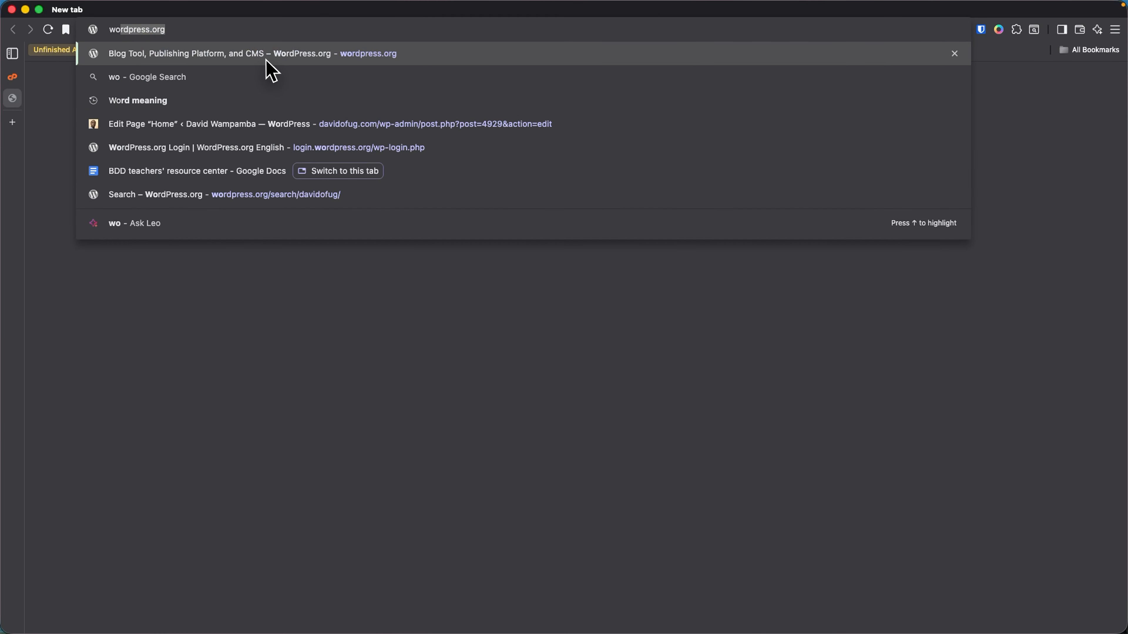
- Download the WordPress 6.8.2 package from wordpress.org
key(Return)
click(1091, 66)
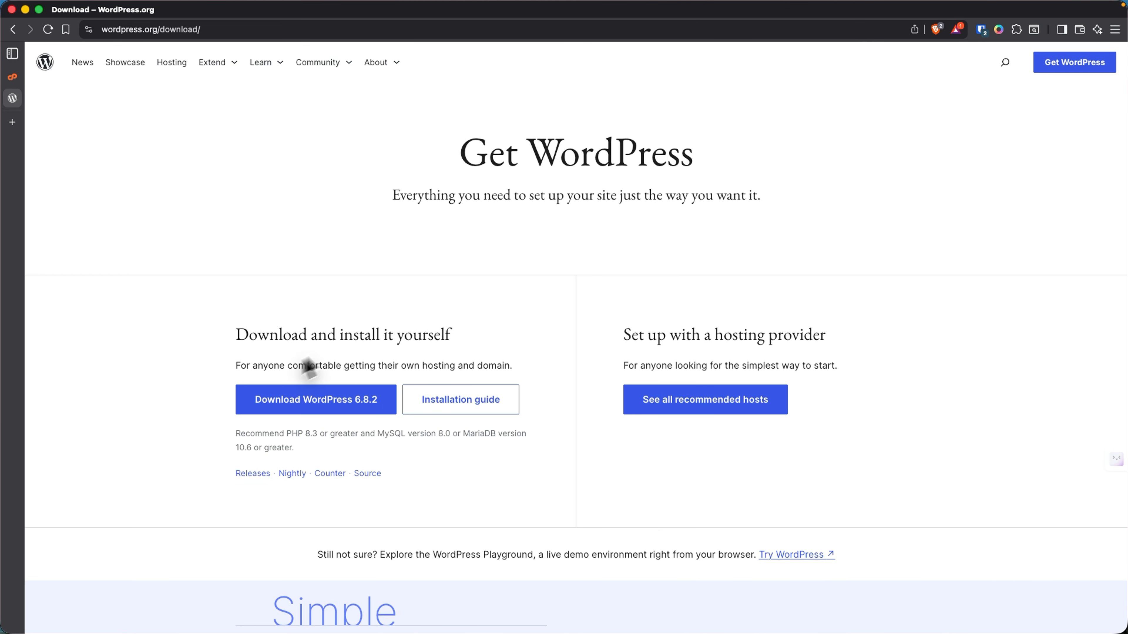
click(313, 402)
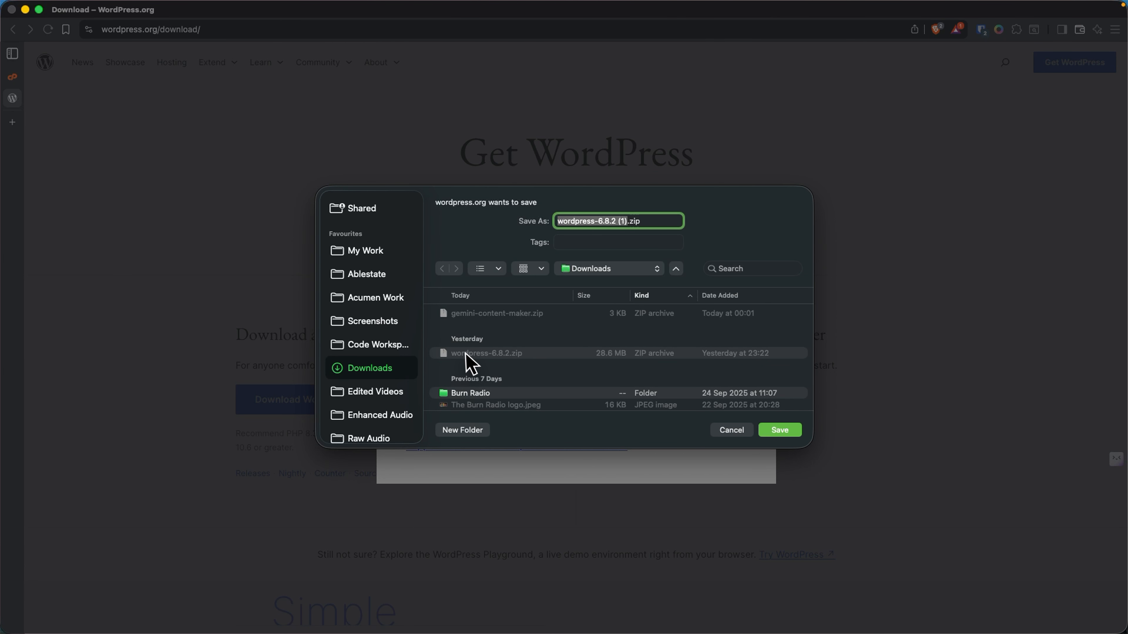
click(762, 430)
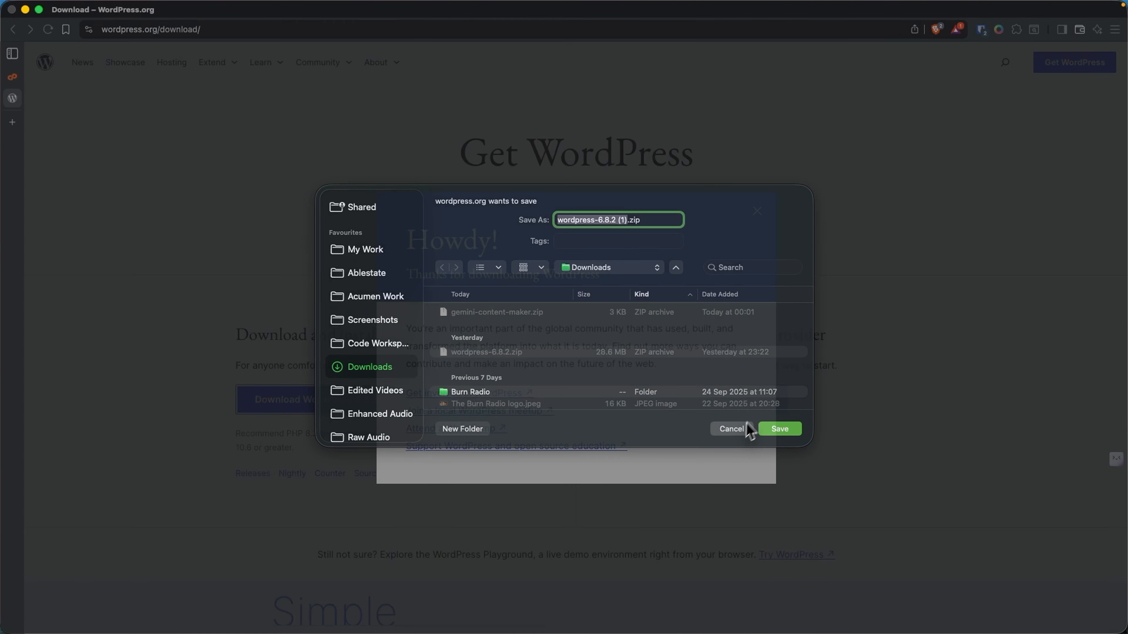
- Confirm wordpress-6.8.2.zip is in the browser downloads, then close both tabs
click(1115, 29)
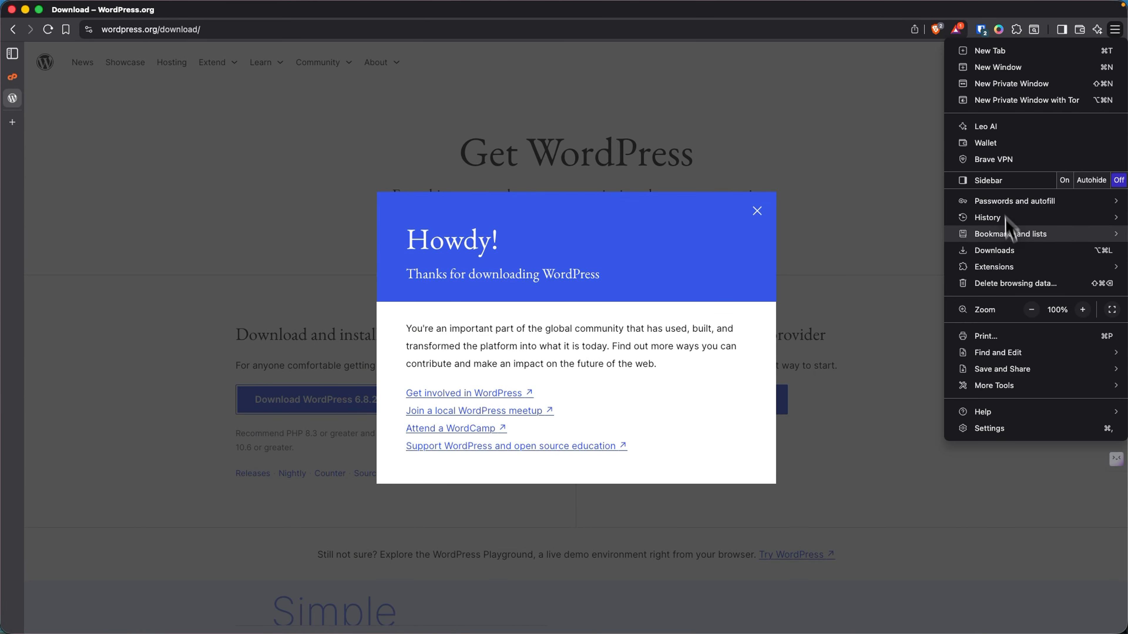
click(967, 252)
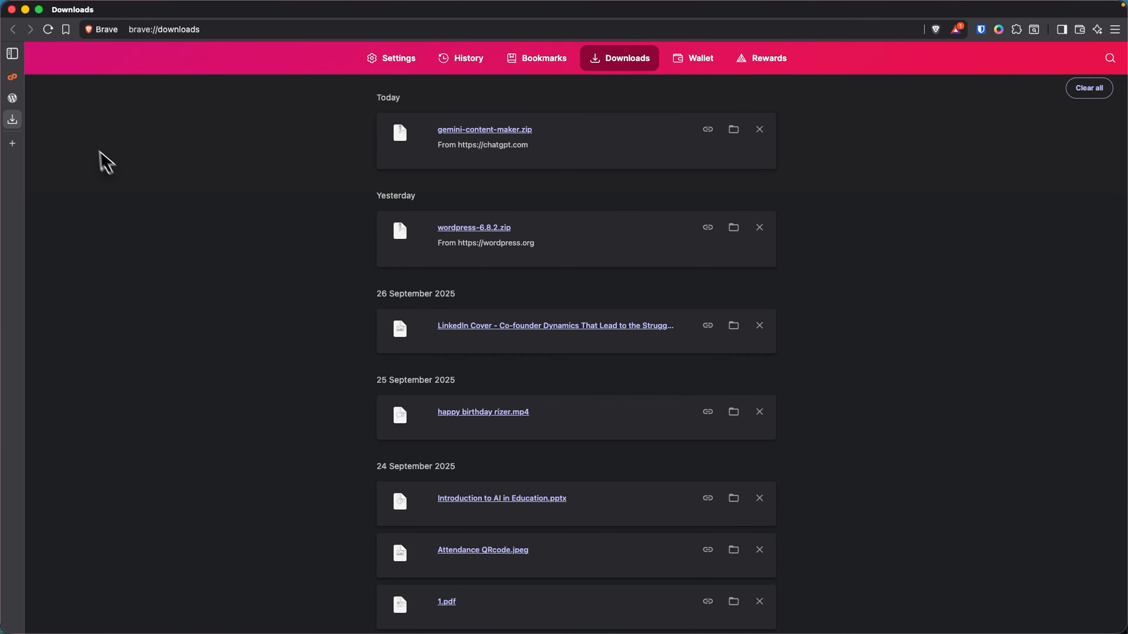
mouse_move(15, 123)
click(92, 120)
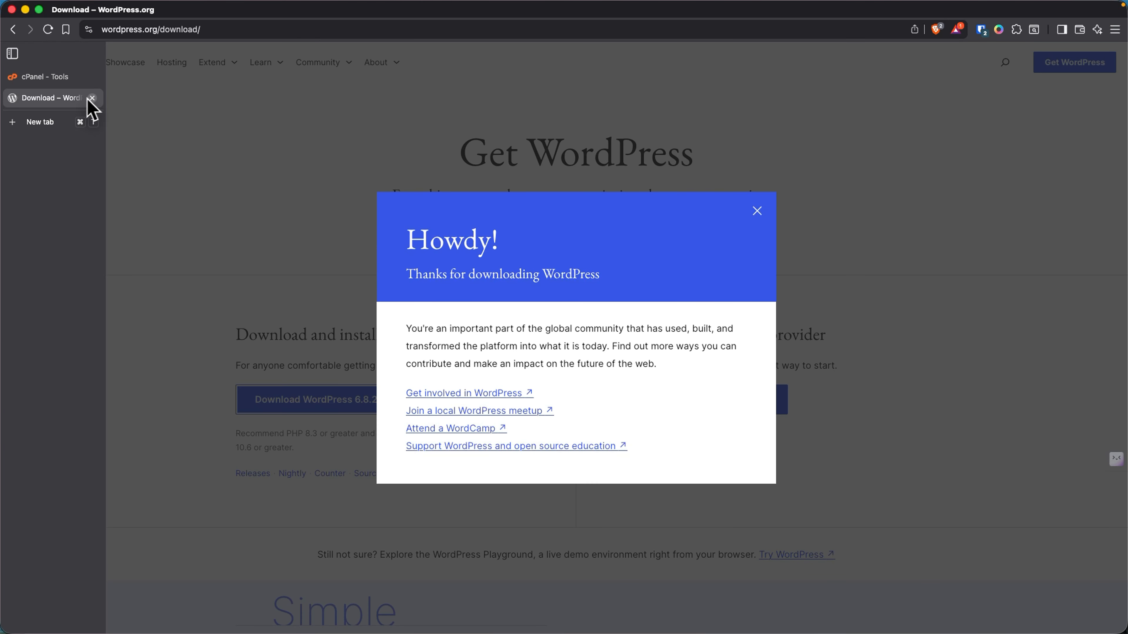
click(92, 99)
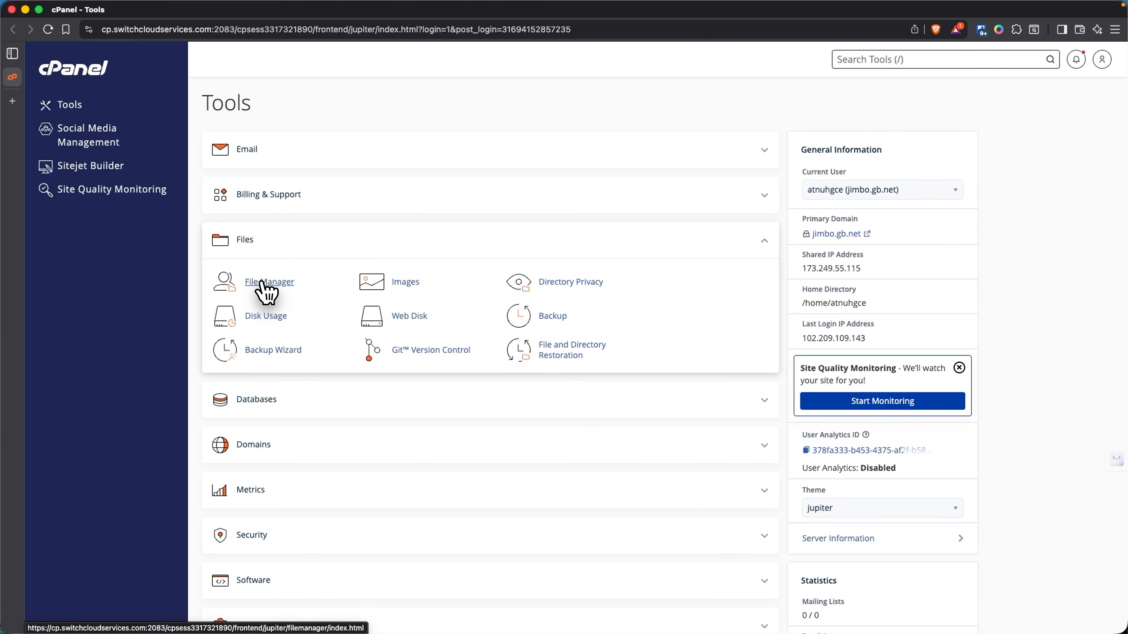
- Open File Manager on public_html, selecting and then deselecting moodle-latest-500.tgz
click(262, 283)
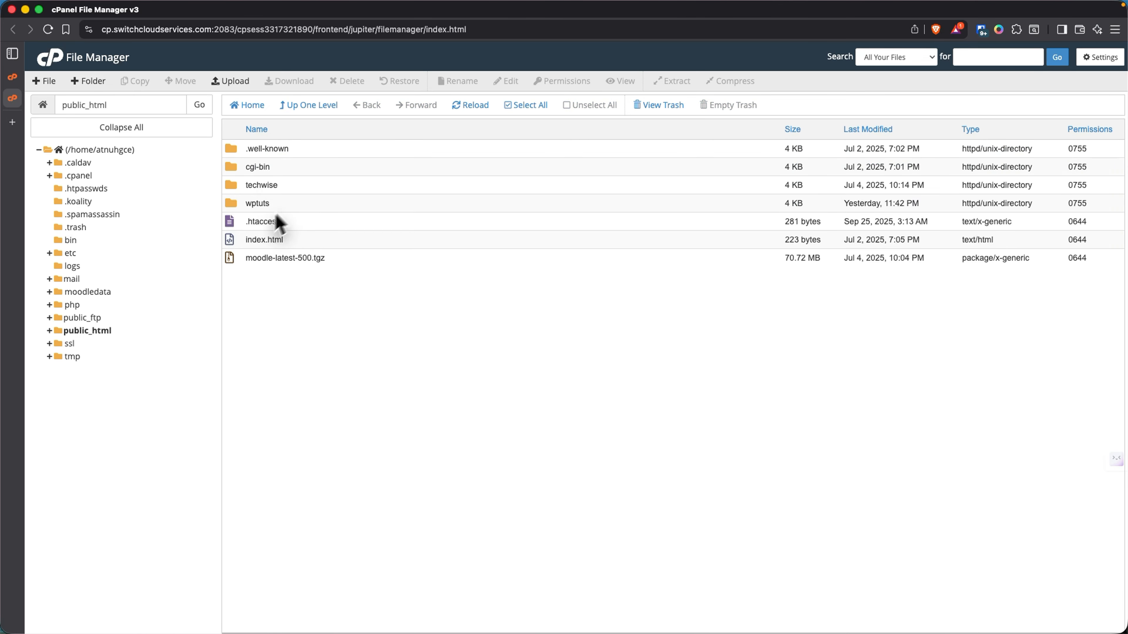
click(256, 260)
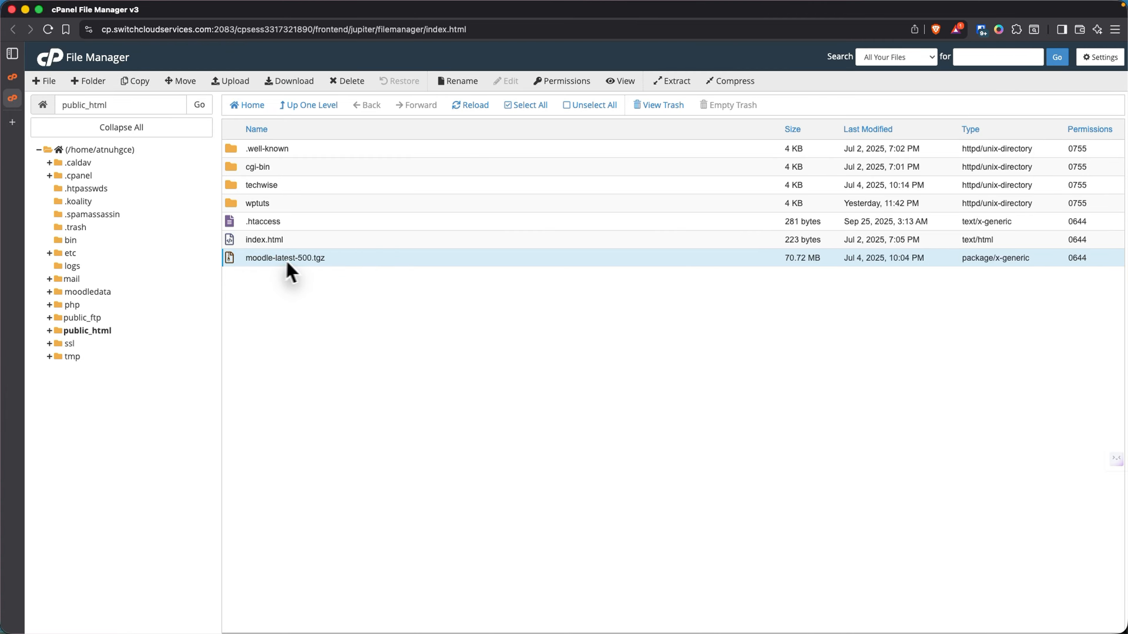
click(332, 275)
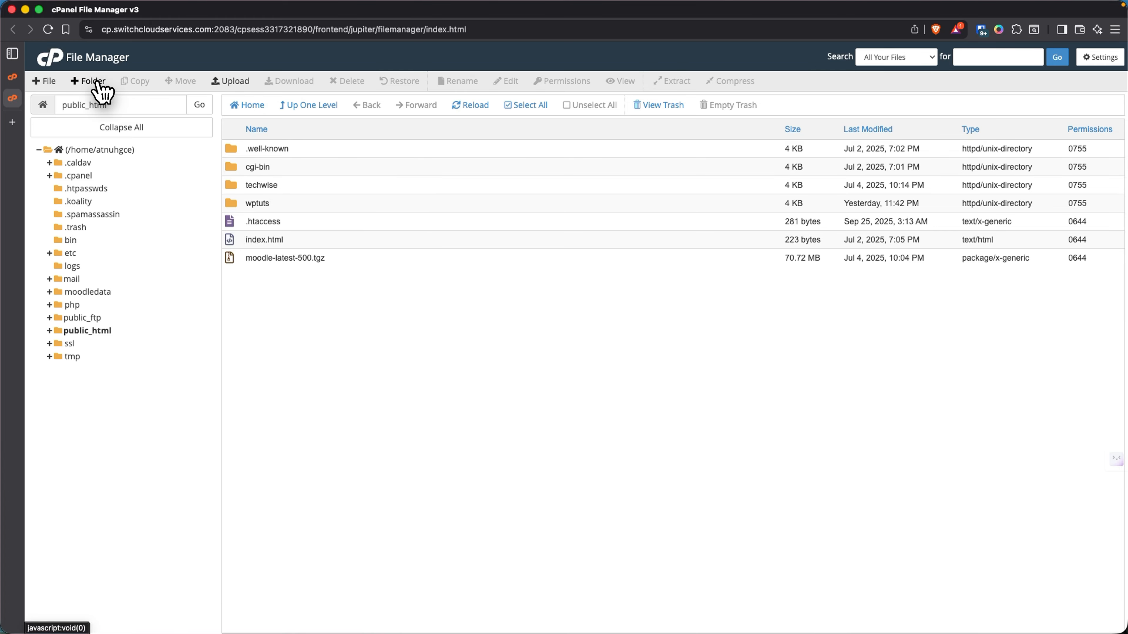
- Create a new folder named moved in public_html
click(82, 81)
text(moved)
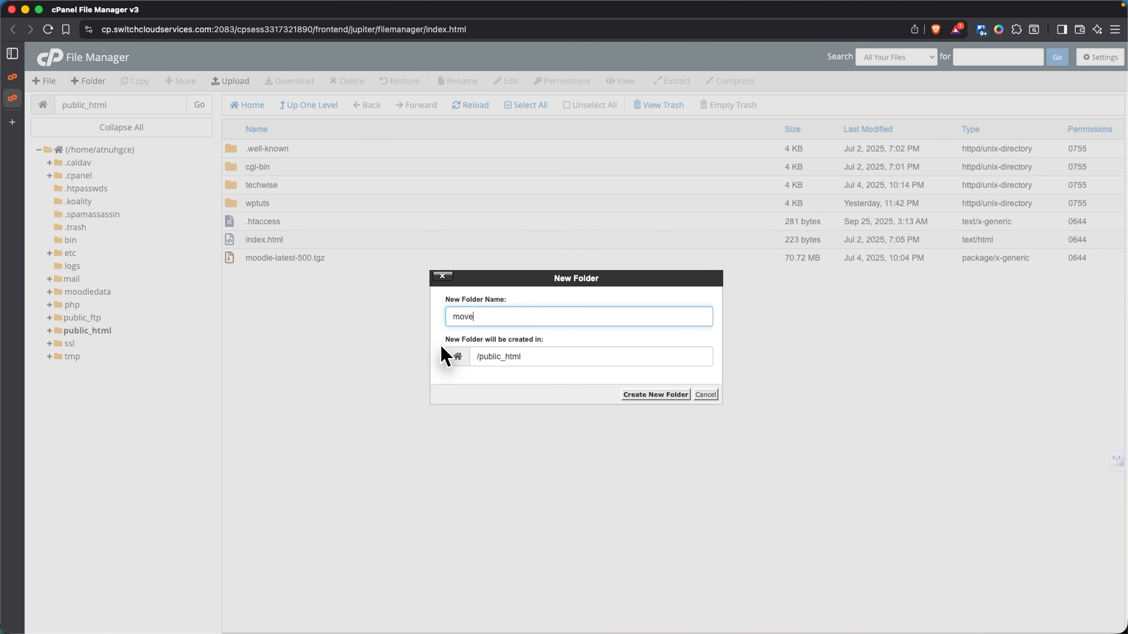
click(635, 396)
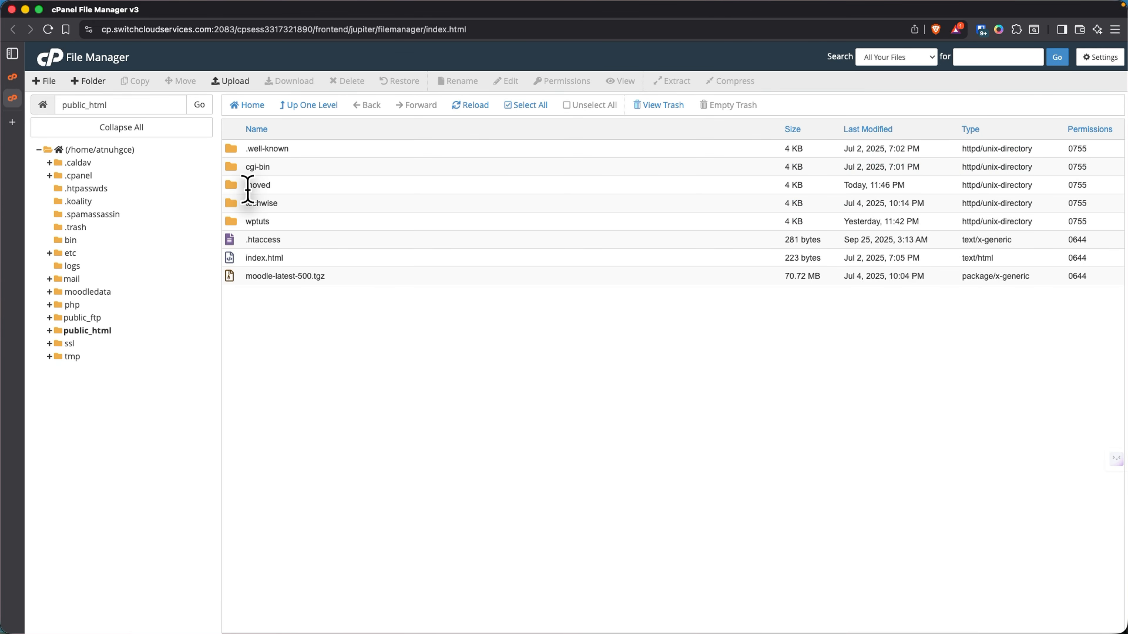
- Move techwise, wptuts, .htaccess, index.html and moodle-latest-500.tgz into /public_html/moved
click(243, 207)
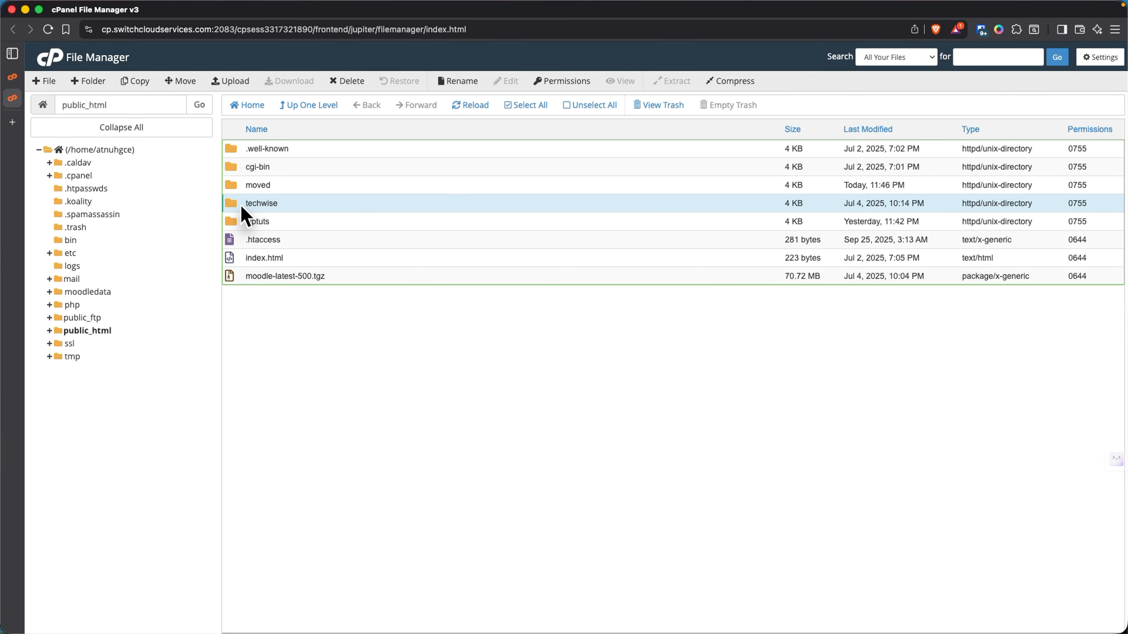
shift+click(248, 274)
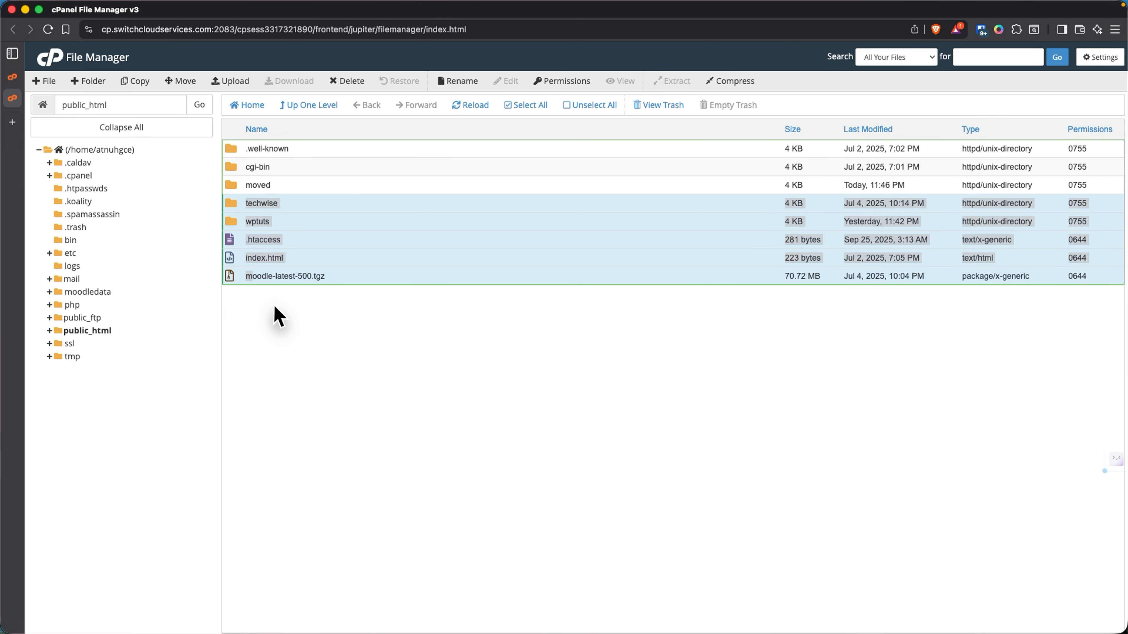
click(278, 317)
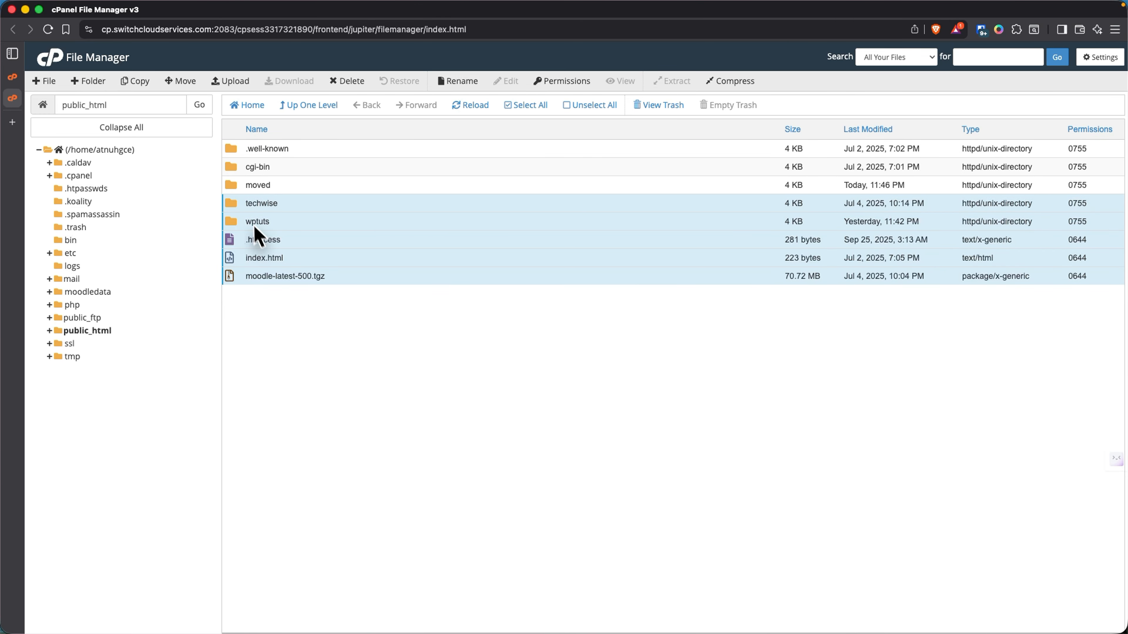
click(182, 82)
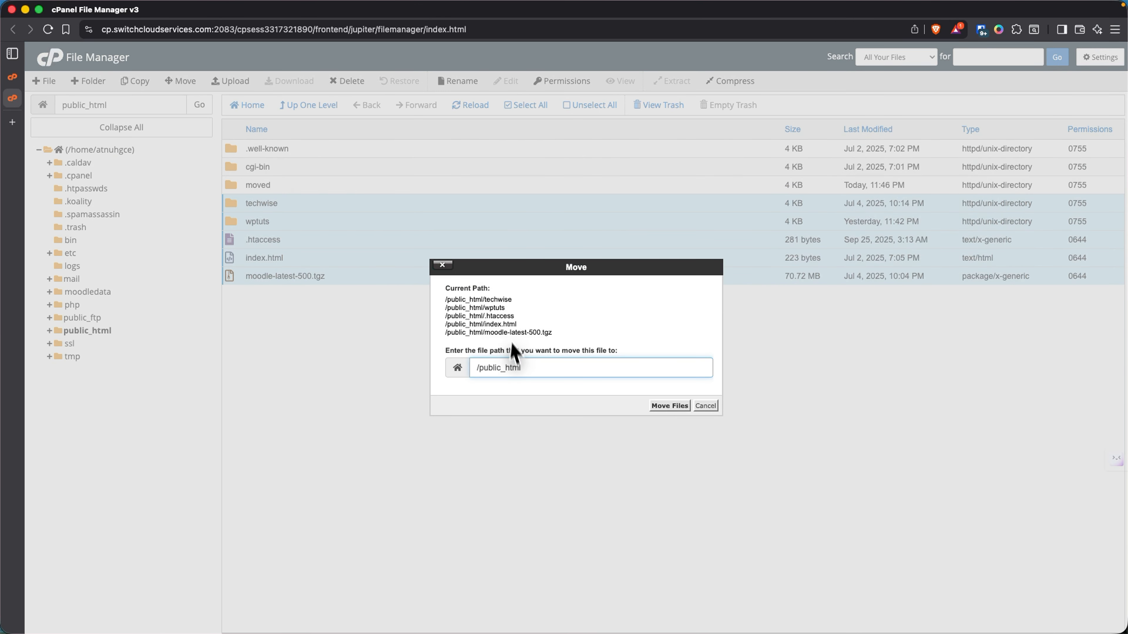
text(/moved)
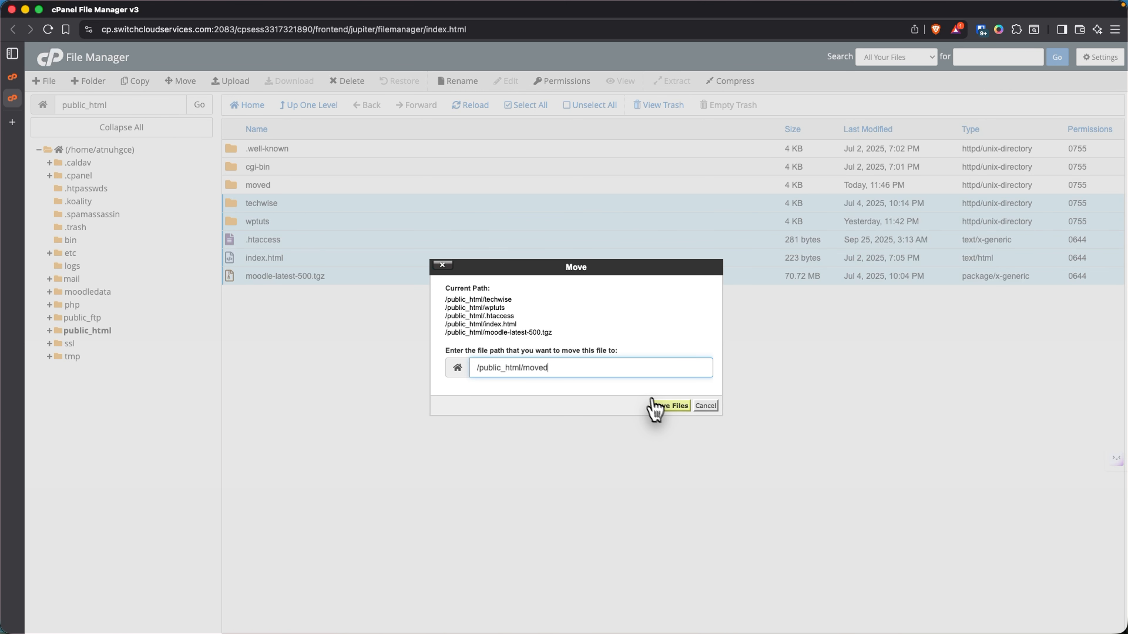
click(665, 406)
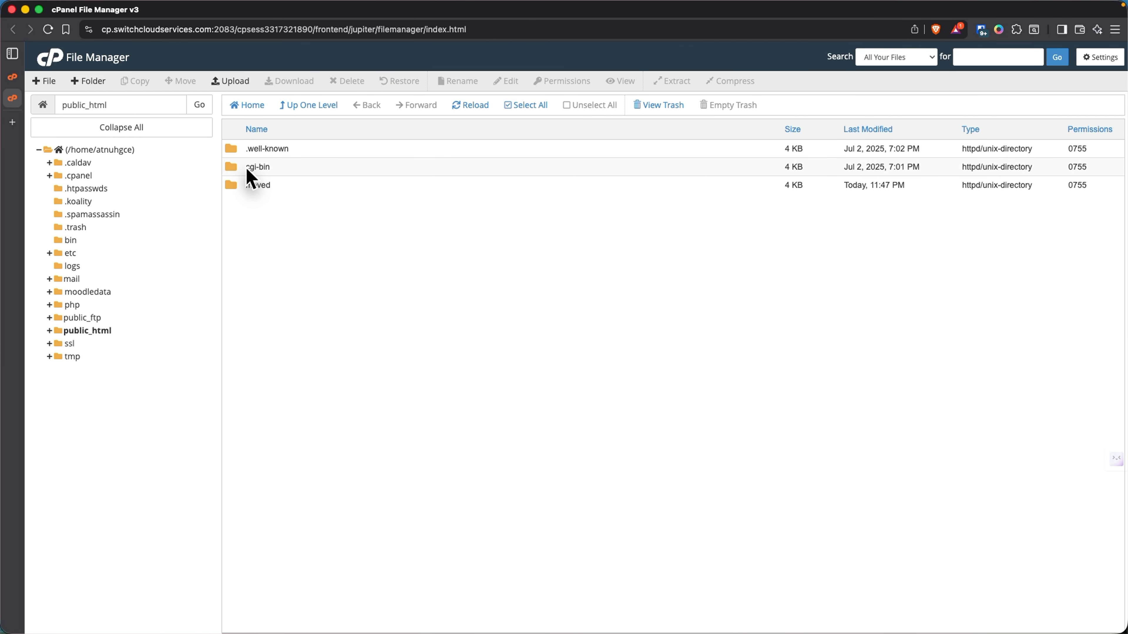
- Open jimbo.gb.net in a new tab and reload it to show the directory index
click(18, 129)
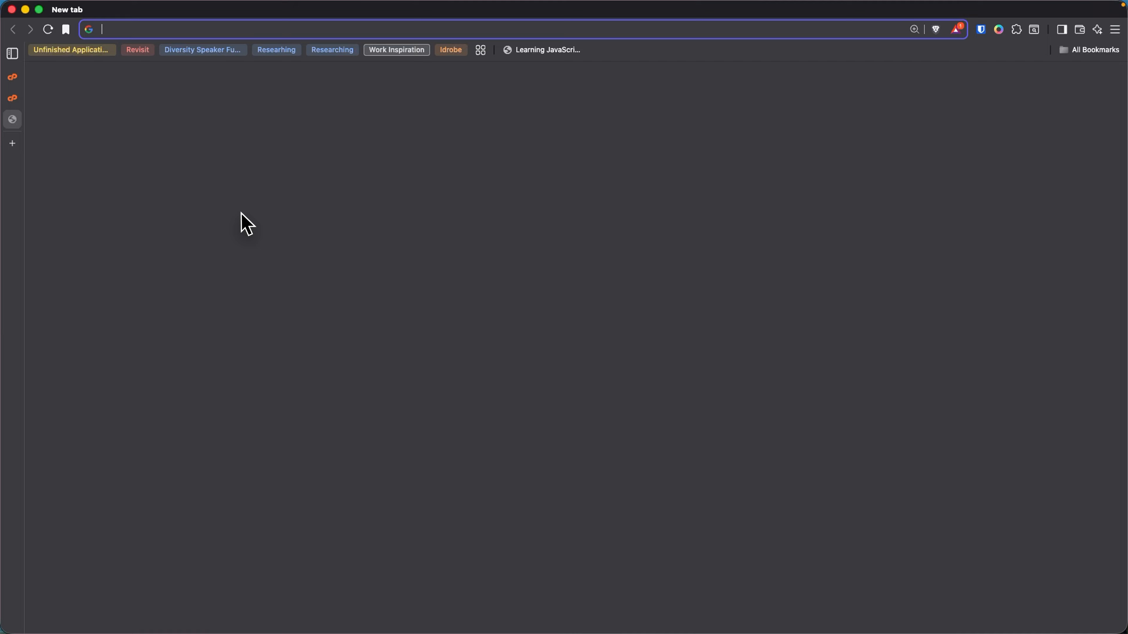
text(jo)
key(BackSpace)
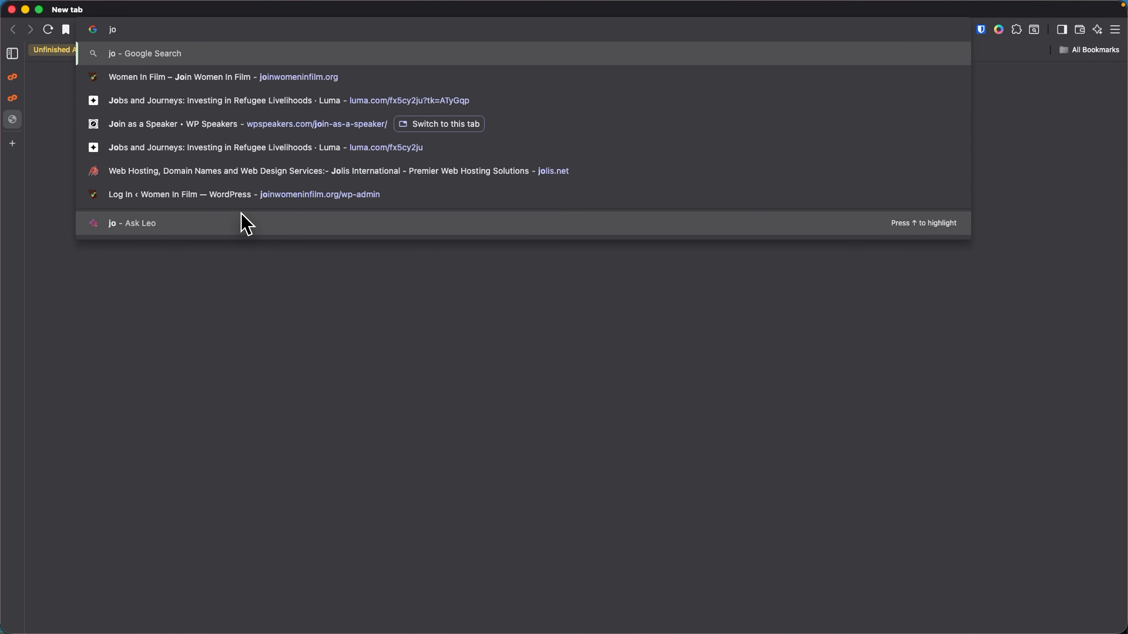
text(imbo)
key(Return)
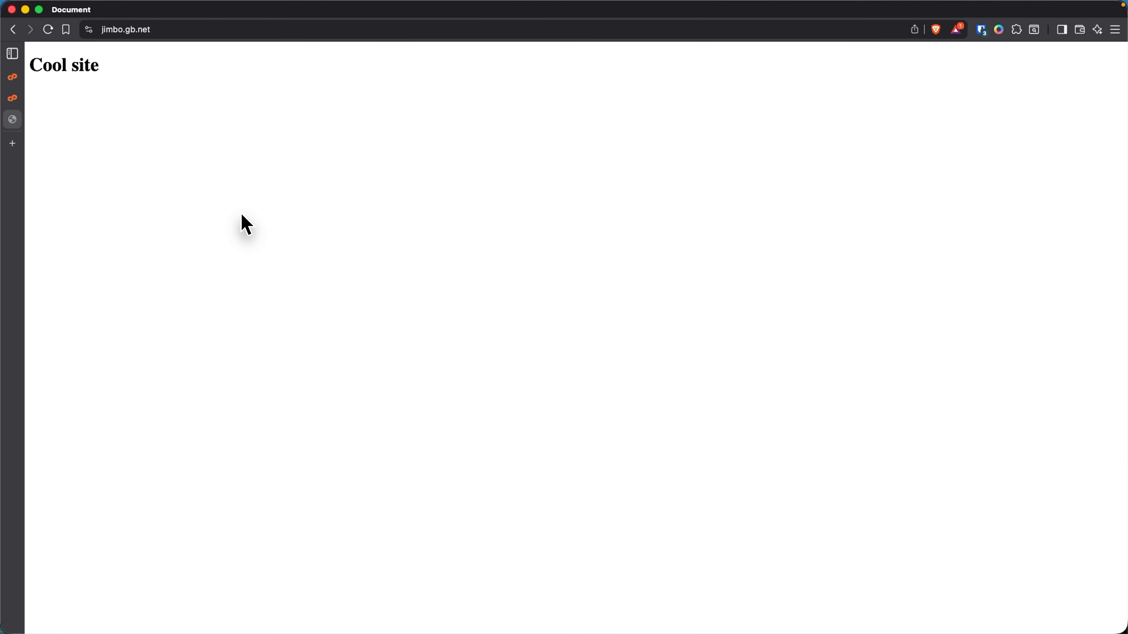
right_click(80, 103)
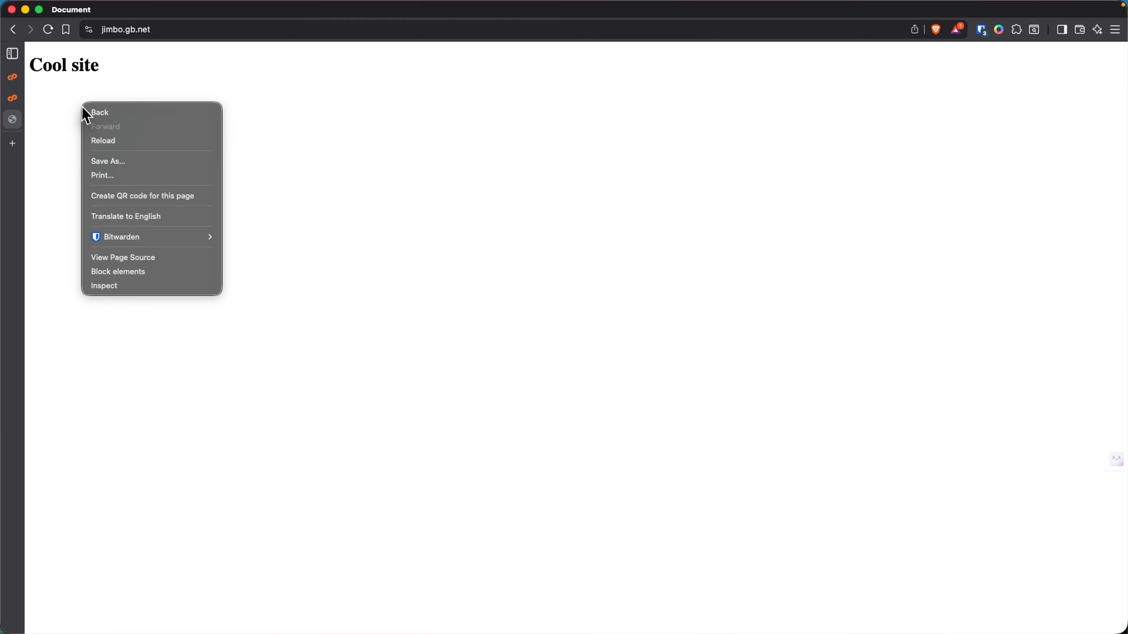
click(113, 143)
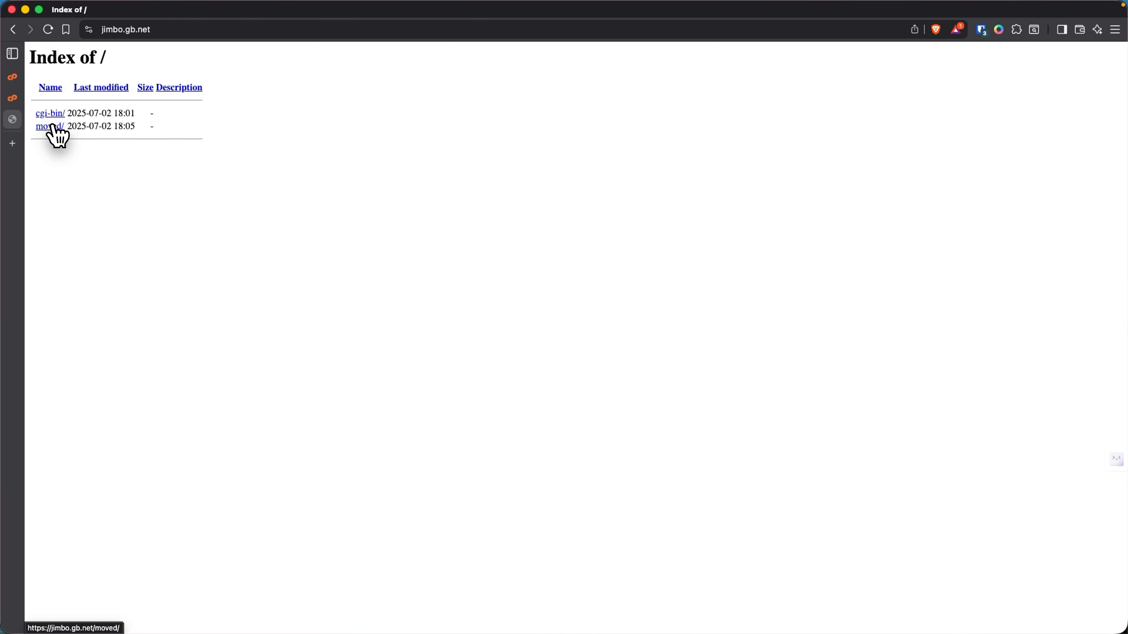
- Check the site's directory listing, then return to the File Manager tab
click(17, 100)
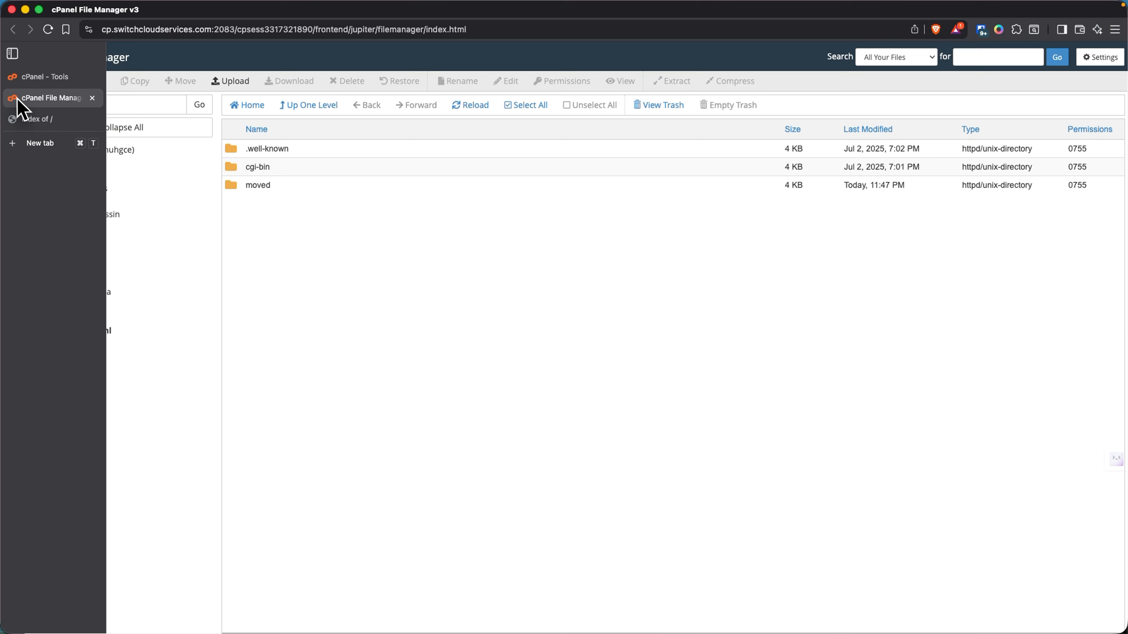
click(28, 118)
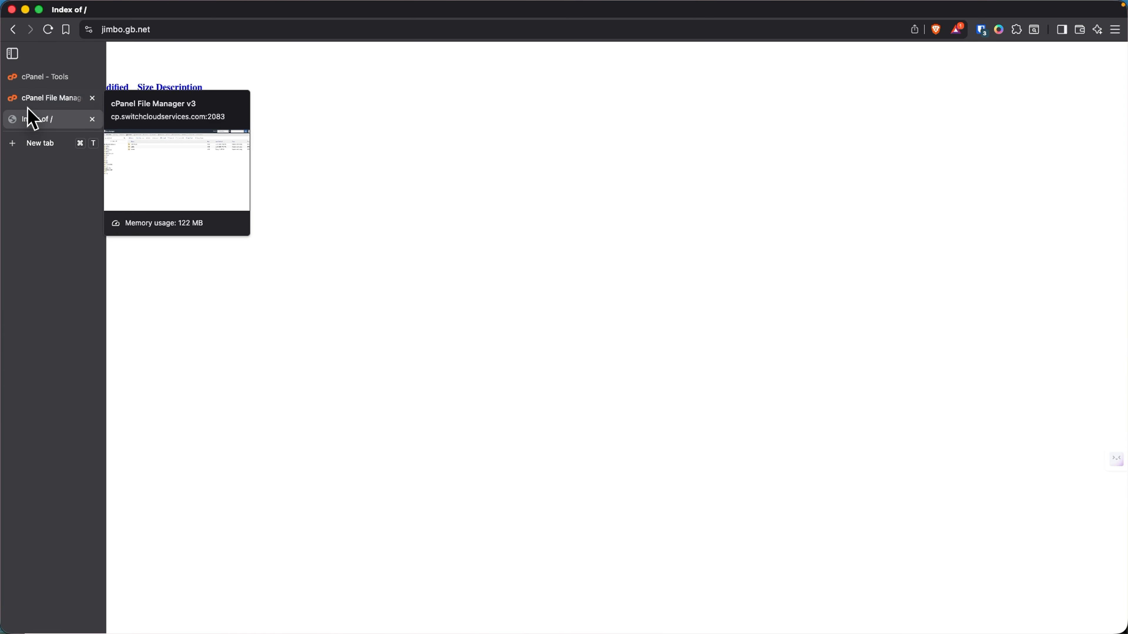
click(45, 97)
- Upload wordpress-6.8.2.zip from Downloads into public_html and go back to the listing
click(229, 83)
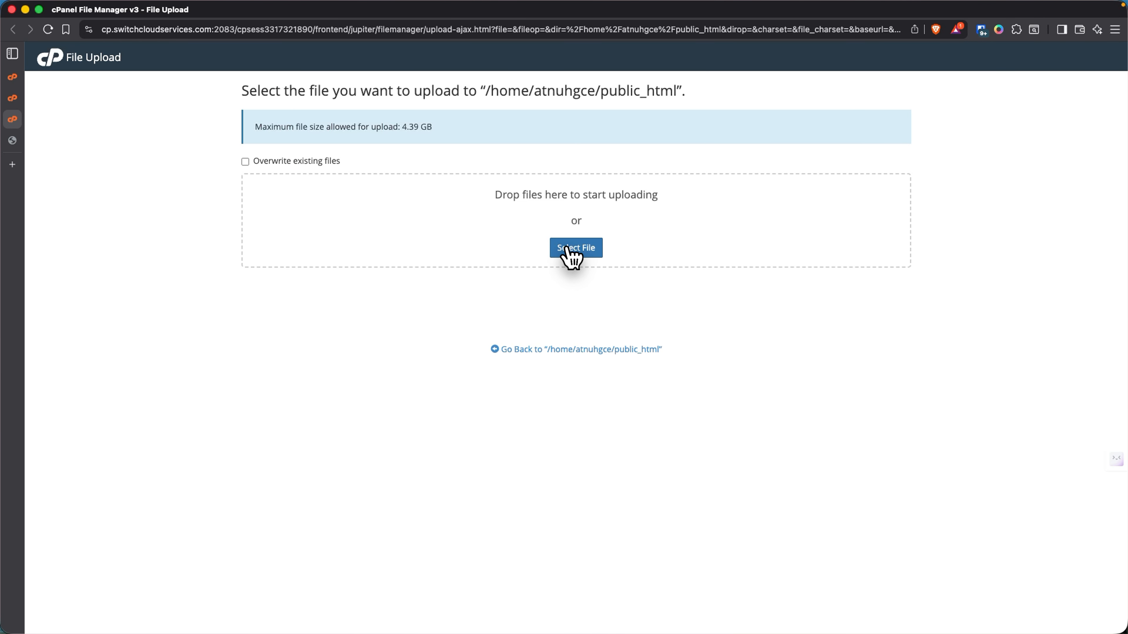
click(567, 249)
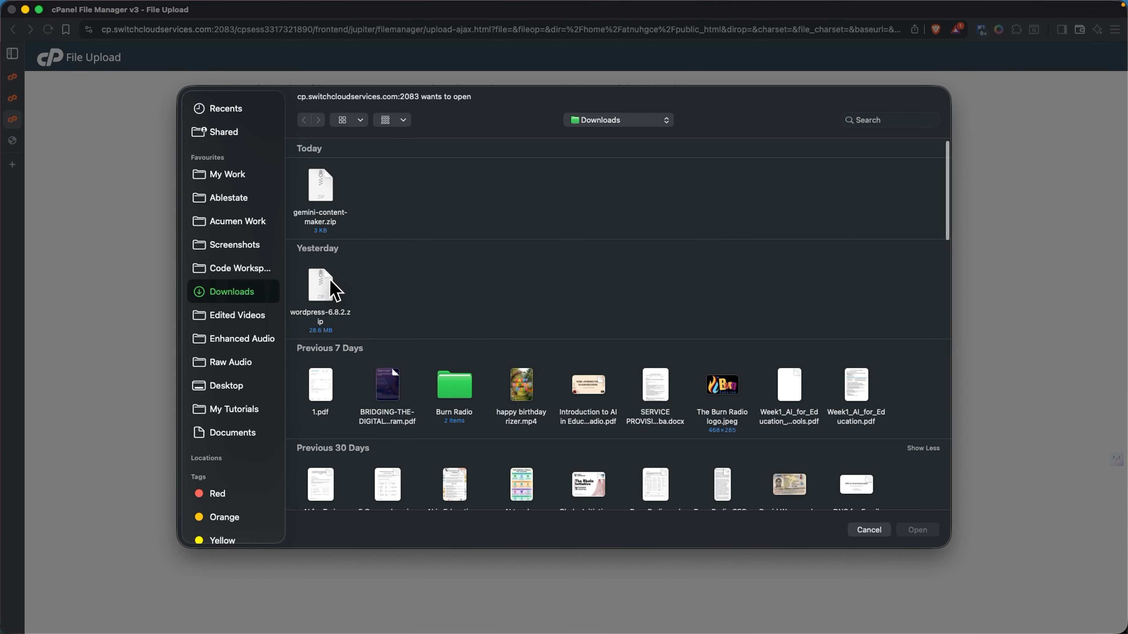
click(331, 300)
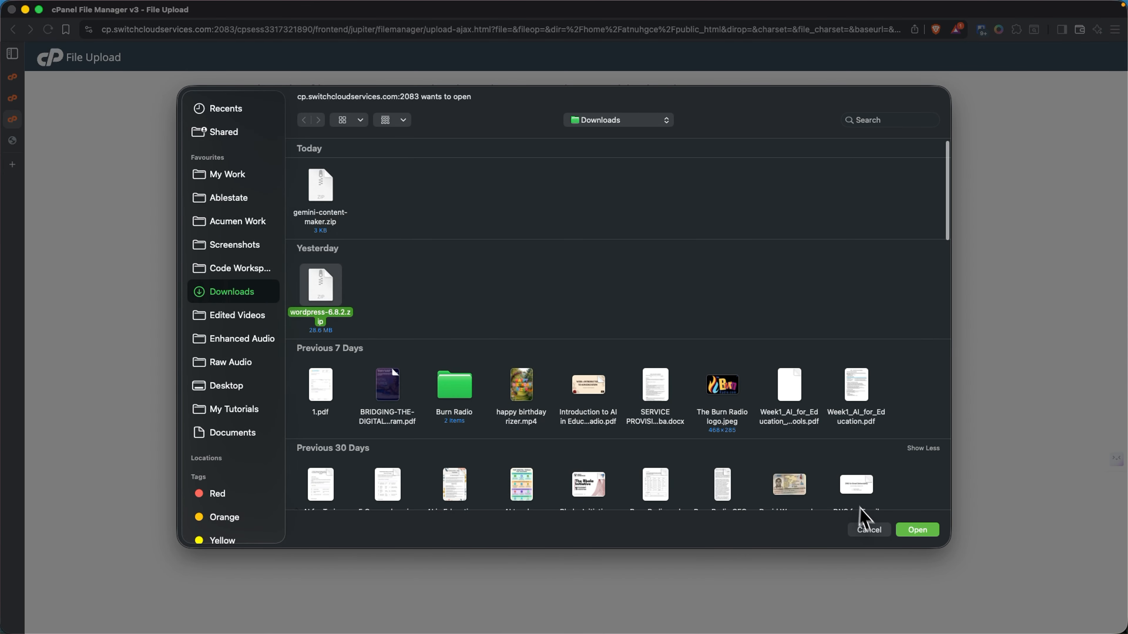
click(915, 530)
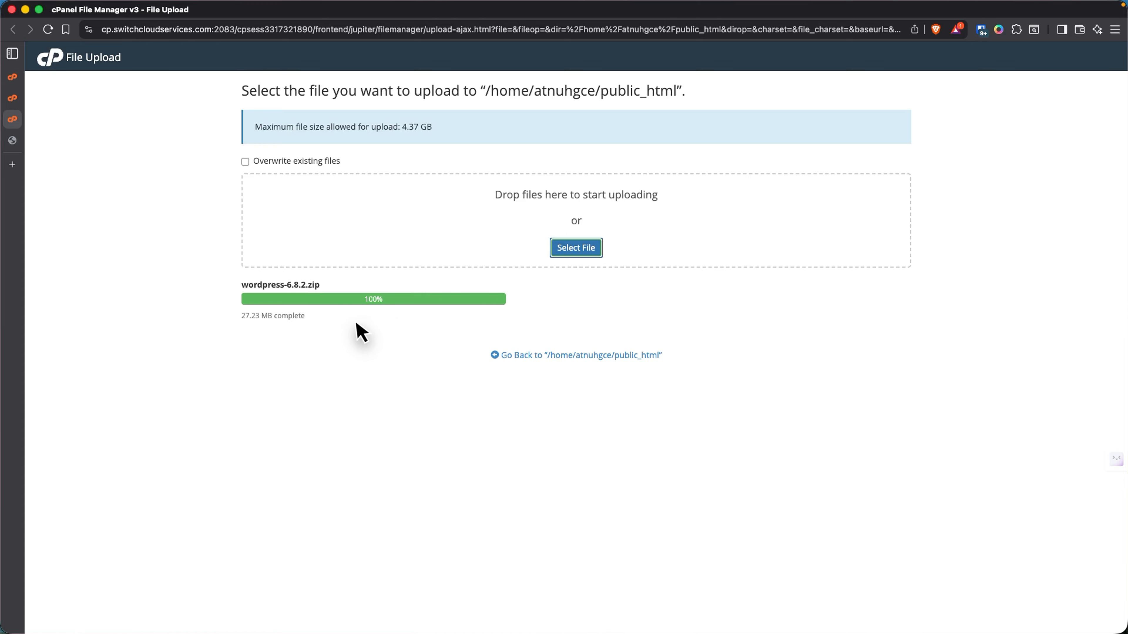
click(516, 355)
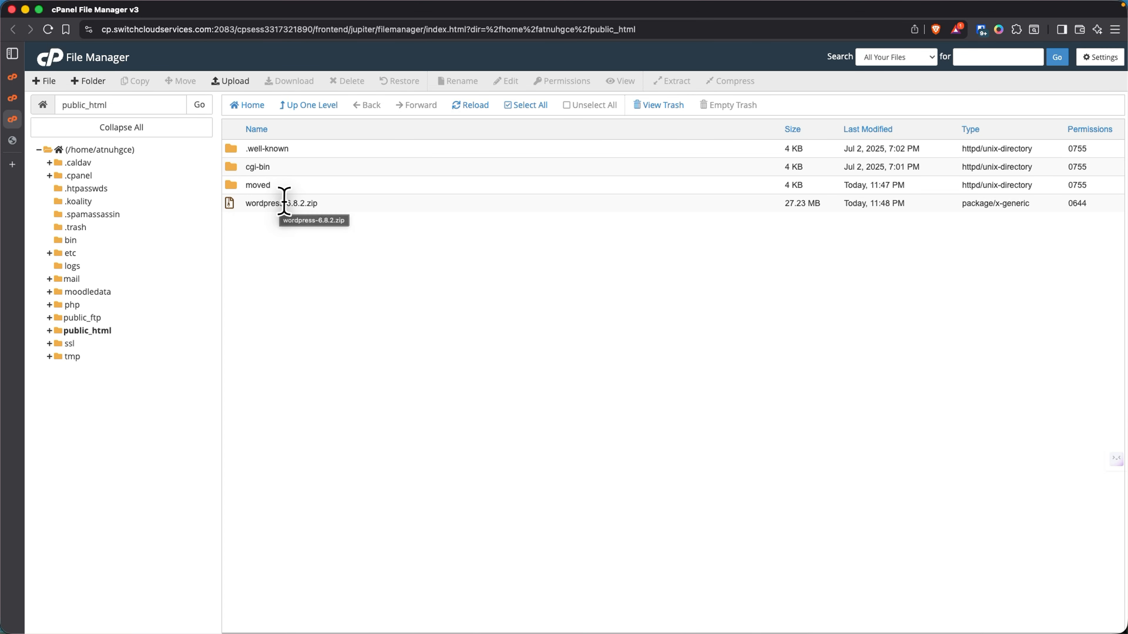
- Extract wordpress-6.8.2.zip into /public_html and open the new wordpress folder
click(329, 206)
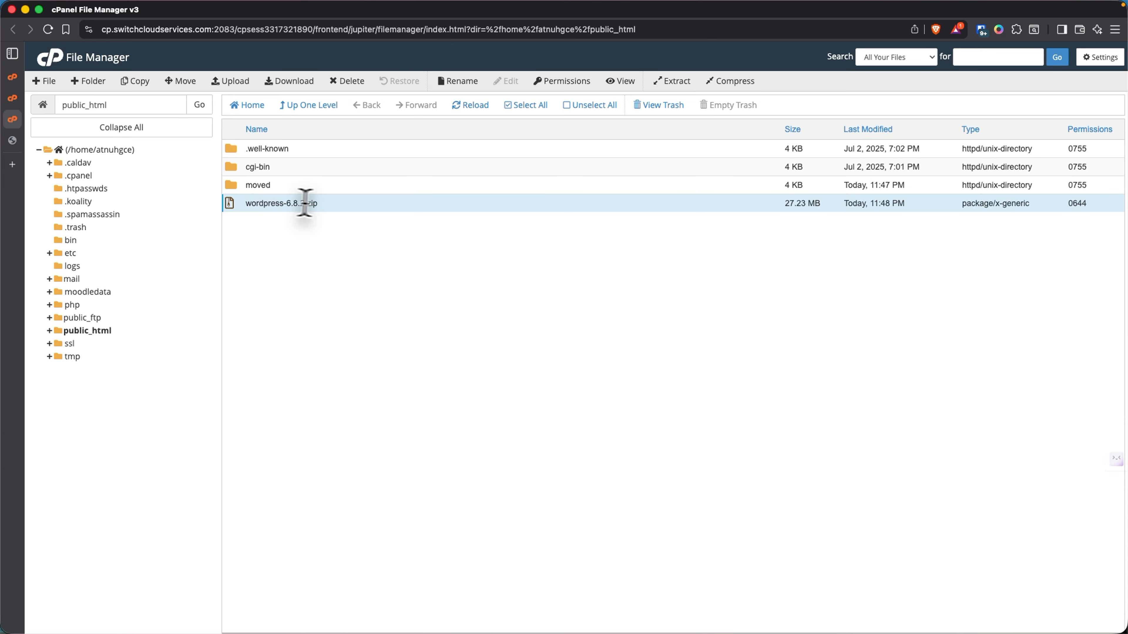
click(683, 84)
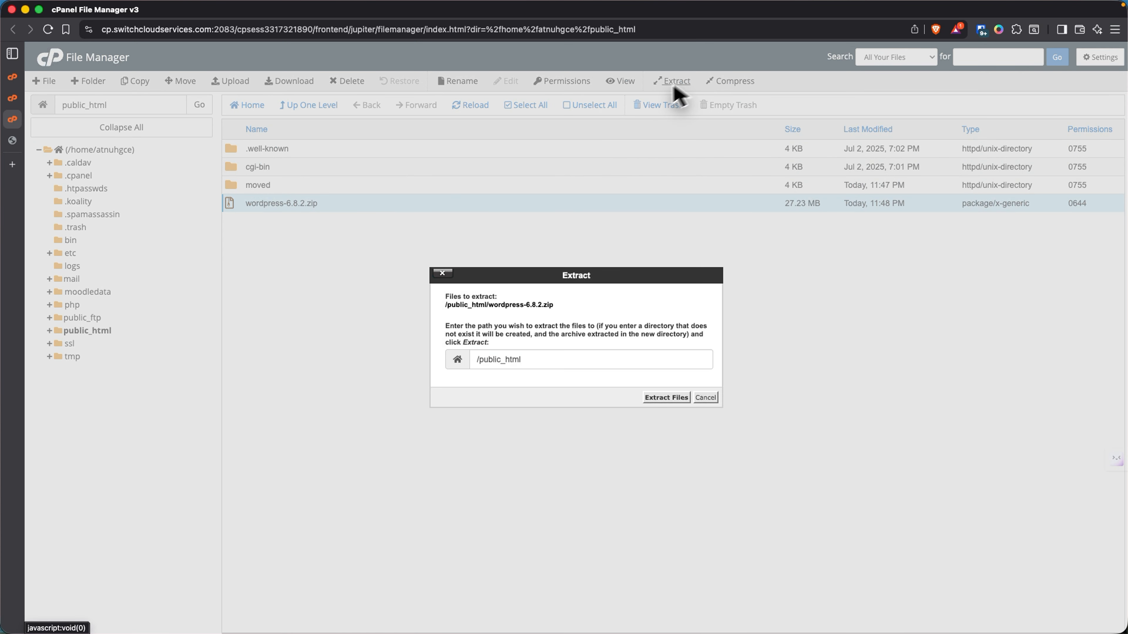
click(666, 398)
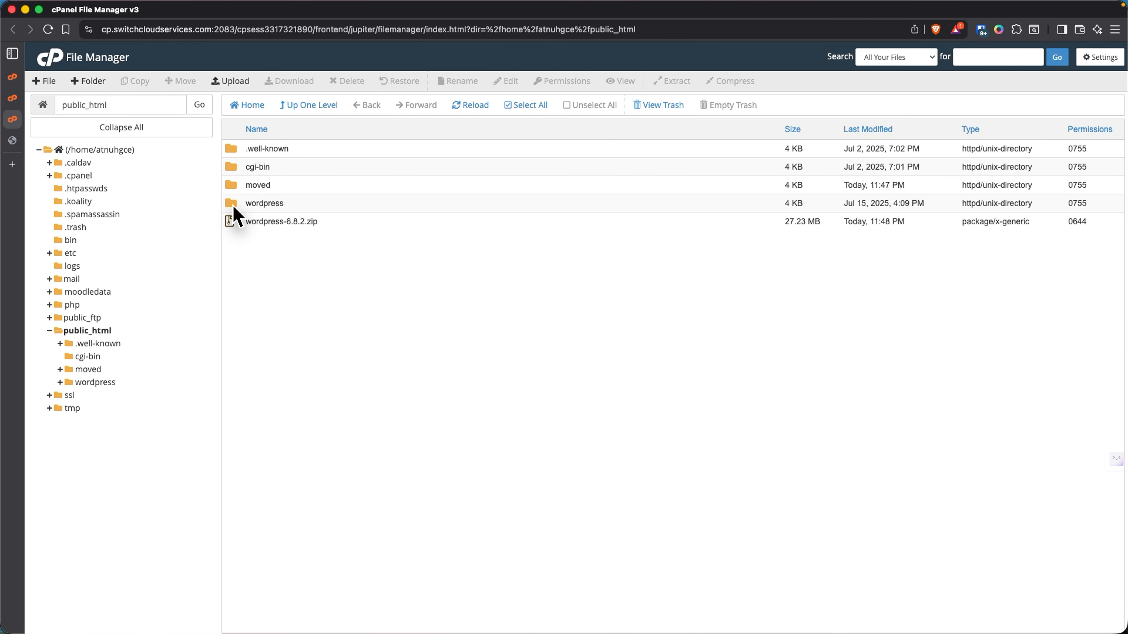
double_click(234, 205)
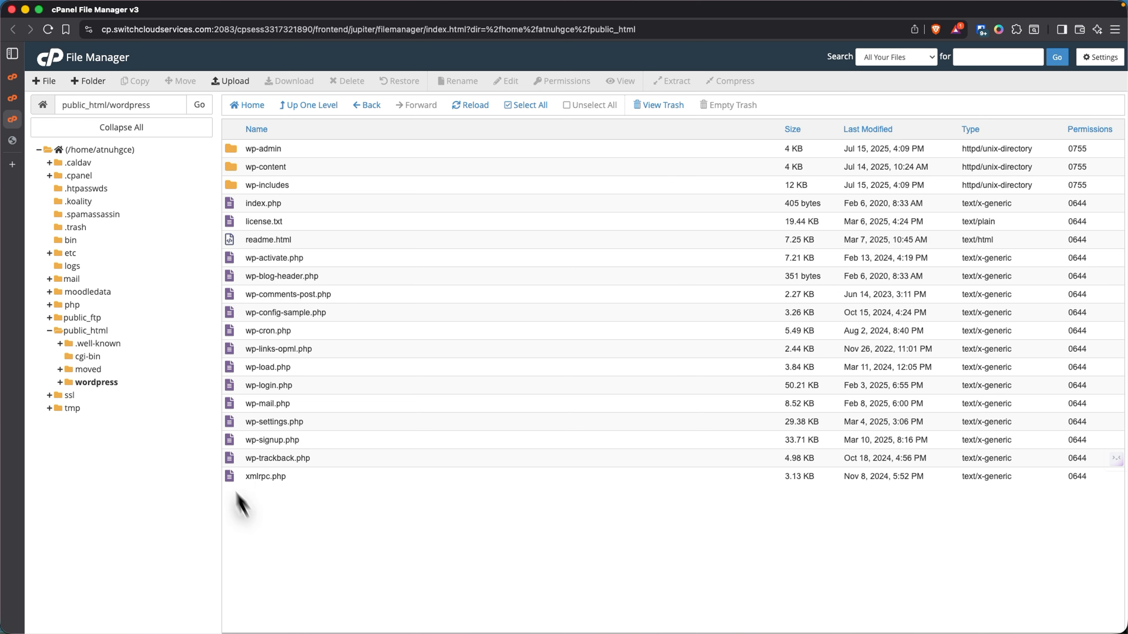
- Reload the jimbo.gb.net index to show the wordpress folder and zip, then return to File Manager
mouse_move(26, 181)
click(39, 140)
click(158, 29)
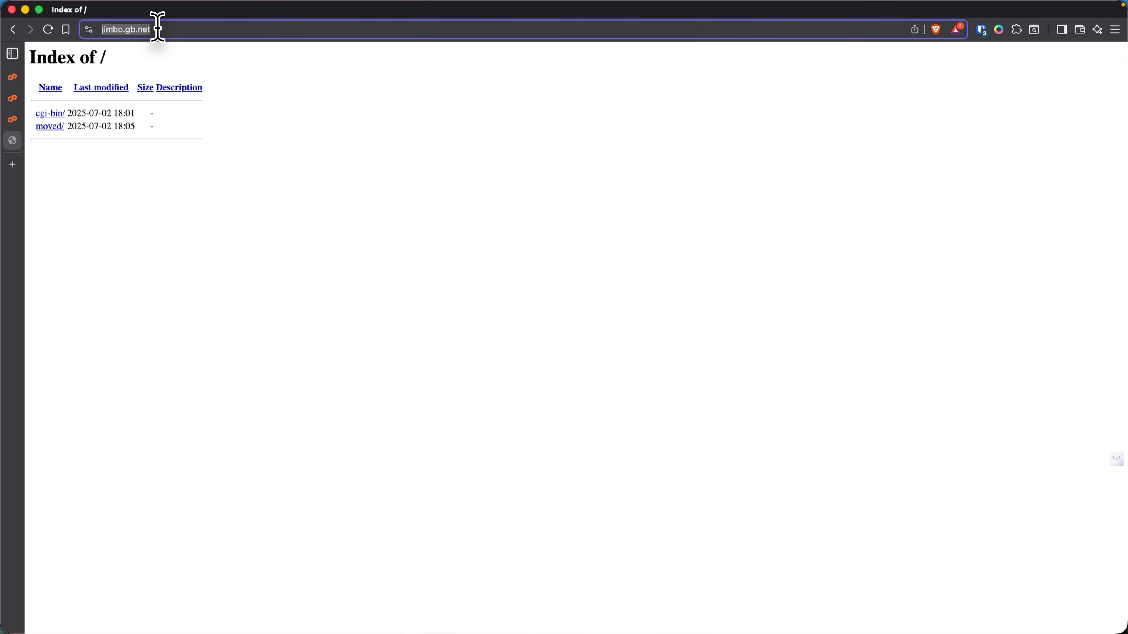
click(158, 29)
key(Return)
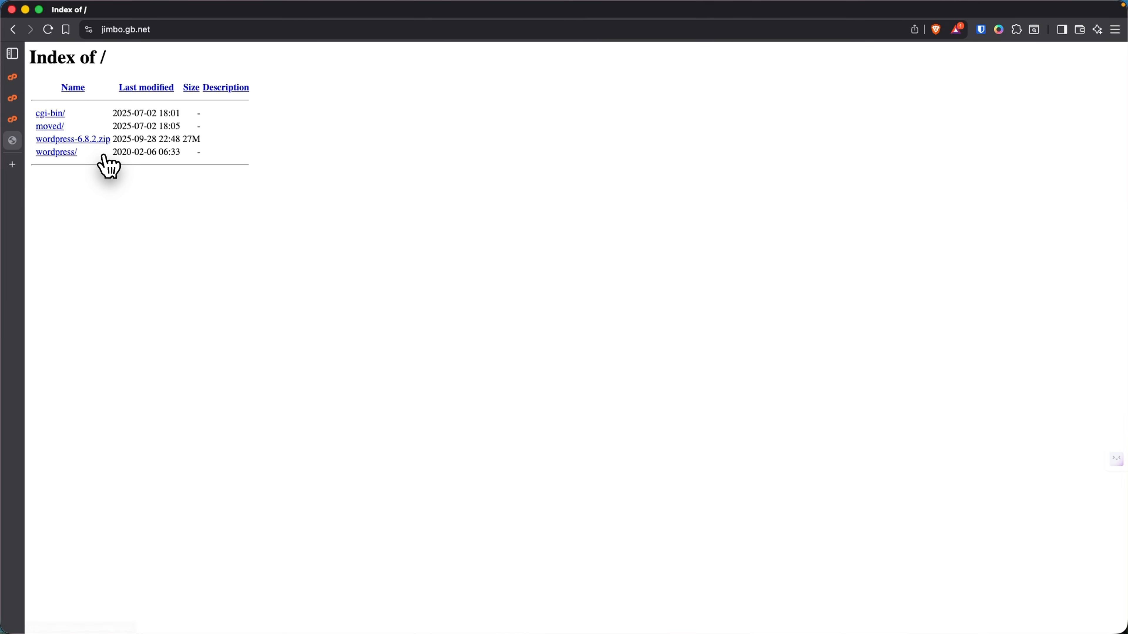
mouse_move(83, 89)
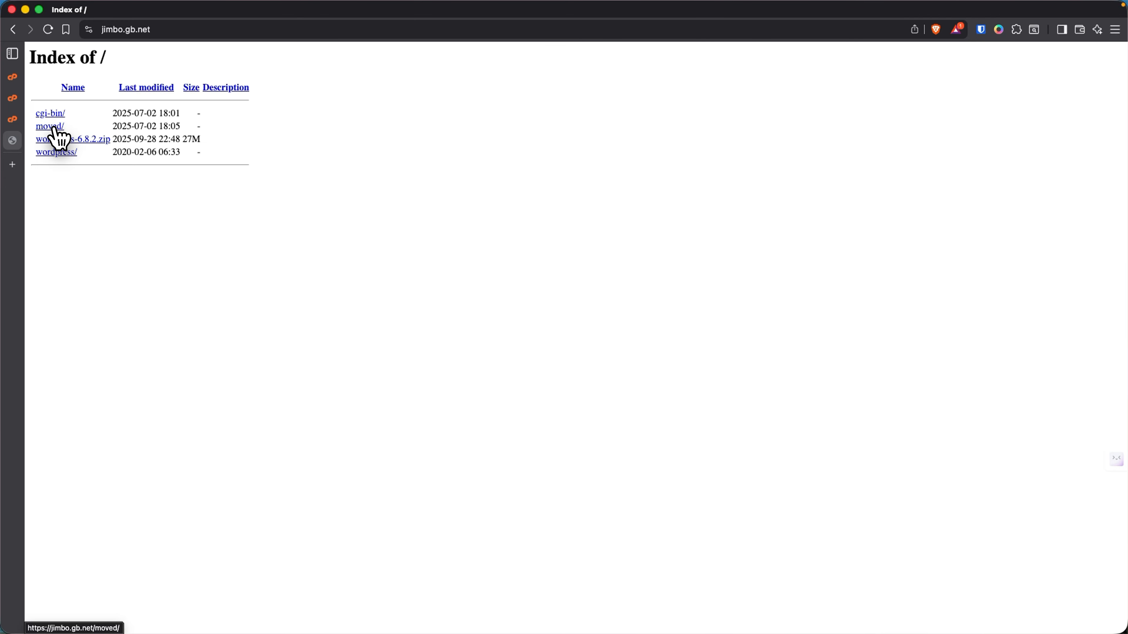
click(23, 118)
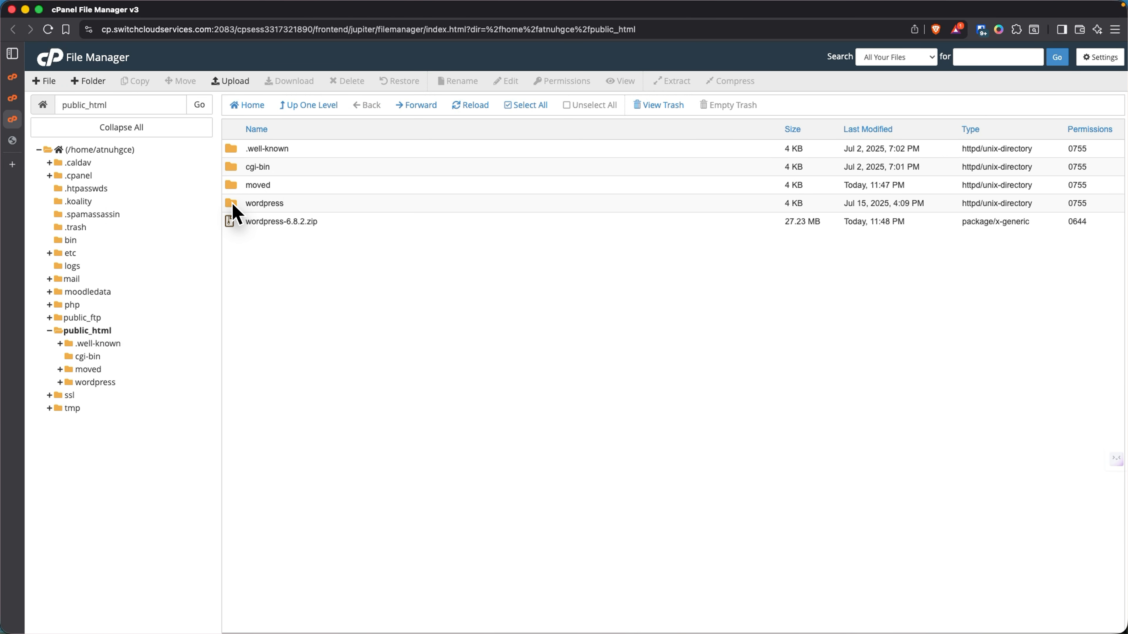
- Select all files inside the wordpress folder and move them up to /public_html
click(231, 203)
double_click(232, 202)
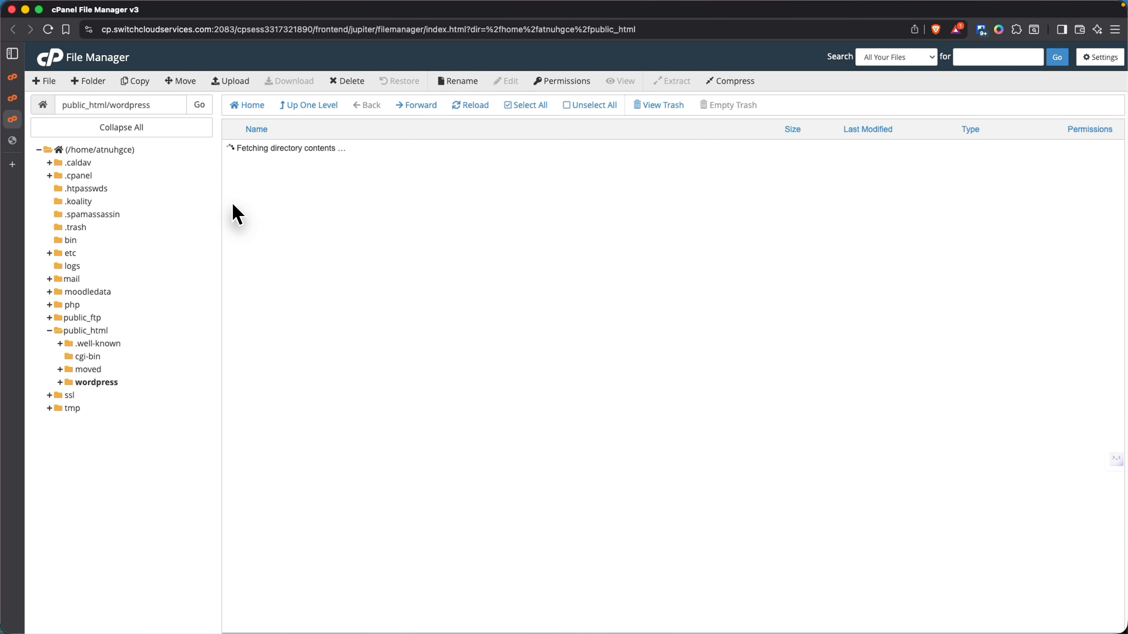
click(525, 105)
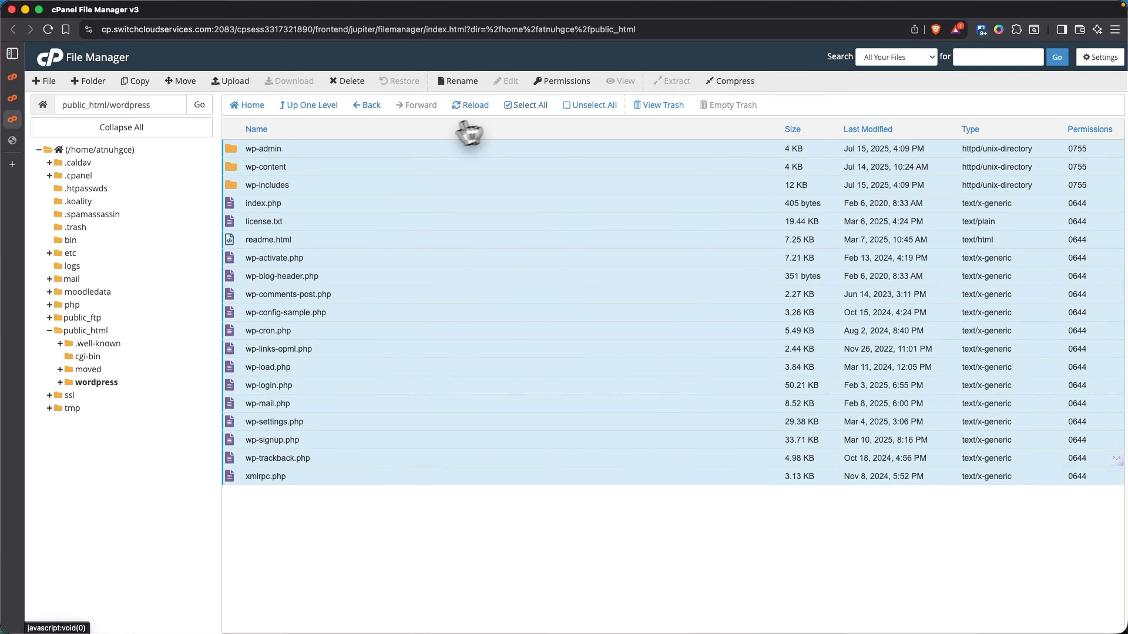
click(179, 80)
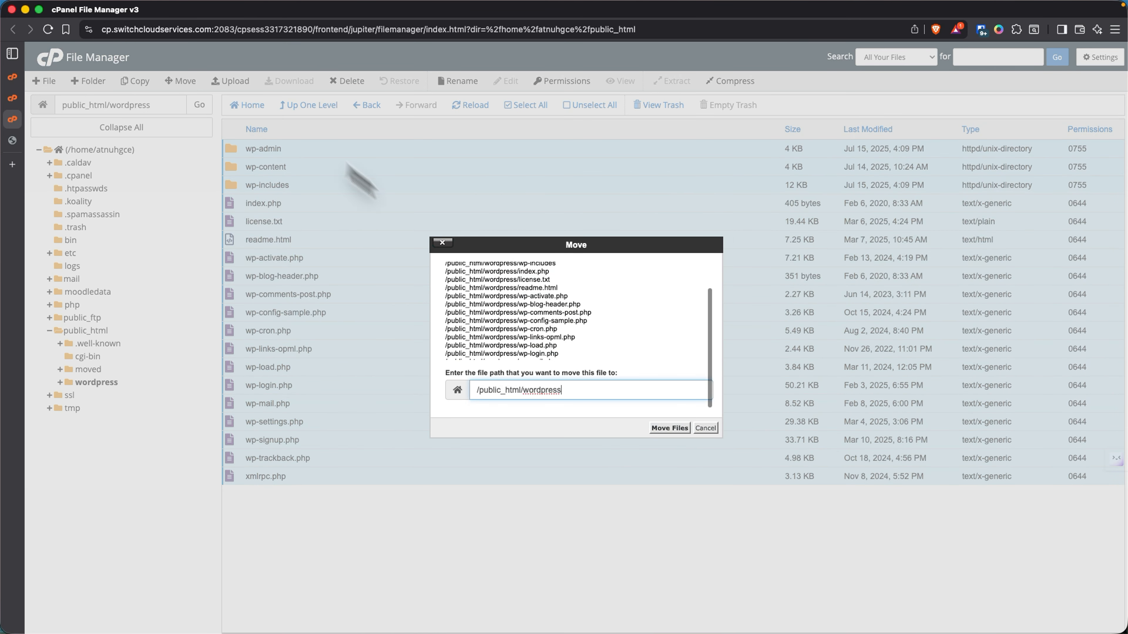
drag(530, 390, 575, 390)
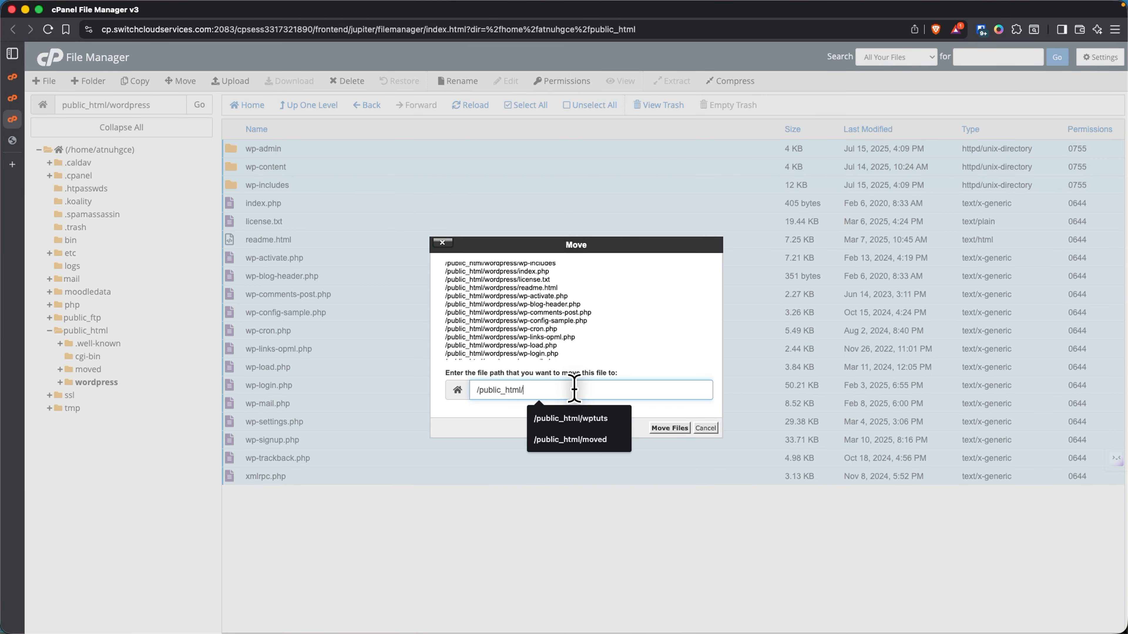
key(BackSpace)
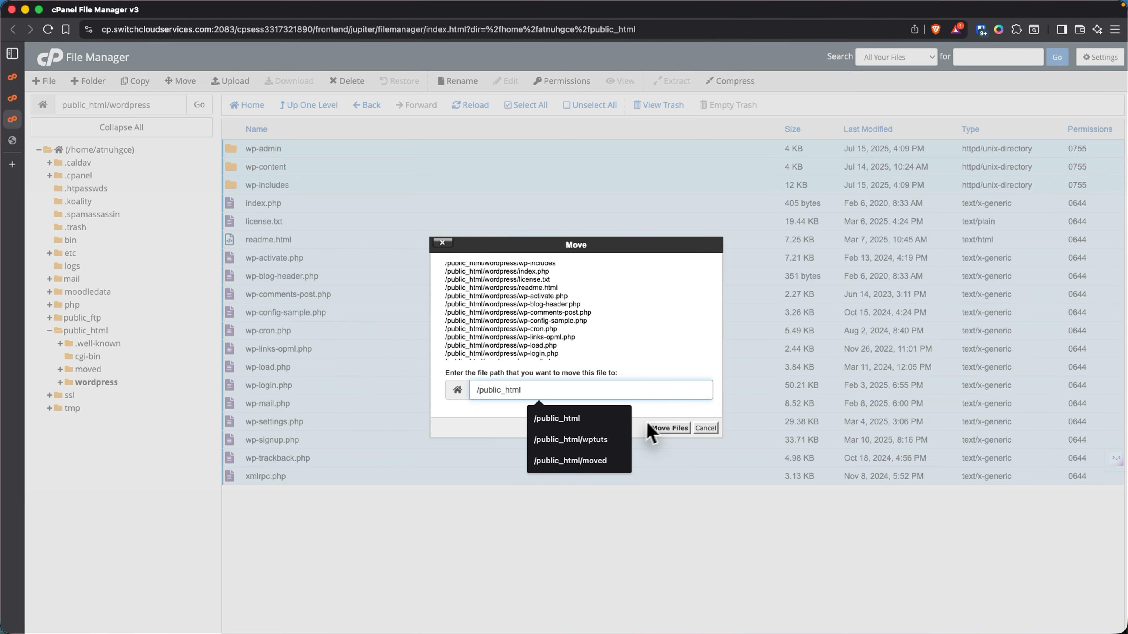
click(656, 428)
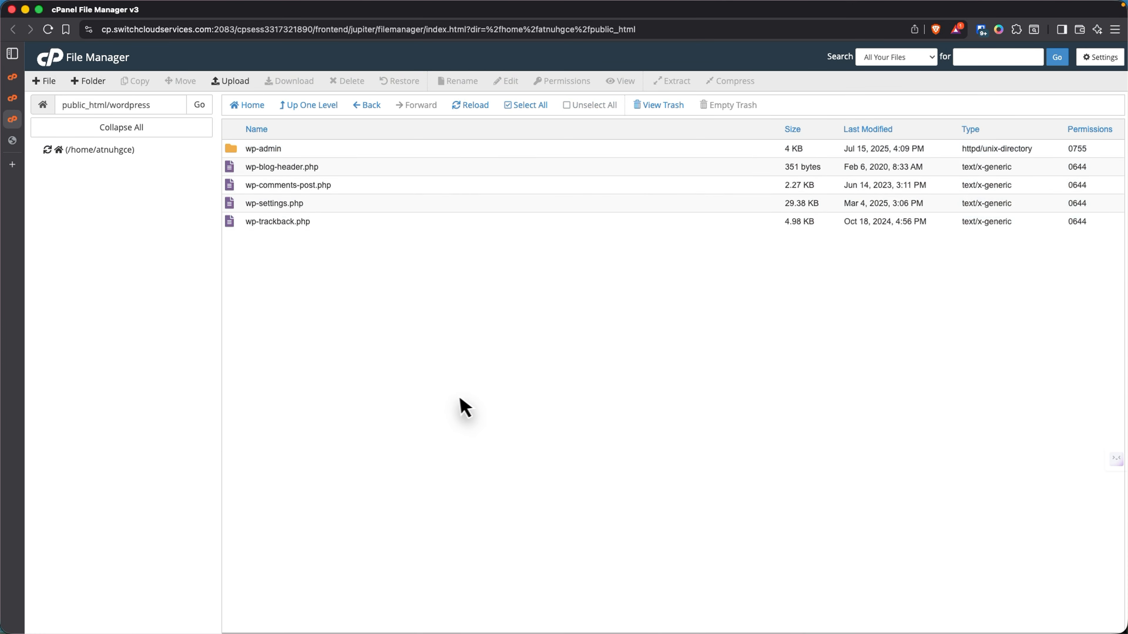
- Confirm the wordpress folder is empty, then reload jimbo.gb.net to reach WordPress setup
click(378, 113)
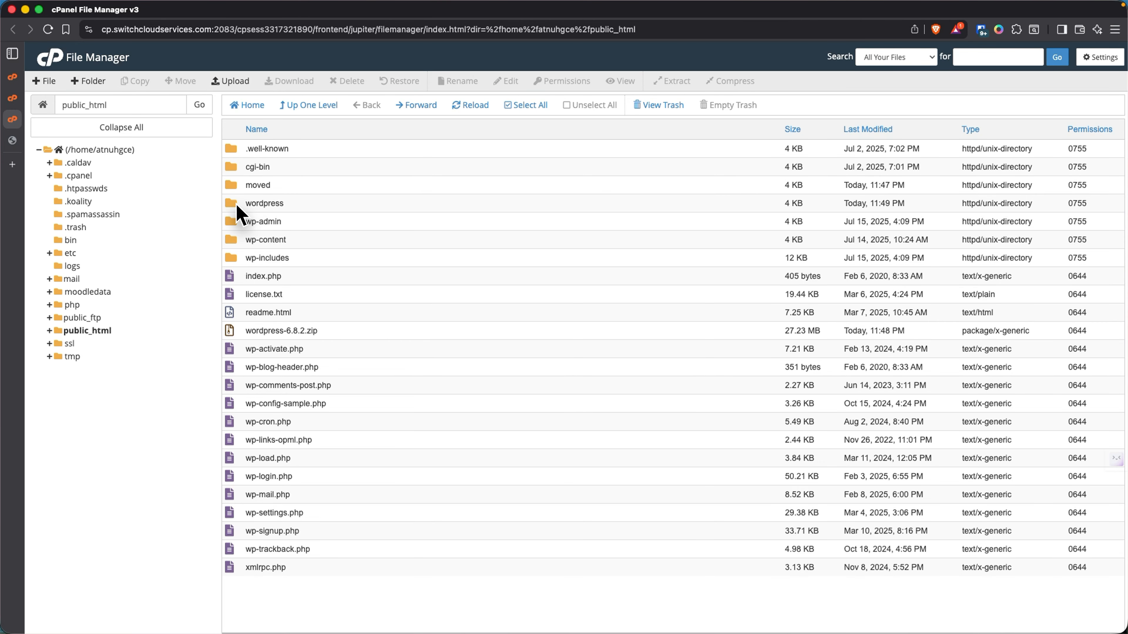
double_click(235, 204)
click(367, 107)
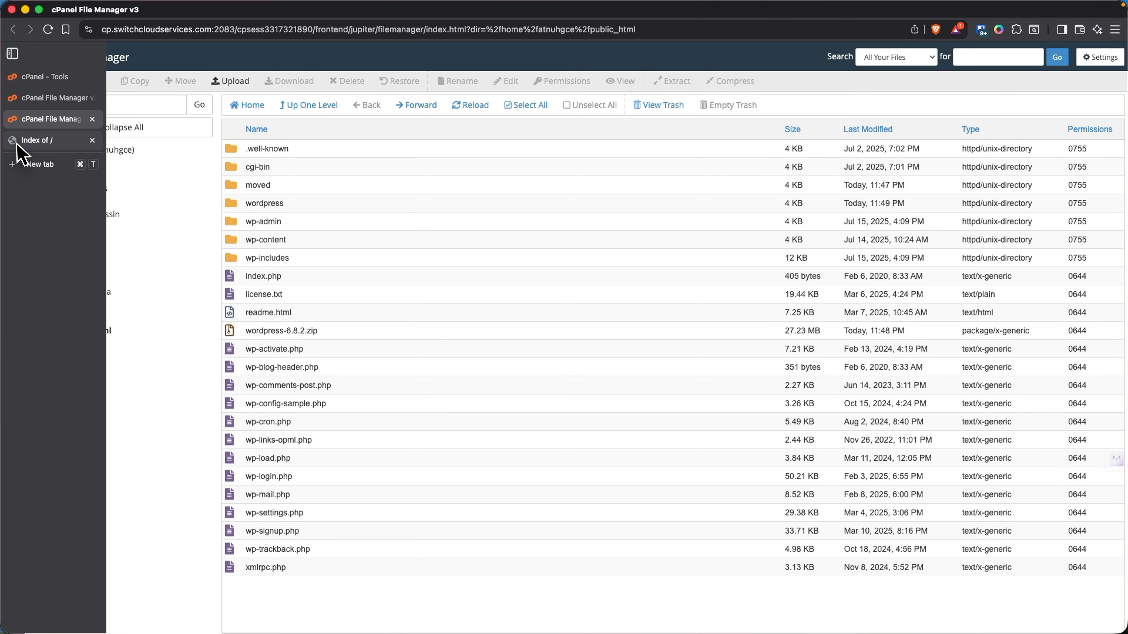
click(23, 142)
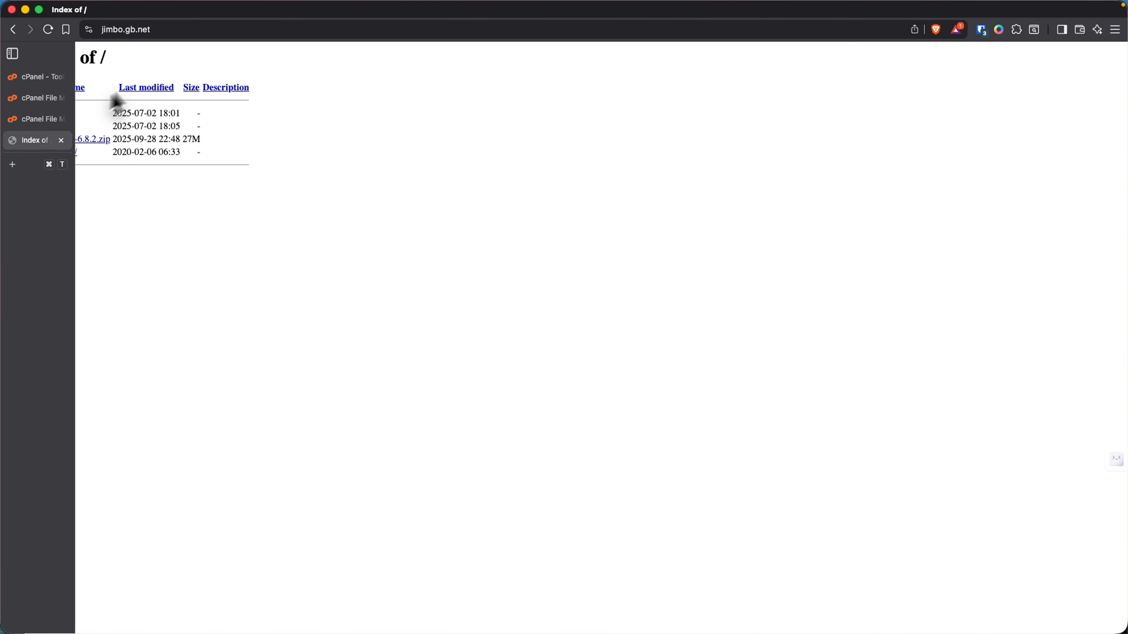
click(176, 27)
key(Return)
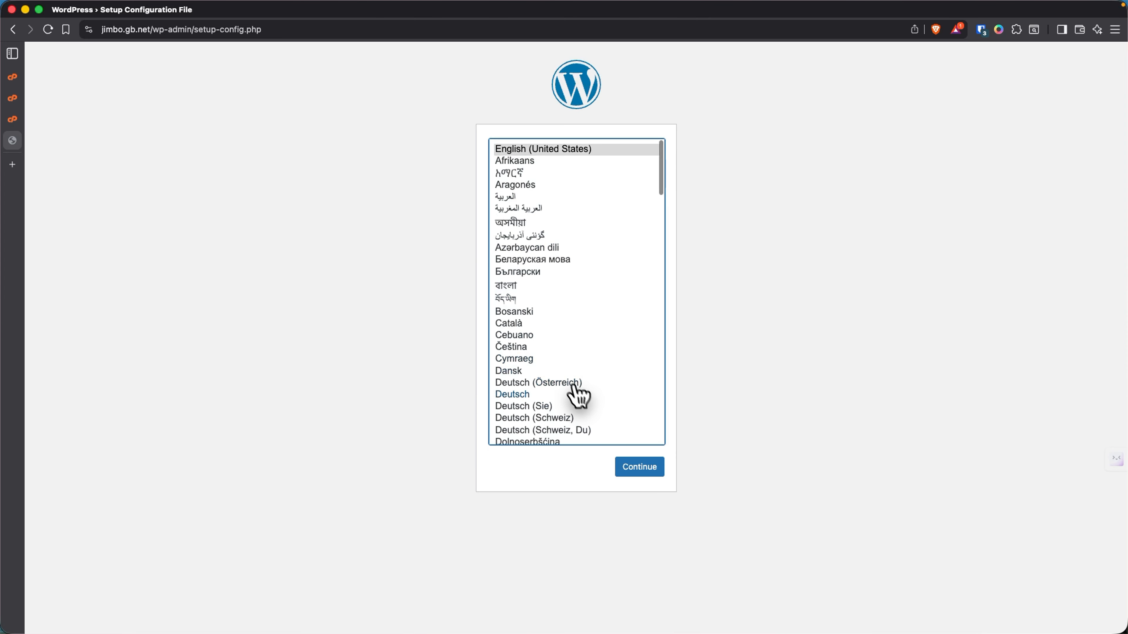
- Continue in English (United States) and review the required database name, credentials and table prefix
click(635, 467)
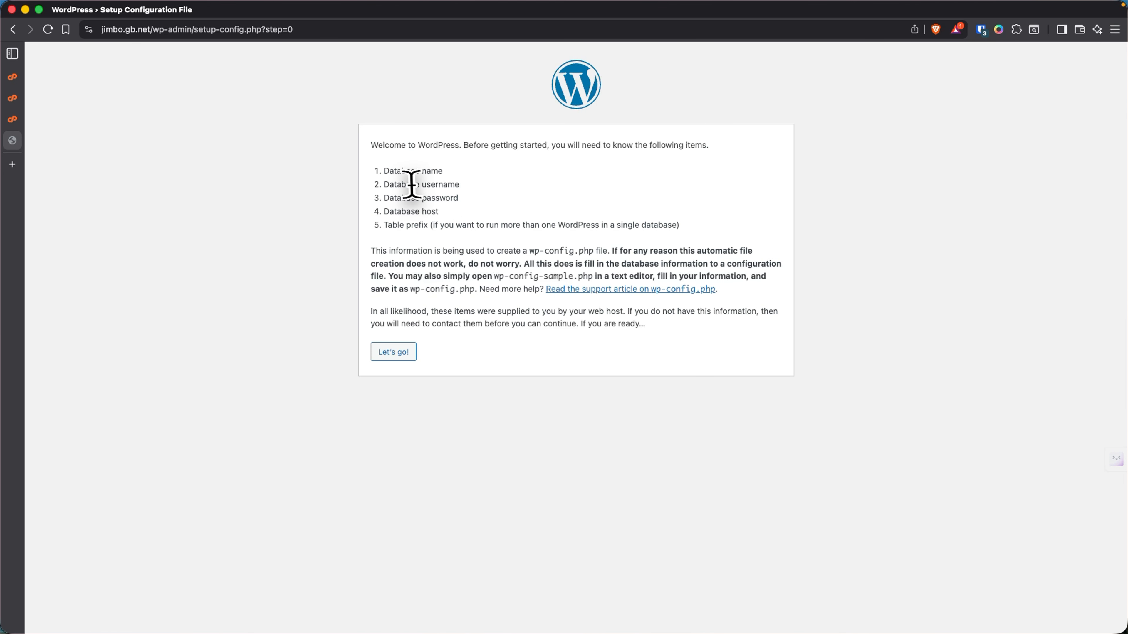
drag(383, 170, 473, 180)
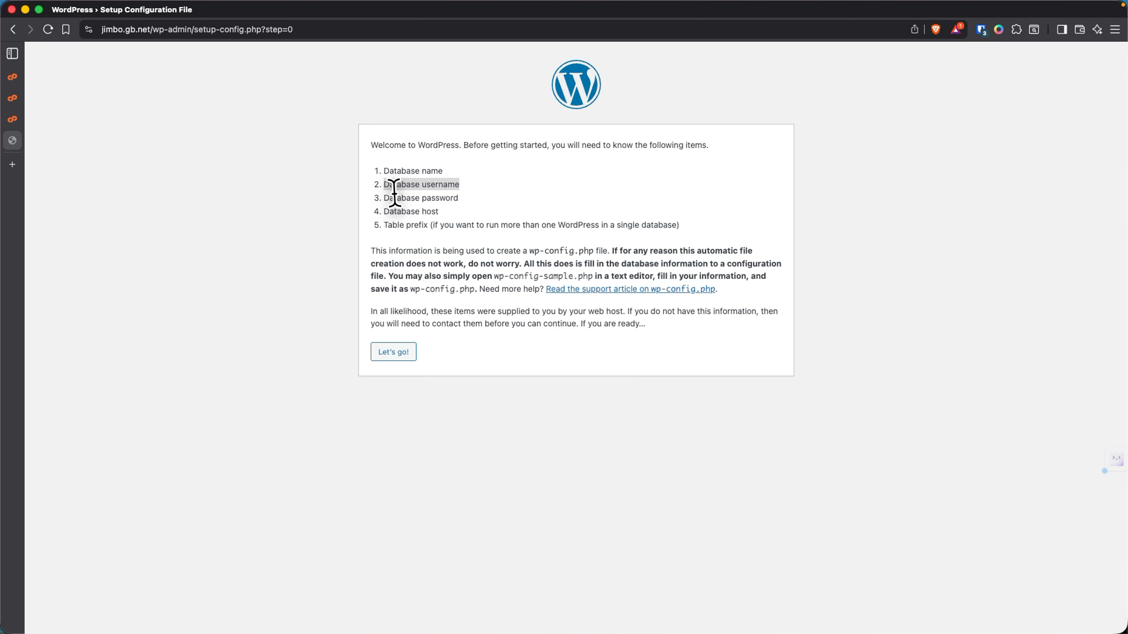
drag(385, 199, 479, 195)
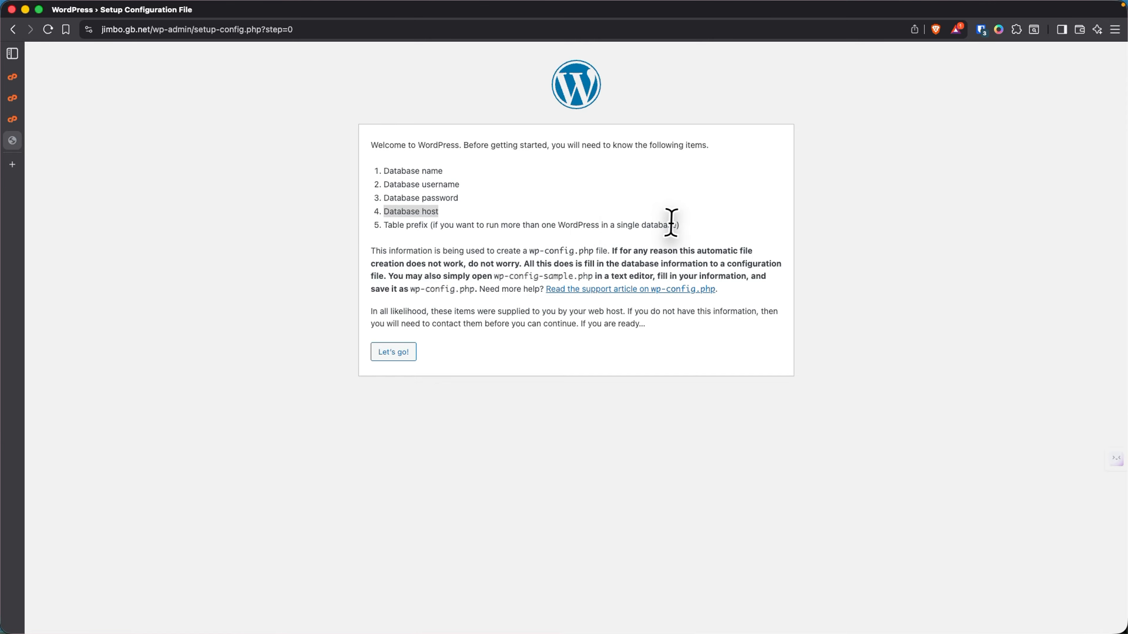
drag(682, 229, 388, 224)
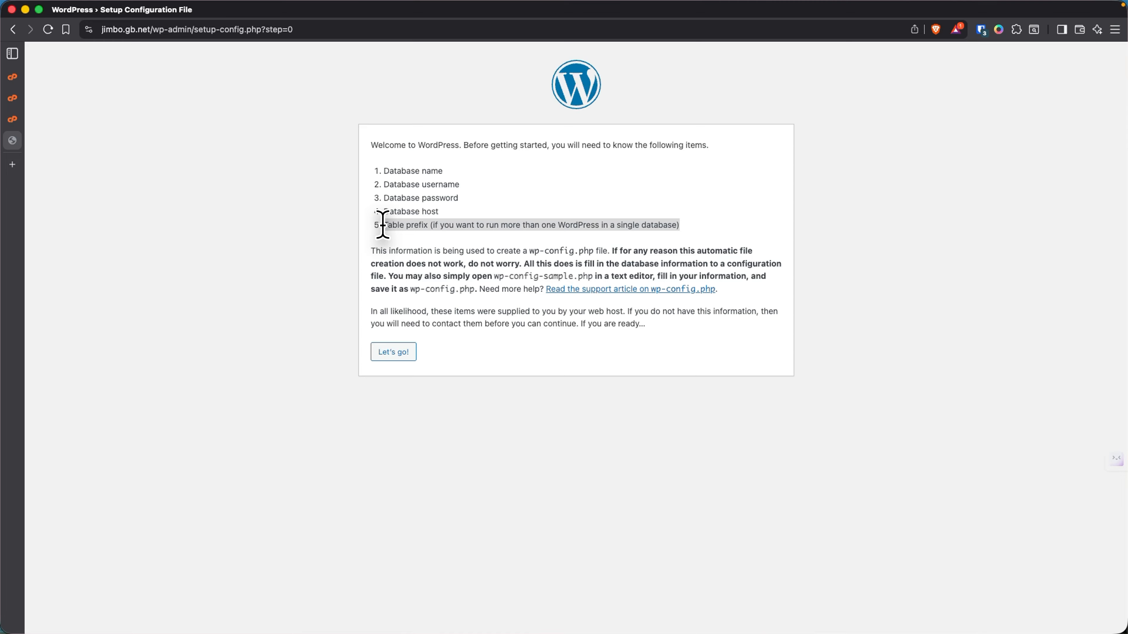
click(391, 385)
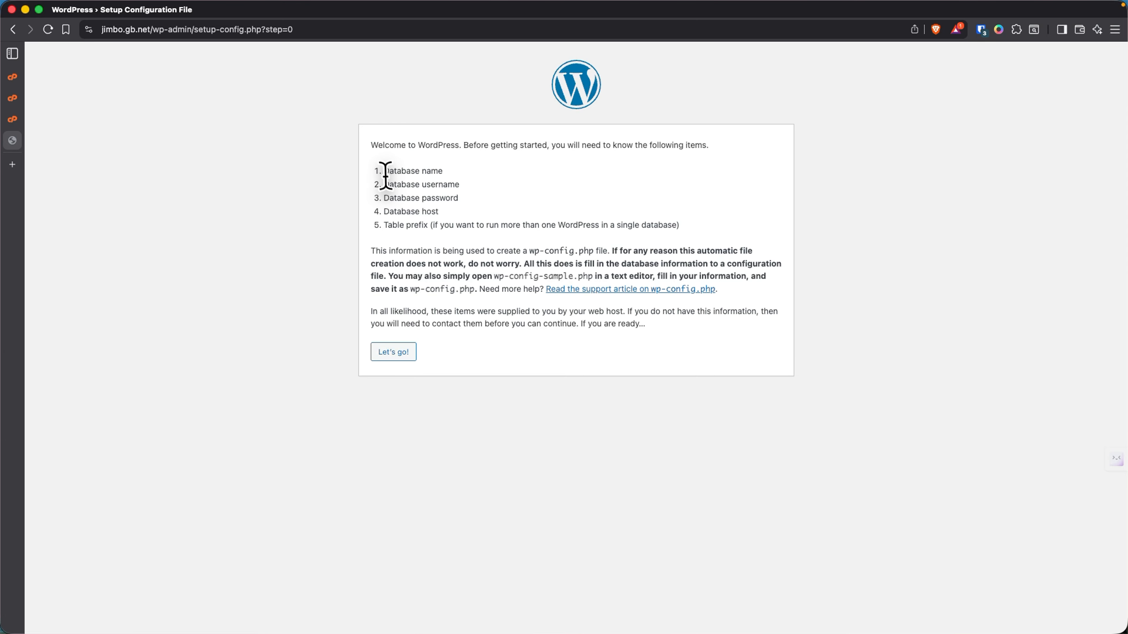
- Re-read the database name through host items, then proceed with Let's go!
drag(382, 171, 476, 202)
click(458, 231)
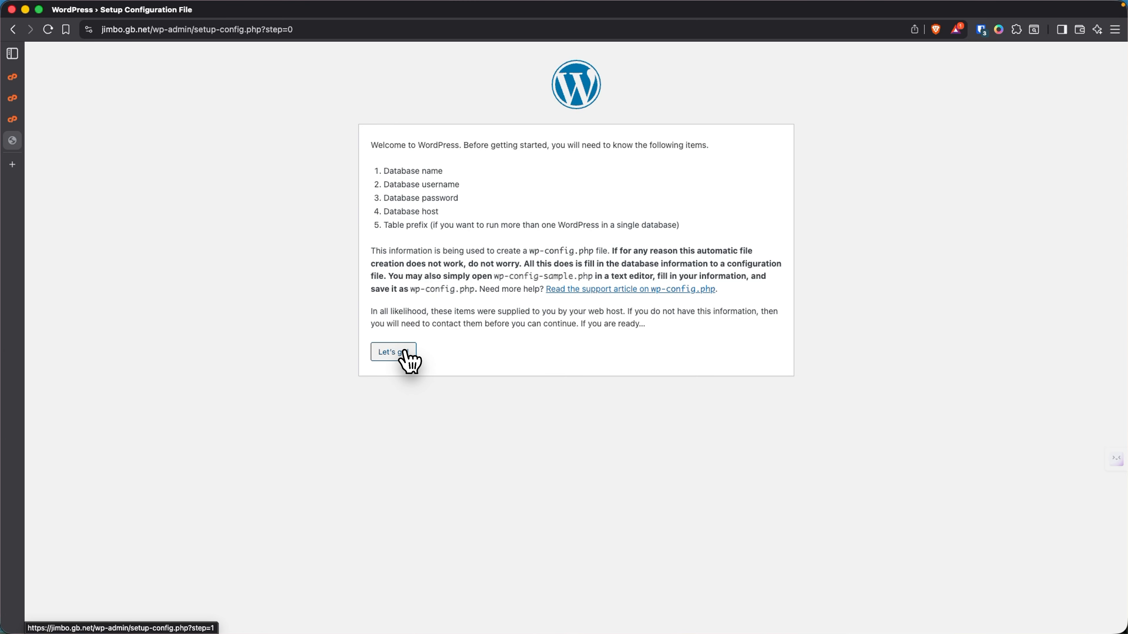
drag(381, 169, 456, 215)
click(408, 178)
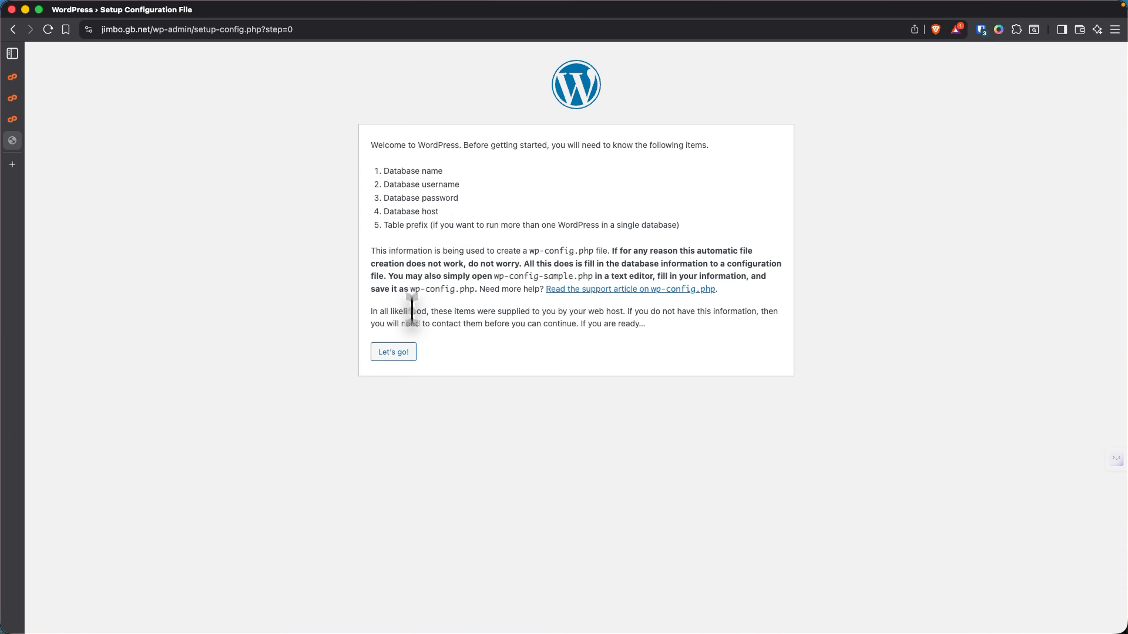
click(403, 355)
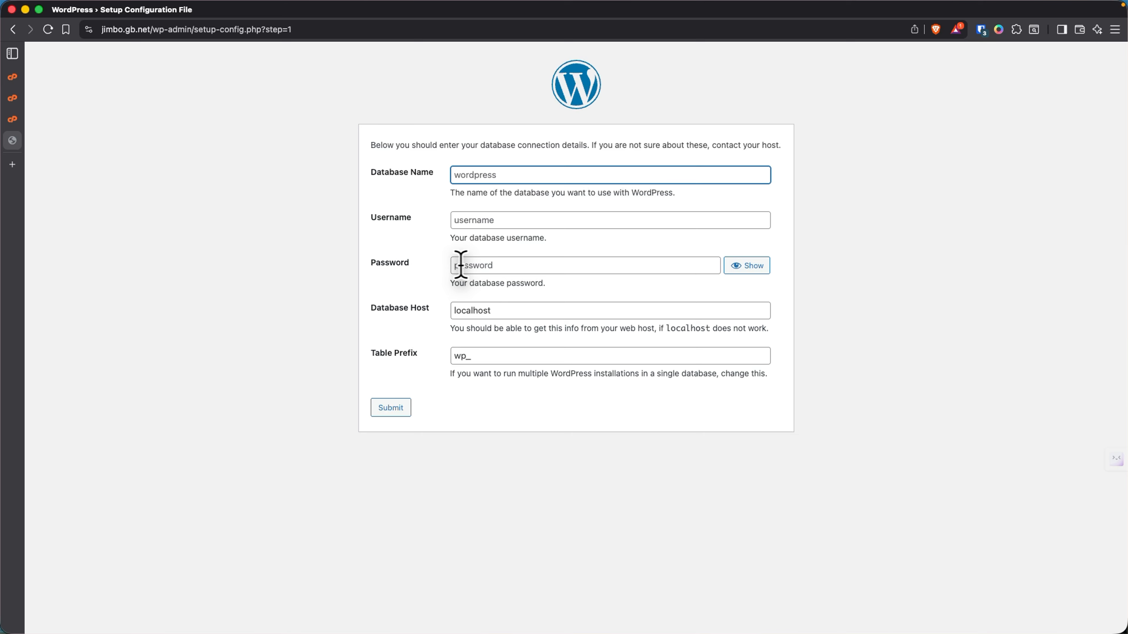
- Review the form fields: prefix wp_, host localhost, blank password and username, database name wordpress
drag(484, 354, 438, 355)
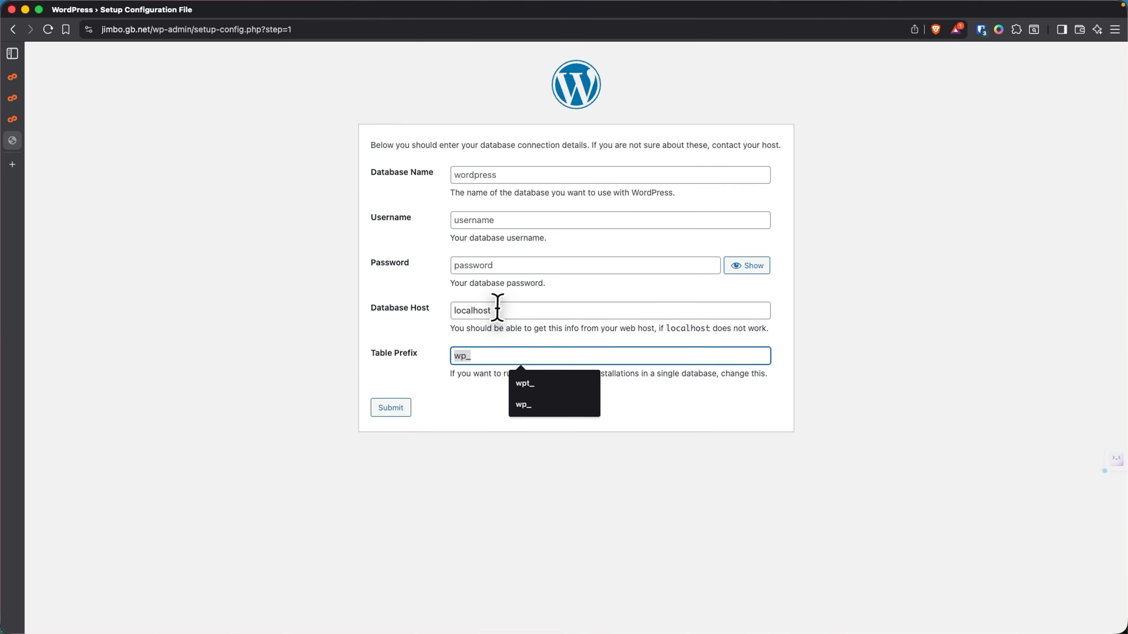
drag(496, 312, 410, 316)
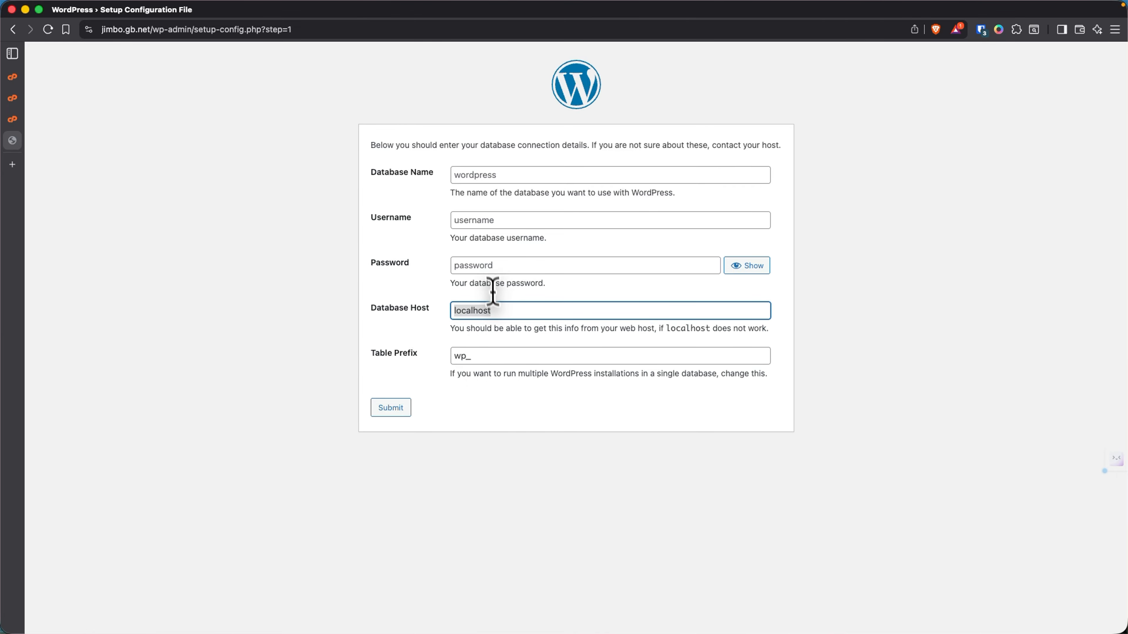
click(487, 265)
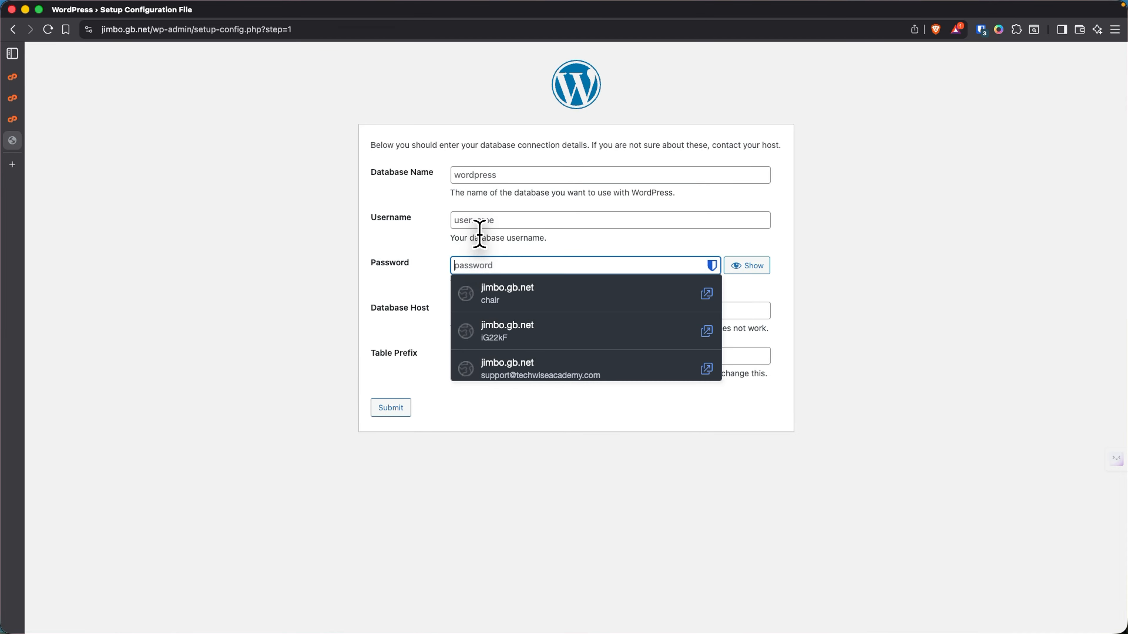
click(483, 220)
click(473, 175)
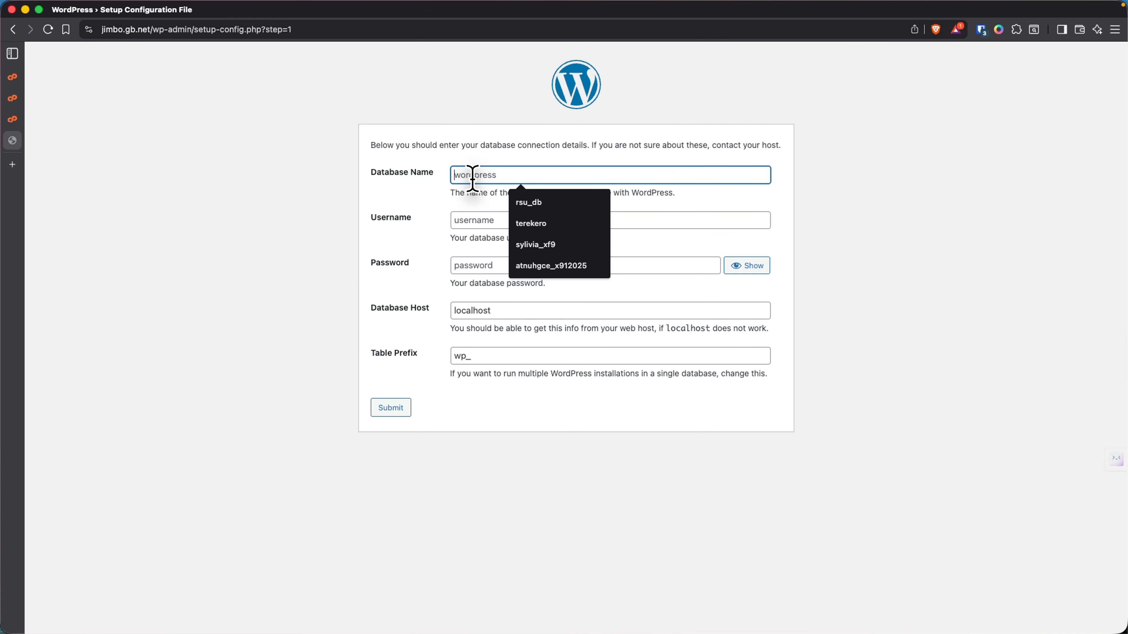
- Open cPanel's Manage My Databases page from the Tools database section
mouse_move(15, 118)
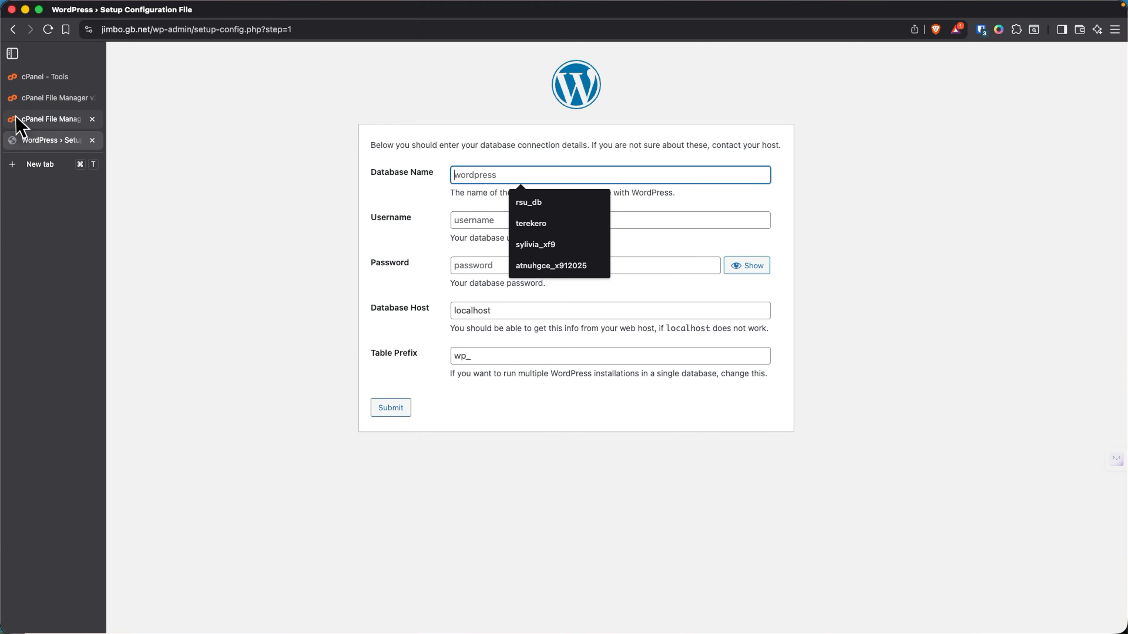
click(51, 80)
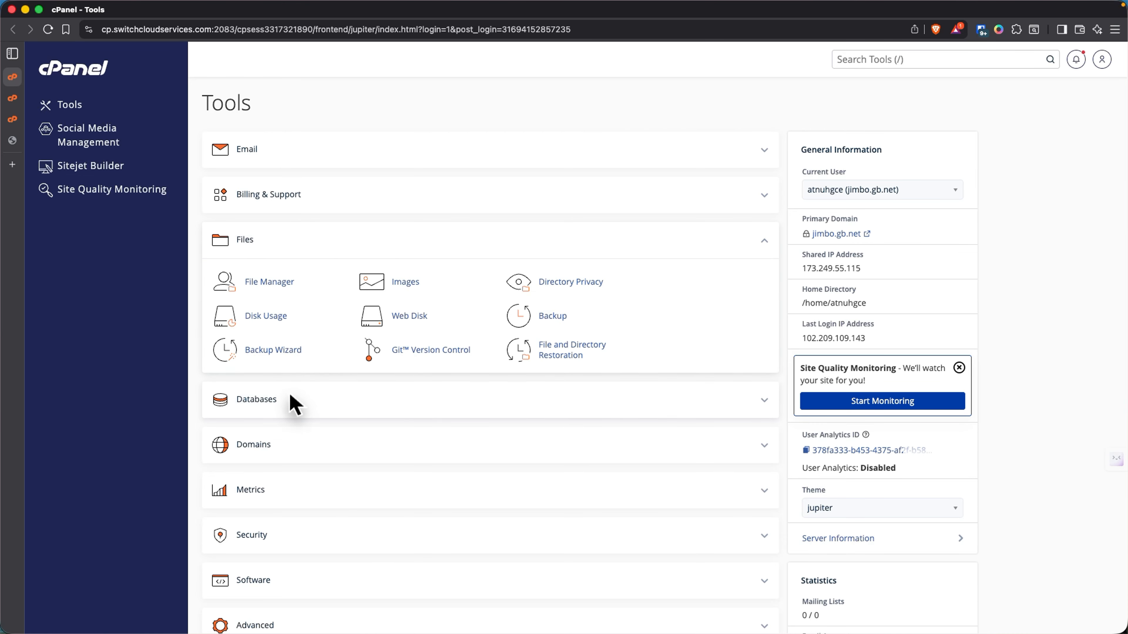
click(764, 404)
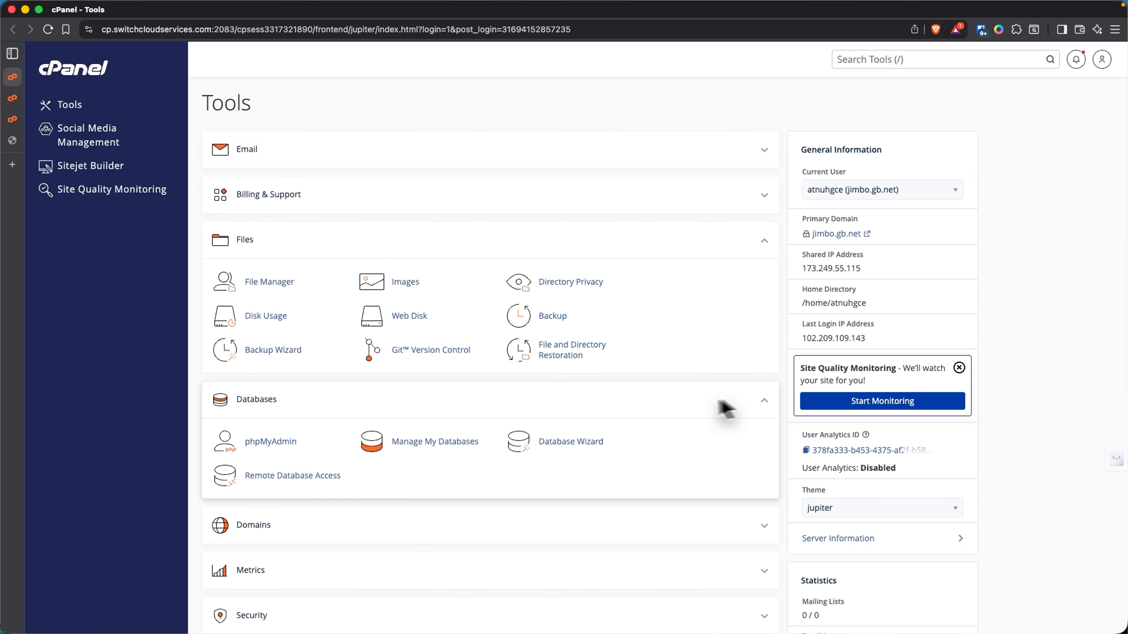
click(417, 447)
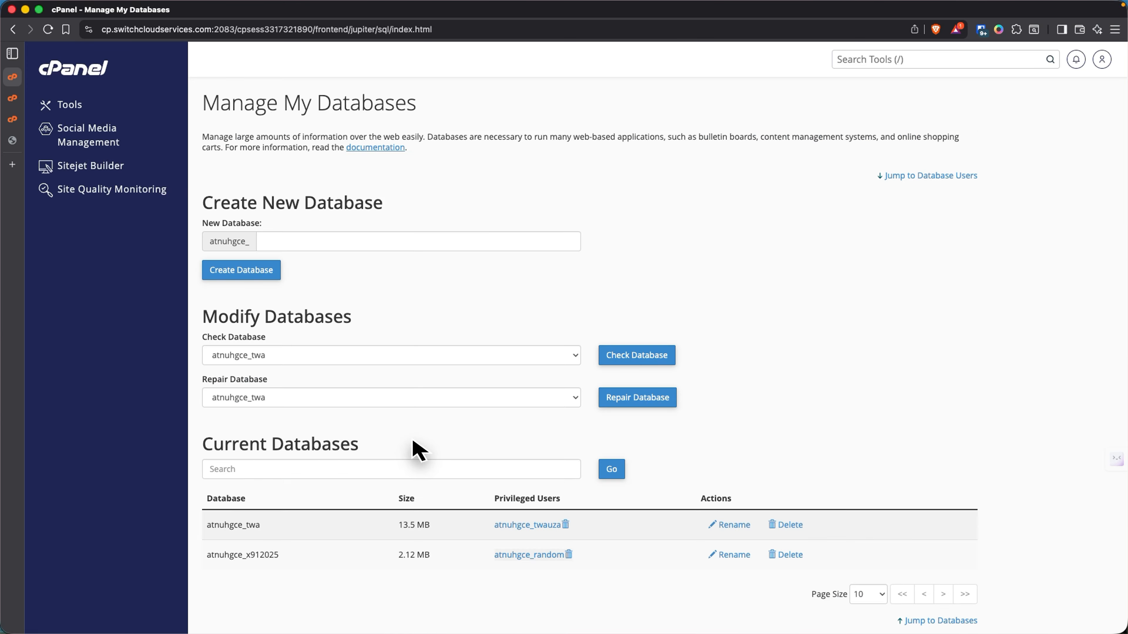
- Create a new database named test under the atnuhgce_ prefix
scroll(294, 408, down, 5)
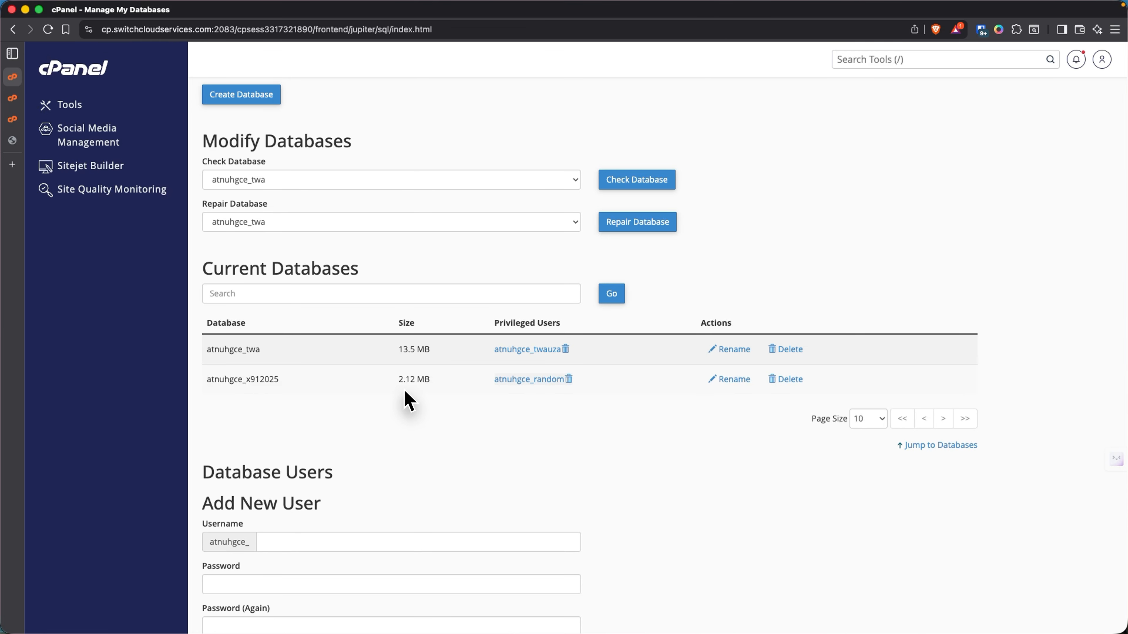
scroll(352, 271, up, 2)
scroll(351, 271, up, 3)
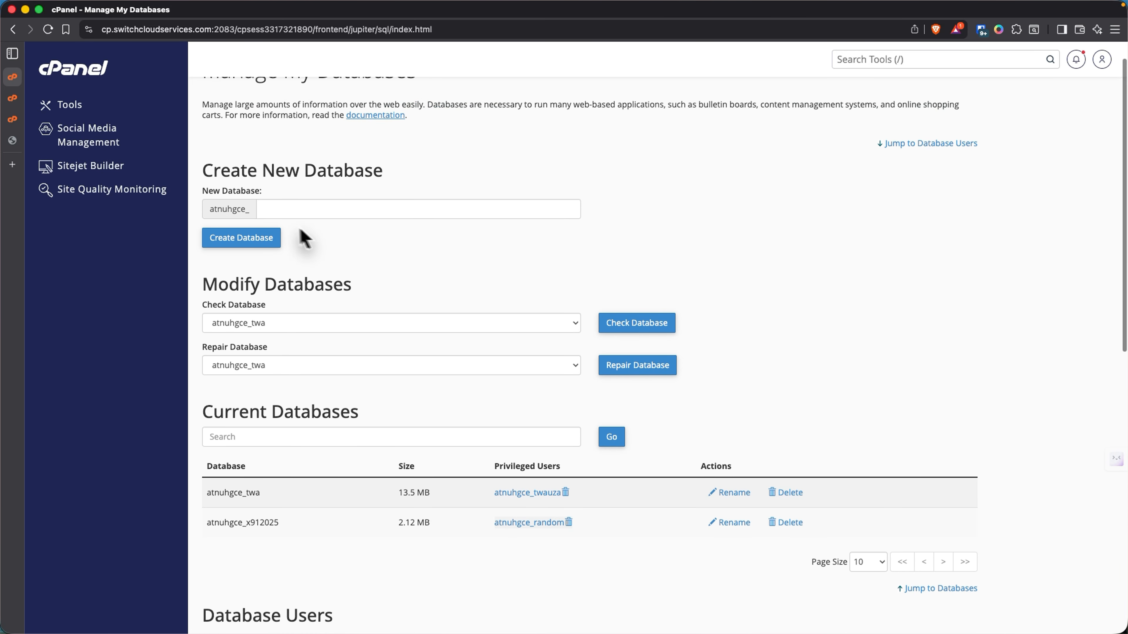
click(263, 208)
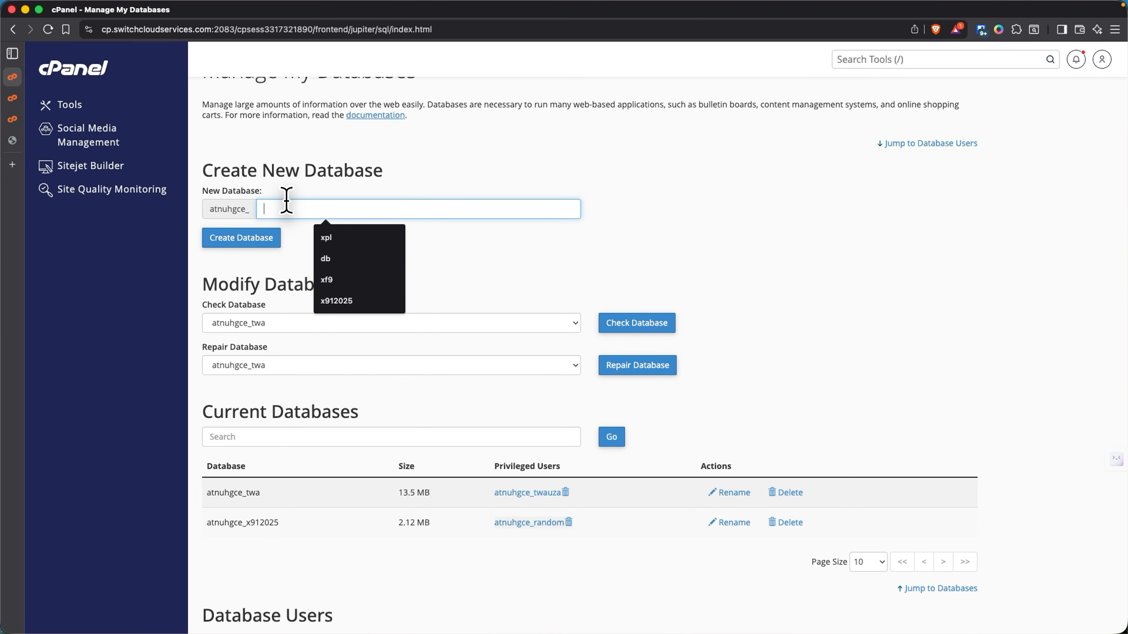
text(test)
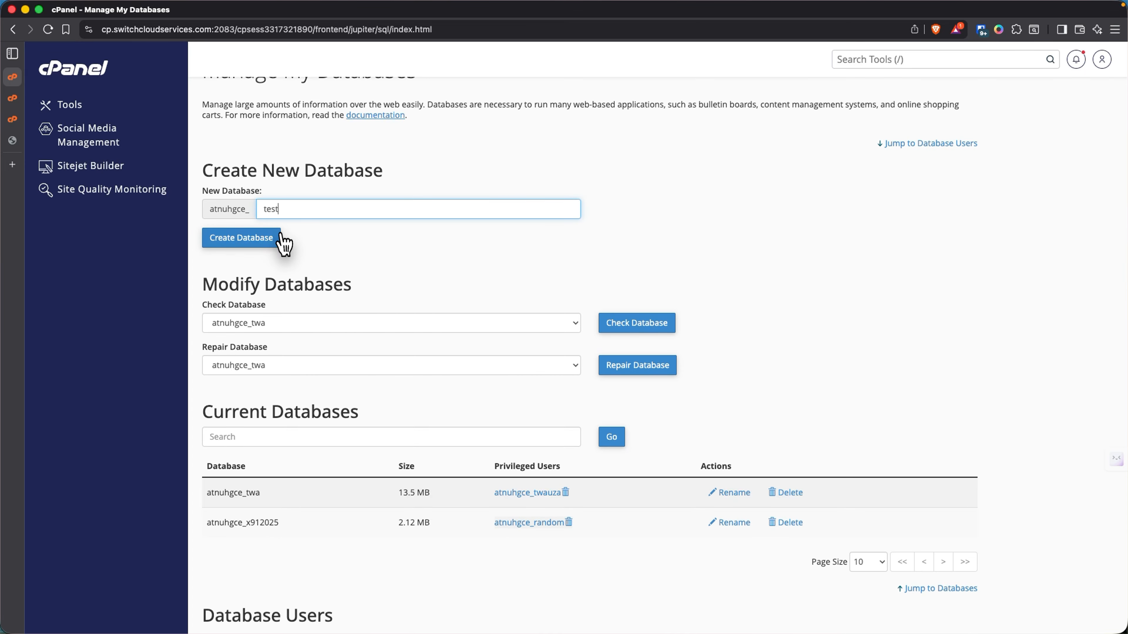
click(272, 240)
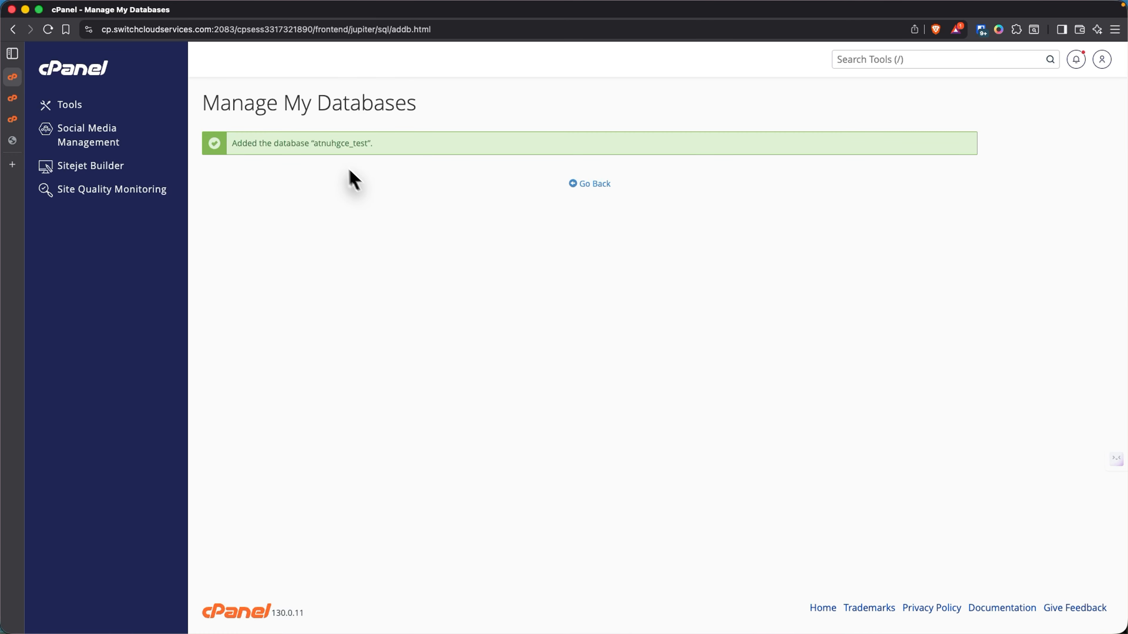
- Copy the new database name from the success banner and load dpaste.org in a new tab
drag(321, 143, 363, 143)
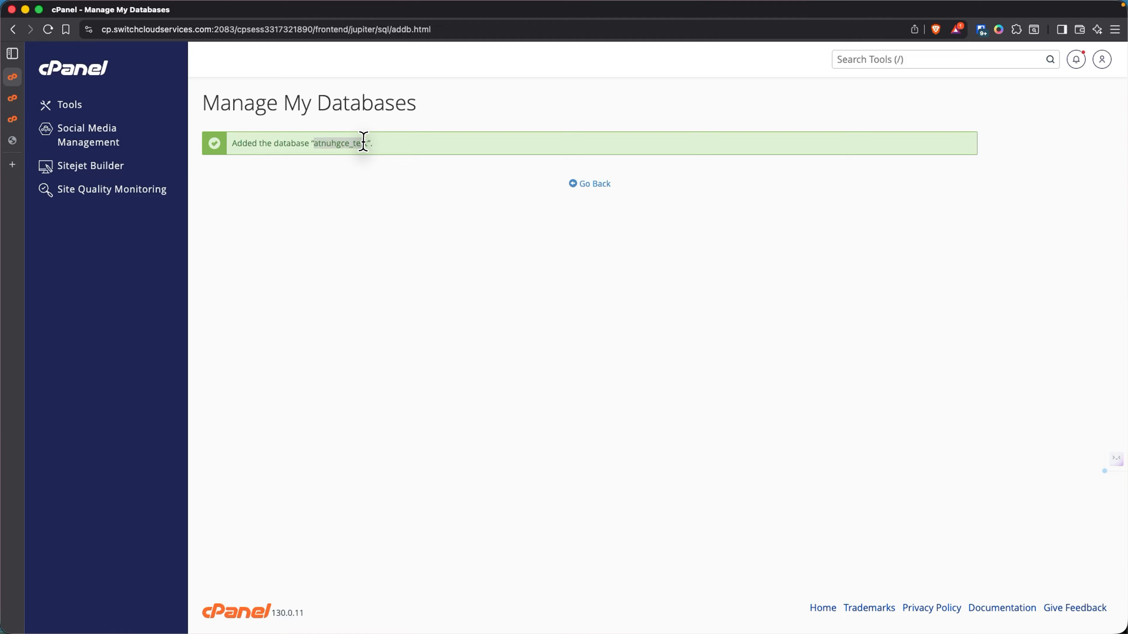
right_click(355, 143)
click(368, 171)
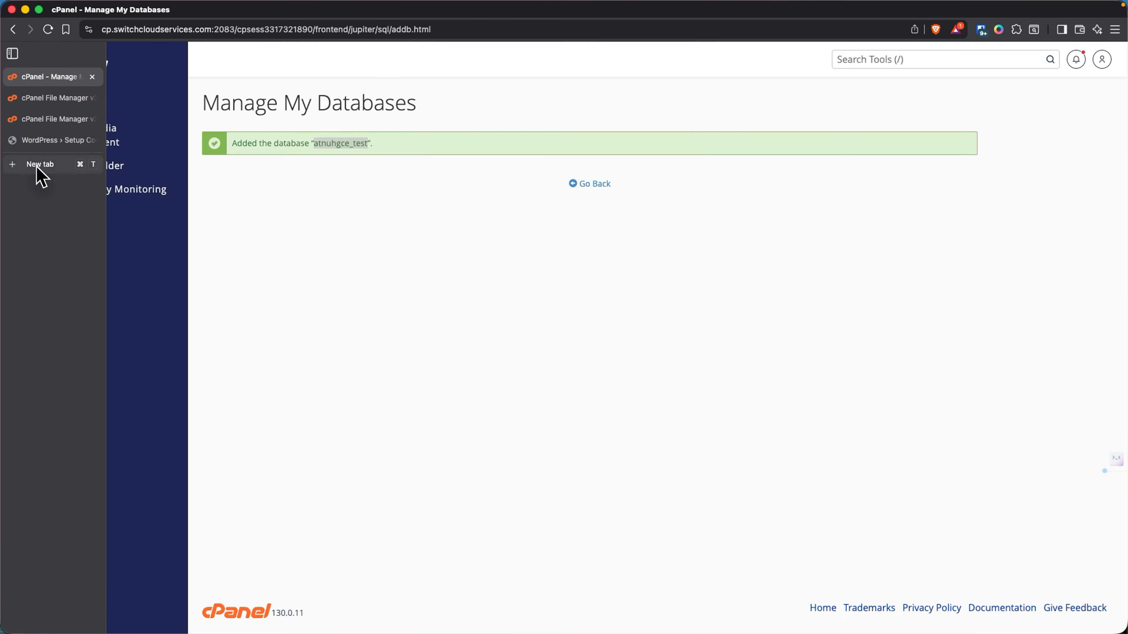
click(39, 166)
text(depa)
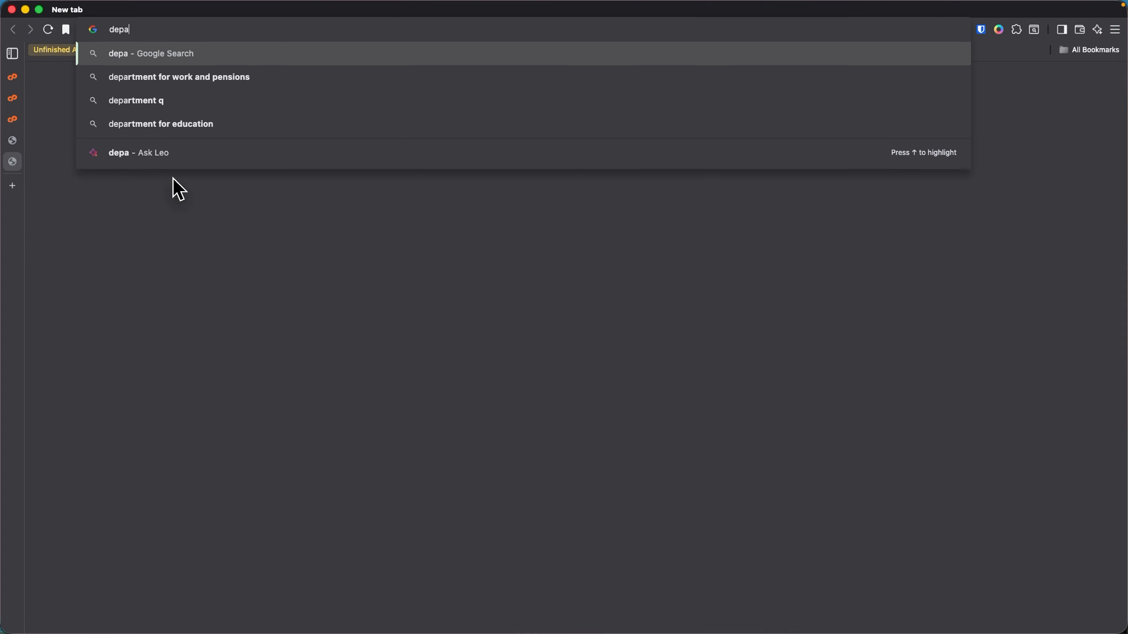
key(BackSpace)
key(BackSpace)
key(BackSpace)
text(paste.org)
key(Return)
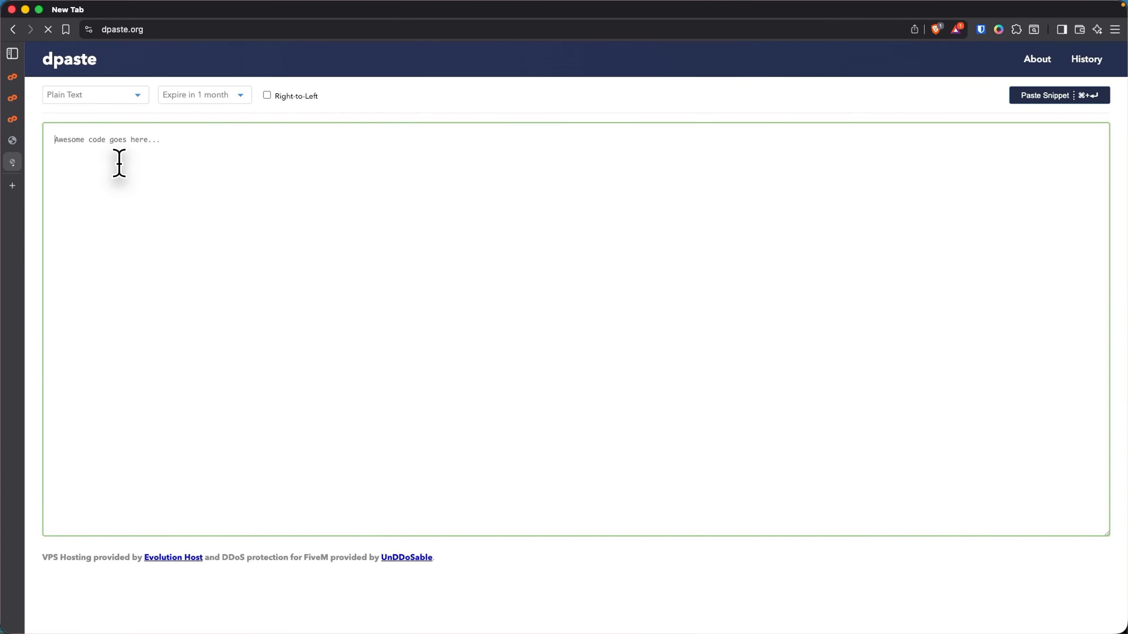
- Note atnuhgce_test in a dpaste paste, then return to the cPanel databases tab
text(atnuhgce_test)
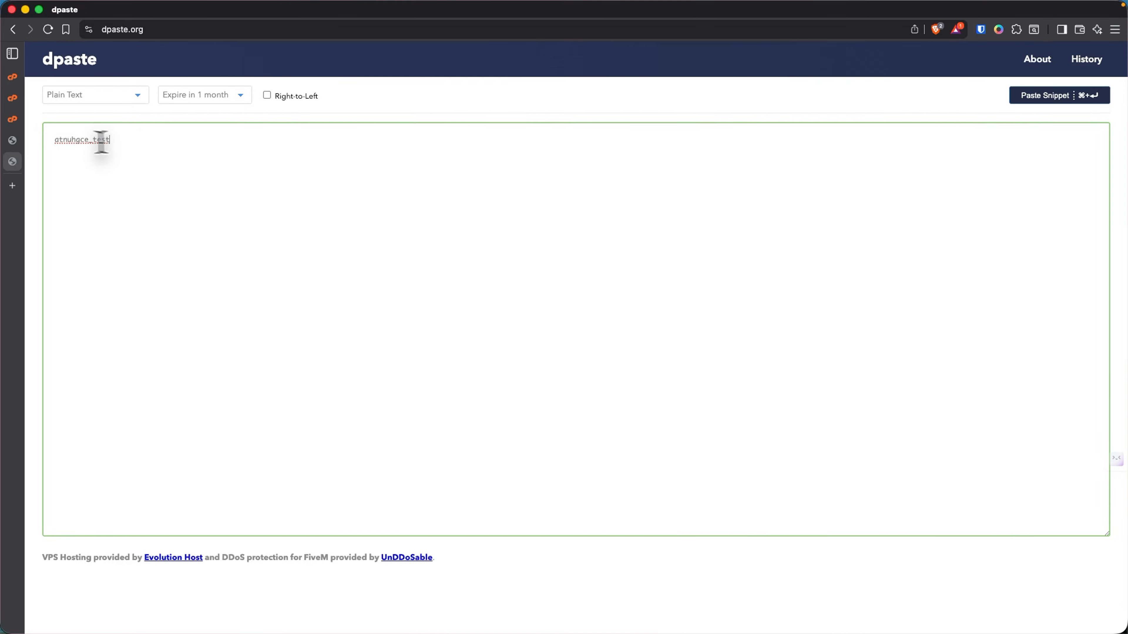
click(42, 120)
click(49, 77)
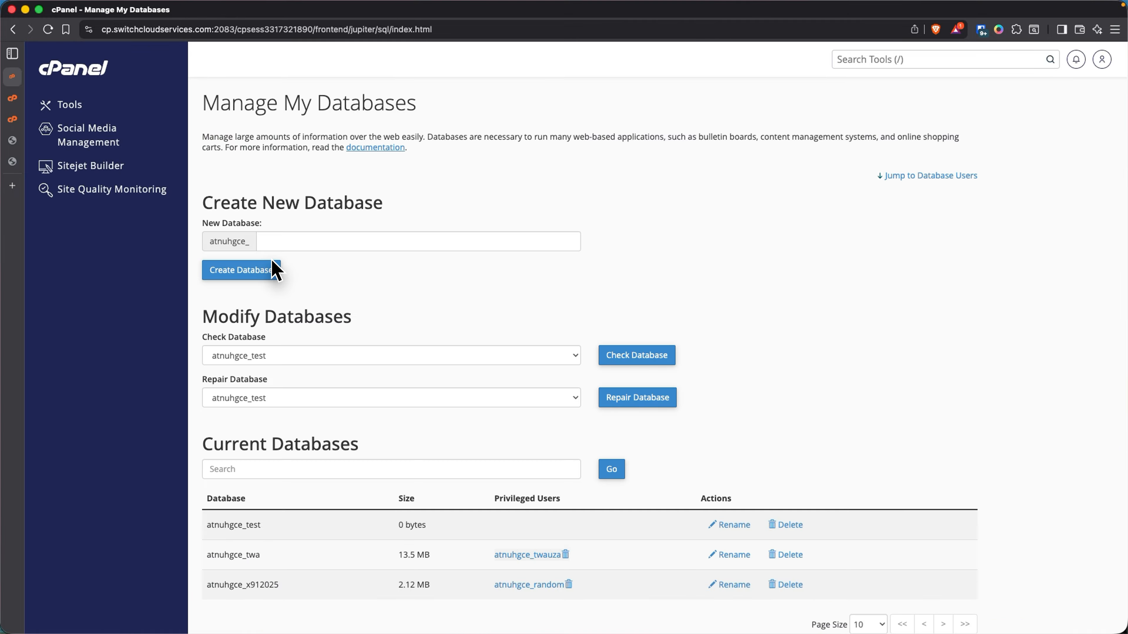
- Enter testuser as the new database username
scroll(315, 355, down, 5)
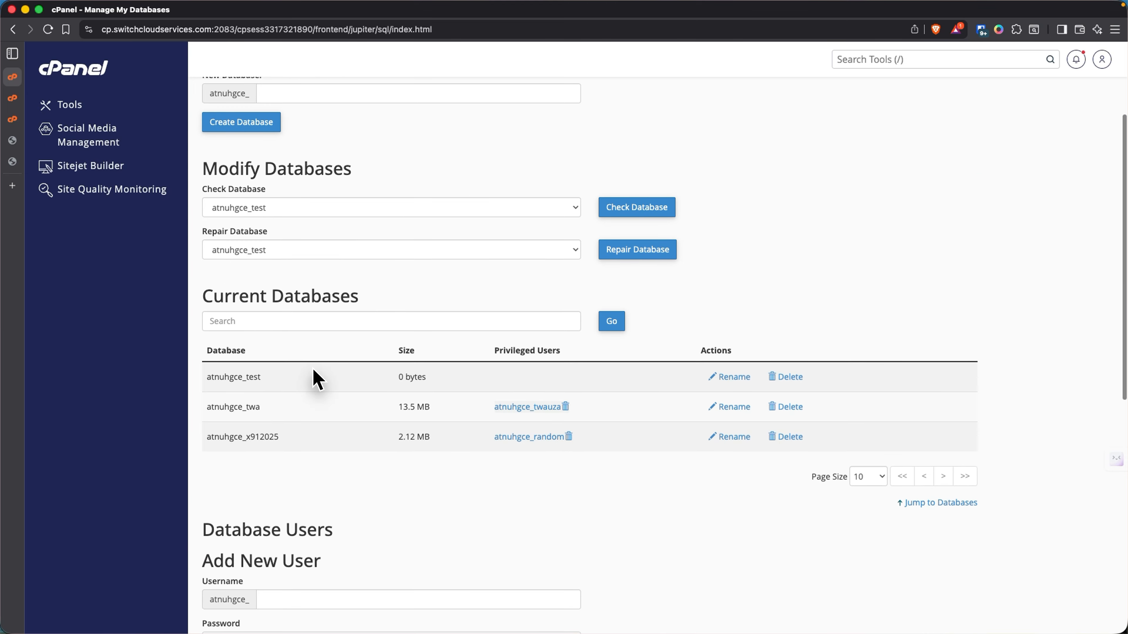
scroll(317, 379, down, 5)
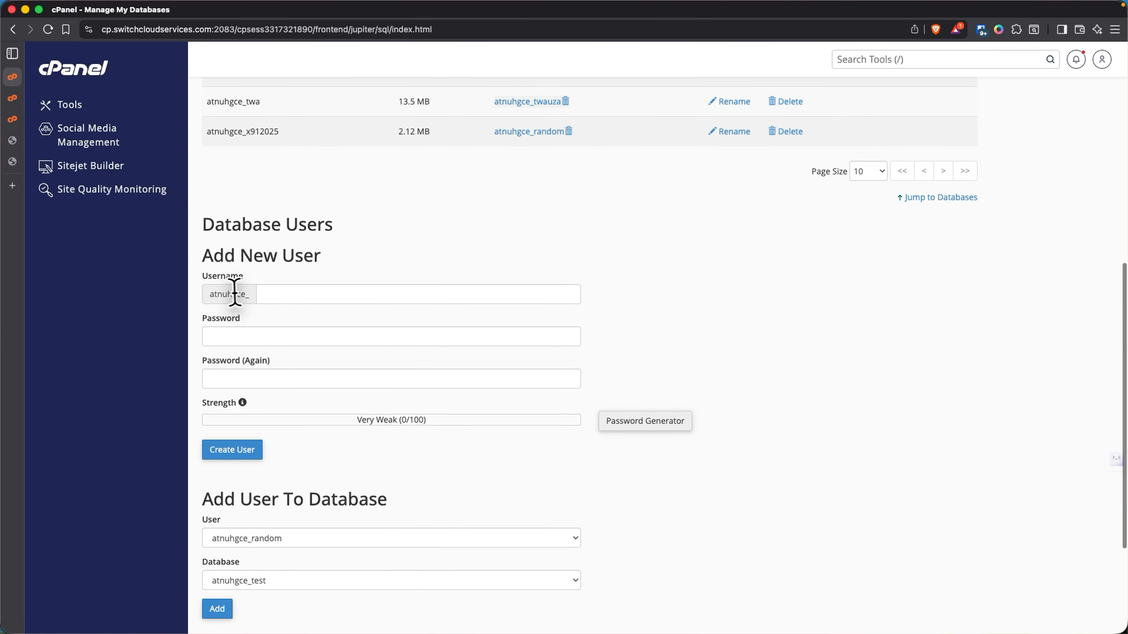
click(259, 295)
text(use)
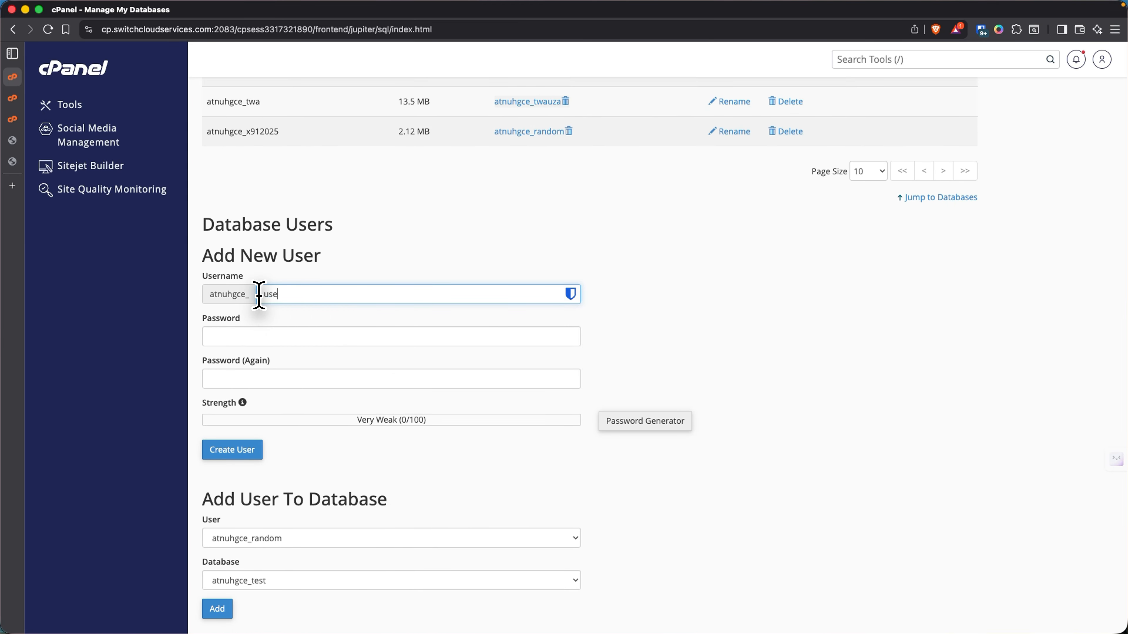
text(r)
key(BackSpace)
key(BackSpace)
key(BackSpace)
key(BackSpace)
text(testuser)
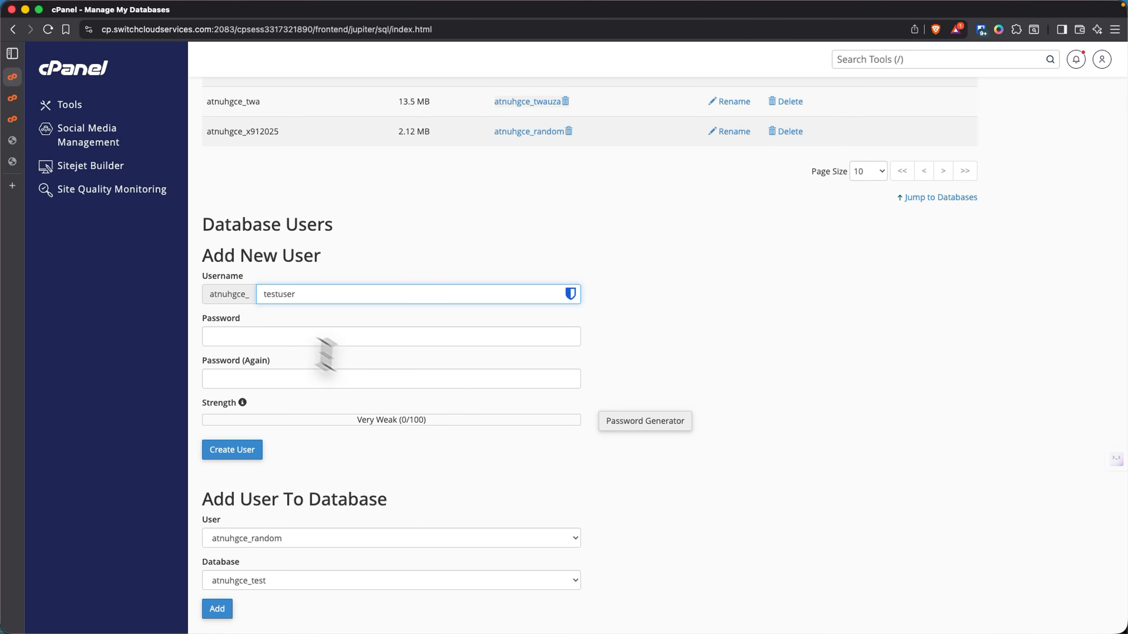
- Generate a strong password, save a copy in dpaste, apply it, and create the user
click(626, 423)
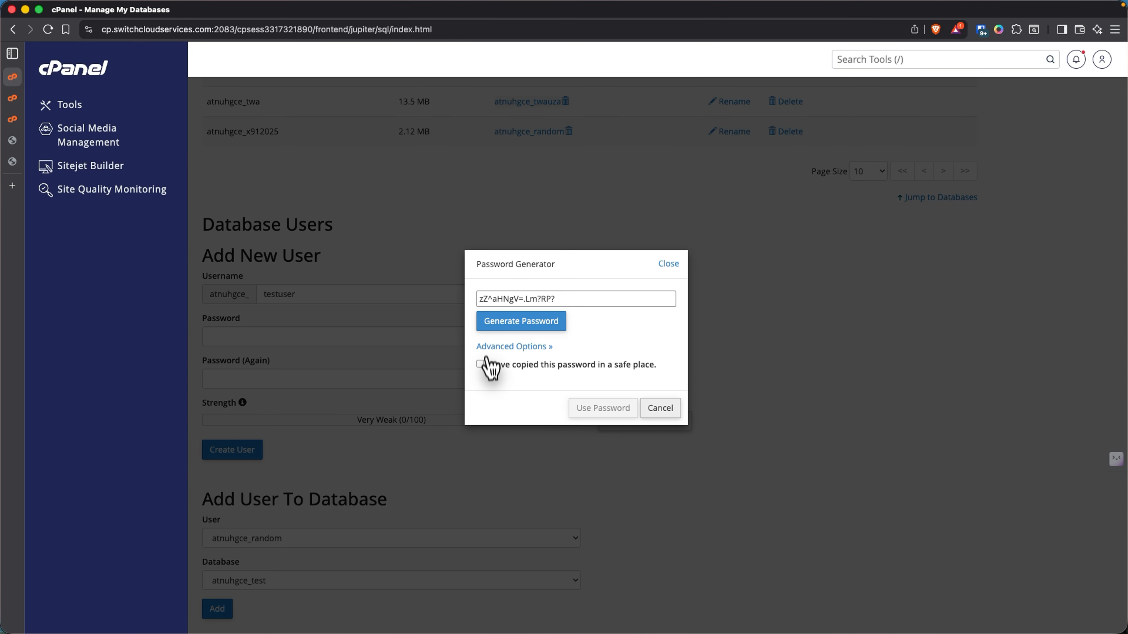
triple_click(498, 298)
right_click(500, 299)
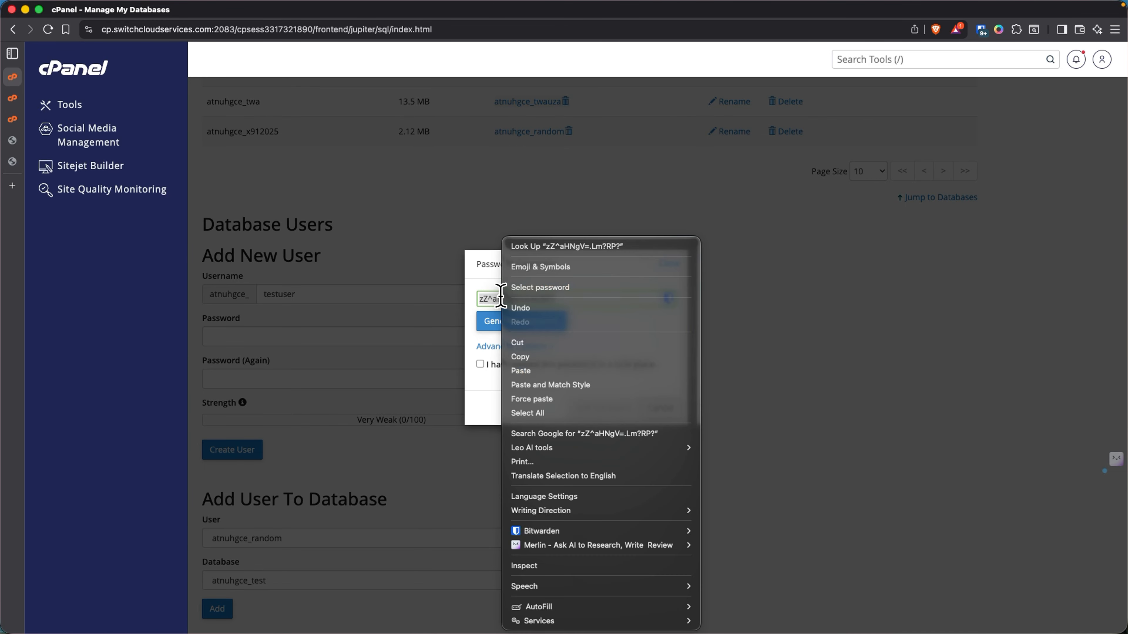
click(520, 357)
click(13, 162)
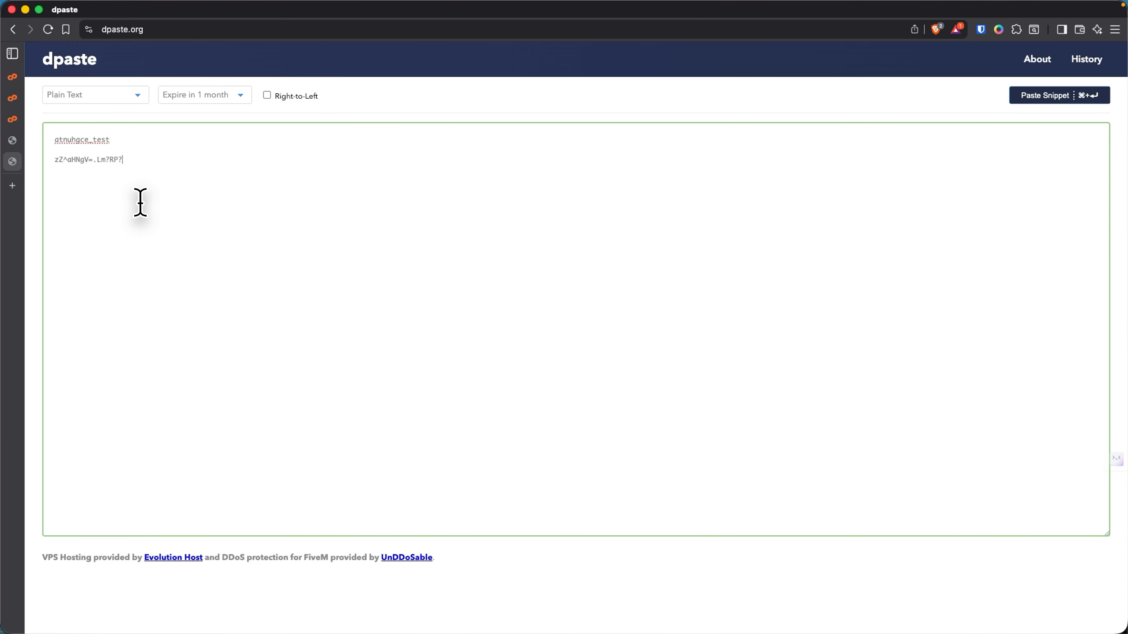
click(31, 77)
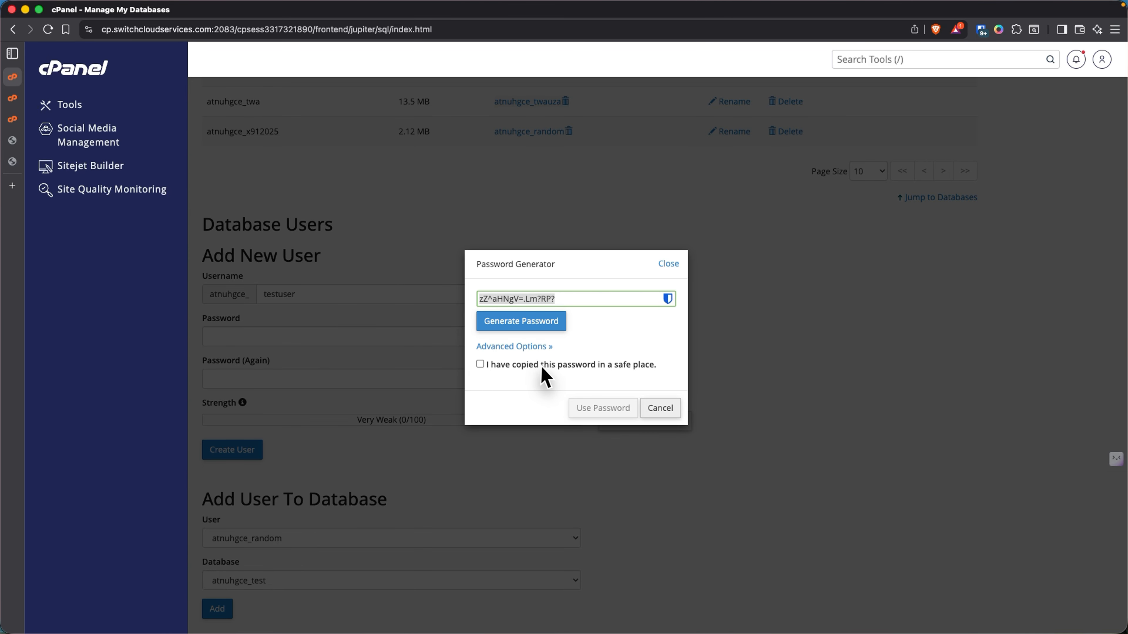
click(480, 365)
click(595, 408)
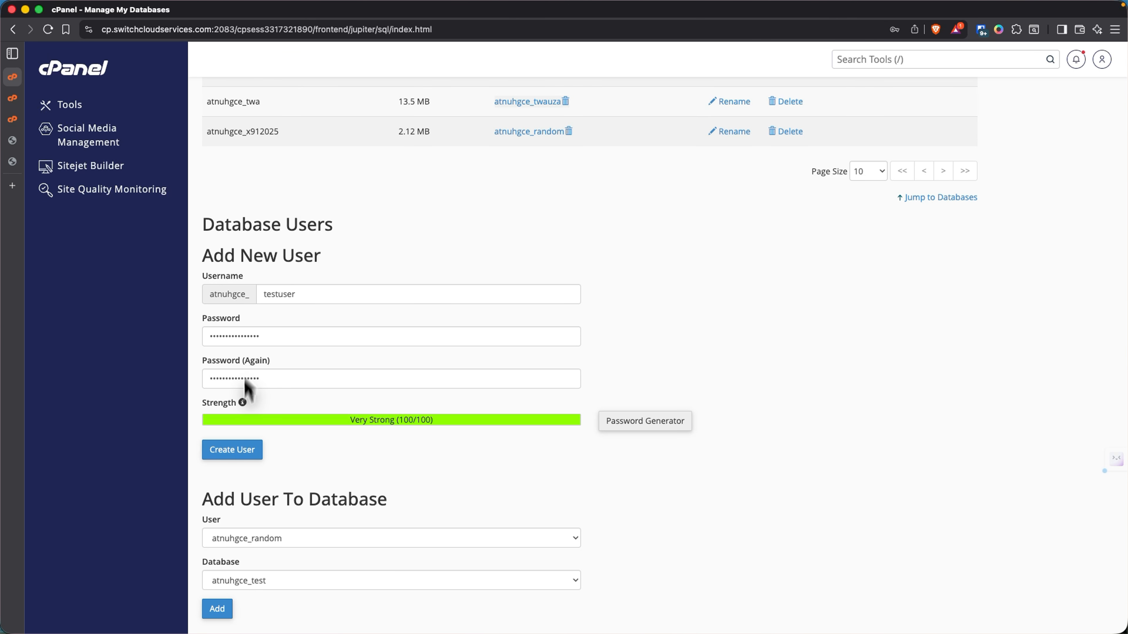
click(243, 455)
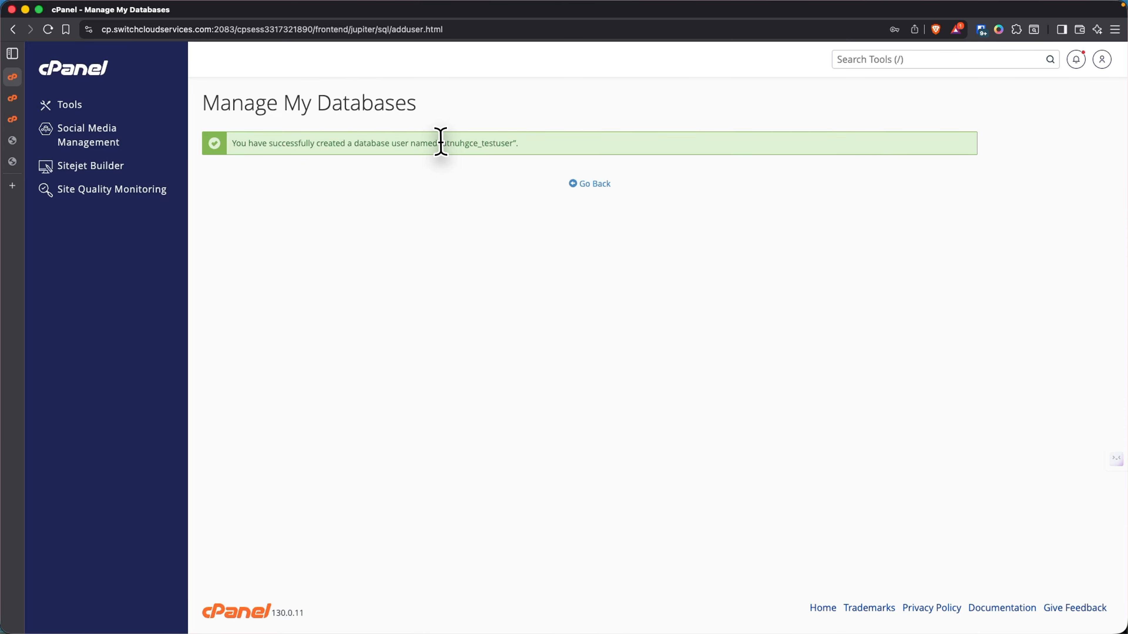
- Copy atnuhgce_testuser into the dpaste note under the database name, then return to cPanel
drag(442, 143, 482, 143)
right_click(500, 143)
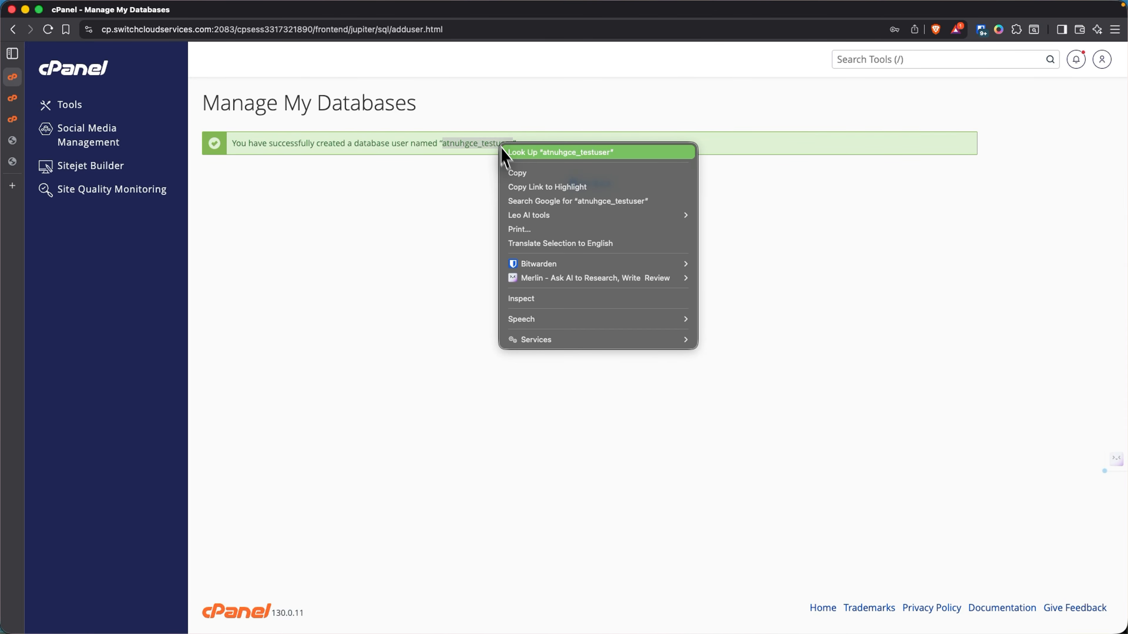
click(520, 170)
click(12, 161)
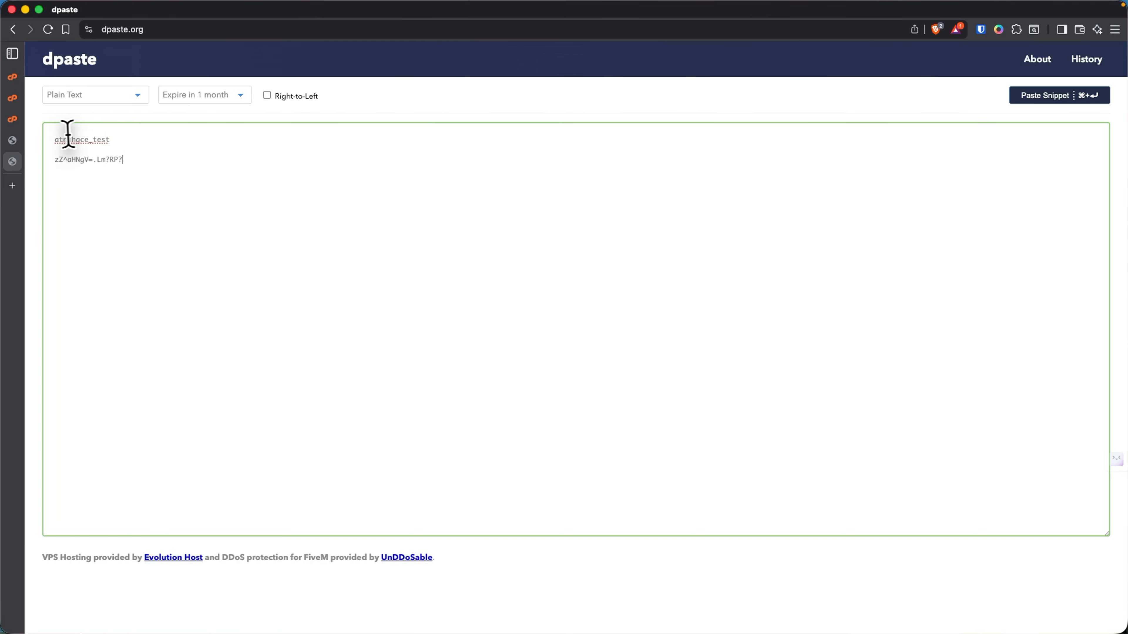
drag(128, 141, 37, 139)
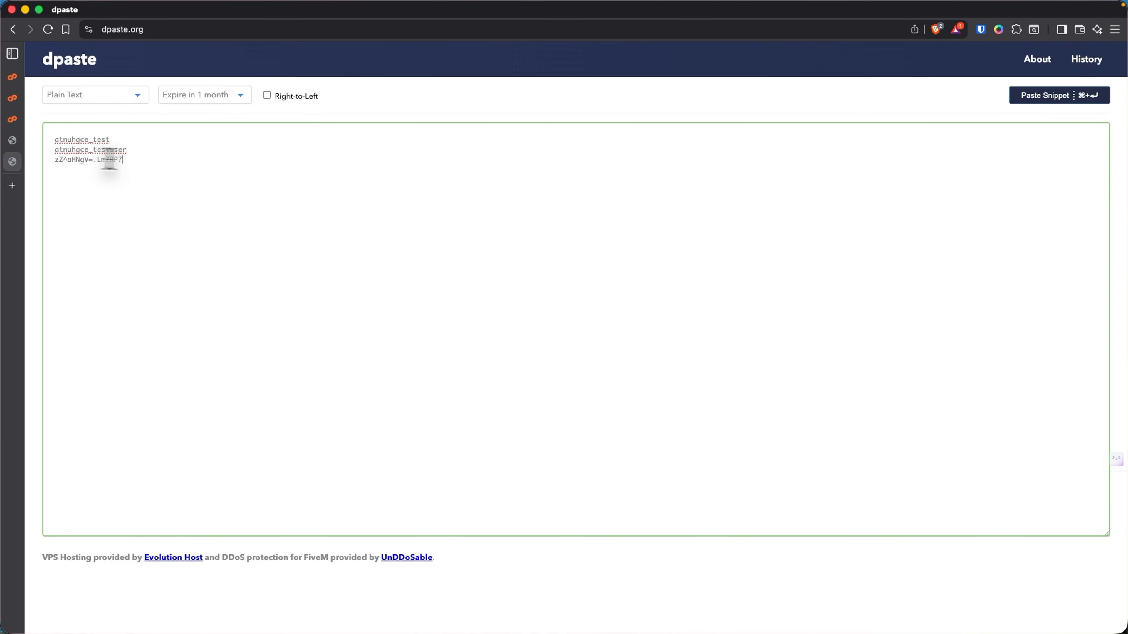
drag(124, 160, 43, 156)
mouse_move(22, 102)
click(18, 79)
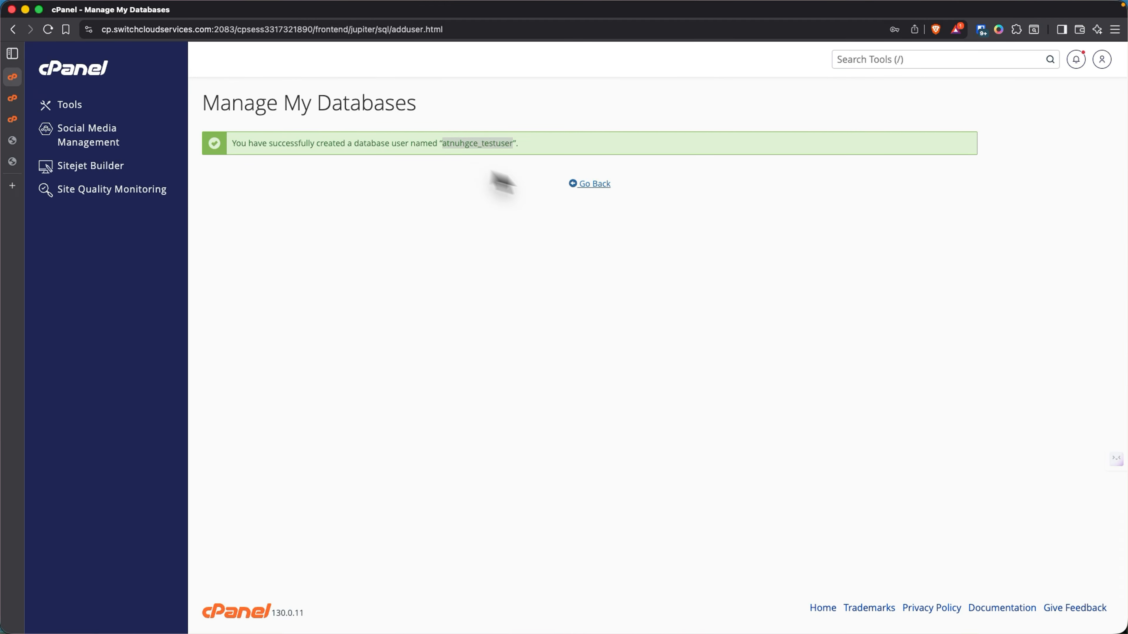
- Back on Manage My Databases, select atnuhgce_testuser in the Add User To Database form
click(599, 187)
scroll(321, 311, down, 15)
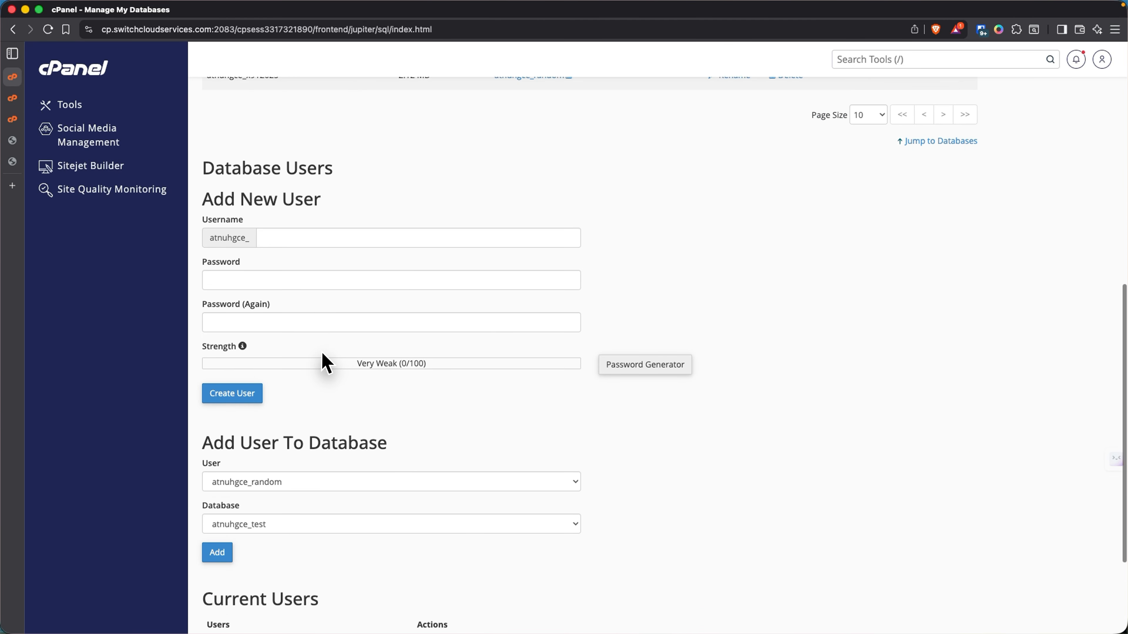
scroll(319, 348, up, 12)
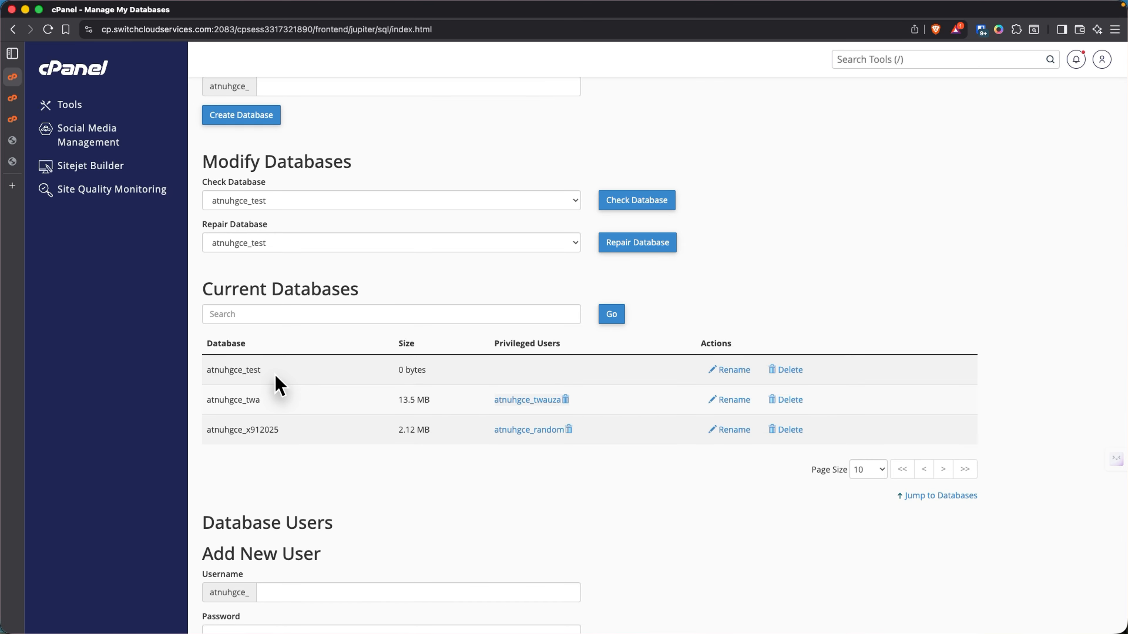
scroll(365, 400, down, 10)
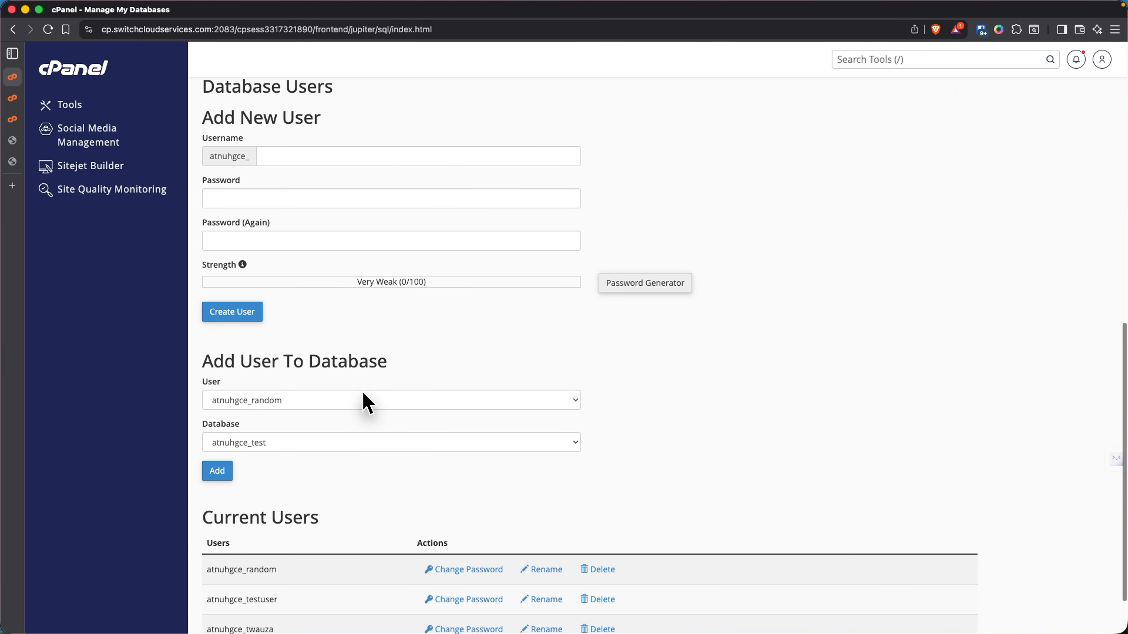
scroll(364, 401, down, 2)
drag(201, 294, 376, 299)
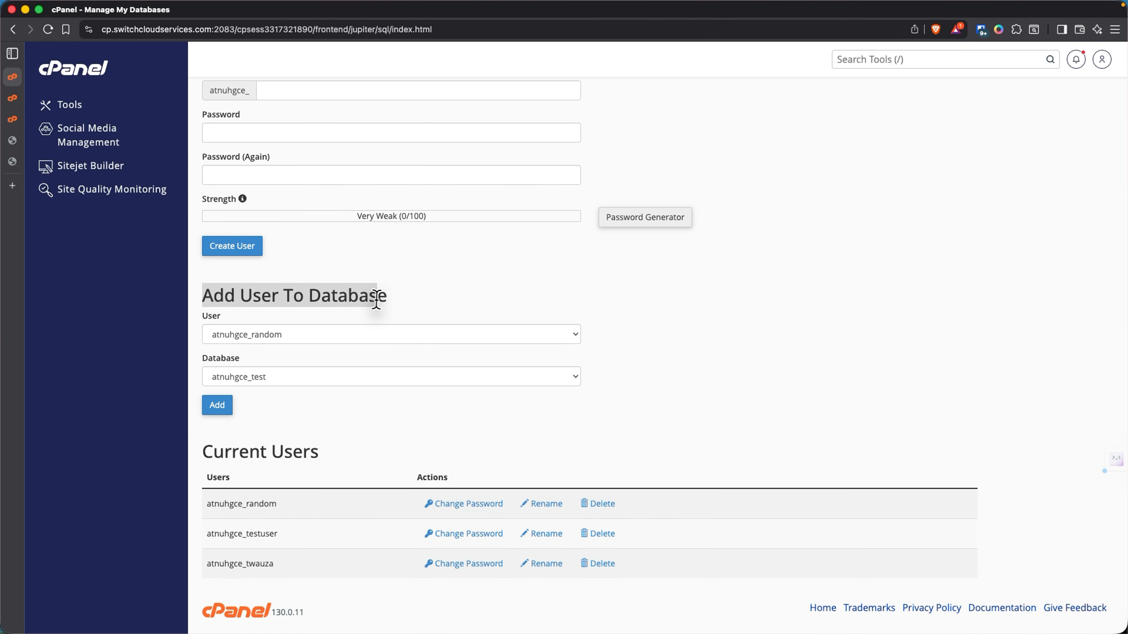
click(410, 298)
click(283, 340)
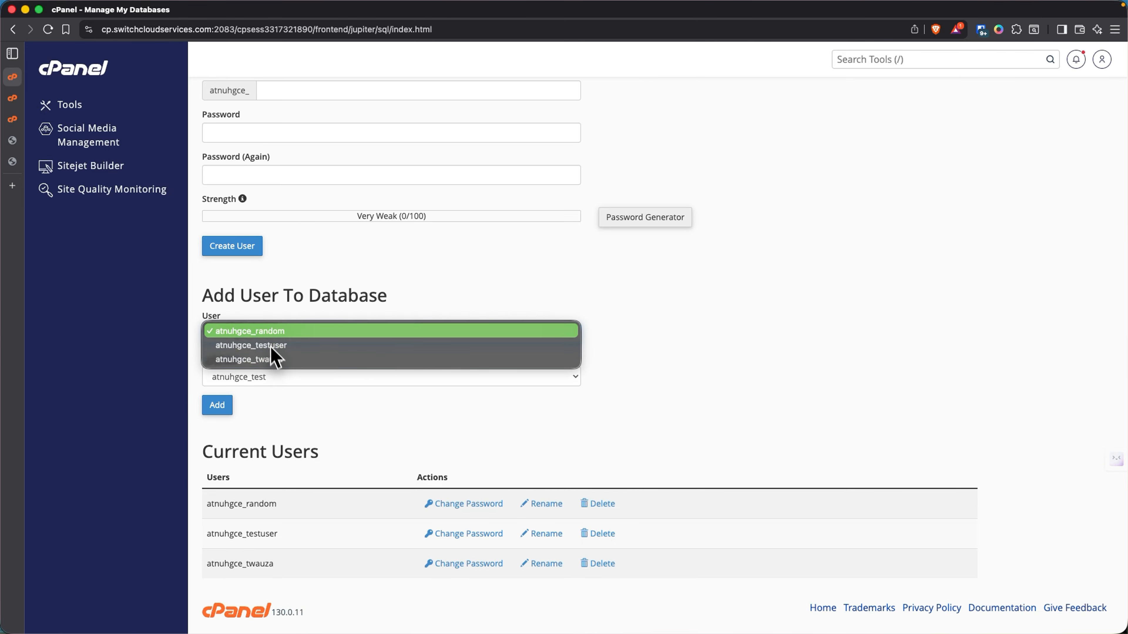
click(268, 347)
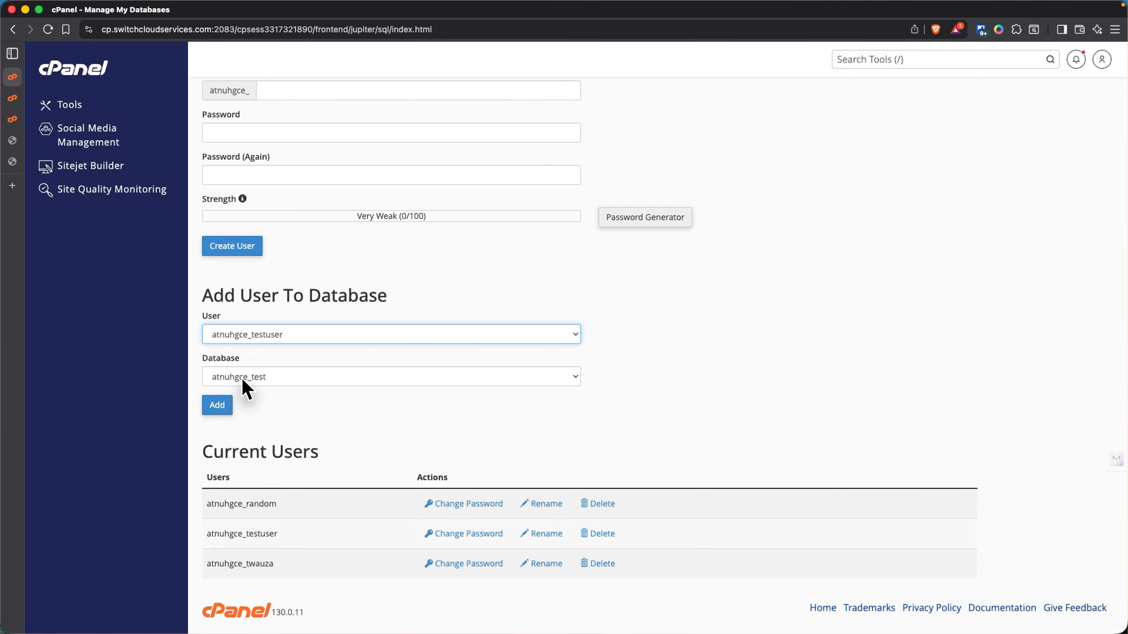
click(268, 382)
- Add atnuhgce_testuser to atnuhgce_test with ALL PRIVILEGES and save the changes
click(268, 379)
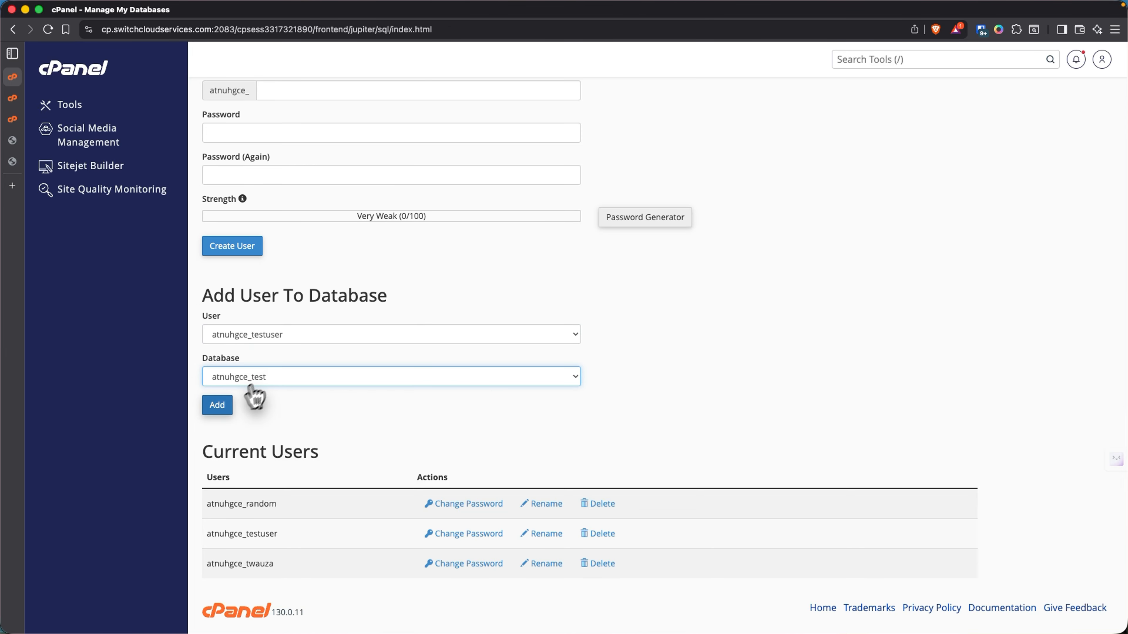
click(219, 405)
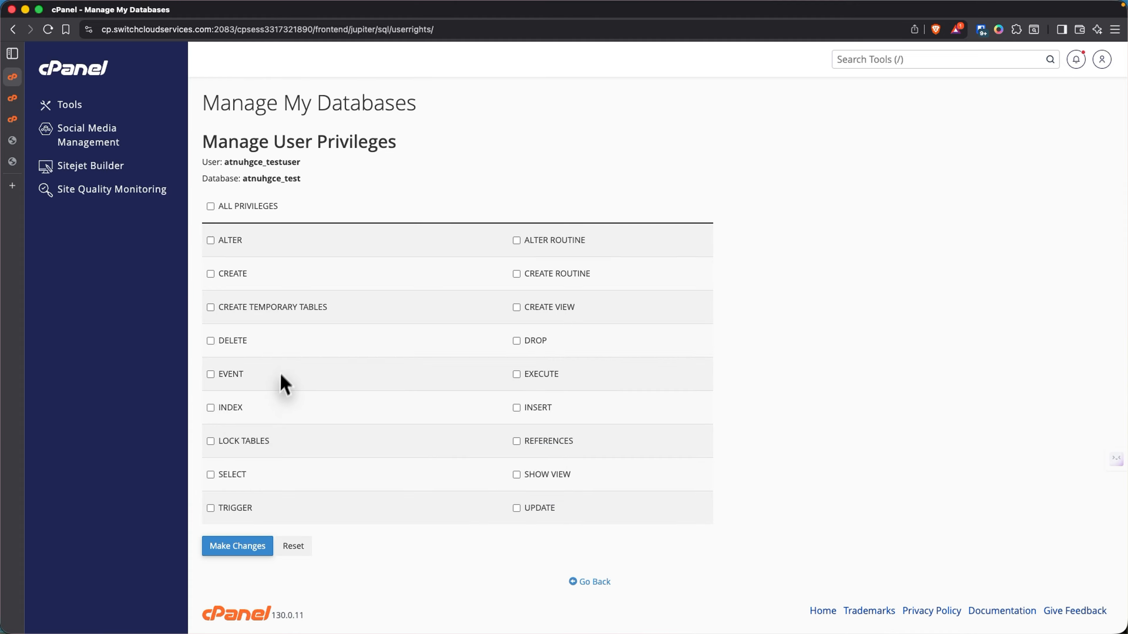
click(211, 207)
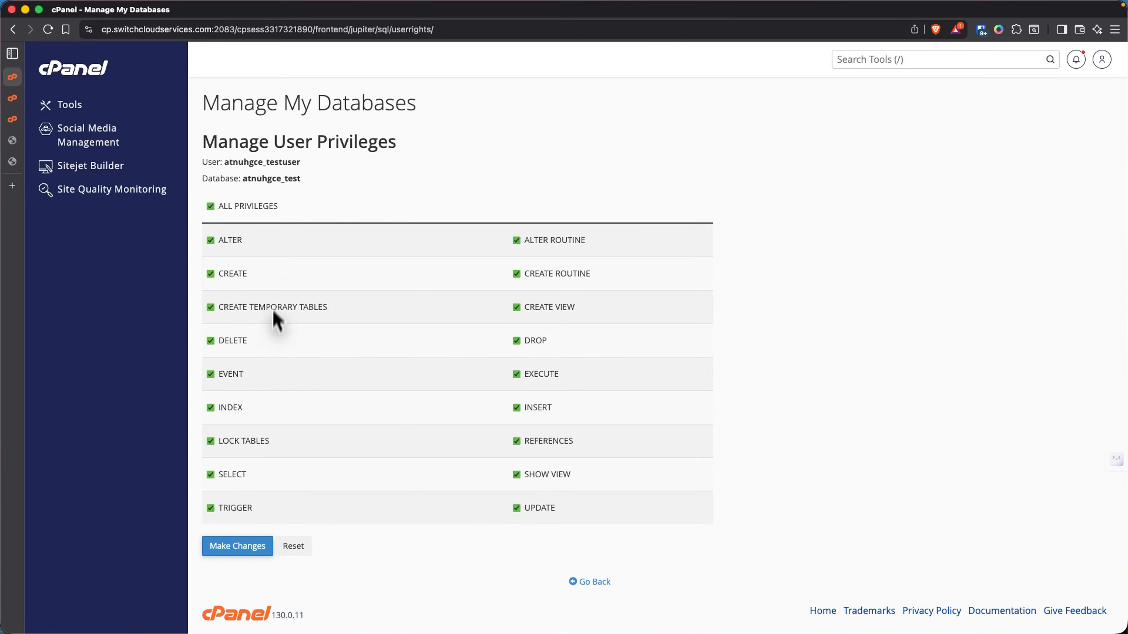
scroll(273, 284, down, 1)
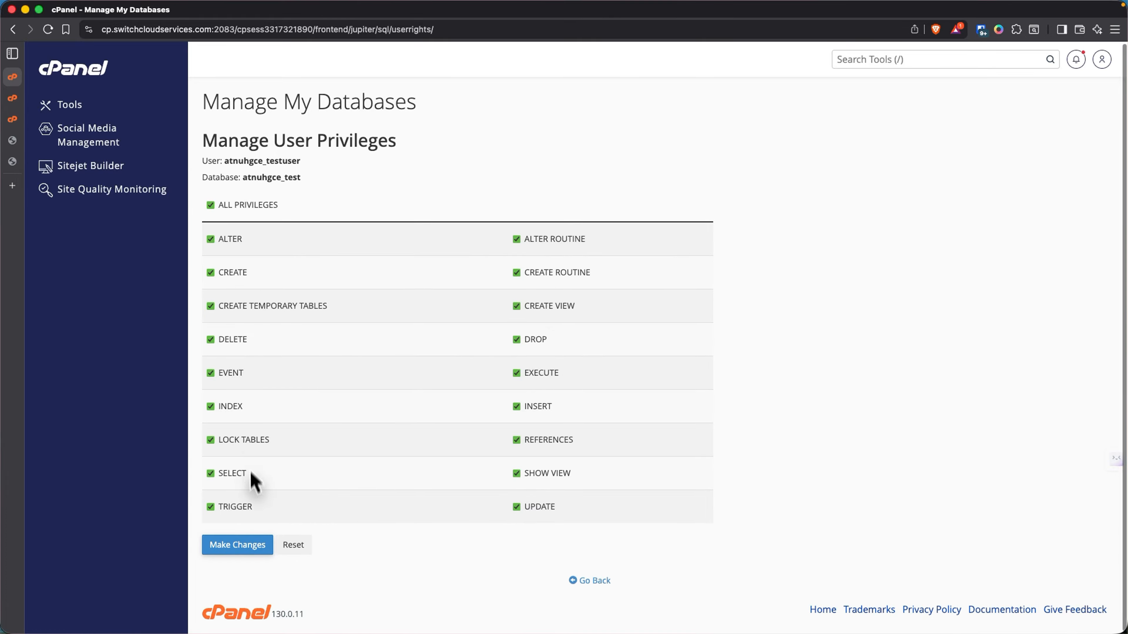
click(255, 543)
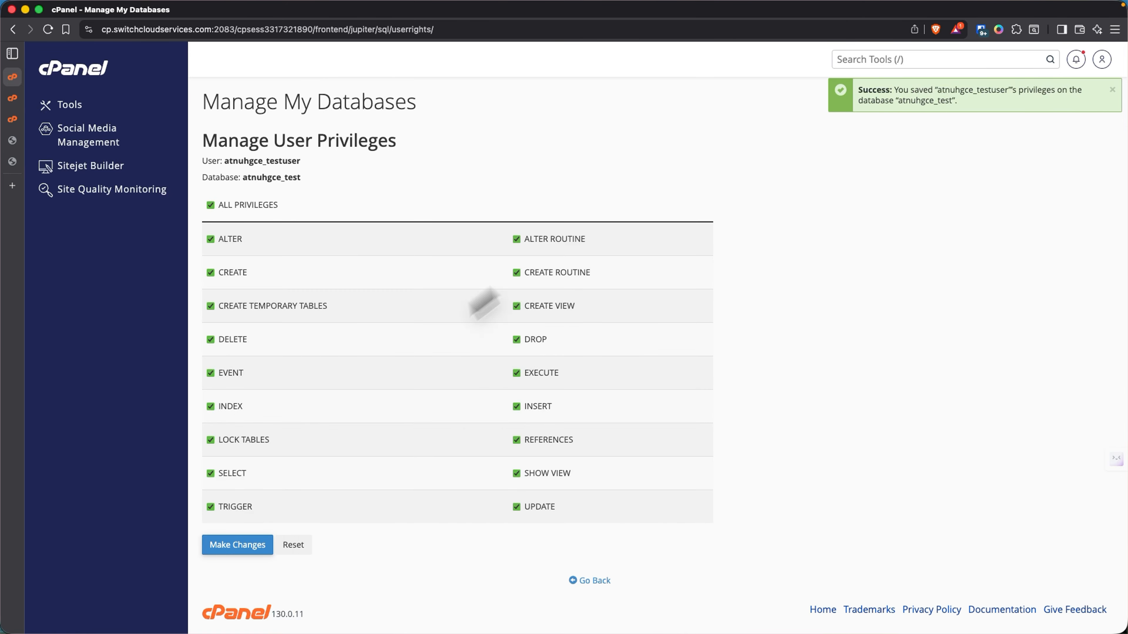
- Return to Manage My Databases and check testuser is listed under Current Databases
click(588, 580)
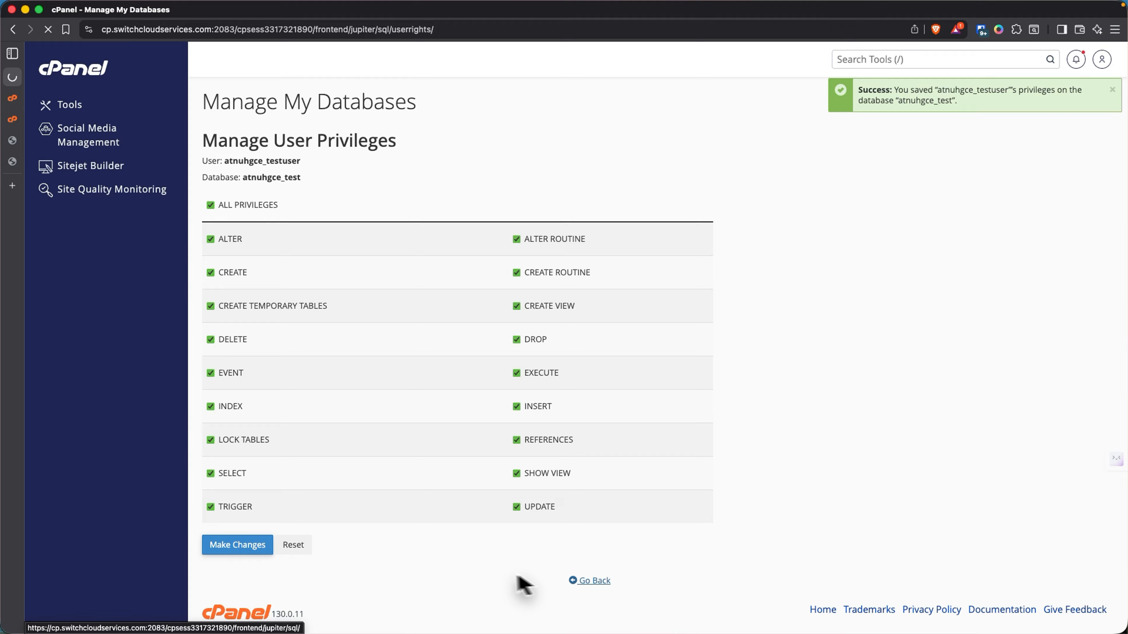
scroll(372, 460, down, 3)
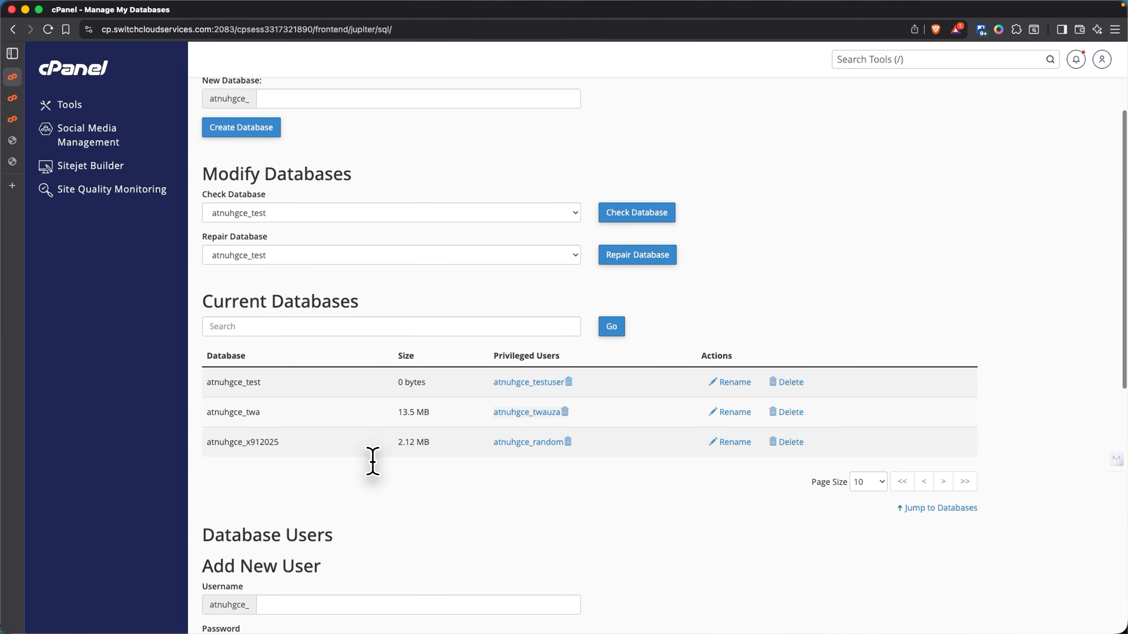
drag(207, 381, 739, 390)
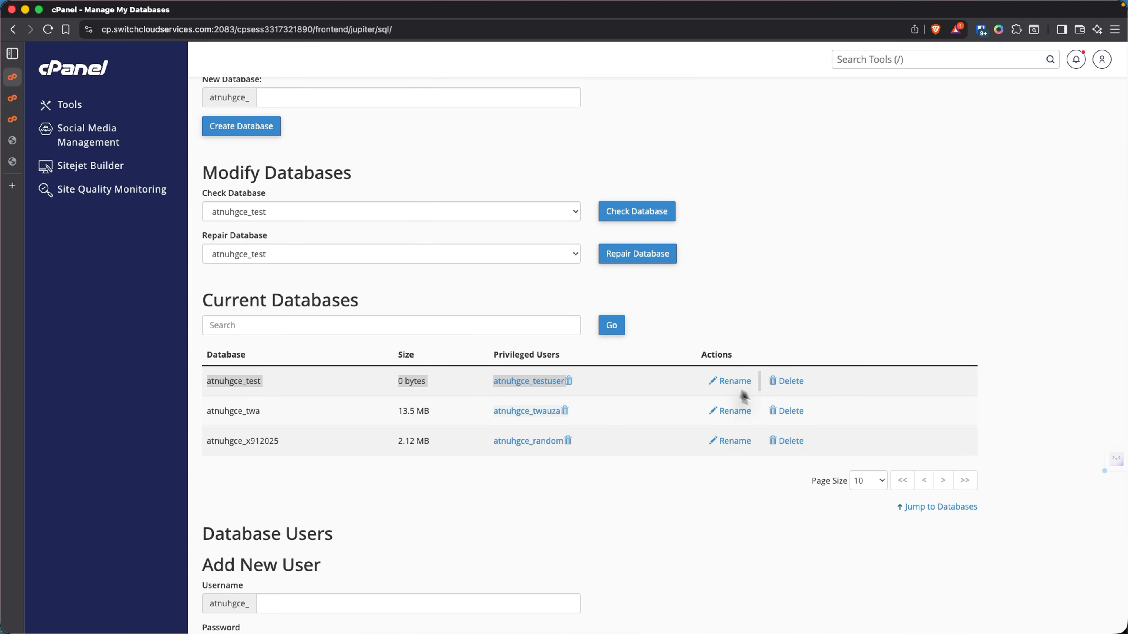
click(782, 353)
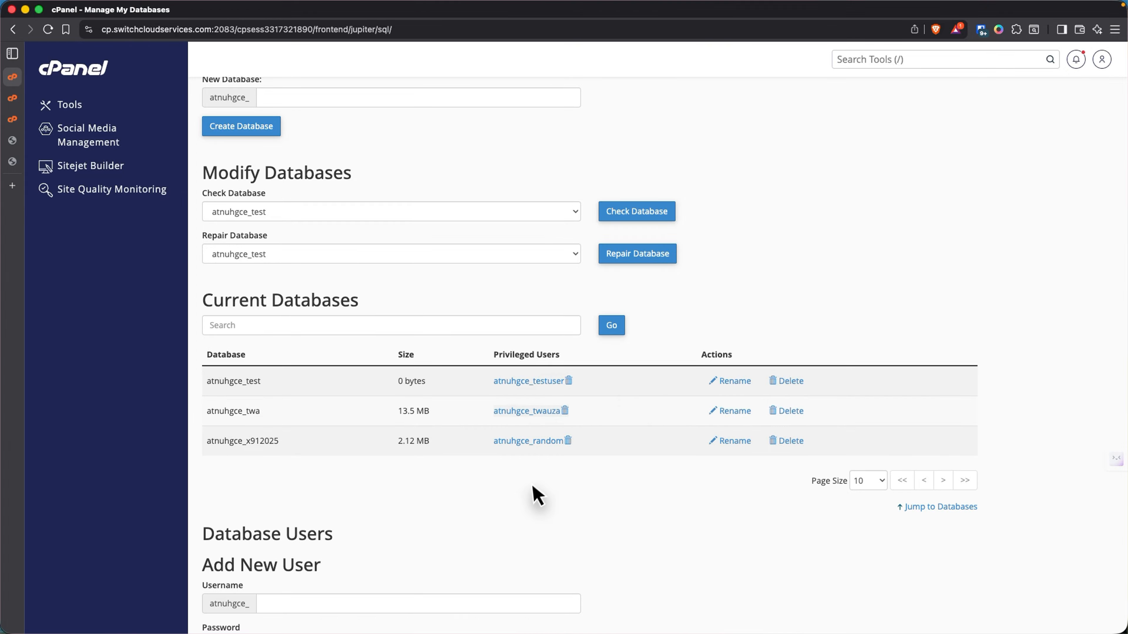
scroll(536, 497, down, 10)
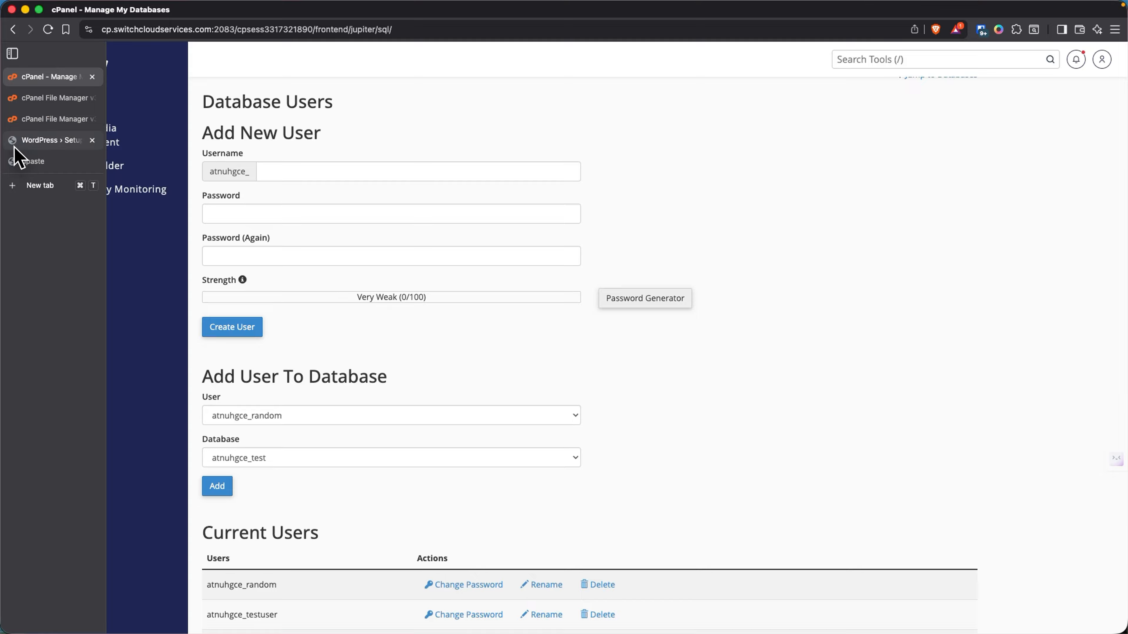
- Paste the database name atnuhgce_test from the notes into the WordPress setup form
click(17, 142)
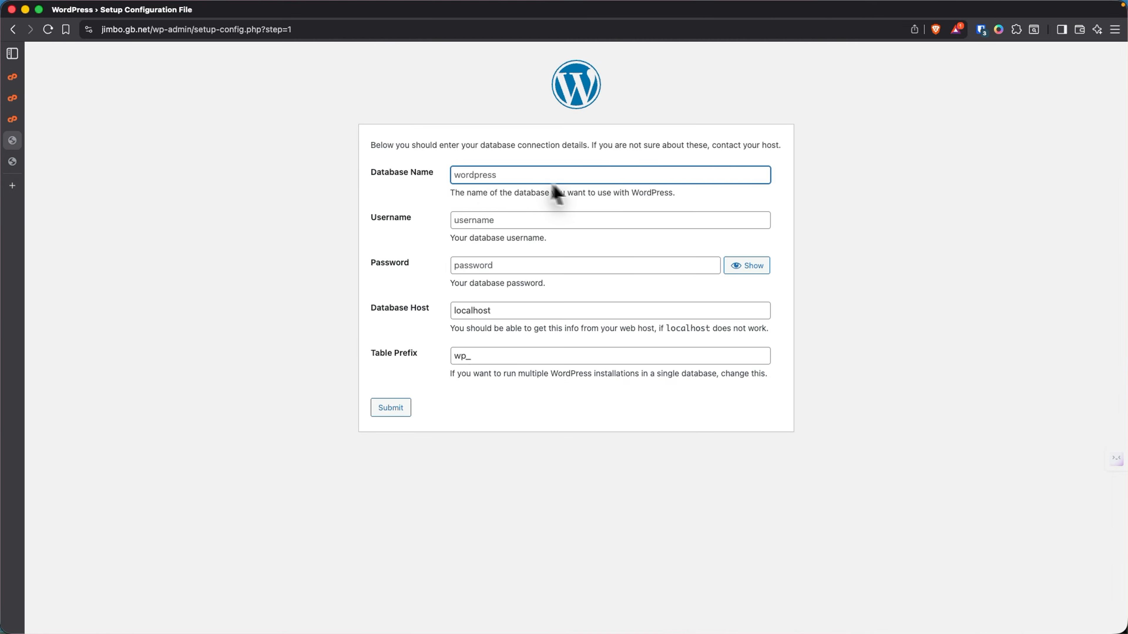
click(18, 161)
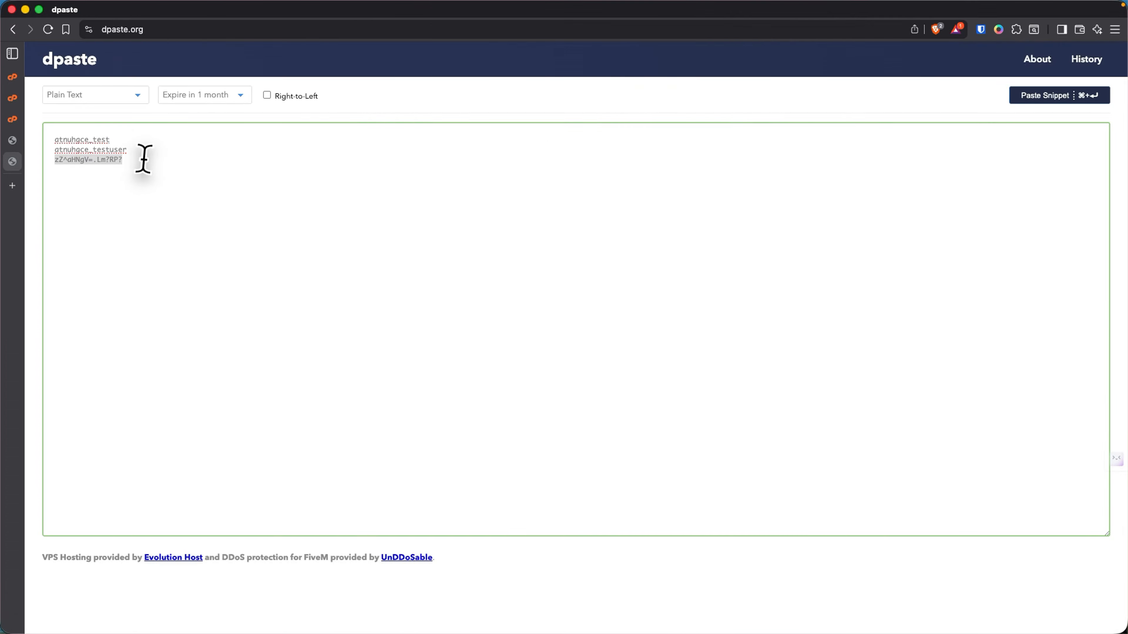
drag(116, 142, 47, 142)
key(super+c)
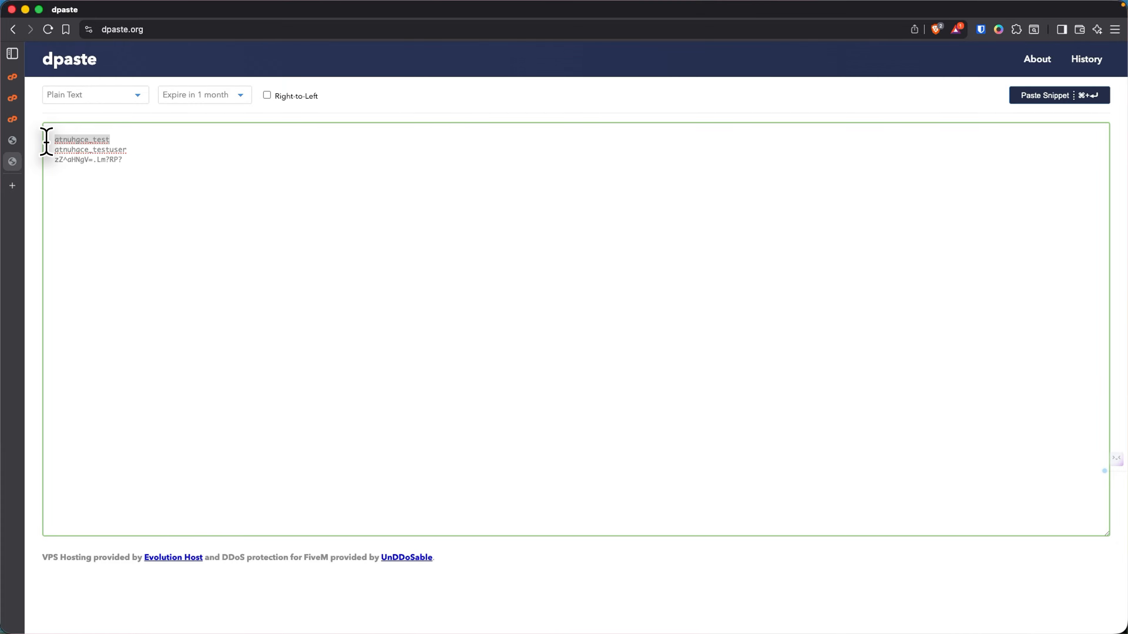
click(26, 139)
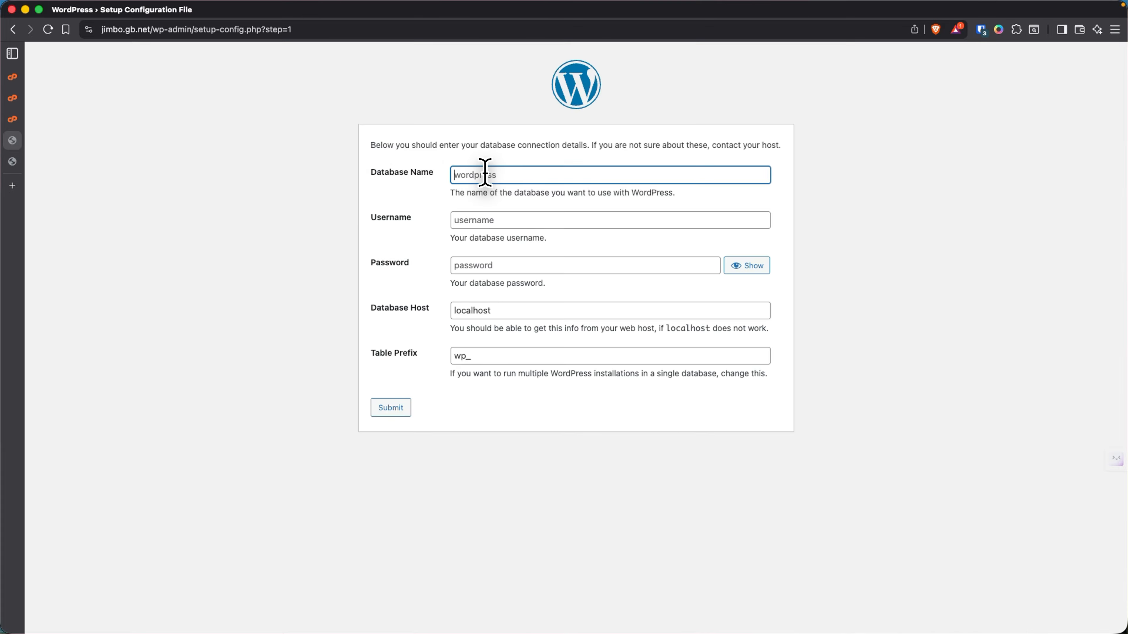
key(super+v)
- Paste the atnuhgce_testuser username from the notes into the setup form's Username field
click(20, 164)
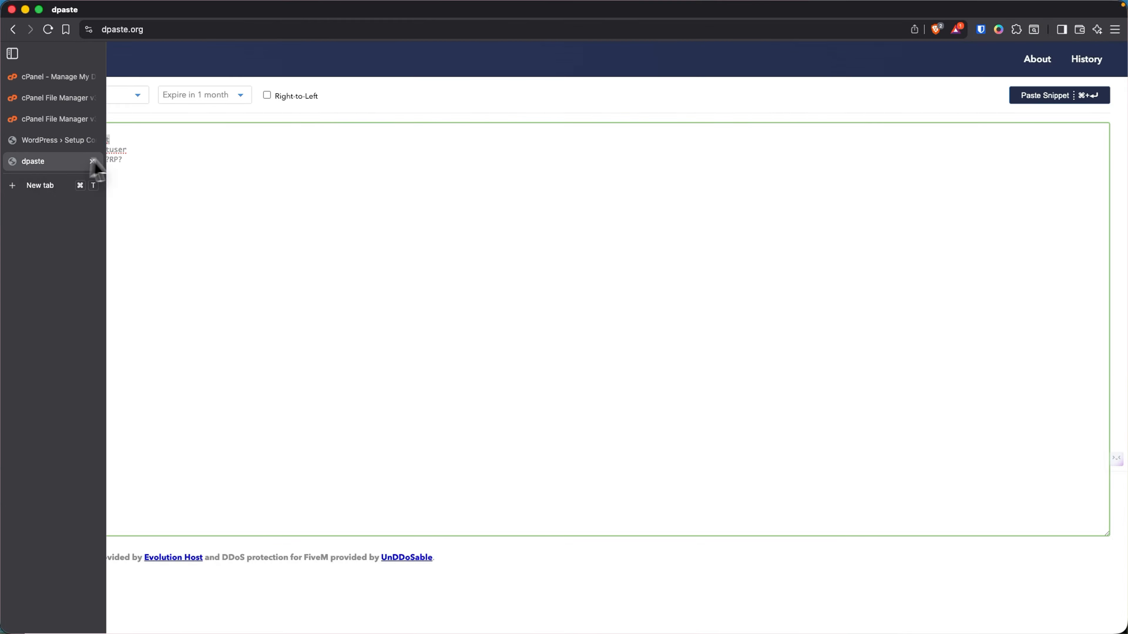
drag(134, 151, 47, 149)
key(super+c)
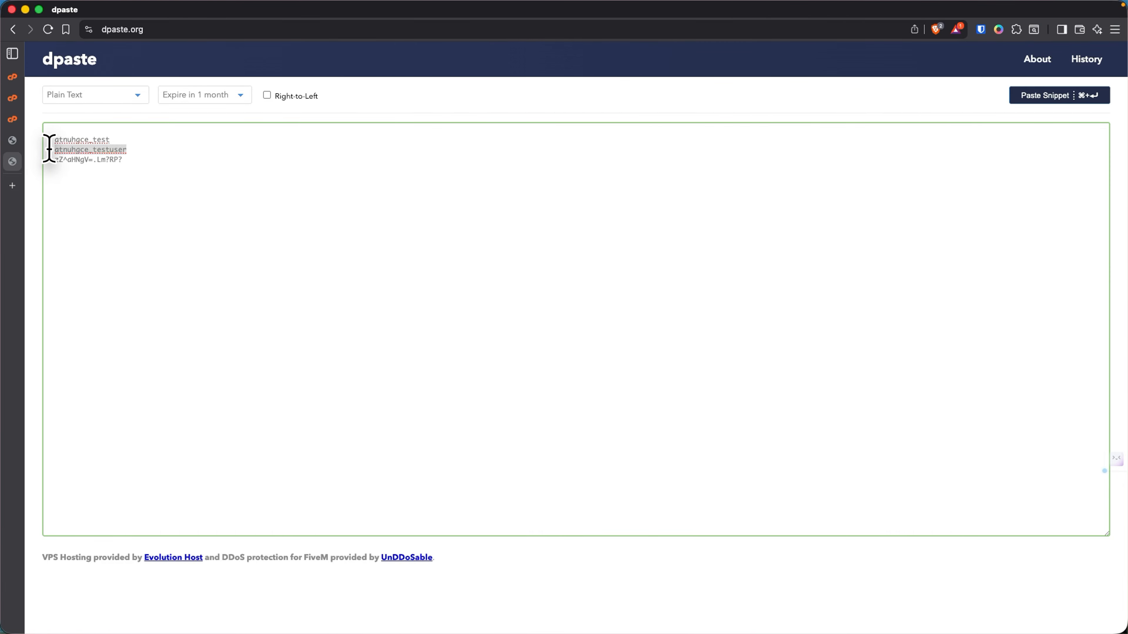
mouse_move(12, 164)
click(13, 143)
click(474, 220)
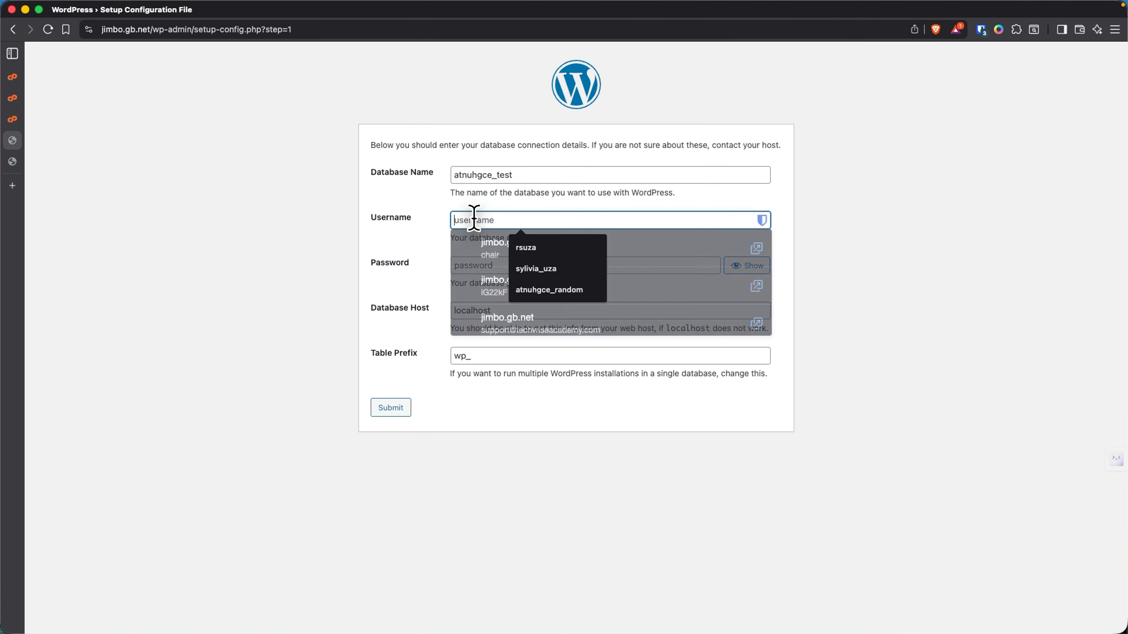
key(super+v)
- Paste the saved database password into the Password field and submit the connection details
click(32, 165)
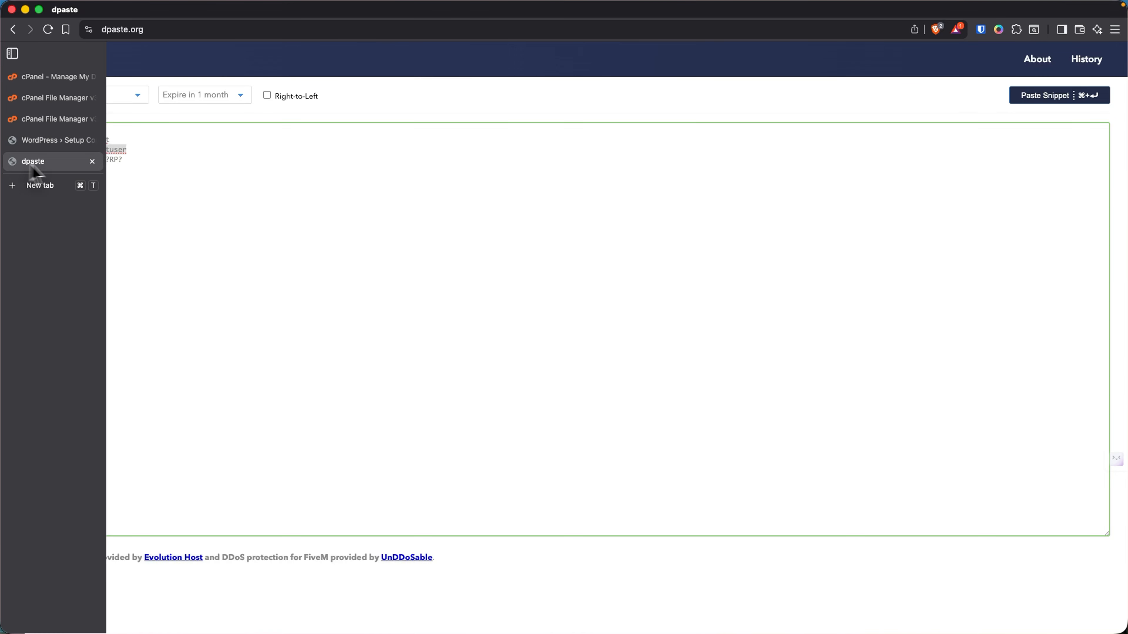
drag(151, 160, 50, 161)
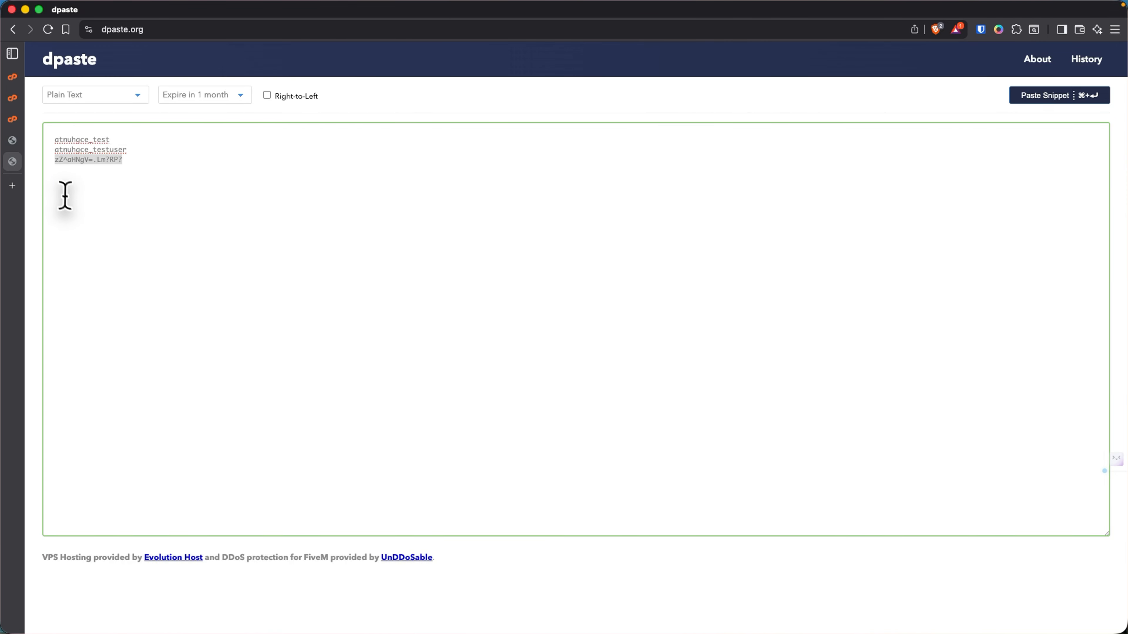
mouse_move(18, 164)
click(24, 140)
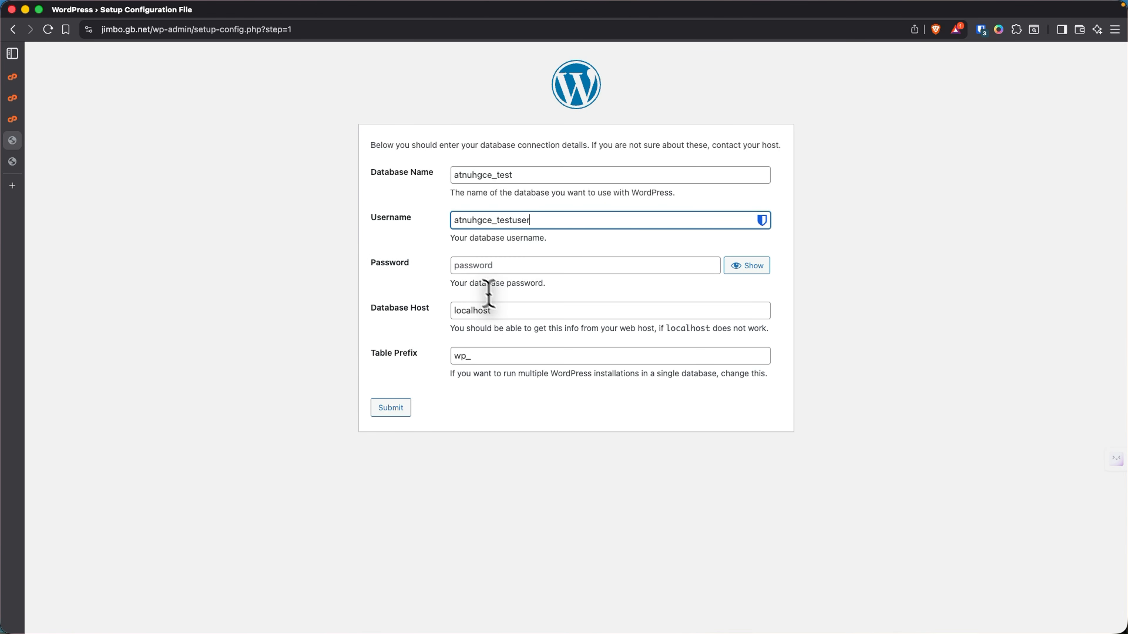
click(460, 266)
key(super+v)
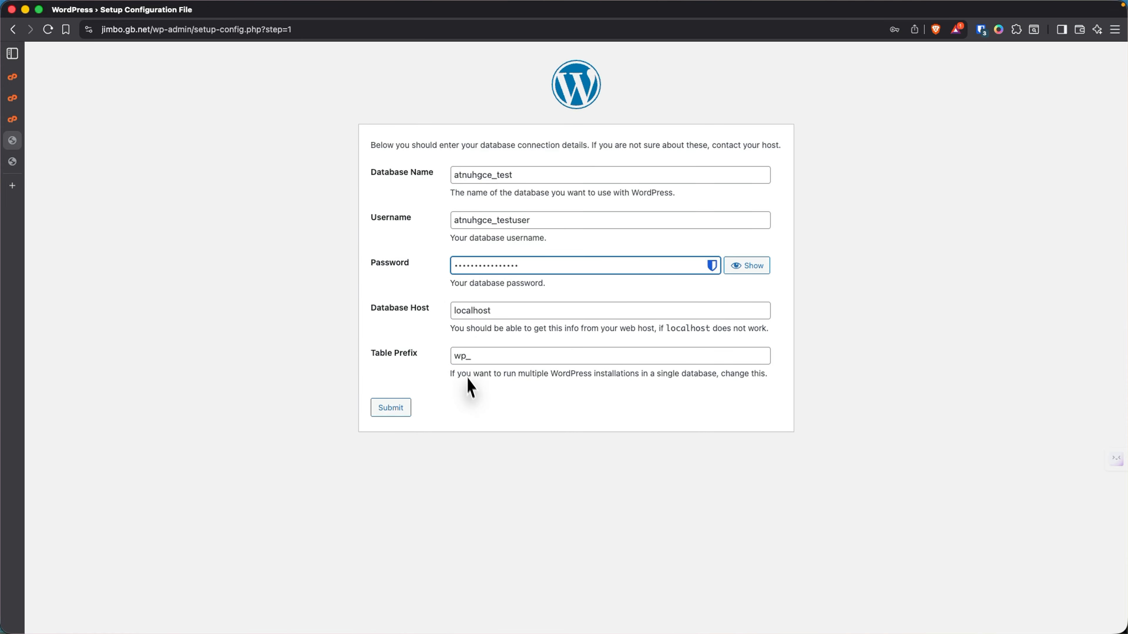
click(392, 411)
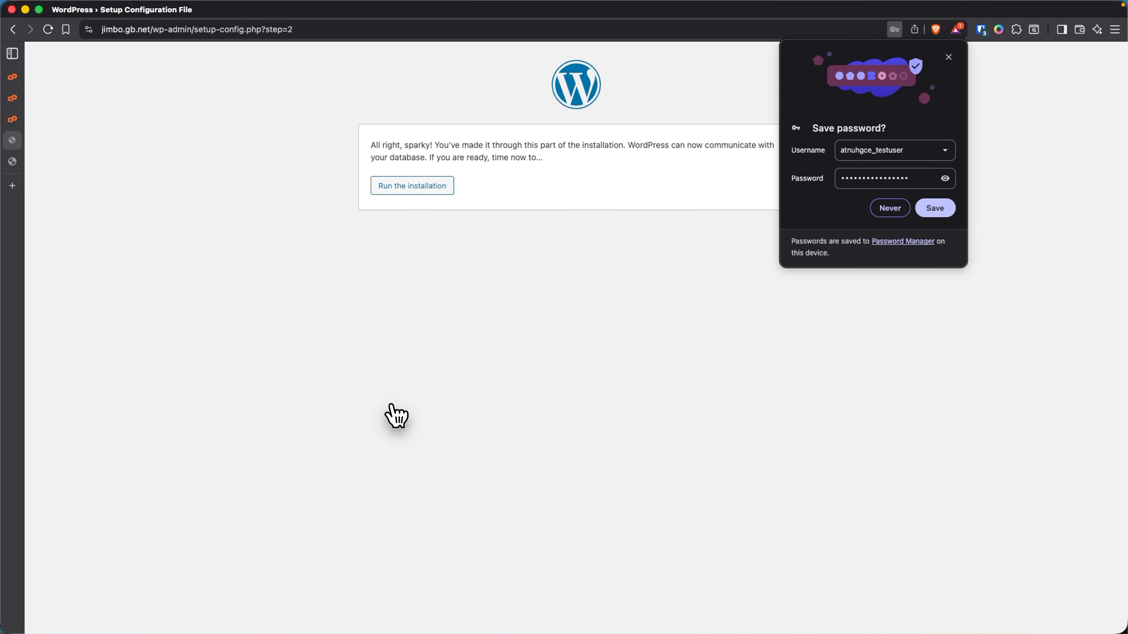
- Run the WordPress installation to bring up the site information form
drag(370, 143, 438, 144)
click(365, 144)
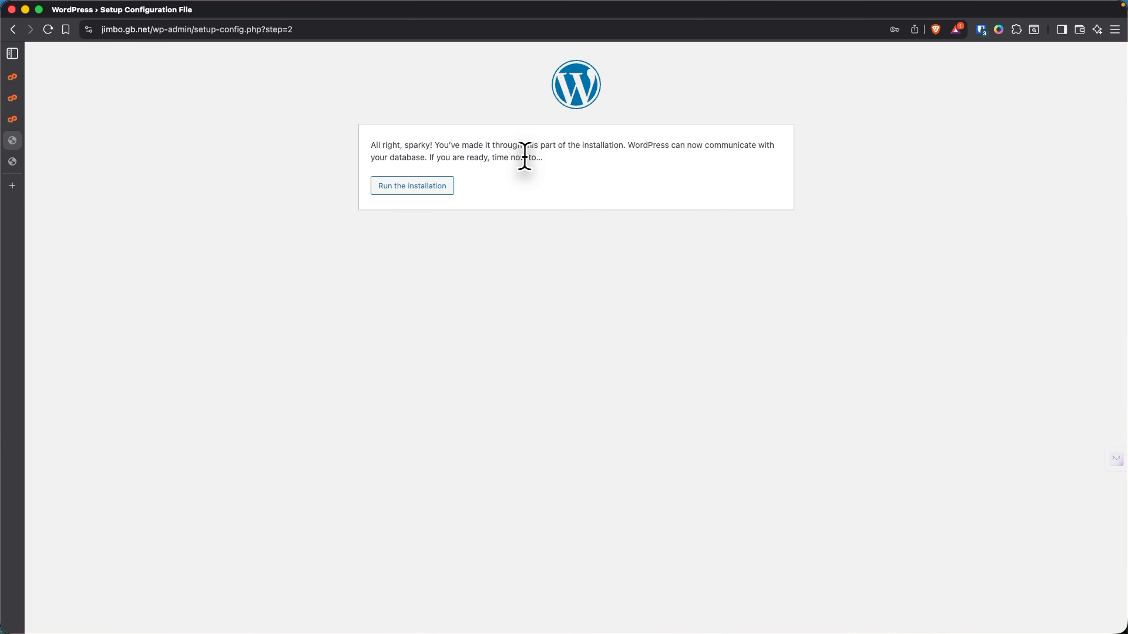
click(386, 189)
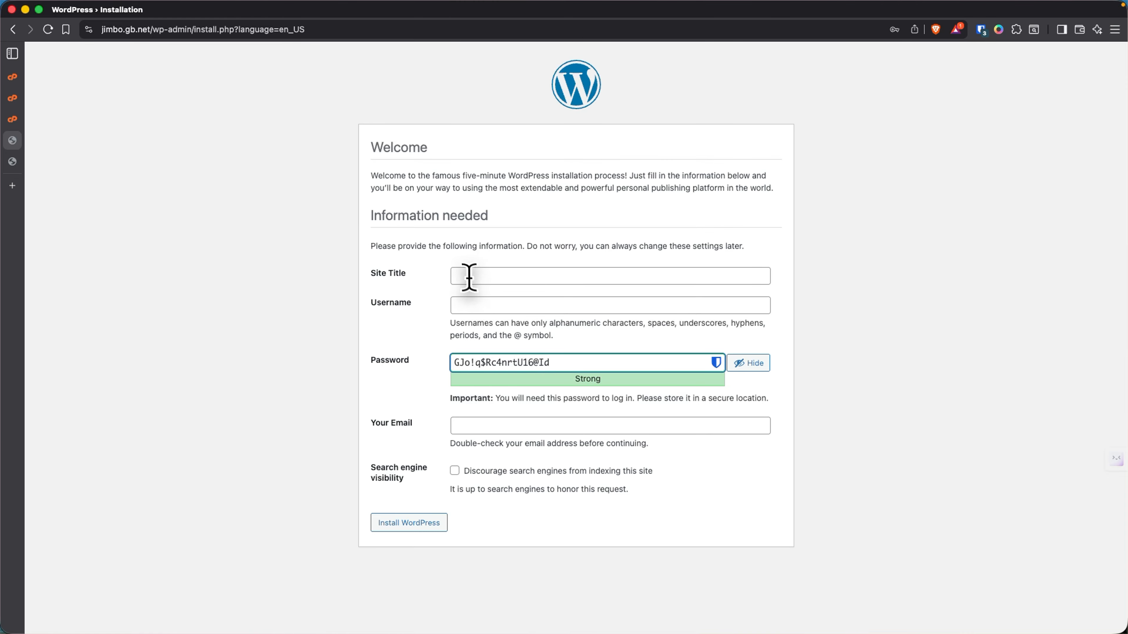
- Enter site title Jimbo, the admin username and e-mail, and discourage search engine indexing
click(466, 274)
text(Jimbo)
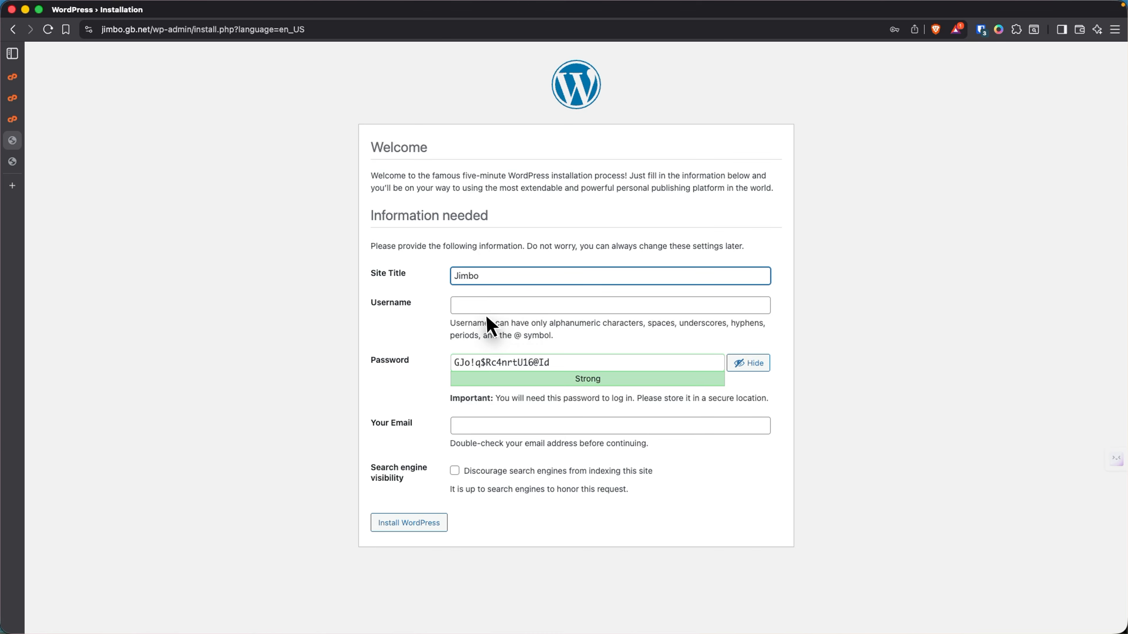
click(472, 307)
text(admin)
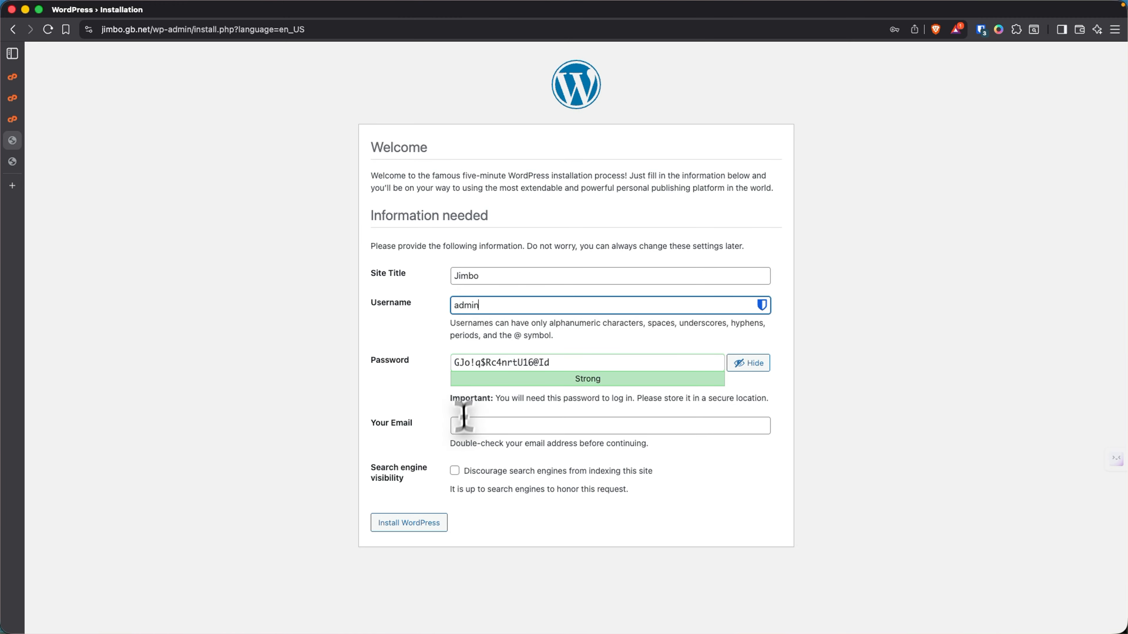
click(471, 425)
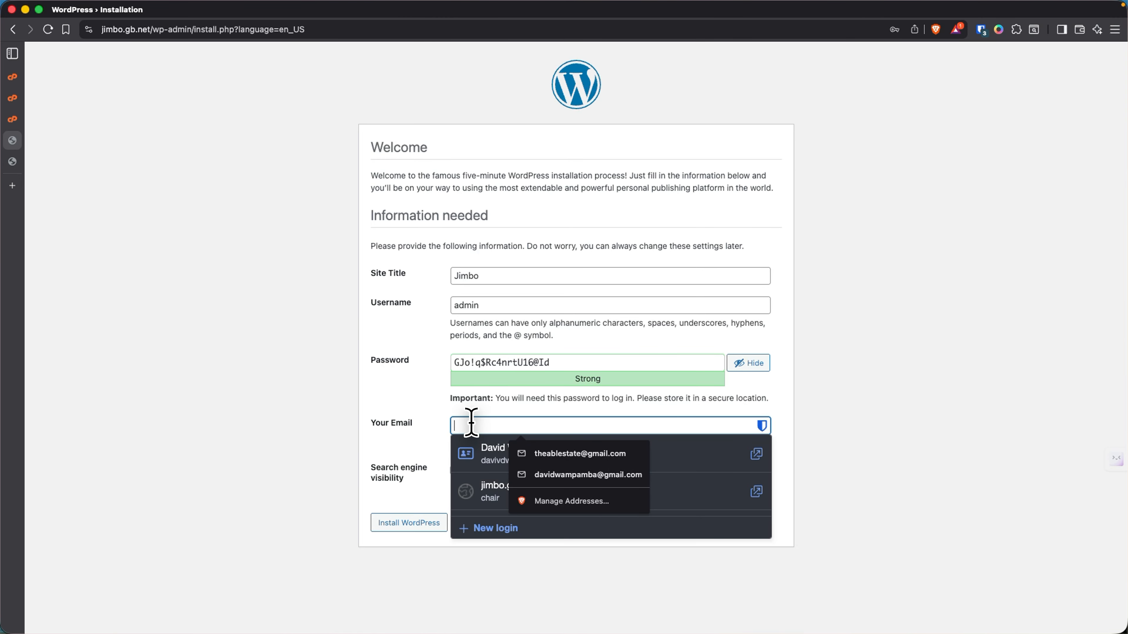
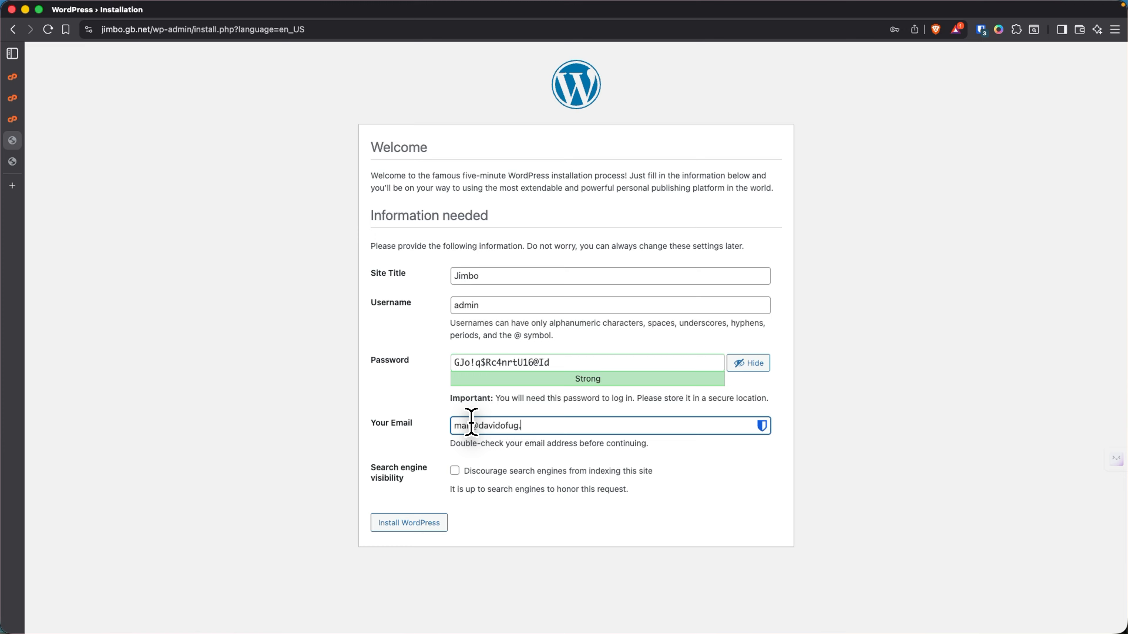
click(454, 471)
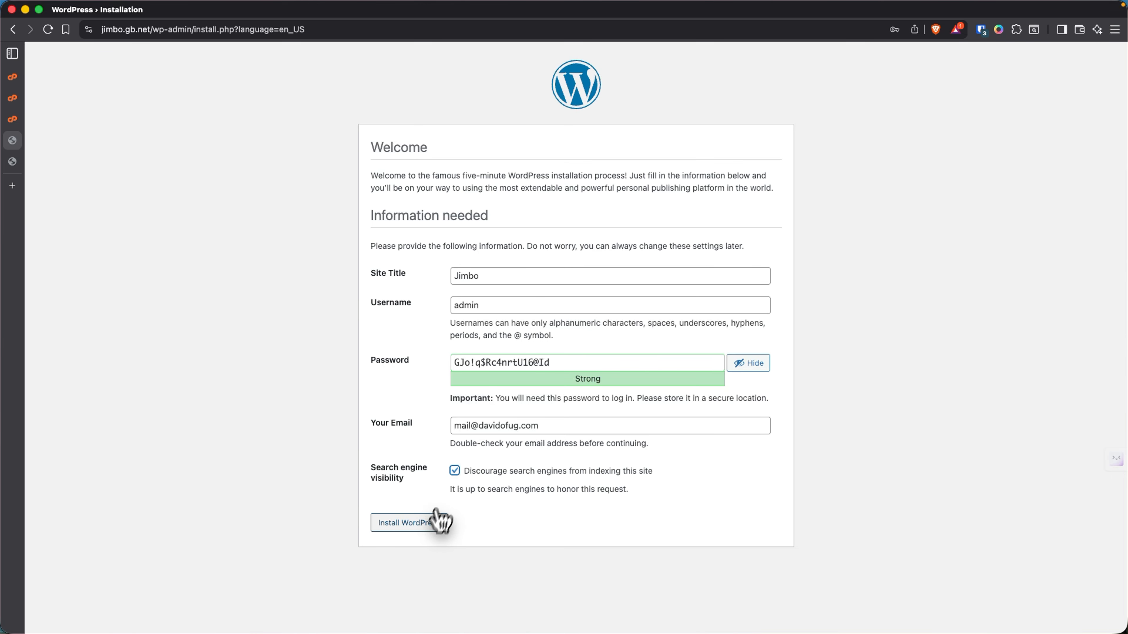
- Copy the generated admin password and install WordPress, dismissing the save-password prompt
click(484, 363)
triple_click(482, 363)
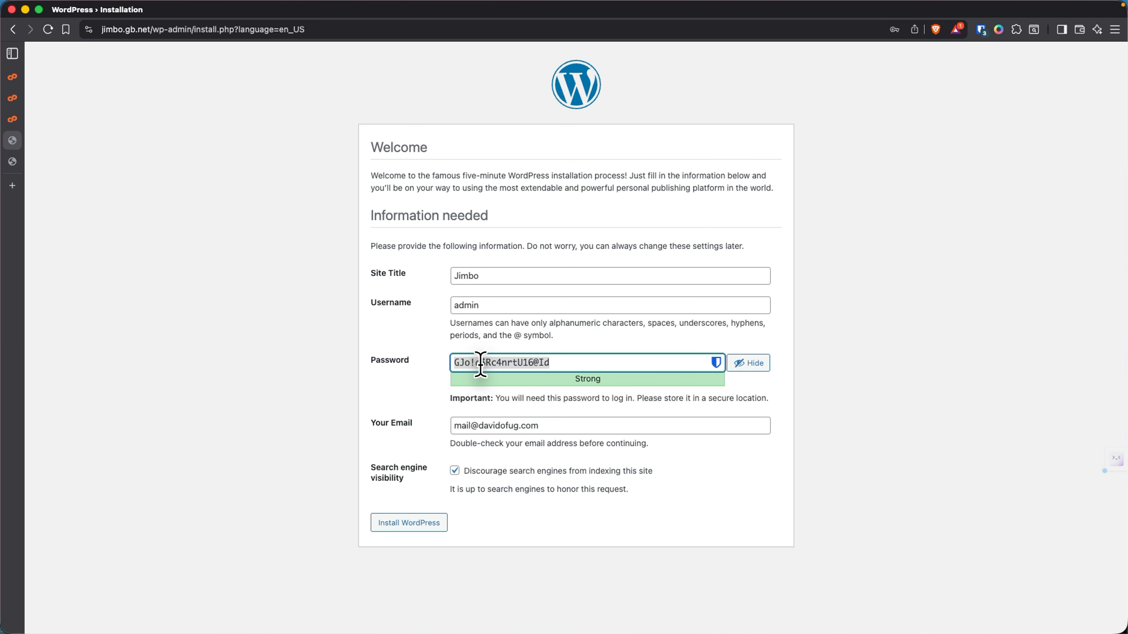
right_click(482, 363)
click(482, 370)
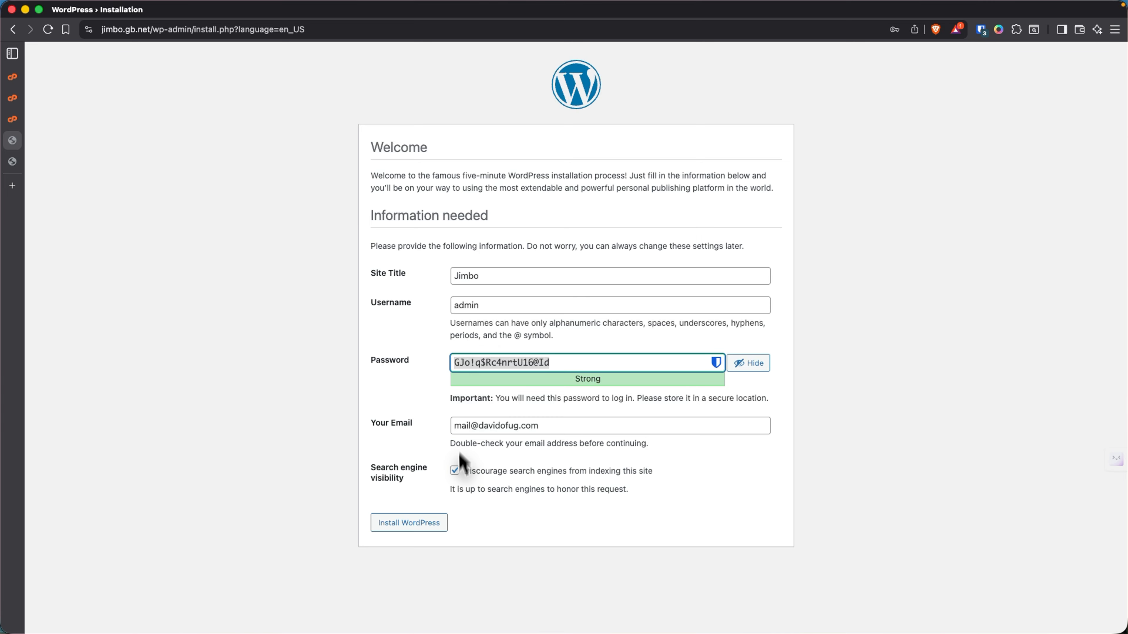
click(437, 527)
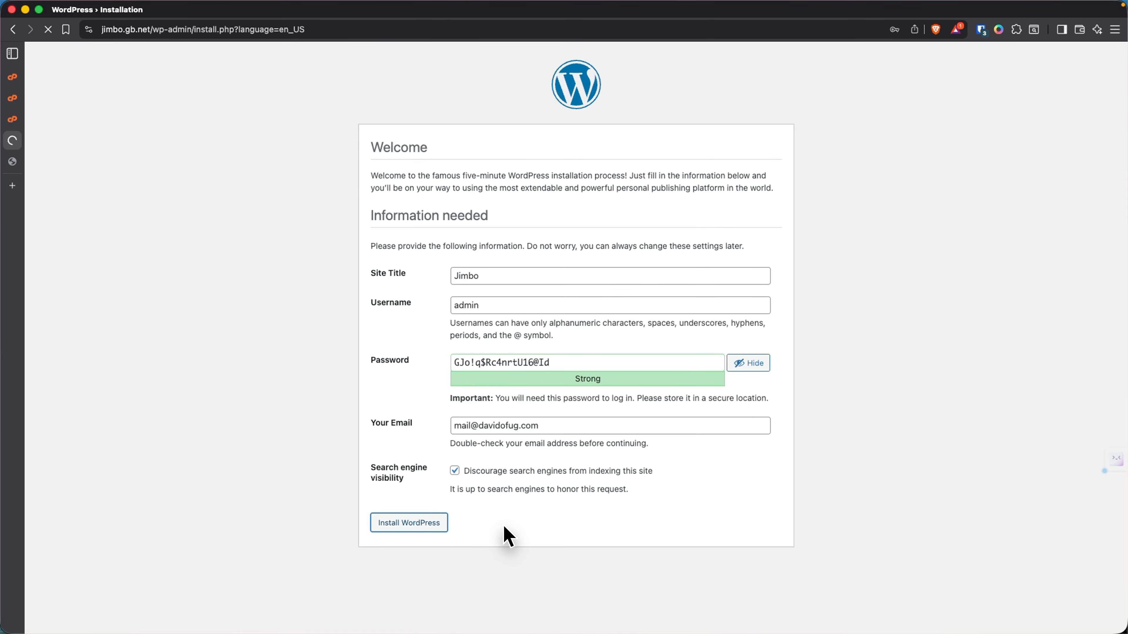
click(948, 57)
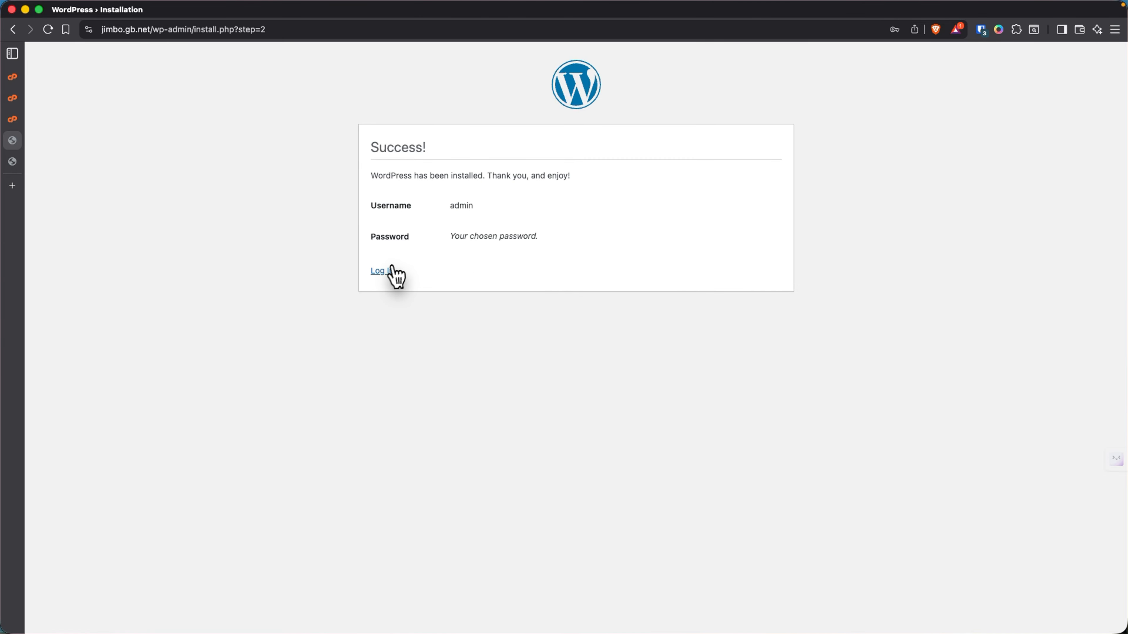
- Log in as admin with the saved password to reach the Jimbo Dashboard
click(382, 270)
click(506, 202)
text(adm)
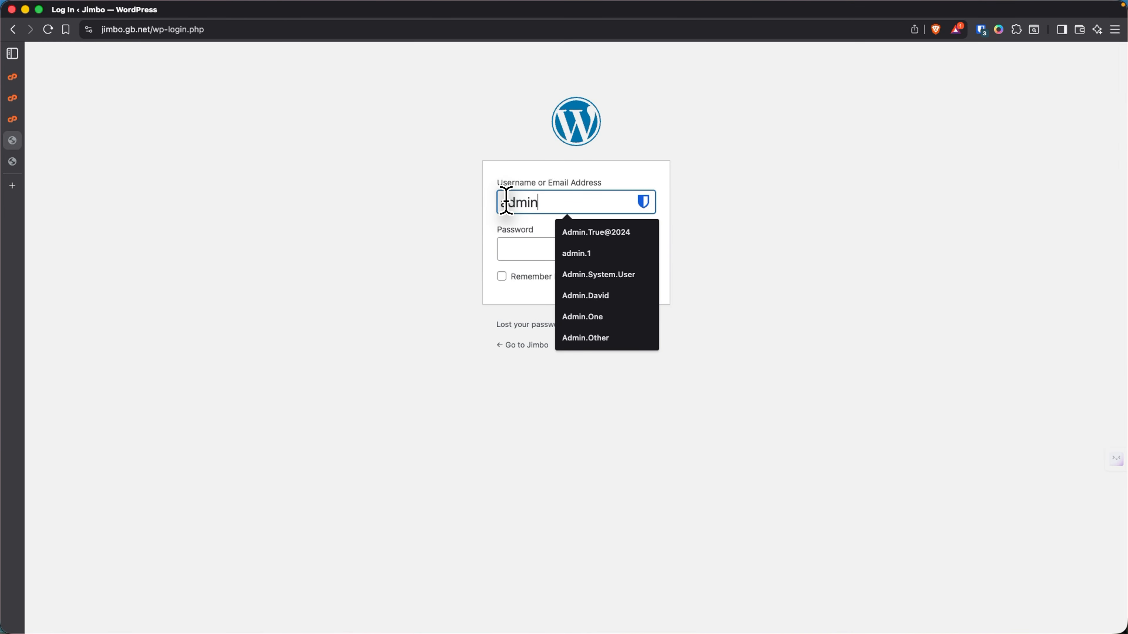
text(in)
key(Tab)
key(Down)
key(Return)
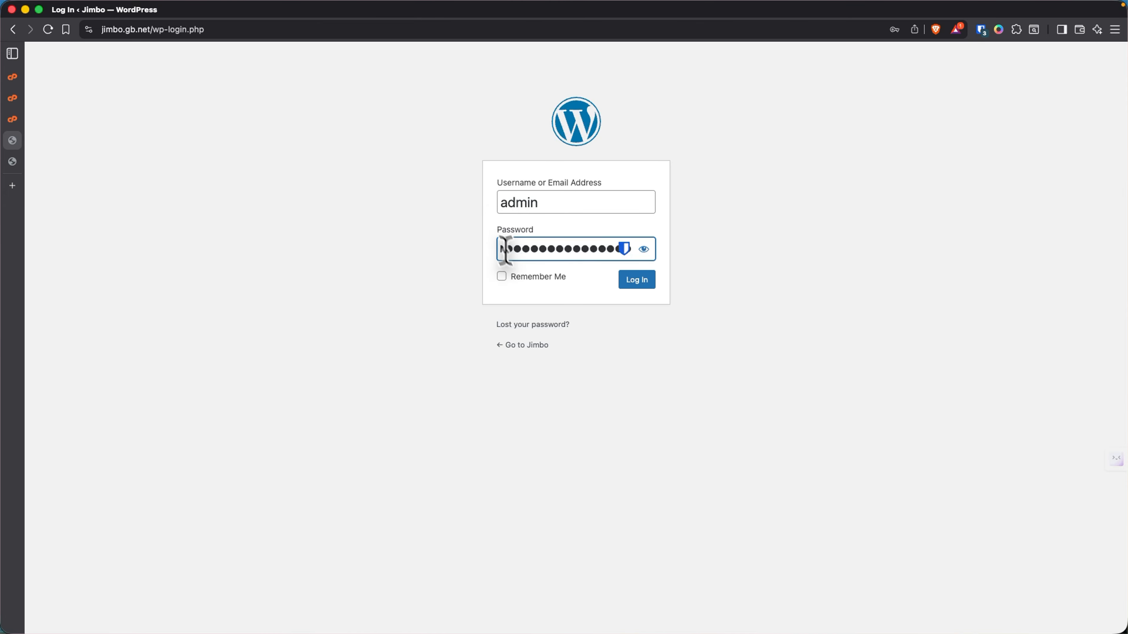
click(643, 251)
click(631, 282)
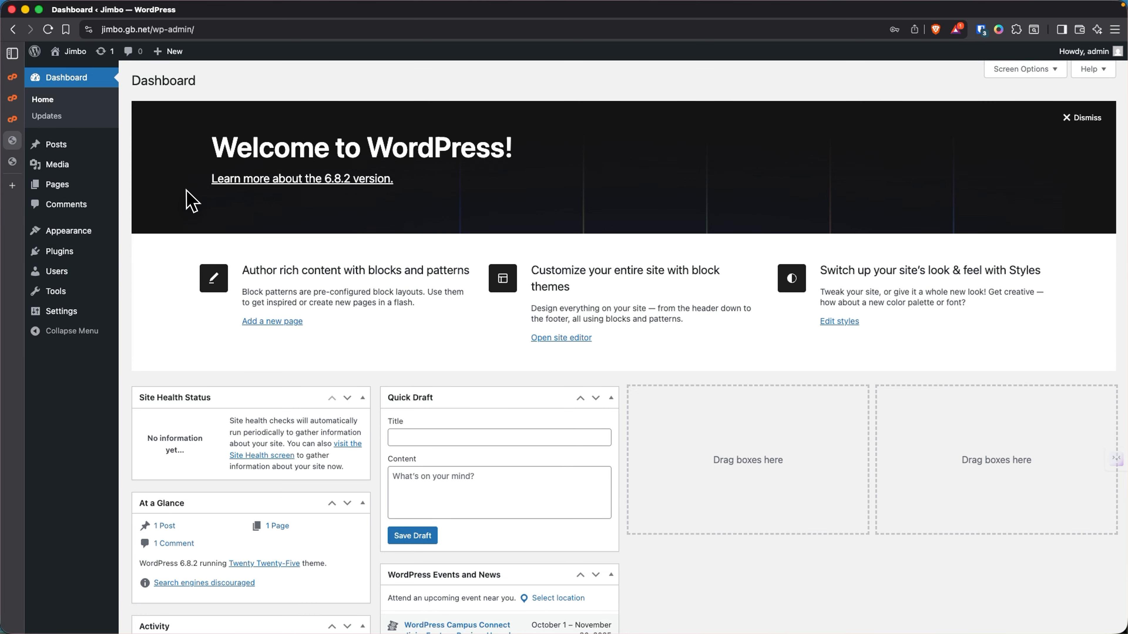
- Open the Reading page under Settings in the WordPress admin sidebar
mouse_move(63, 145)
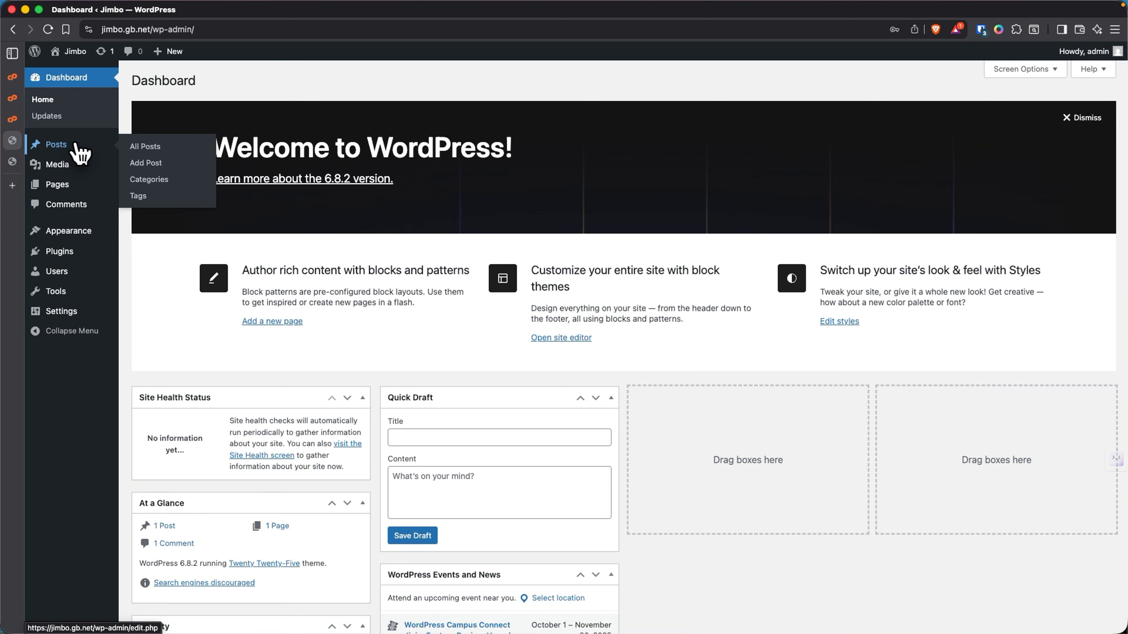
mouse_move(66, 182)
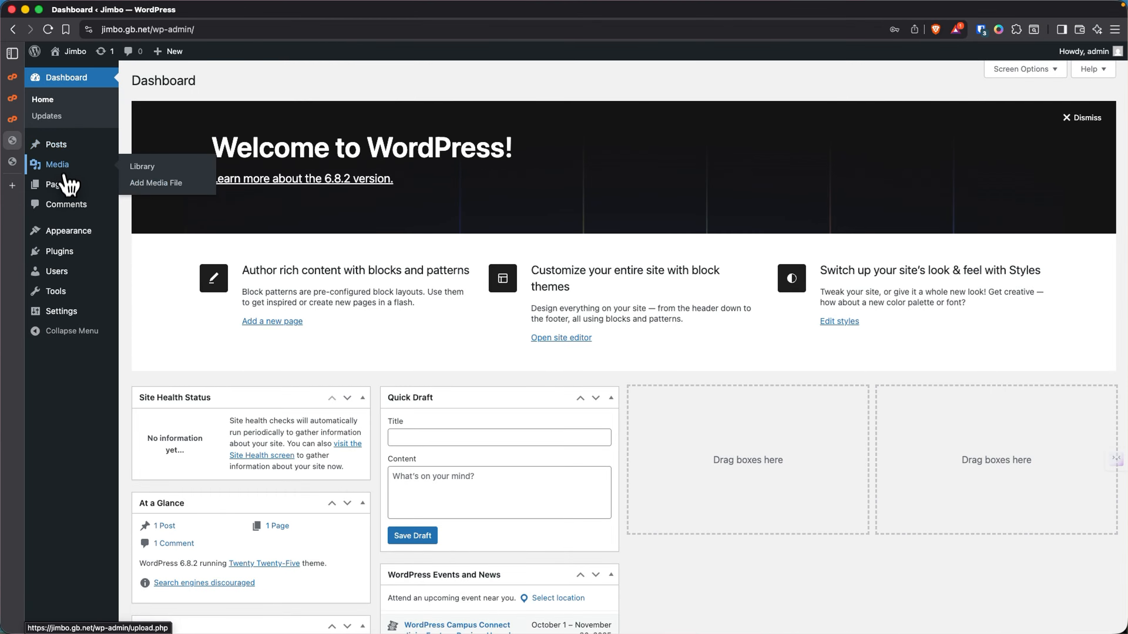
mouse_move(60, 312)
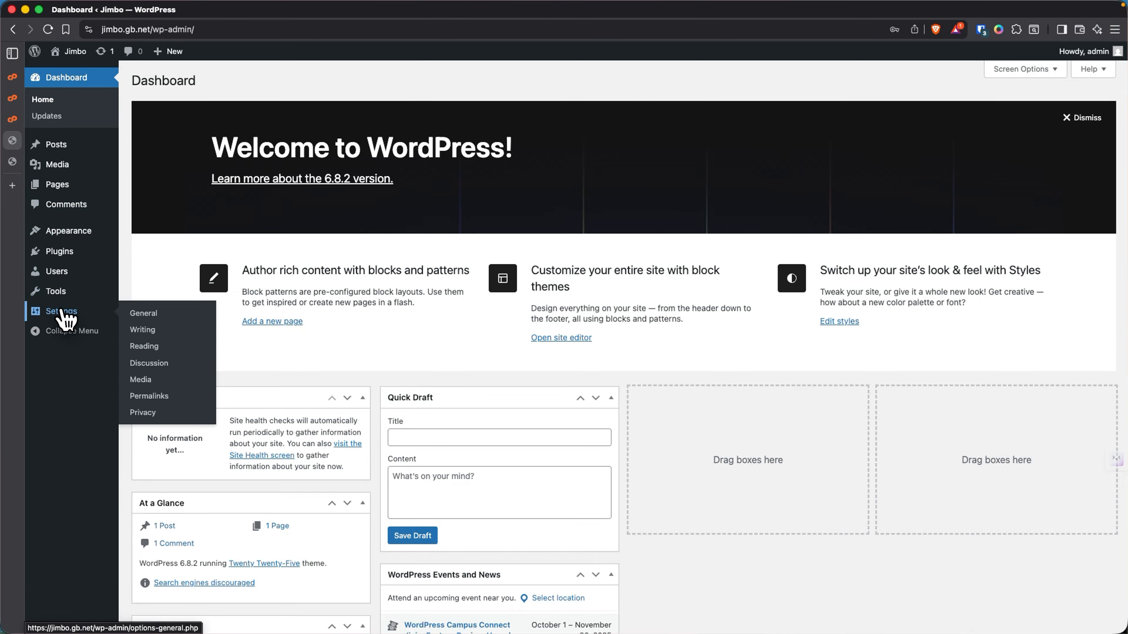
click(145, 347)
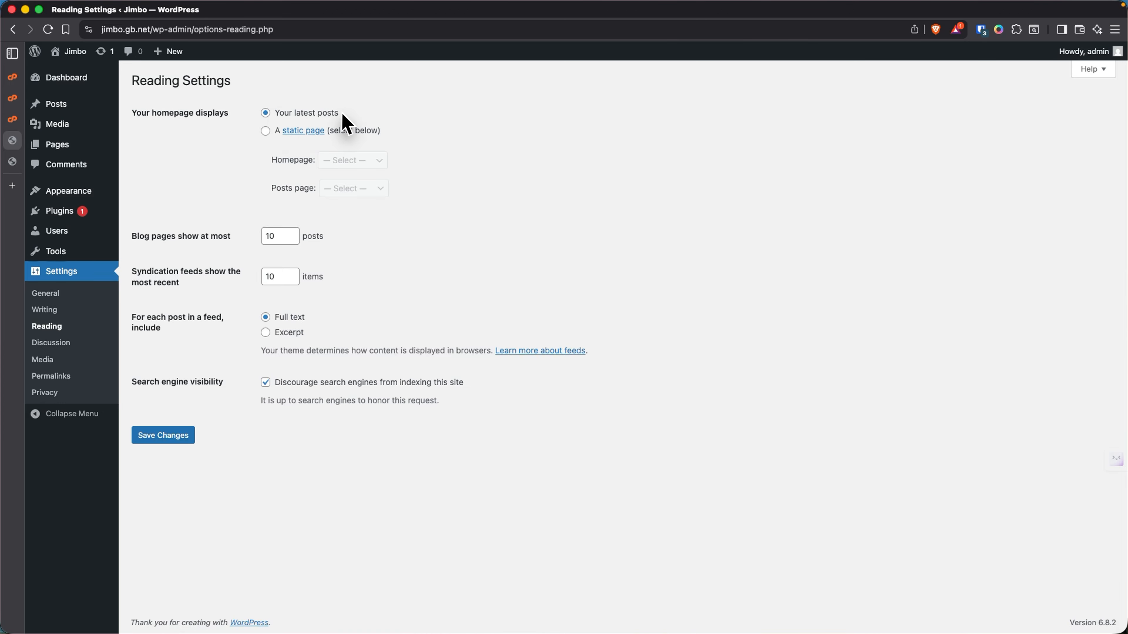
- Open the live Jimbo site in a new tab, view its blog, then return to Reading Settings
mouse_move(75, 55)
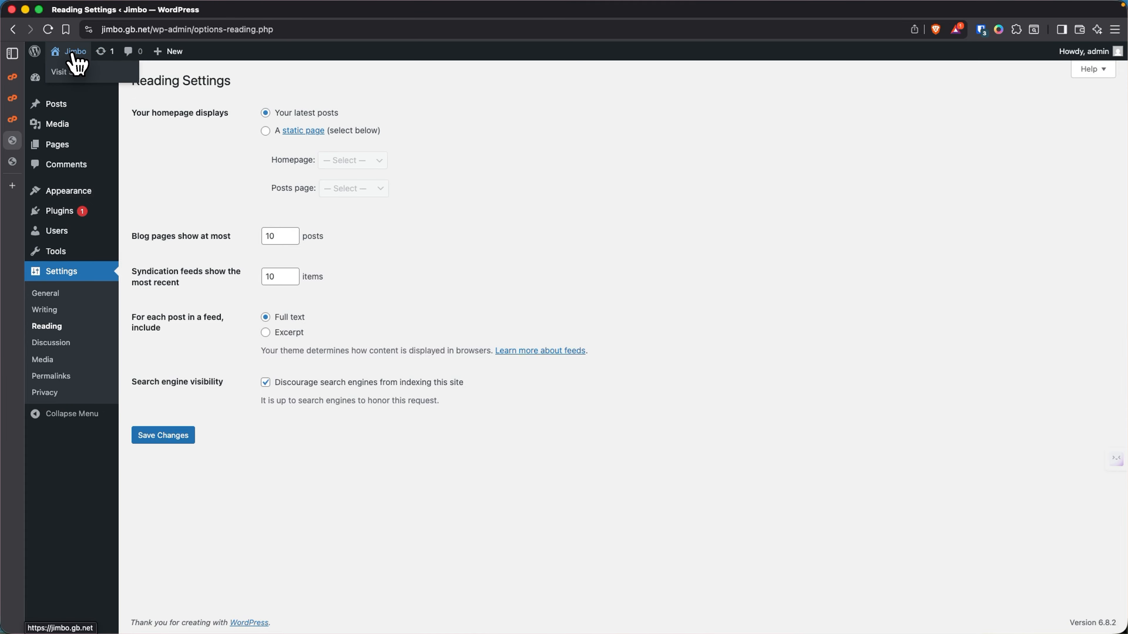
right_click(73, 74)
click(111, 80)
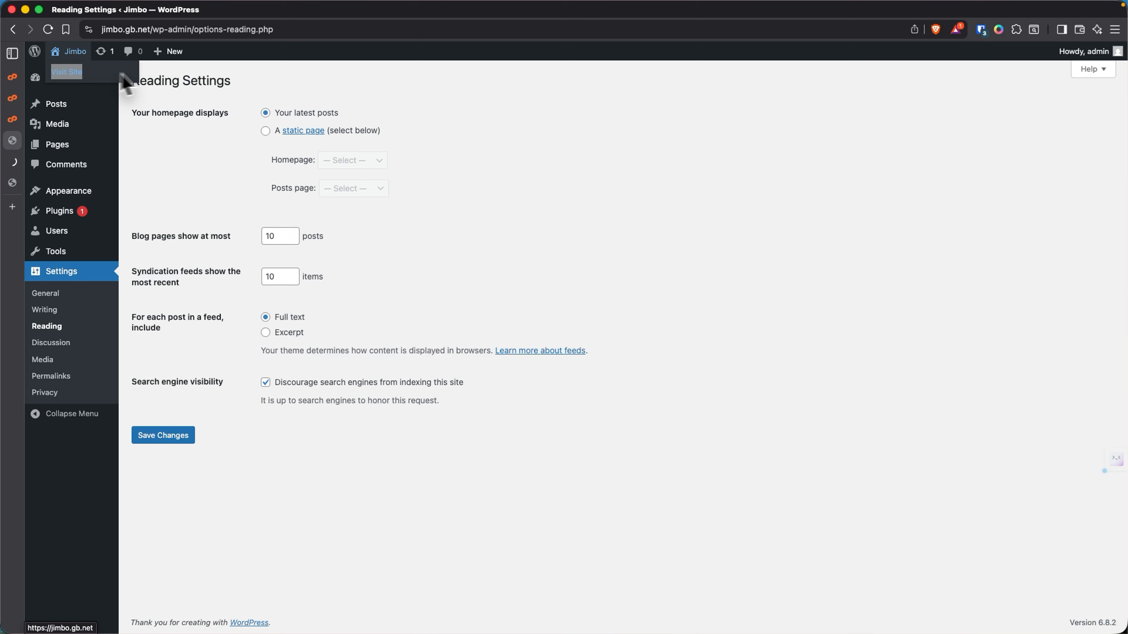
click(48, 165)
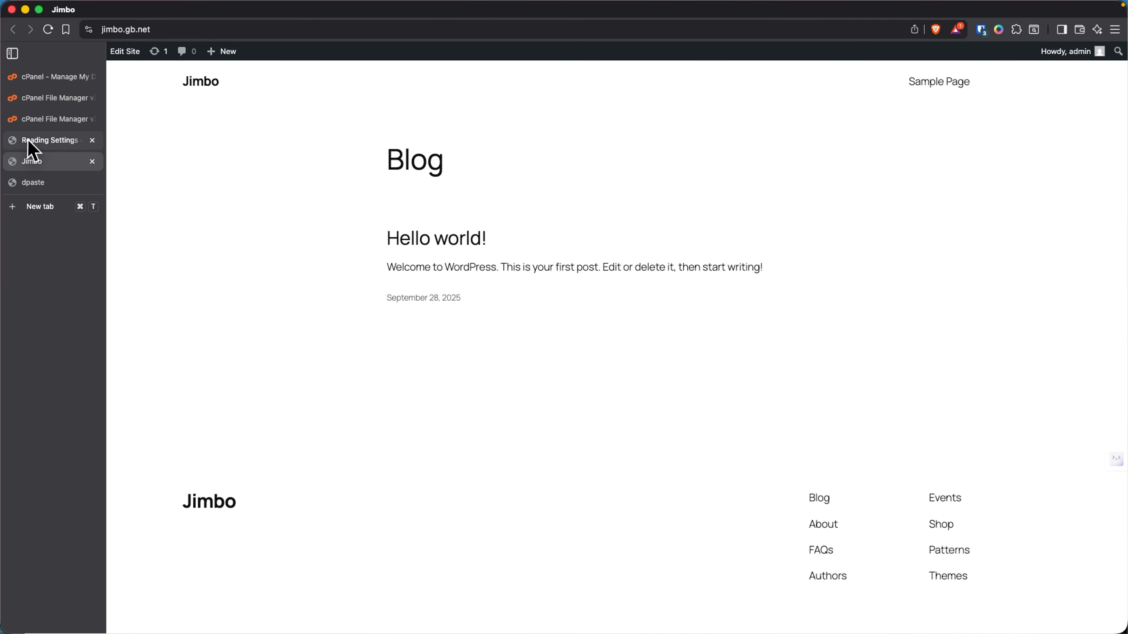
click(36, 184)
click(36, 161)
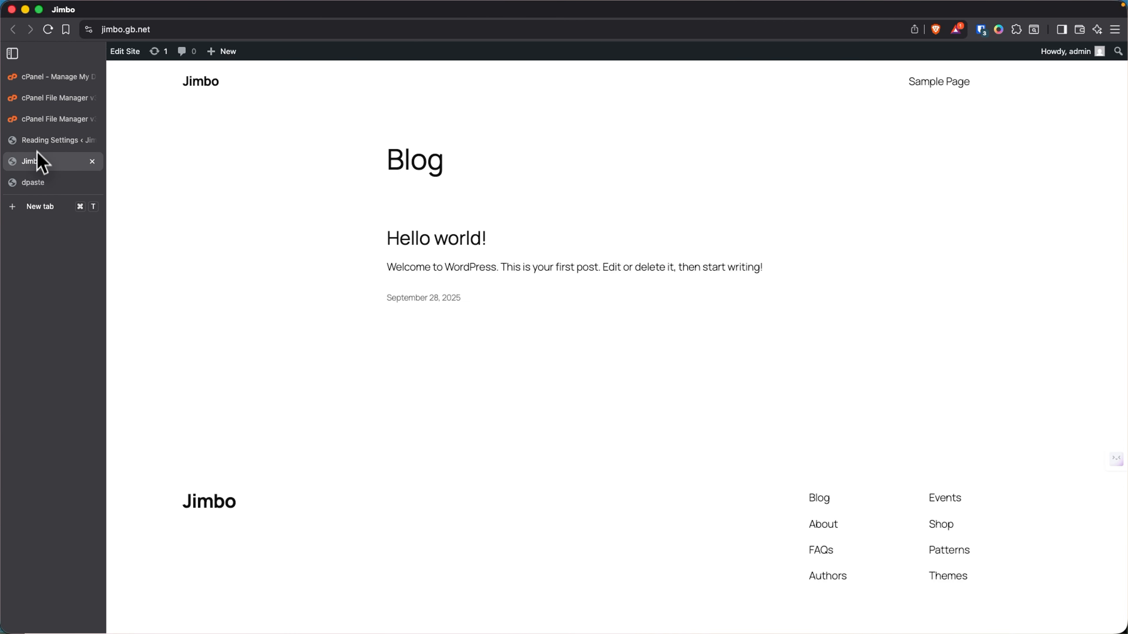
click(42, 141)
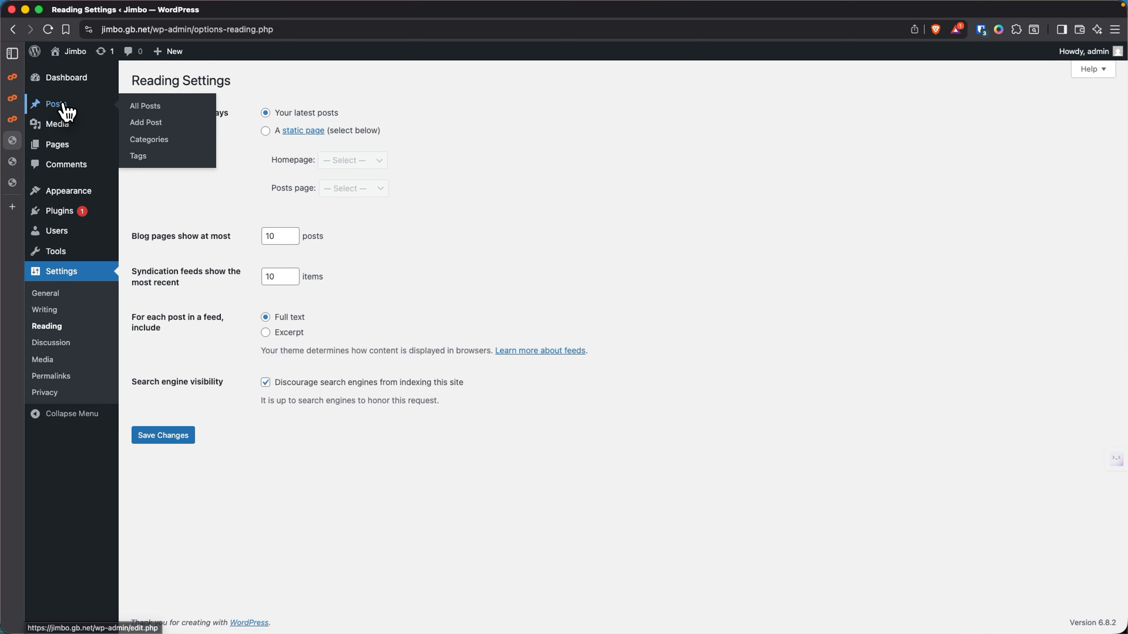
- Write and publish a new post titled 'Test post 1' with body 'This is a test post 1'
click(62, 106)
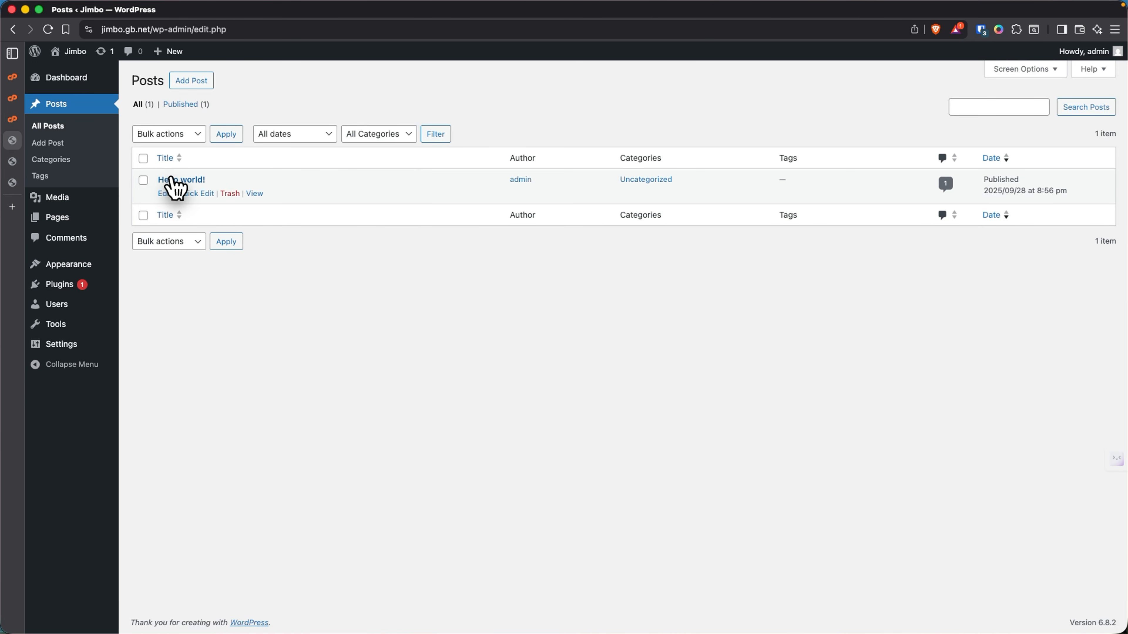
click(190, 81)
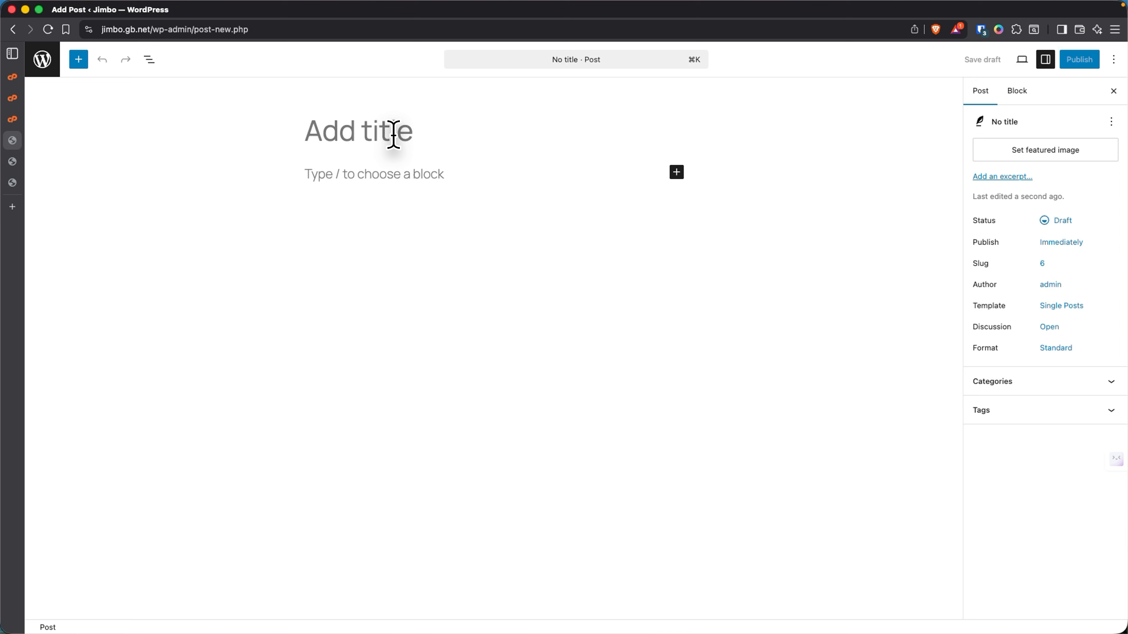
text(Test post 1)
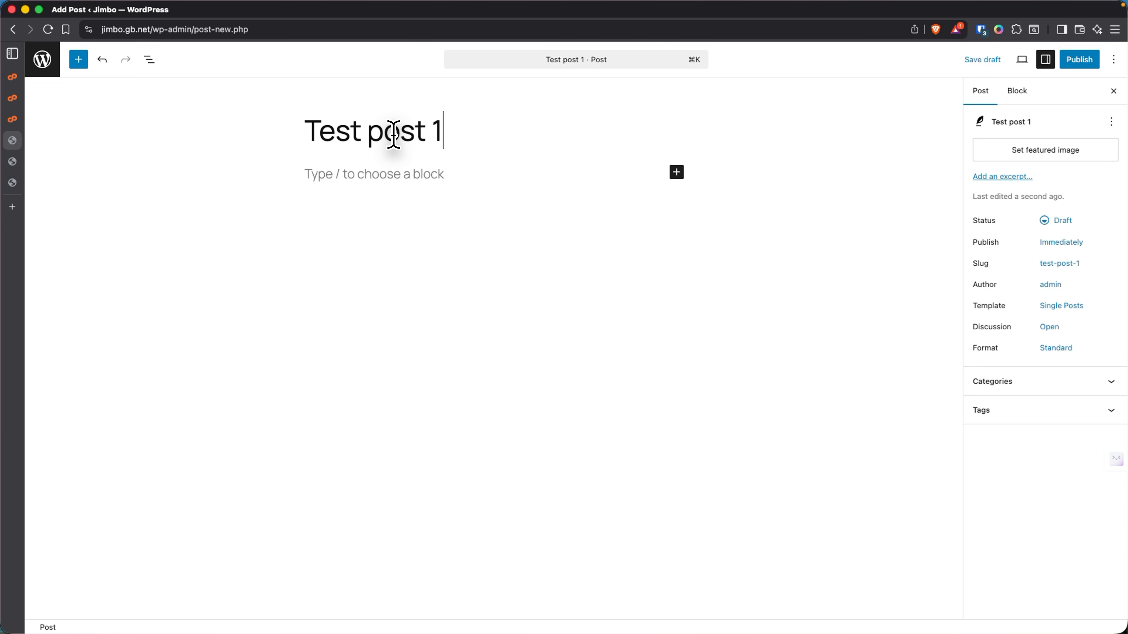
click(388, 175)
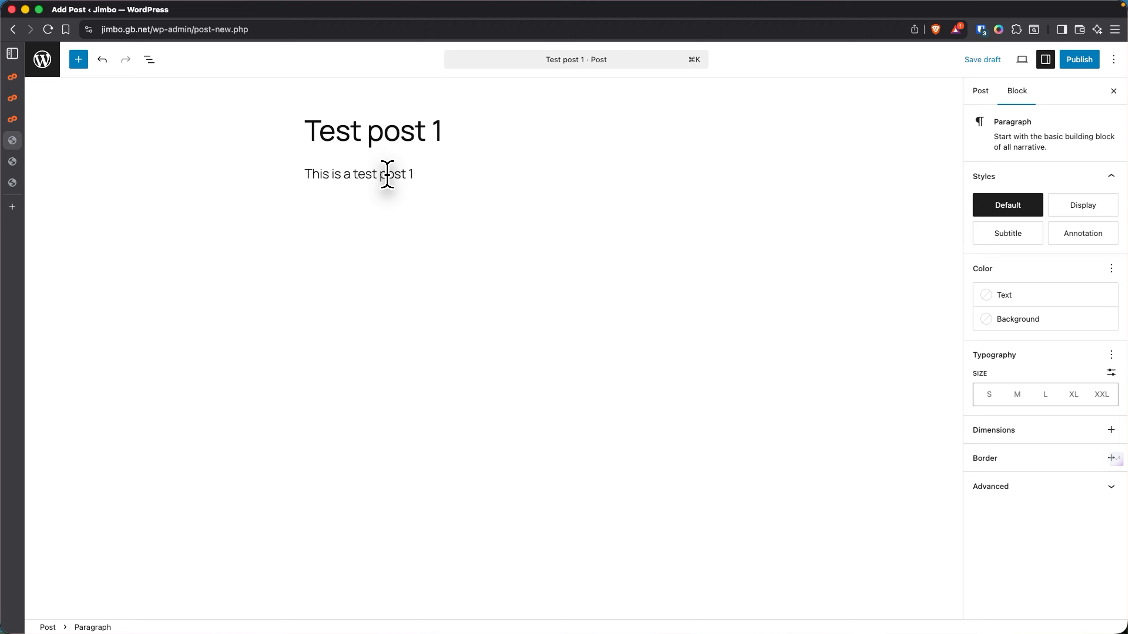
click(1079, 60)
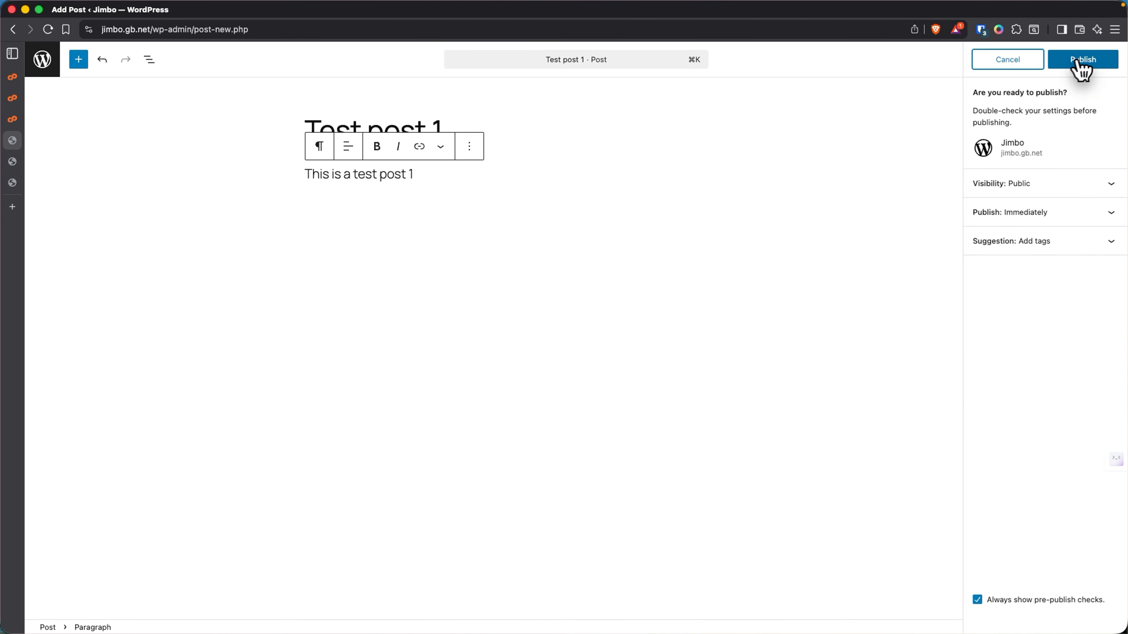
click(1084, 62)
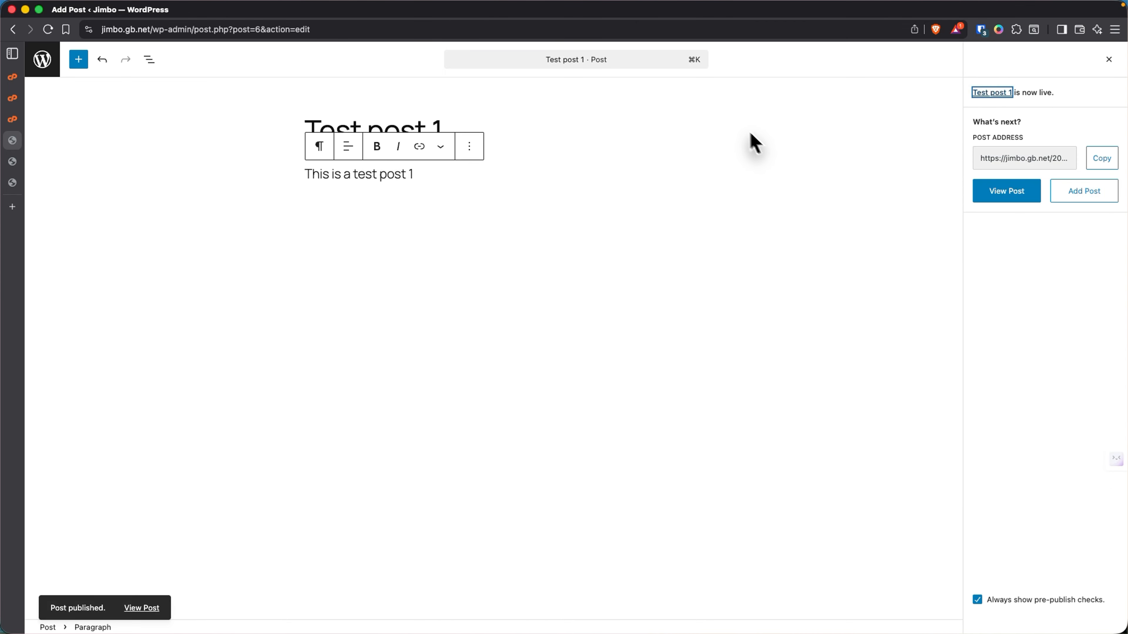
- Reload the live Jimbo blog to confirm Test post 1 now appears above Hello world!
click(20, 182)
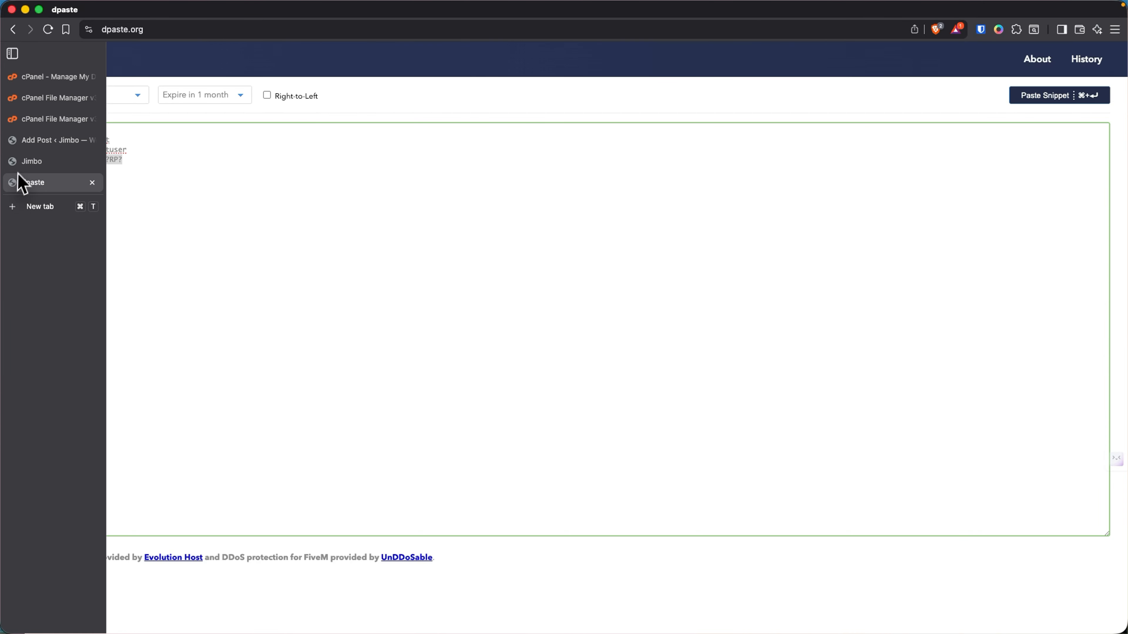
click(27, 161)
right_click(266, 156)
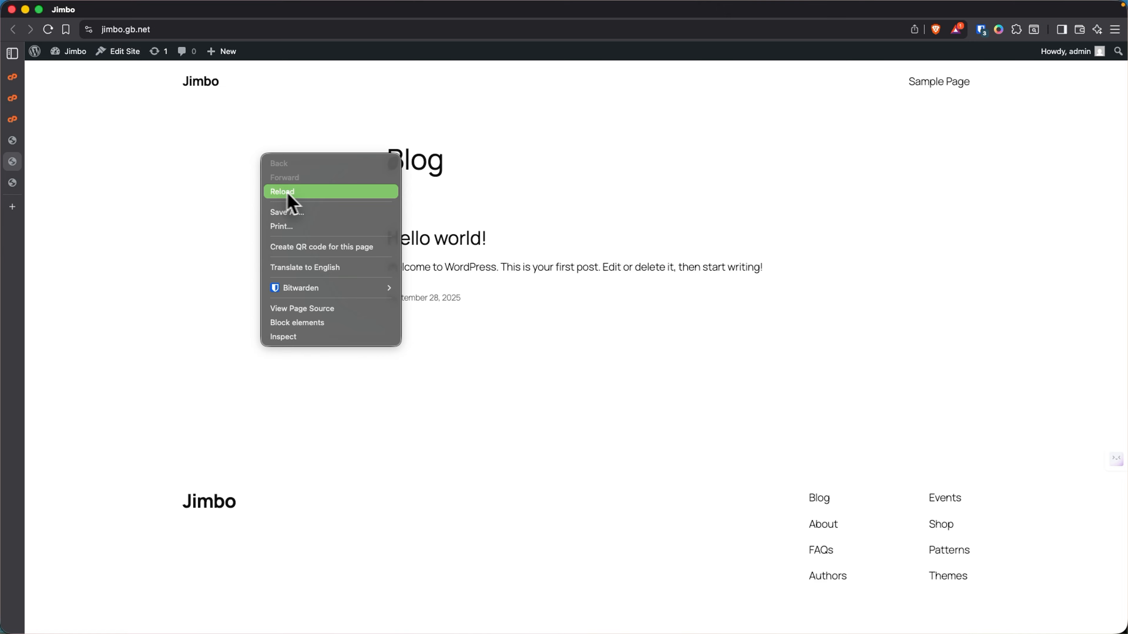
click(491, 209)
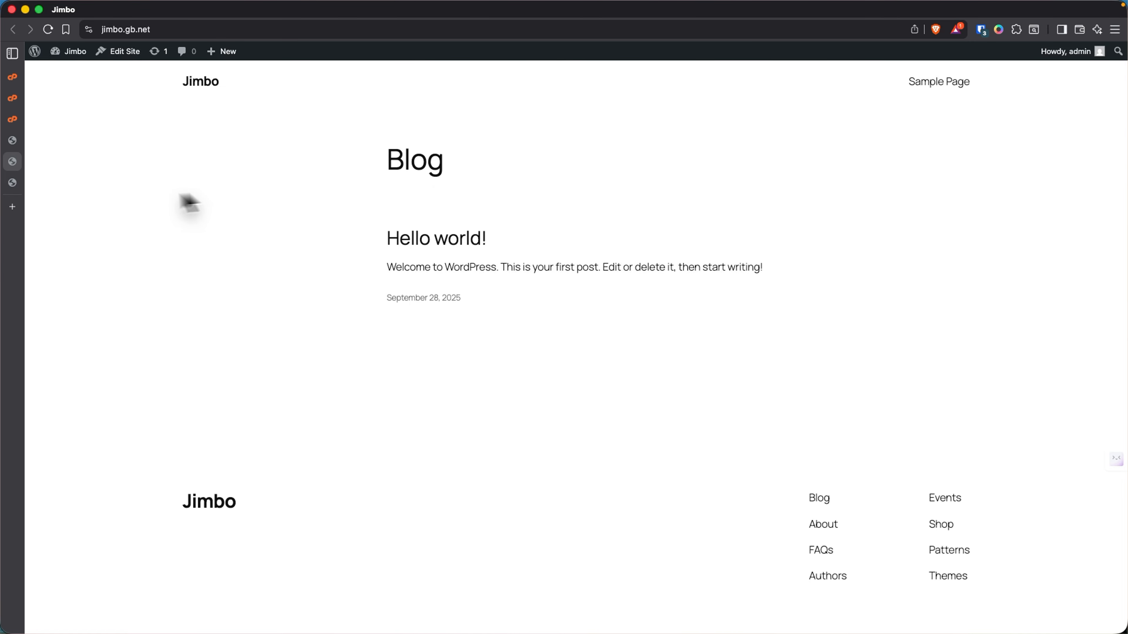
right_click(173, 189)
click(197, 225)
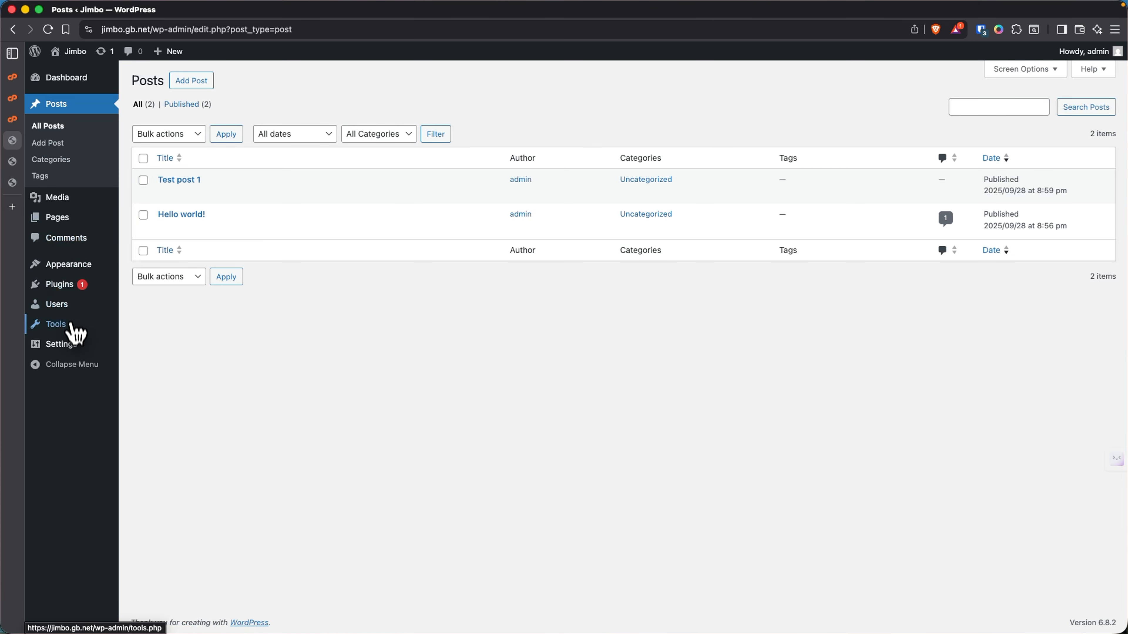
- In Reading Settings, set the homepage to a static page and choose Sample Page
mouse_move(79, 351)
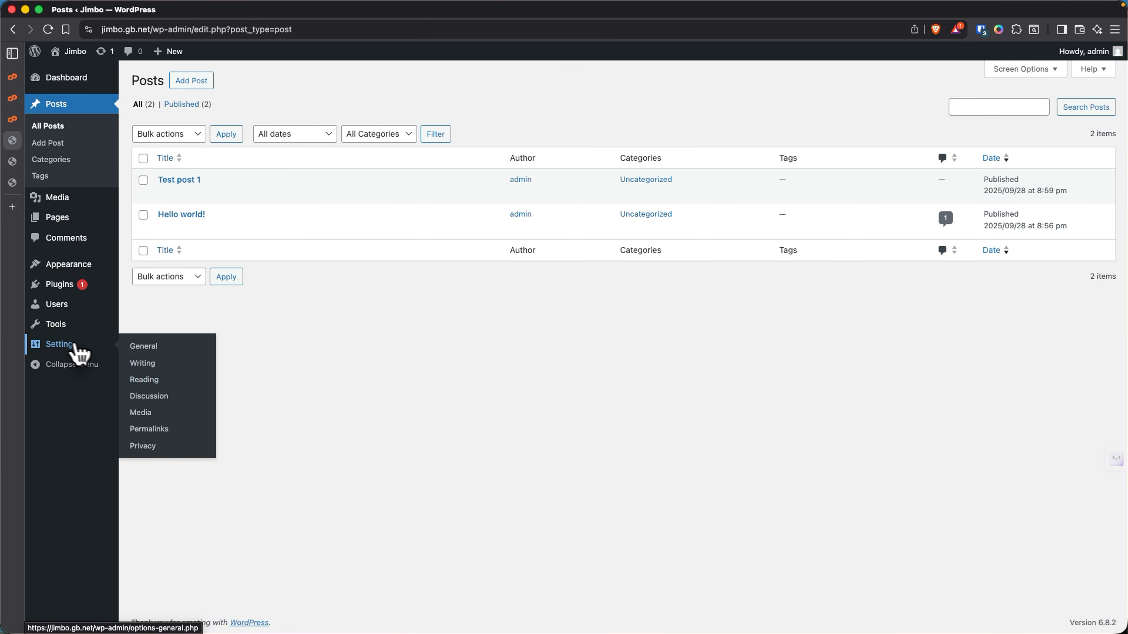
click(158, 379)
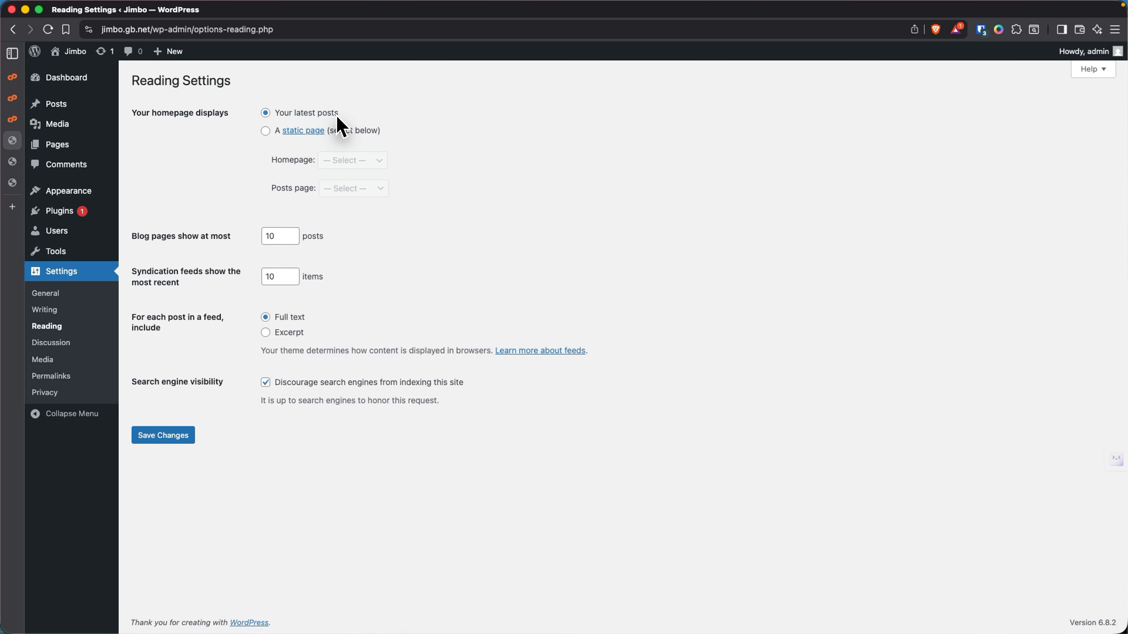
click(266, 131)
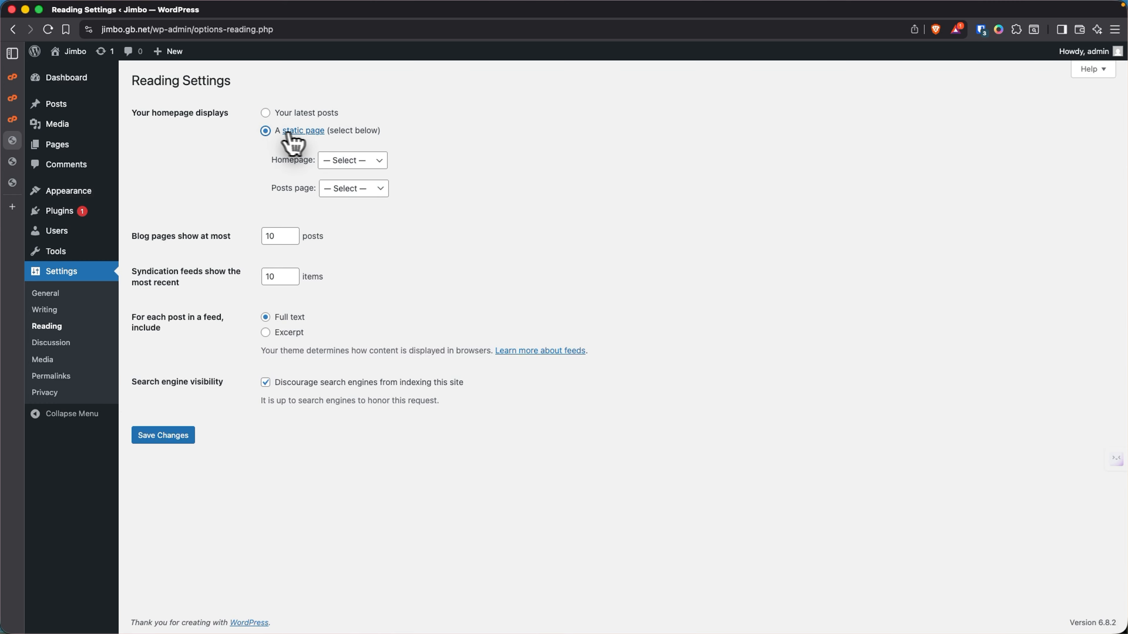
click(343, 162)
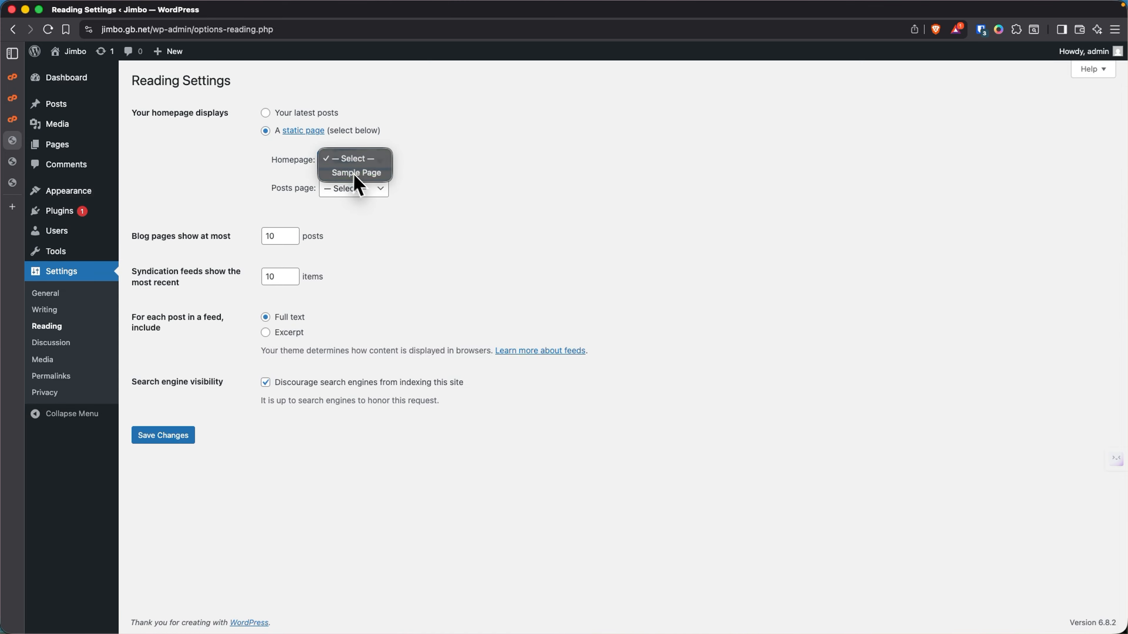
click(355, 172)
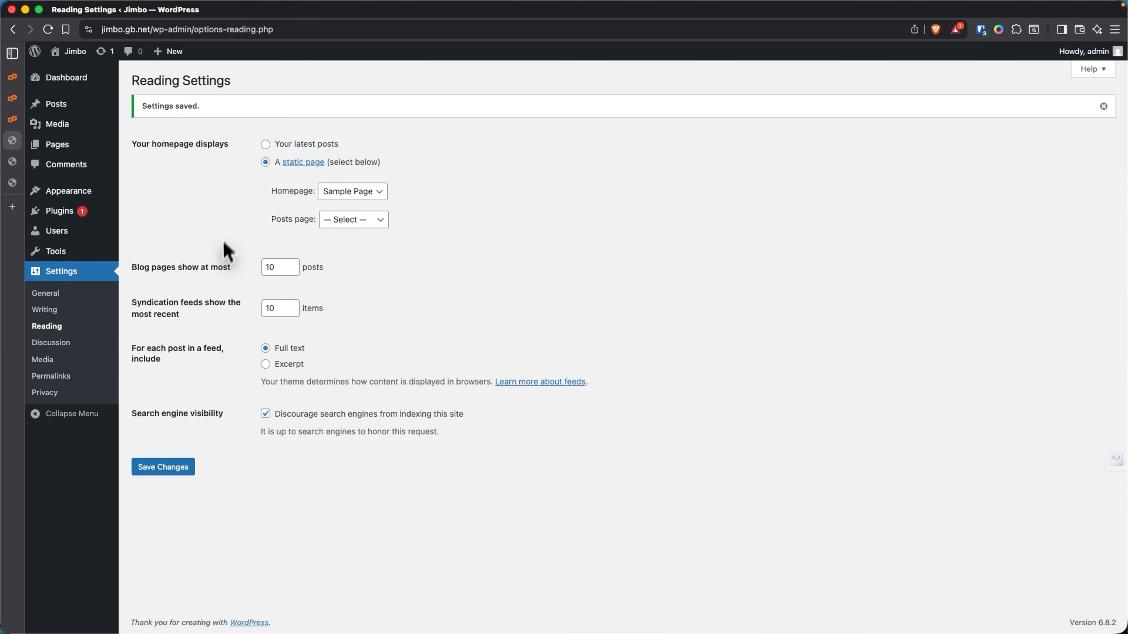
- Reload the live site to see Sample Page shown as the front page
click(14, 163)
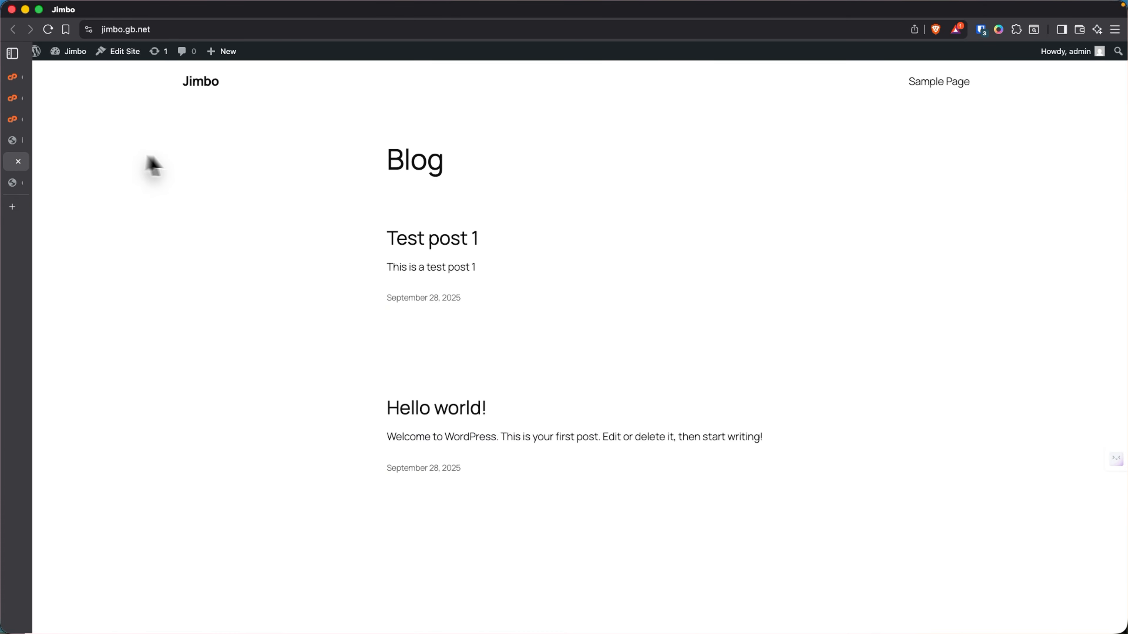
right_click(226, 150)
click(253, 182)
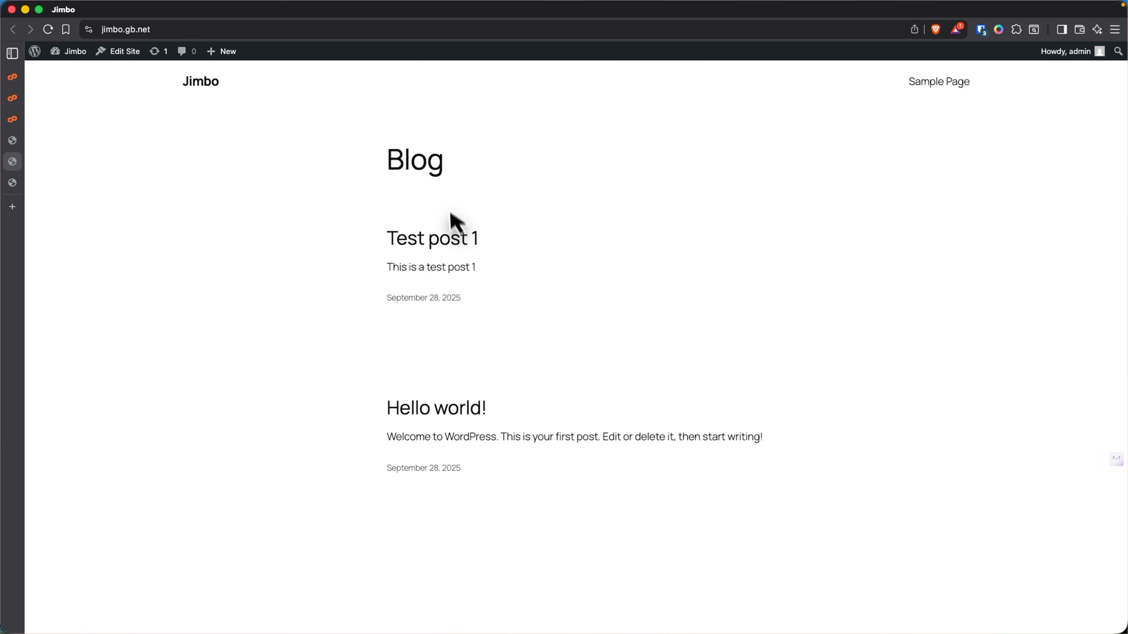
right_click(244, 158)
click(271, 194)
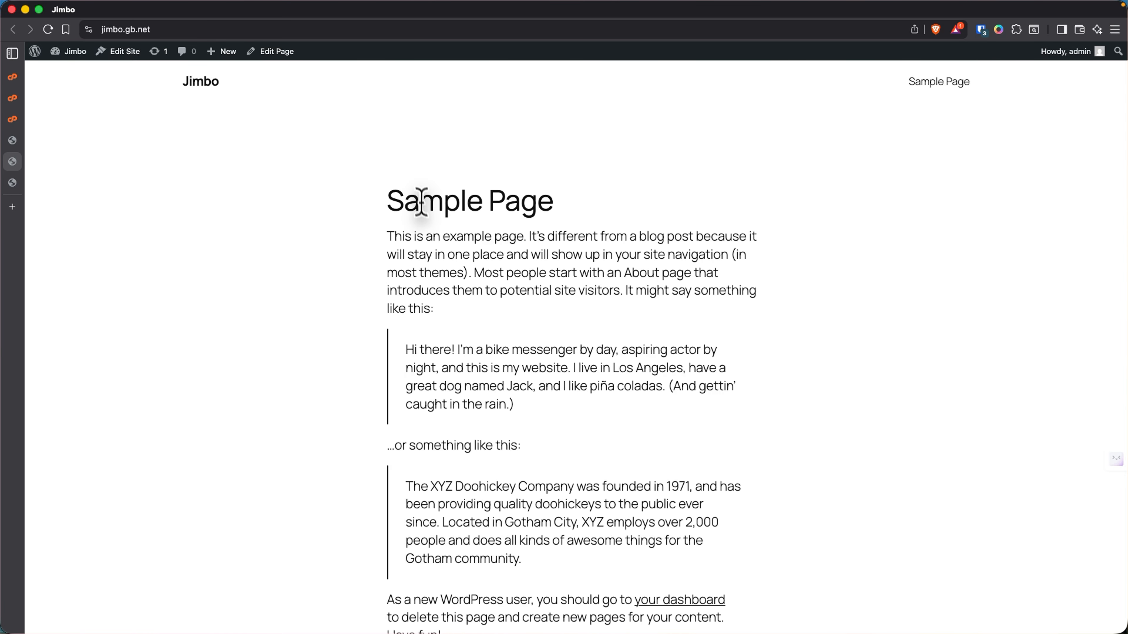
scroll(413, 369, down, 8)
scroll(118, 250, up, 7)
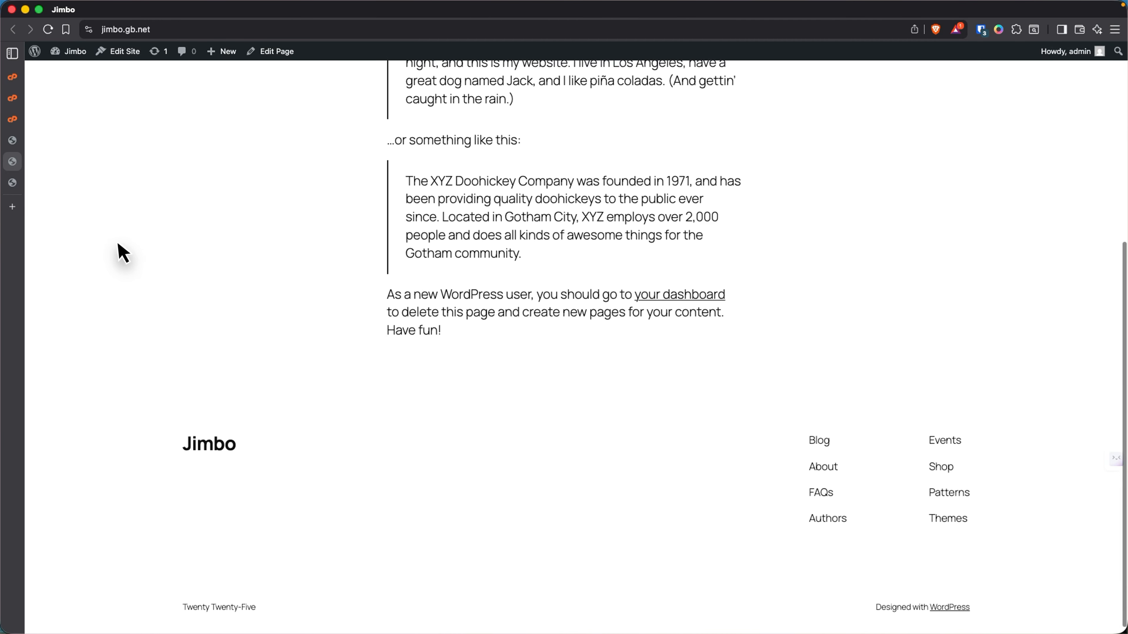
- Open Sample Page from the Pages list in the block editor
click(32, 141)
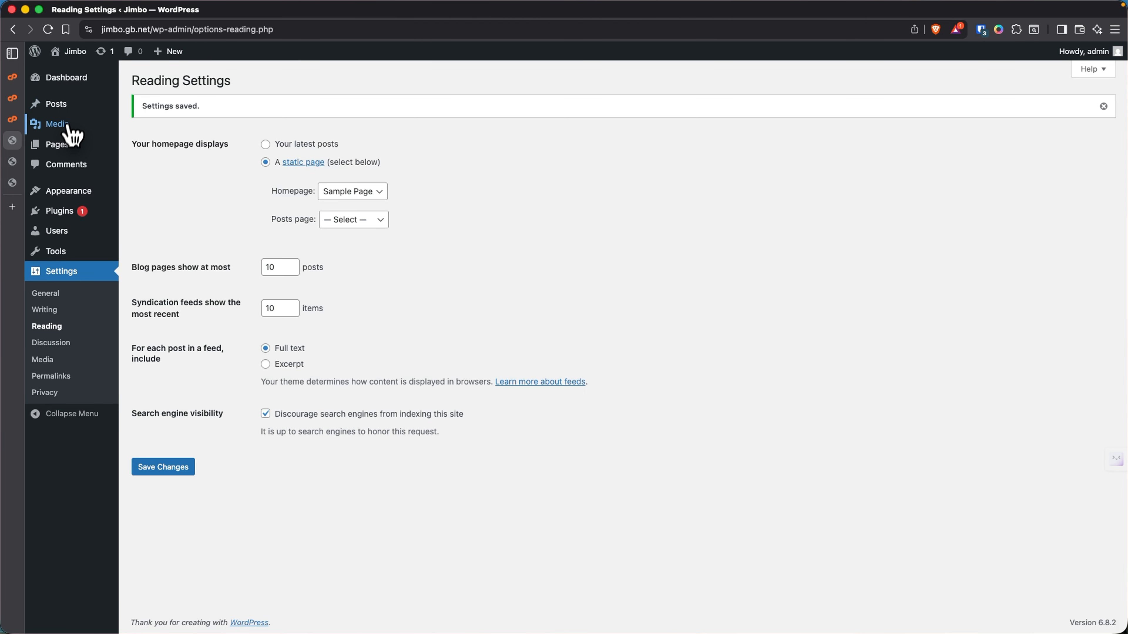
click(64, 151)
click(201, 217)
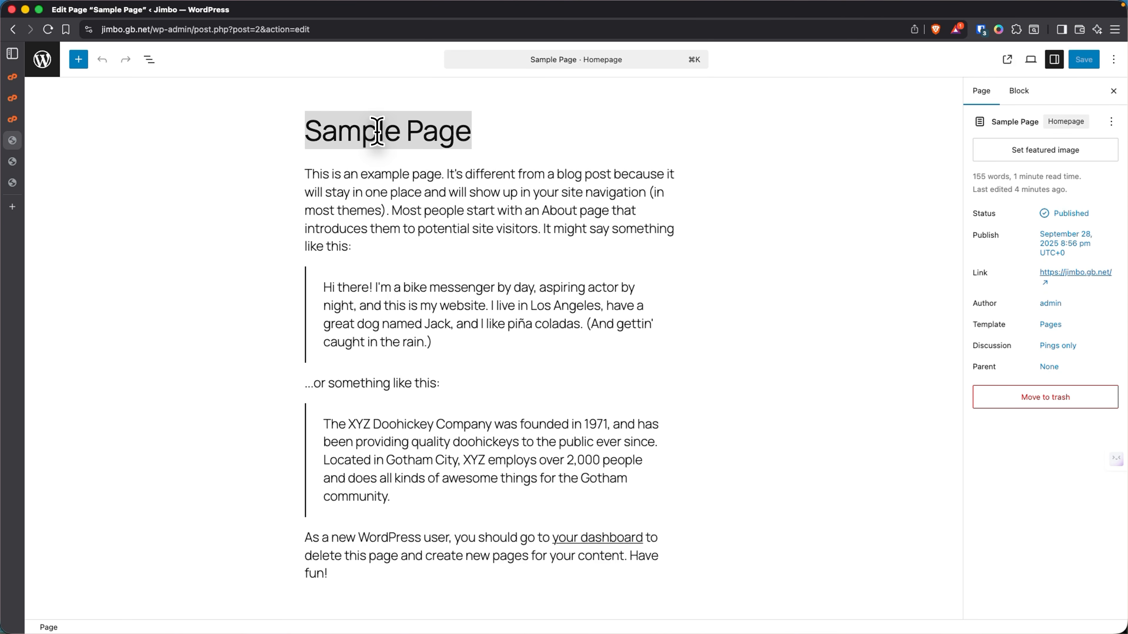
- Retitle the page 'Home' and delete all the example content blocks
text(Home)
click(369, 173)
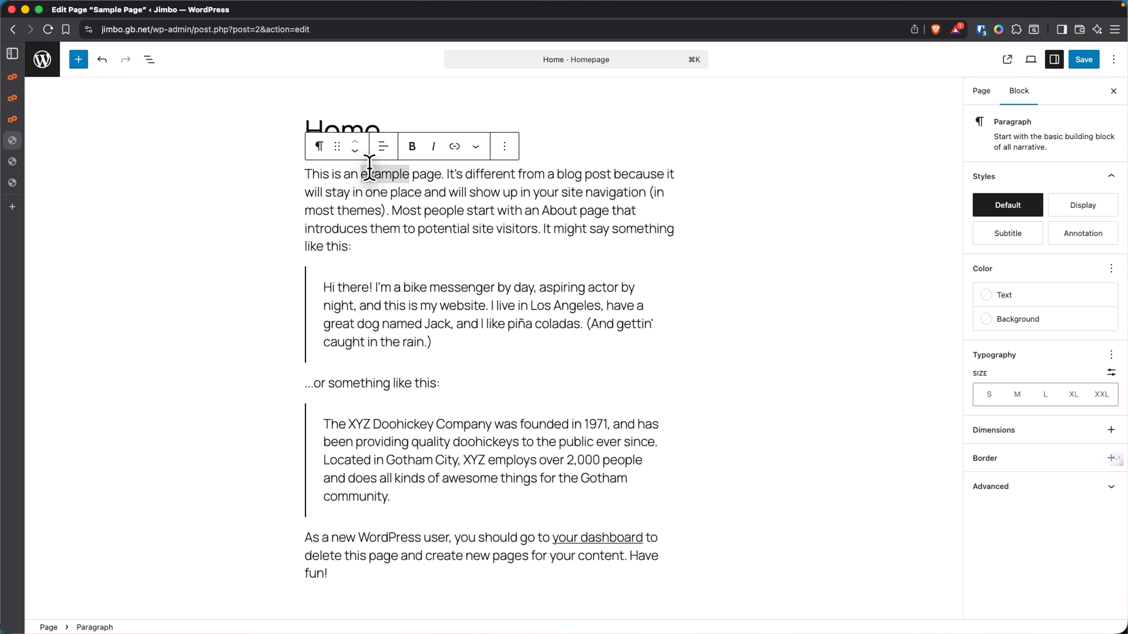
drag(341, 180, 577, 564)
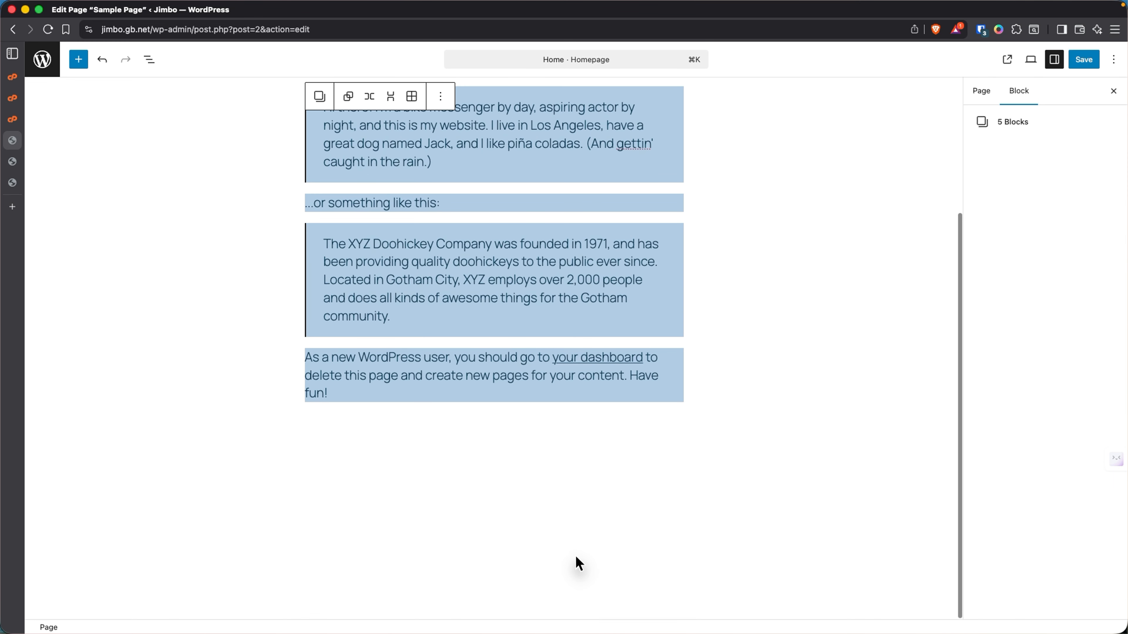
key(BackSpace)
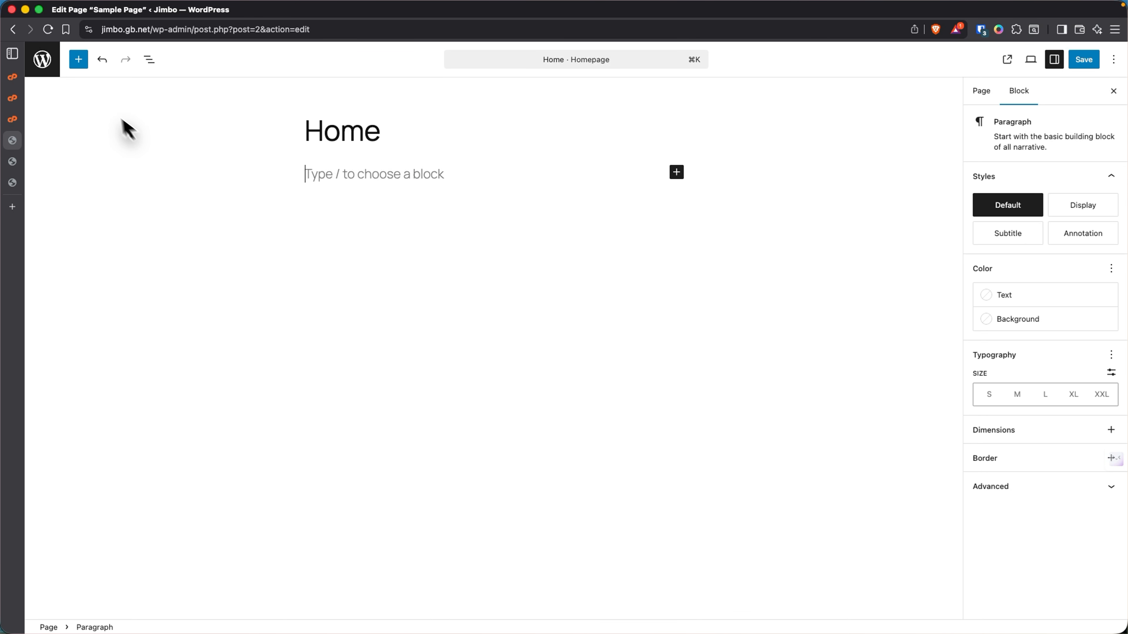
- Insert a Cover block and the Cover with big heading pattern, then save the page
click(78, 59)
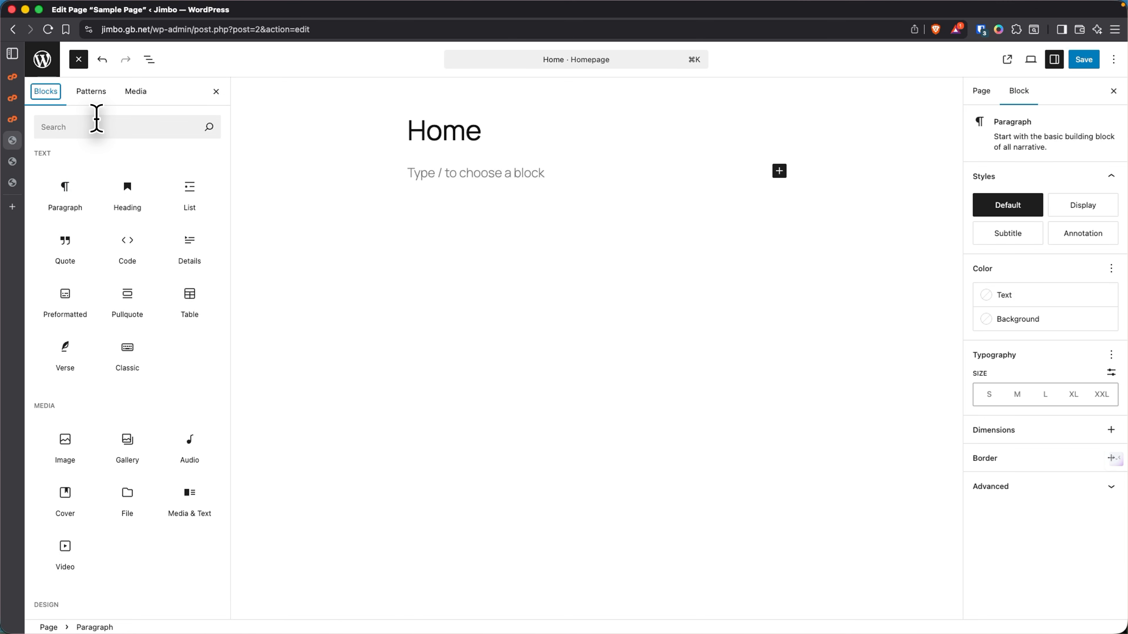
click(90, 126)
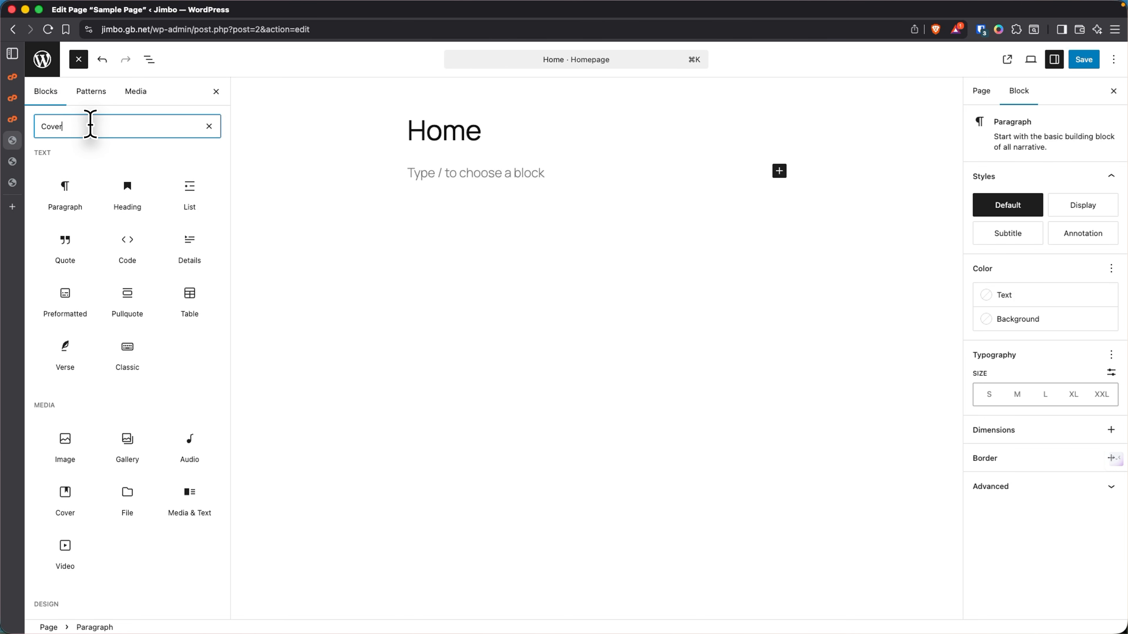
click(65, 184)
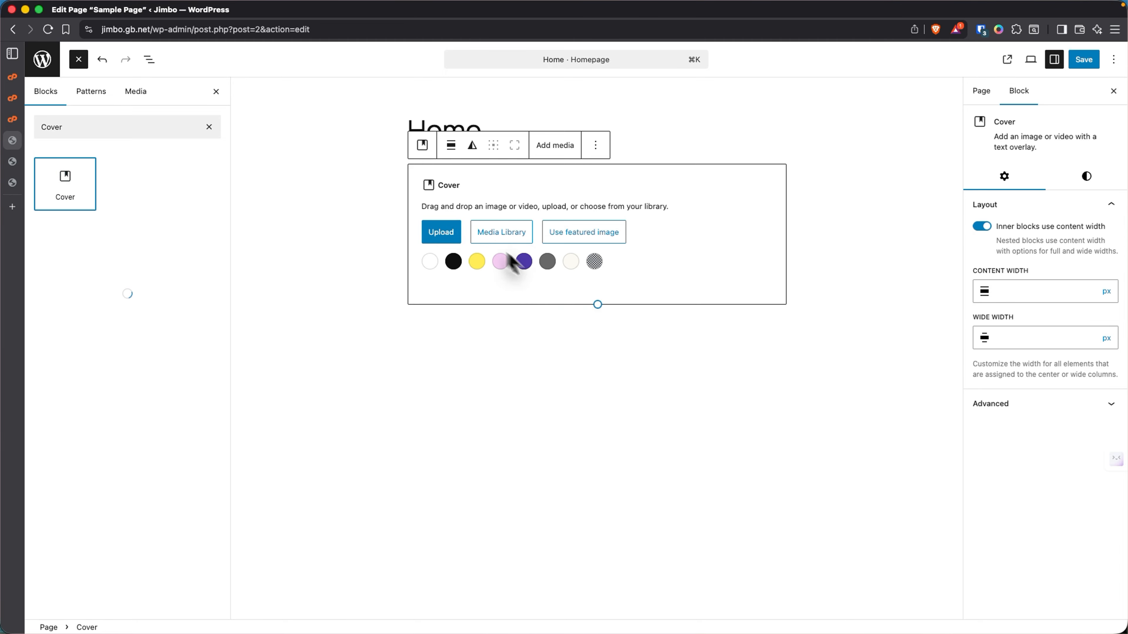
scroll(140, 465, down, 1)
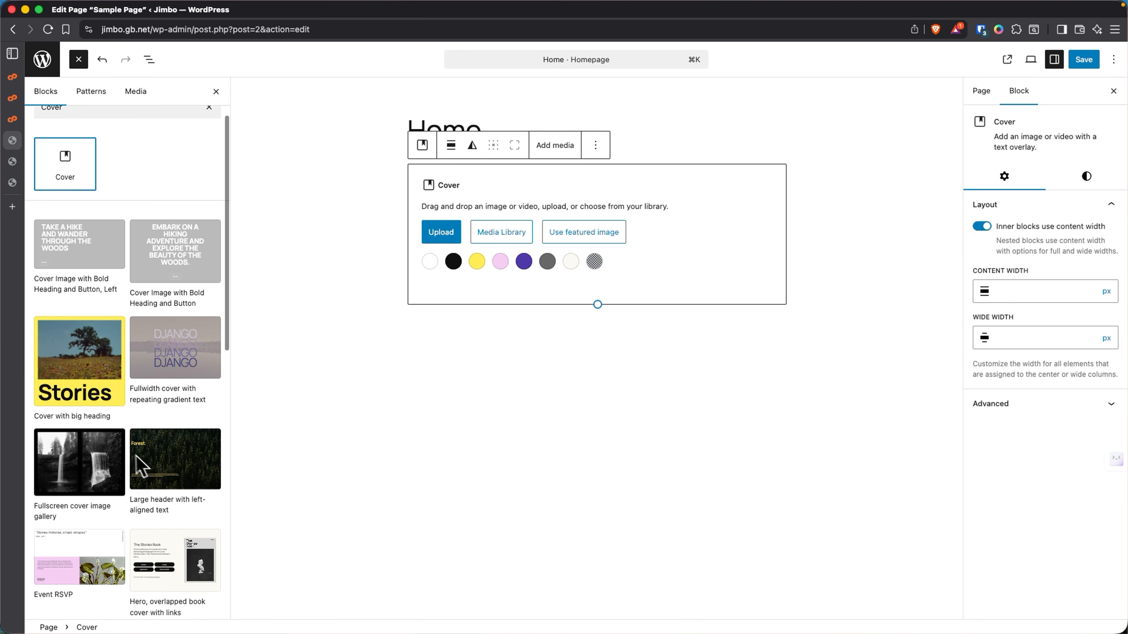
scroll(136, 456, down, 2)
click(84, 334)
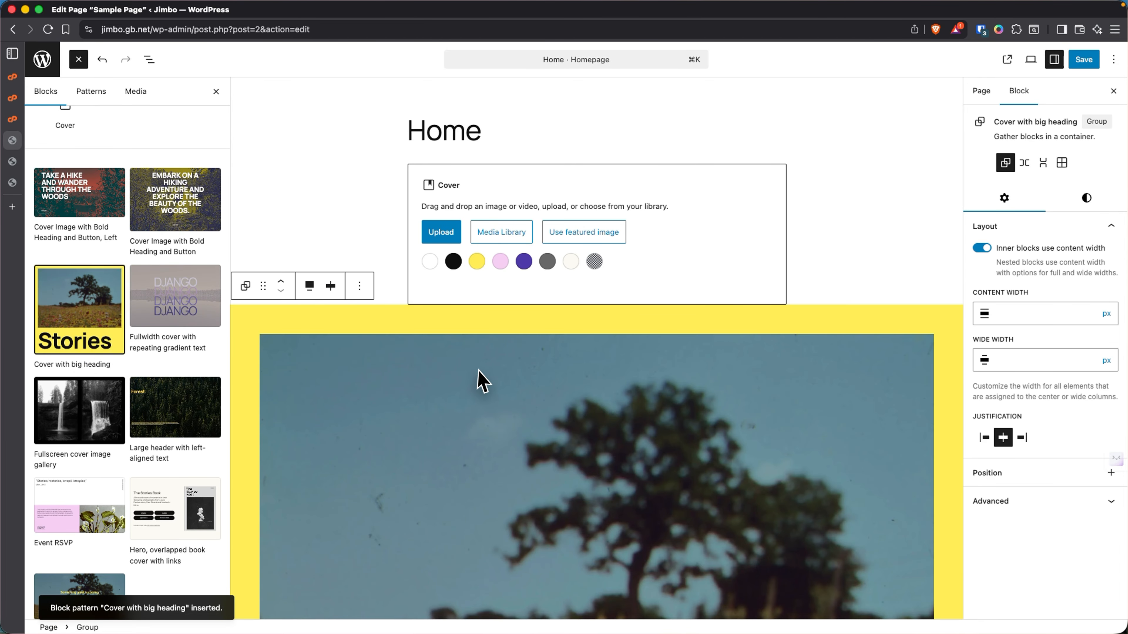
scroll(483, 380, down, 10)
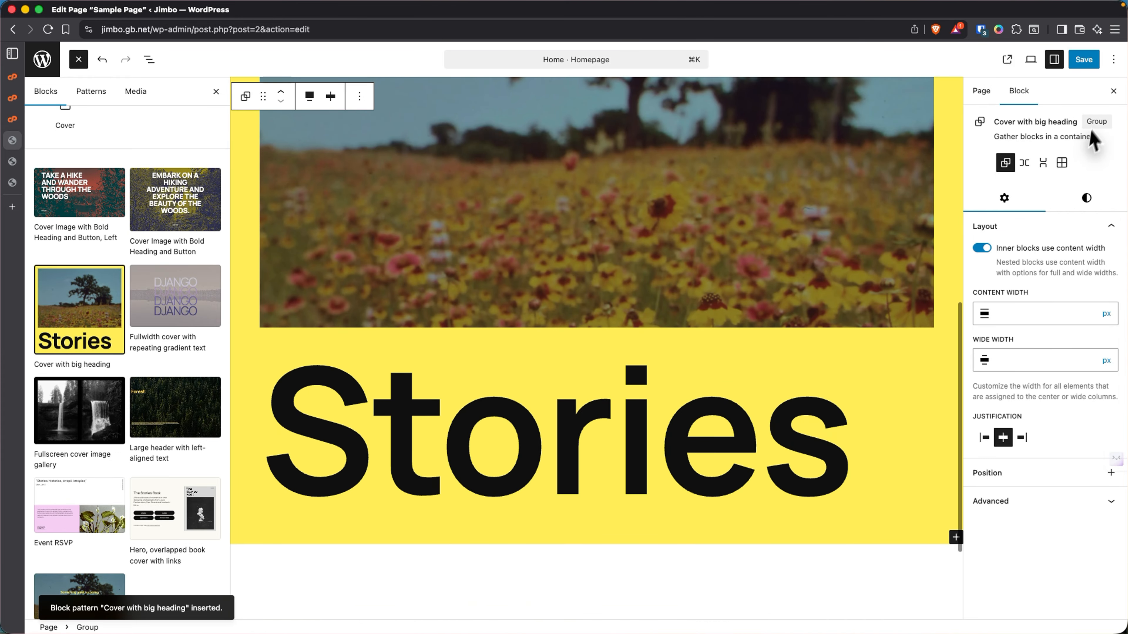
click(1084, 60)
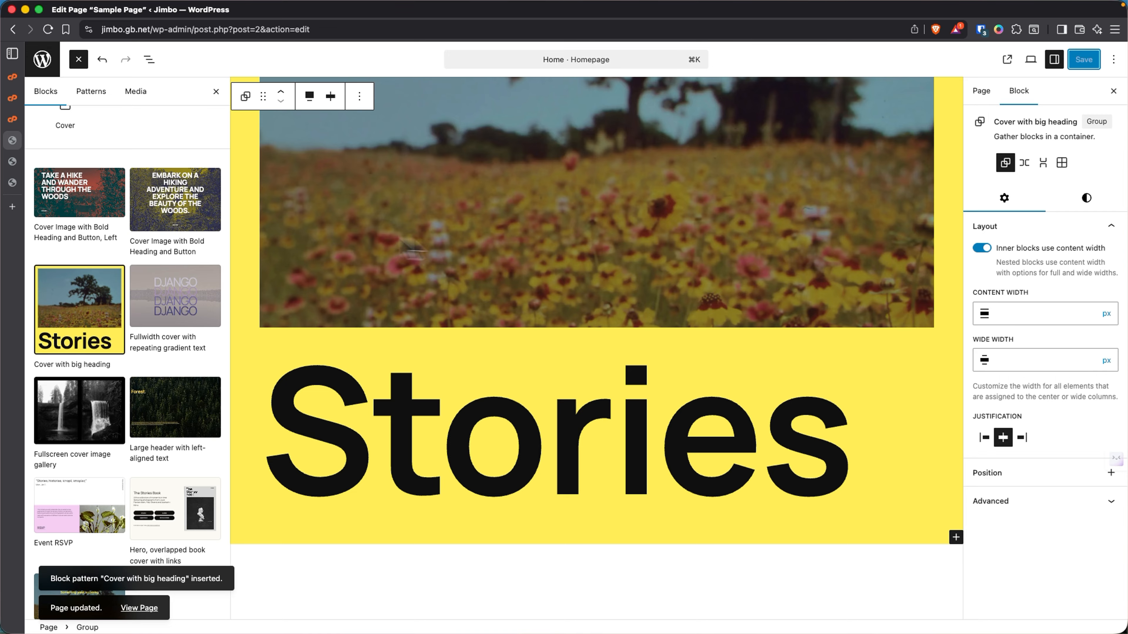
click(23, 161)
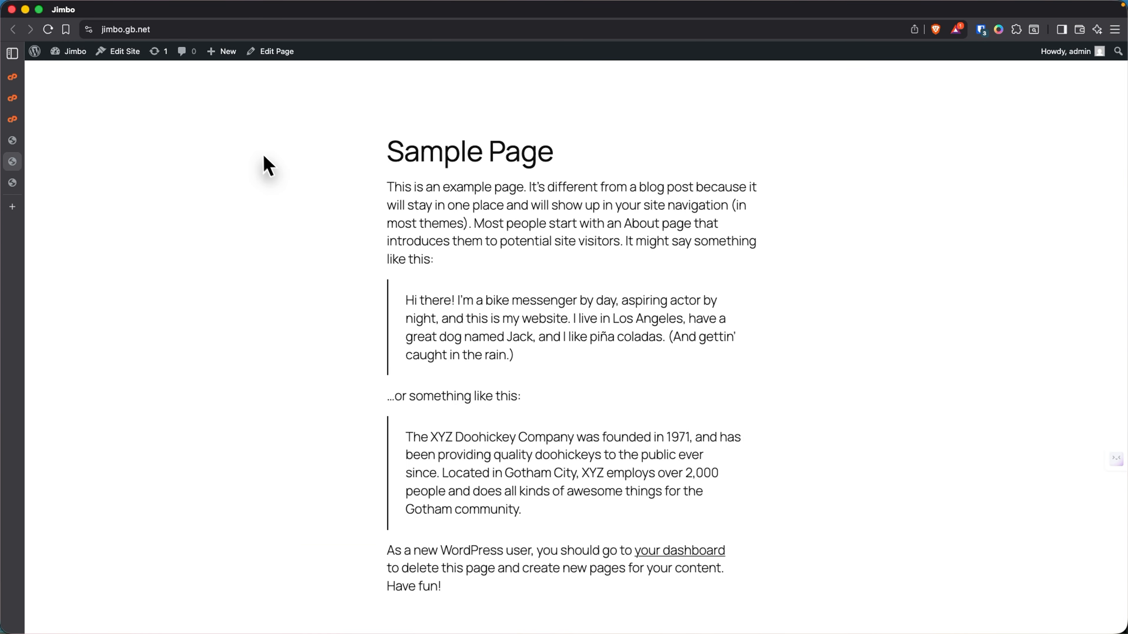
- Reload the live homepage, scroll through the new Home content, and return to the editor
right_click(283, 122)
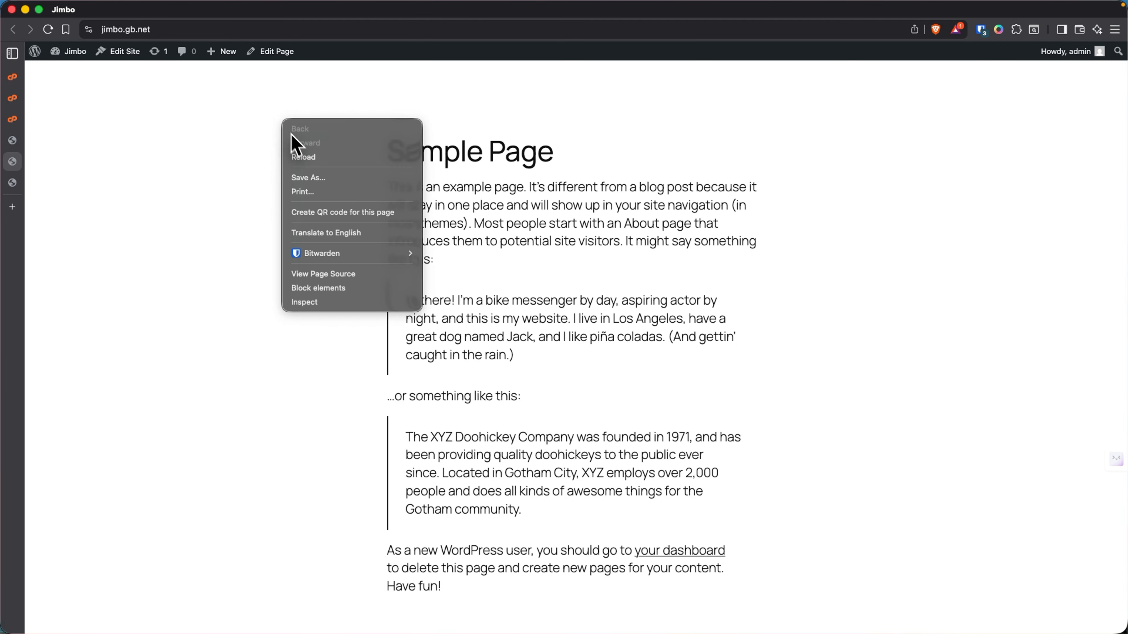
click(311, 157)
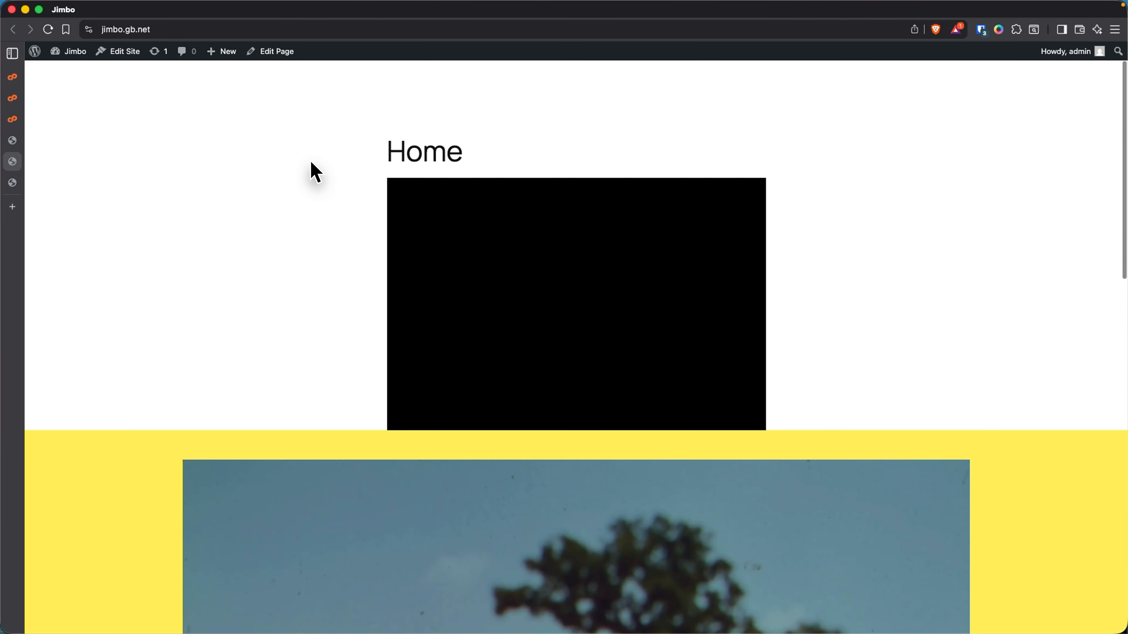
scroll(493, 266, down, 10)
scroll(492, 258, down, 12)
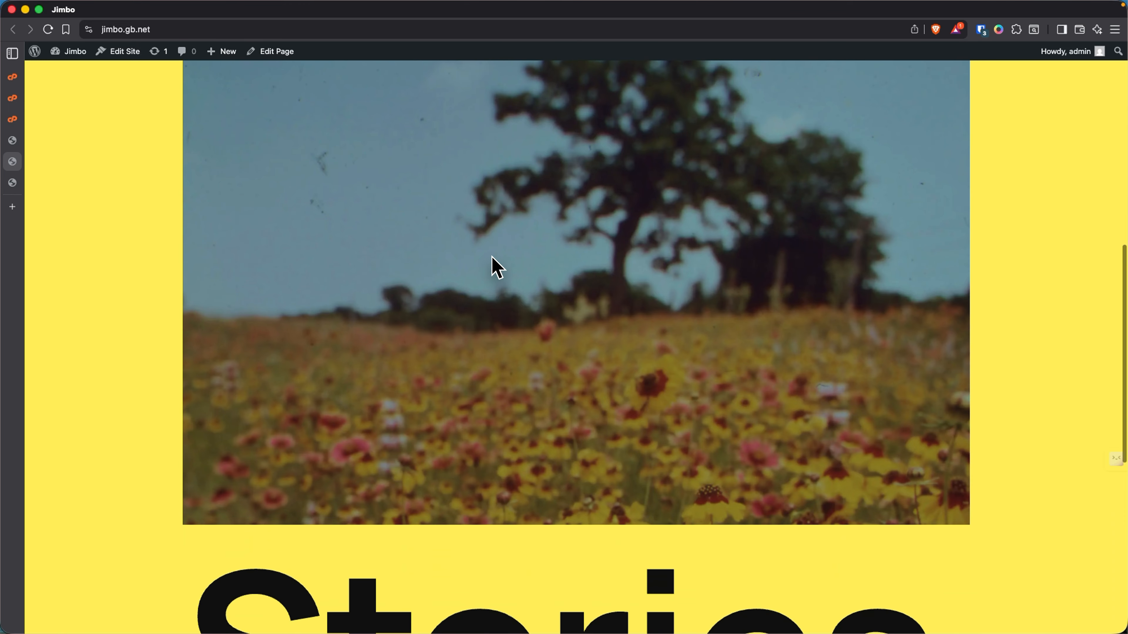
scroll(493, 258, up, 11)
scroll(496, 266, up, 11)
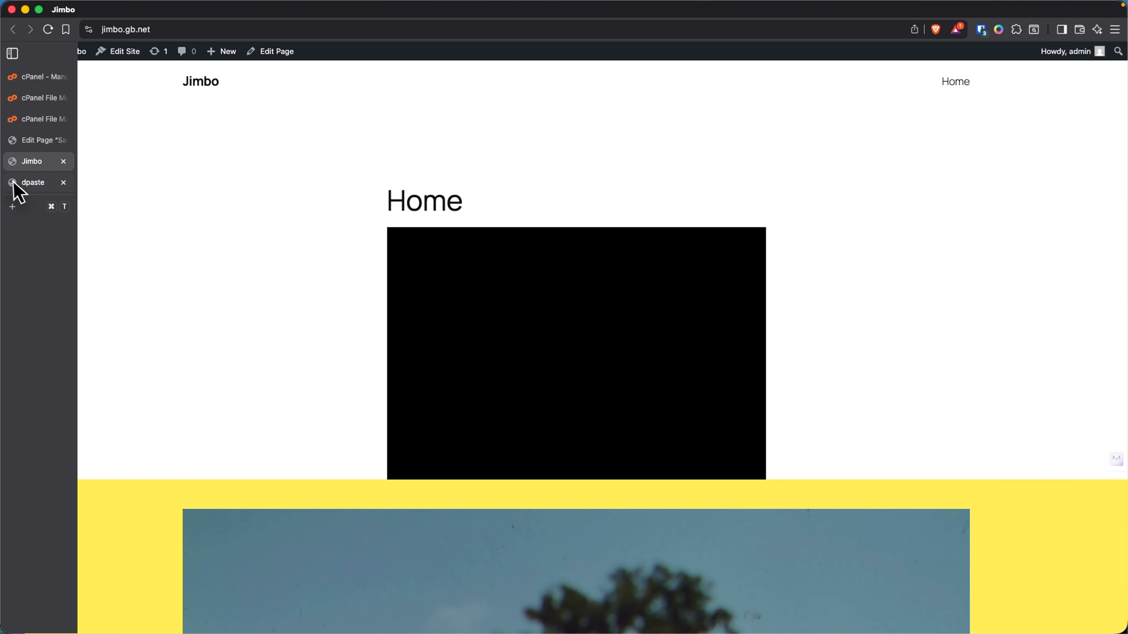
click(26, 183)
click(34, 141)
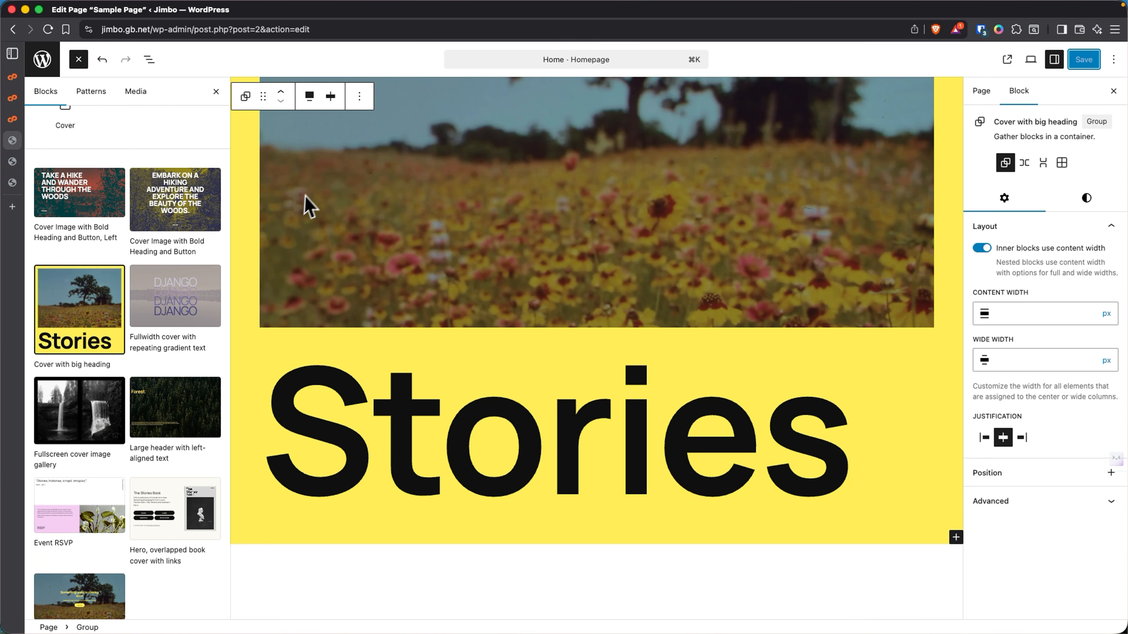
- Delete the empty Cover block from its options menu and save the Home page
scroll(337, 201, up, 10)
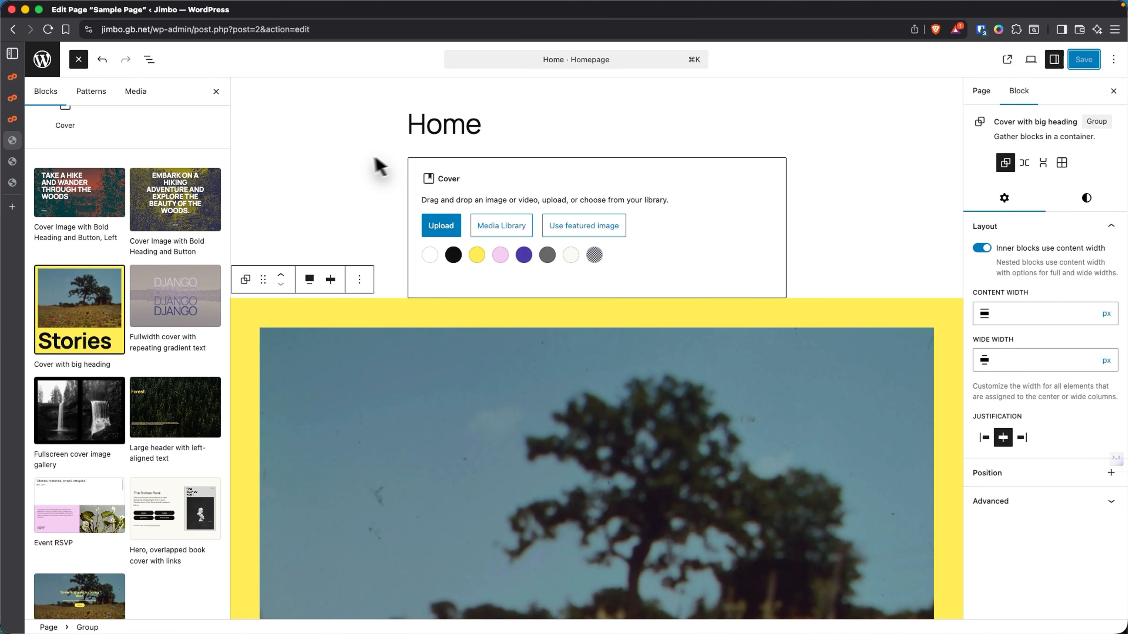
click(396, 217)
click(484, 174)
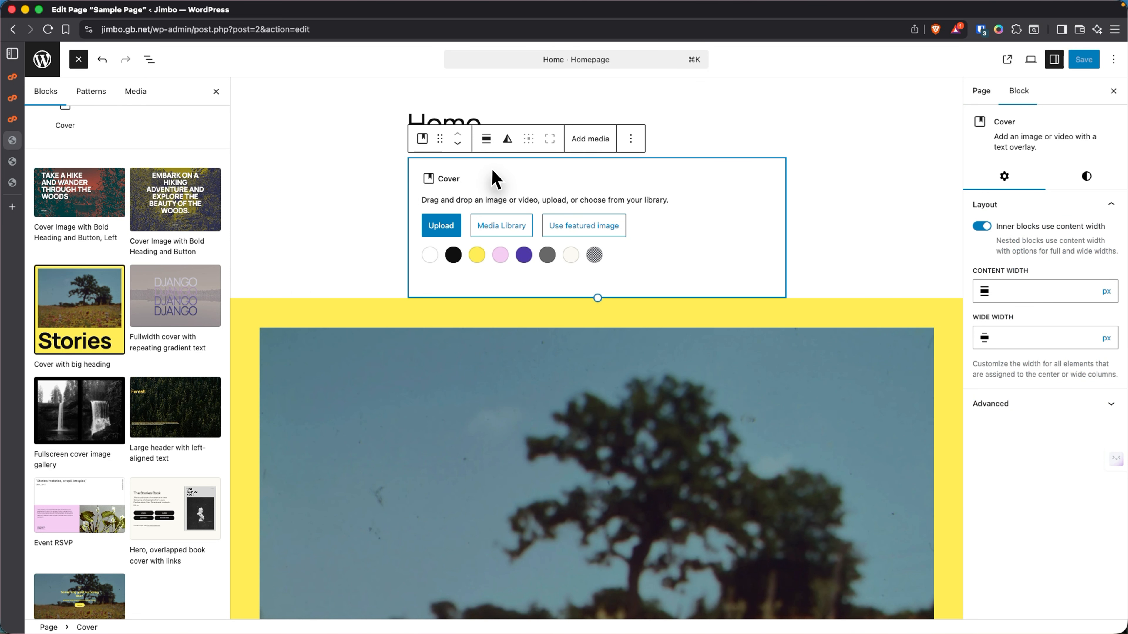
click(627, 141)
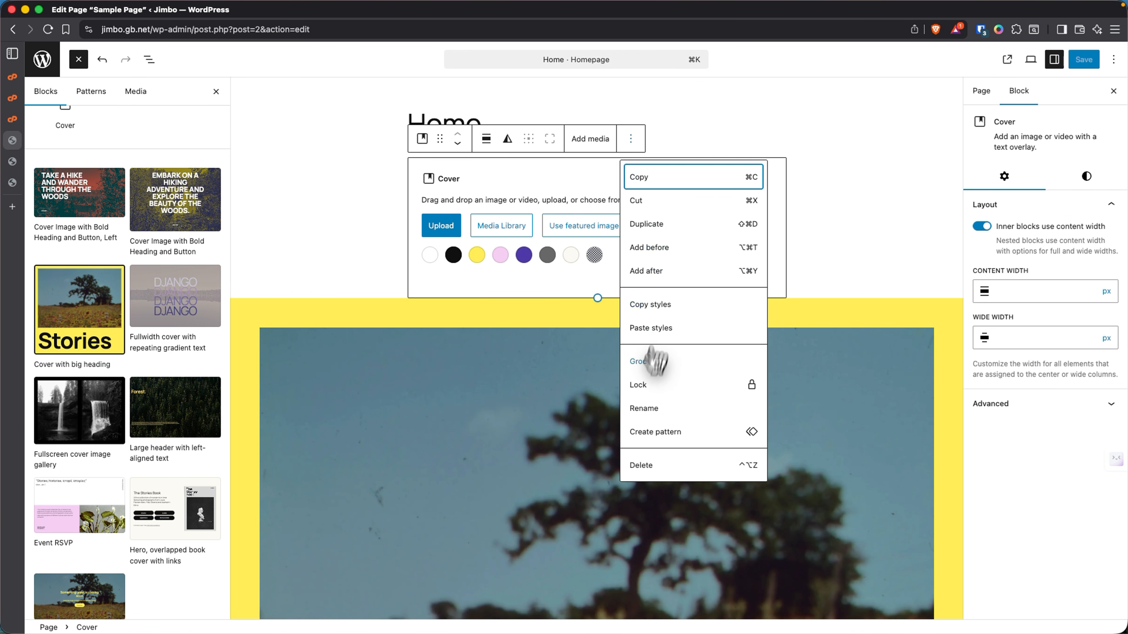
click(649, 467)
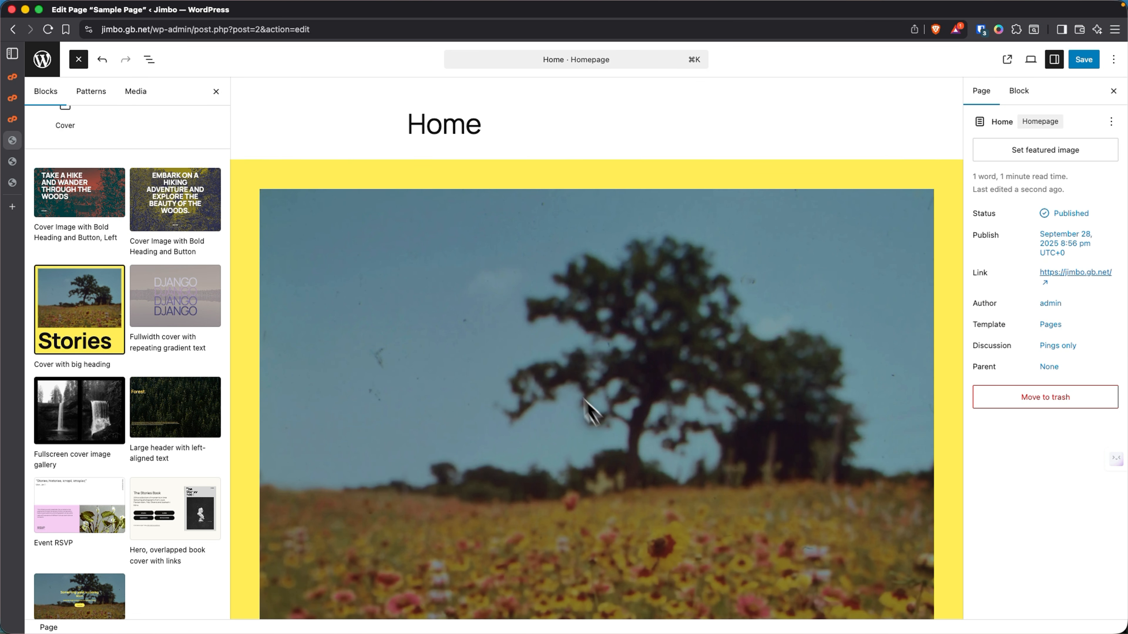
click(1084, 59)
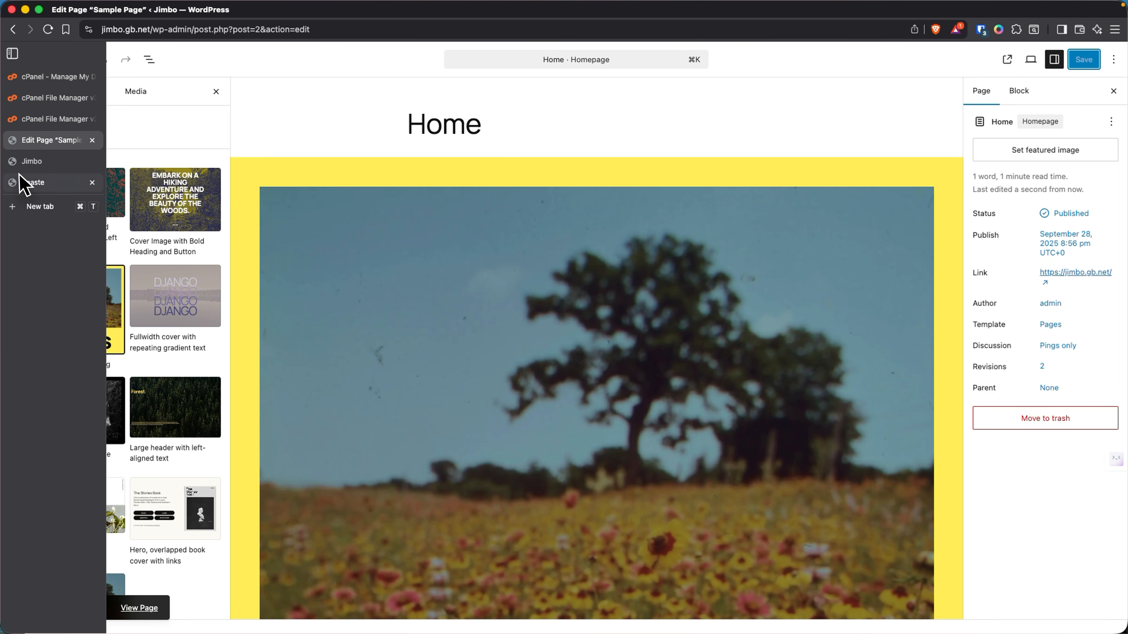
click(33, 165)
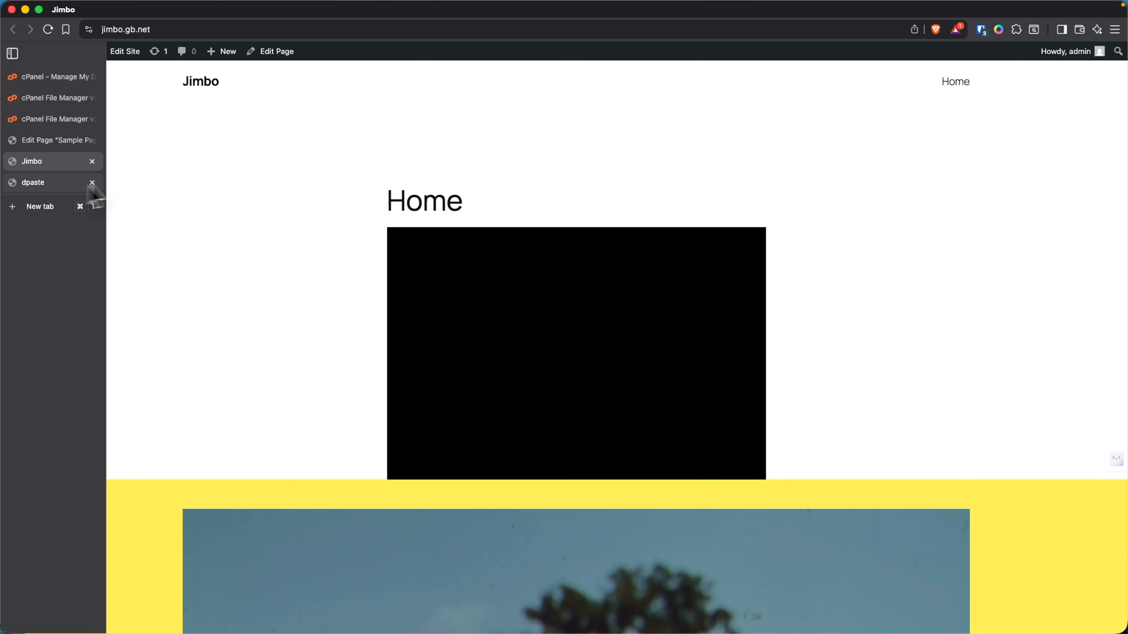
right_click(251, 159)
click(280, 190)
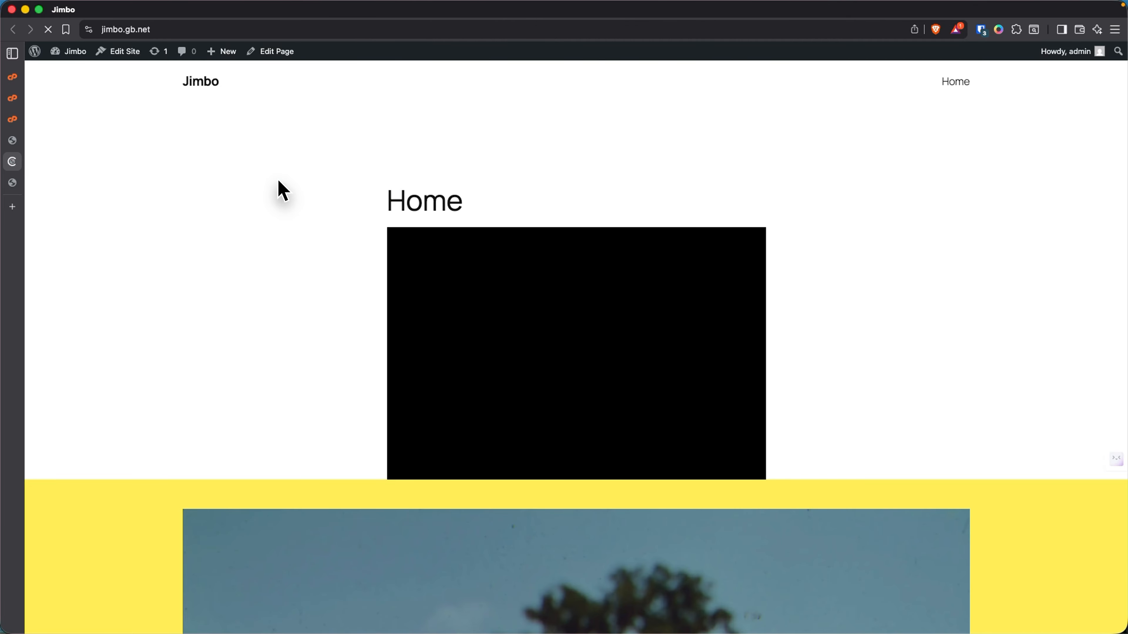
scroll(401, 212, down, 4)
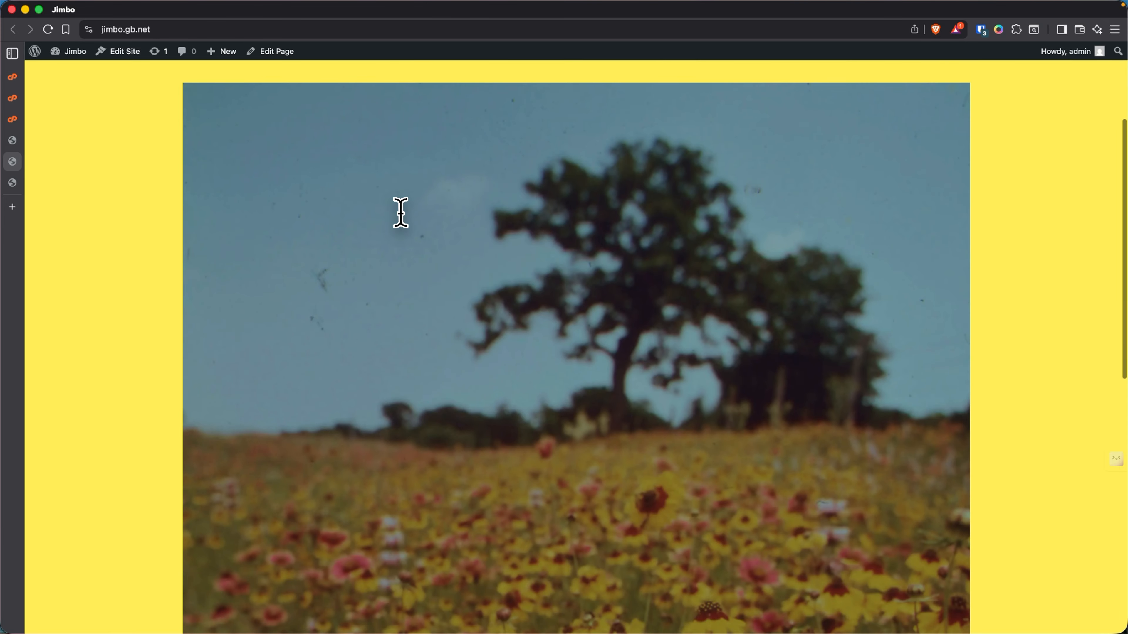
scroll(401, 215, down, 10)
scroll(403, 219, up, 15)
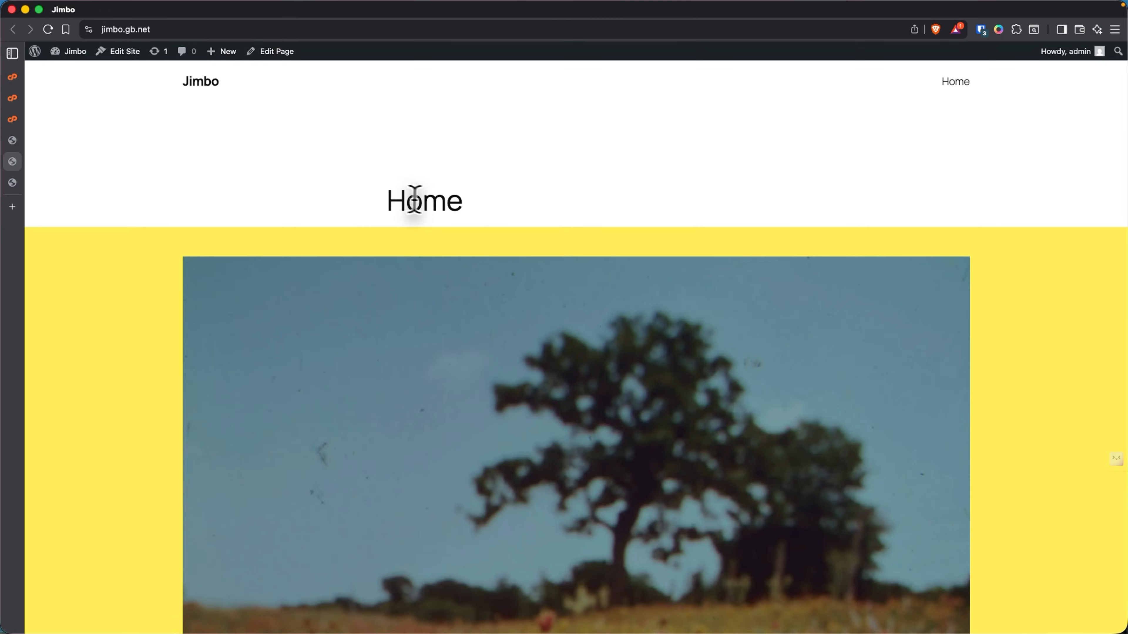
scroll(435, 205, down, 8)
scroll(440, 218, down, 9)
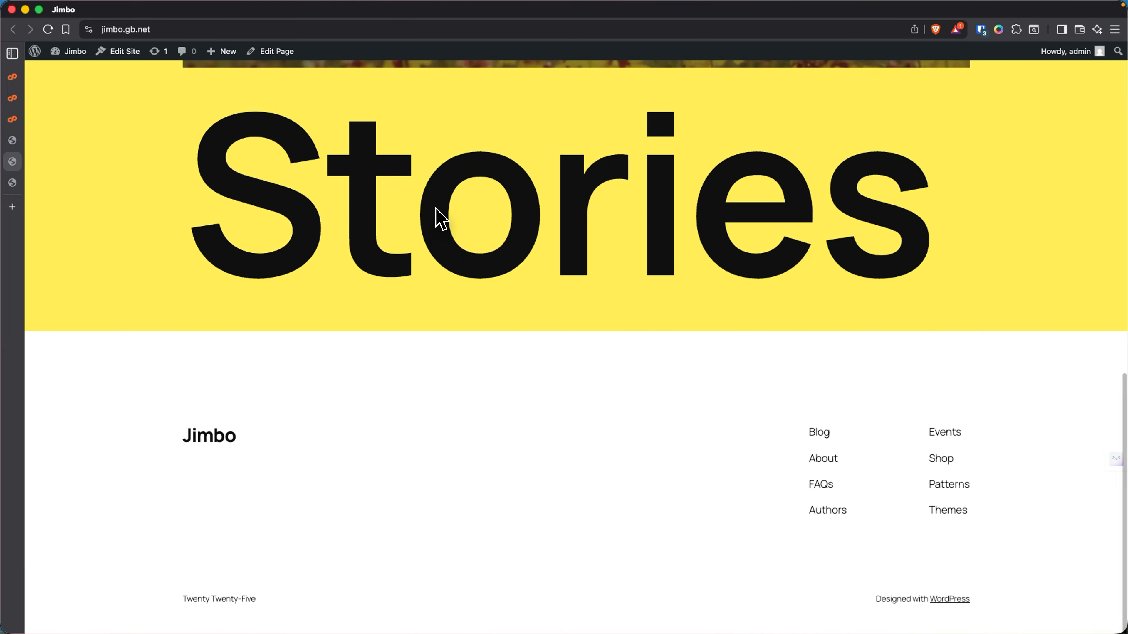
scroll(438, 209, up, 15)
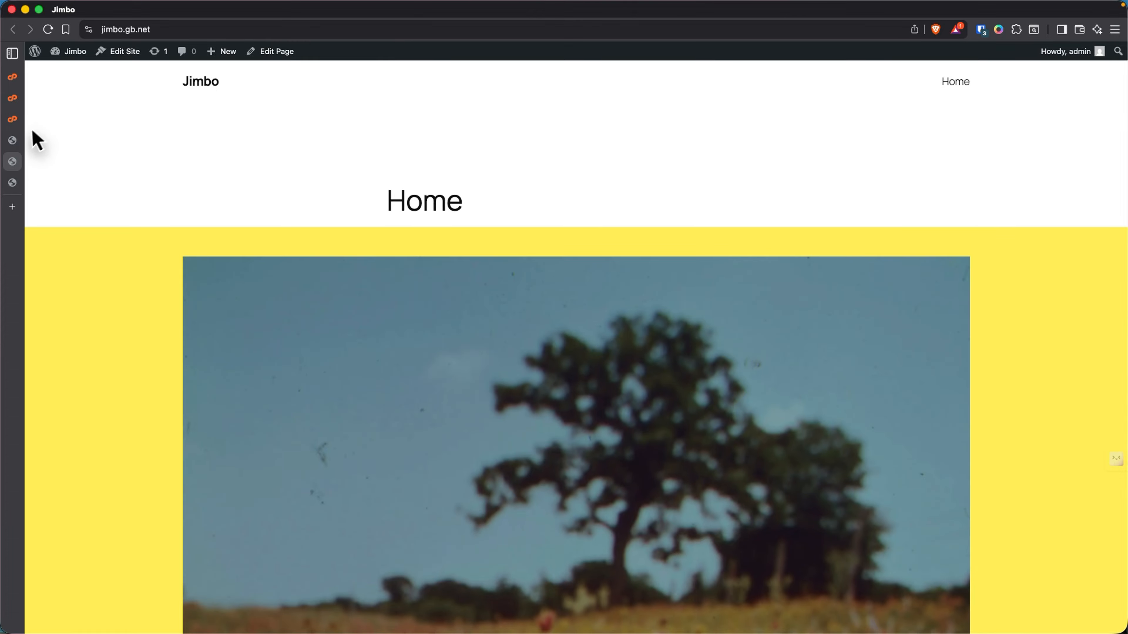
click(24, 140)
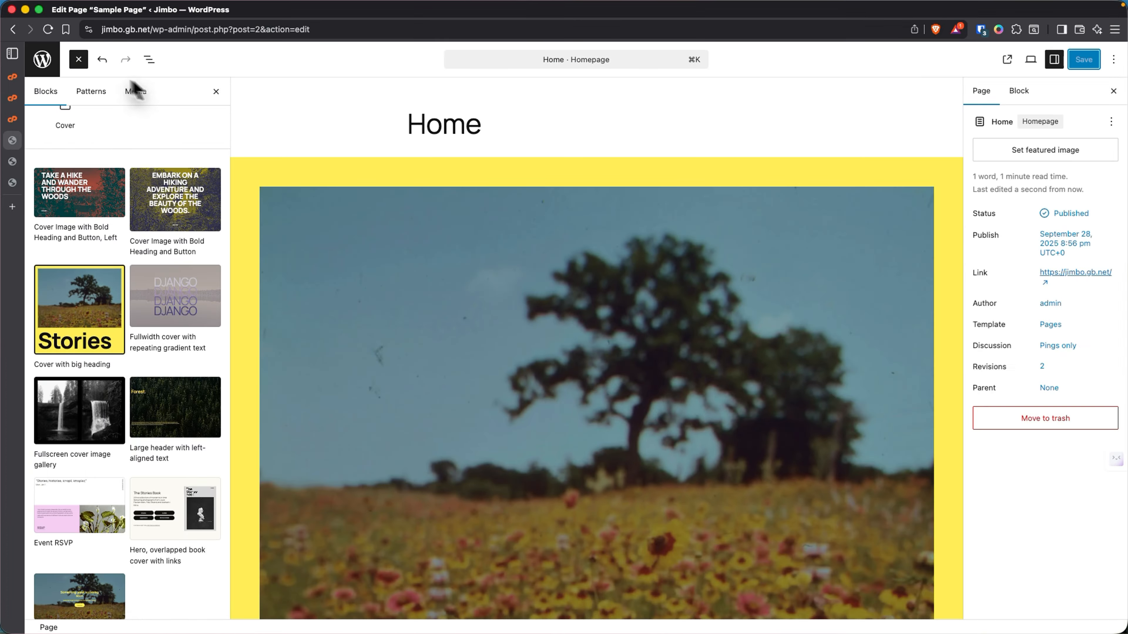
- Exit the editor to Appearance > Themes and view the Twenty Twenty-Three theme details
click(42, 59)
mouse_move(66, 237)
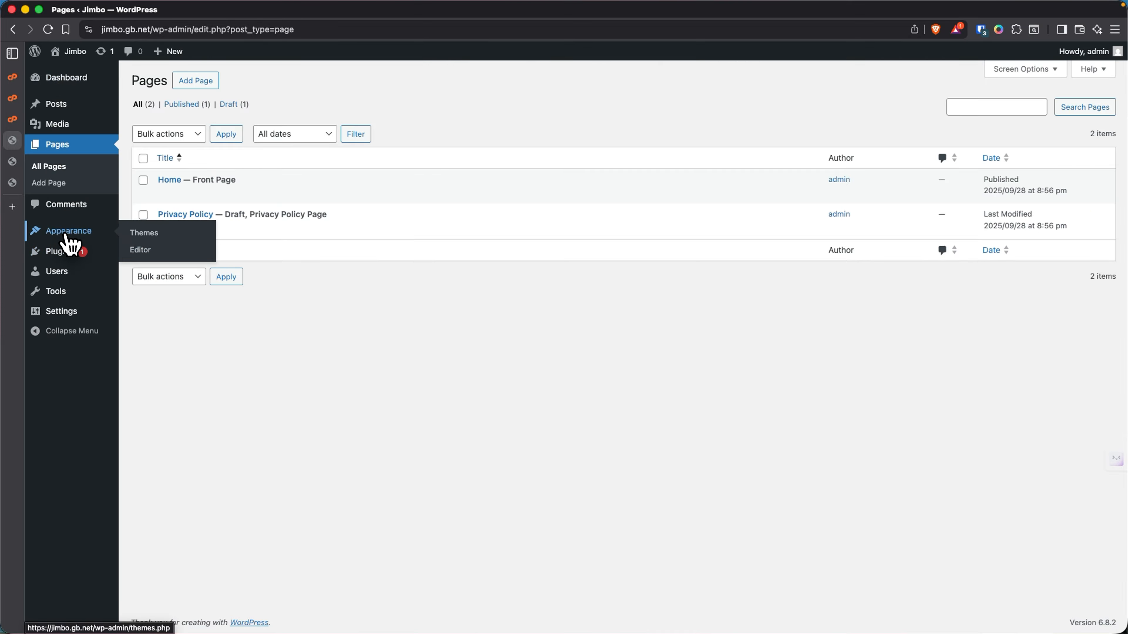
click(145, 233)
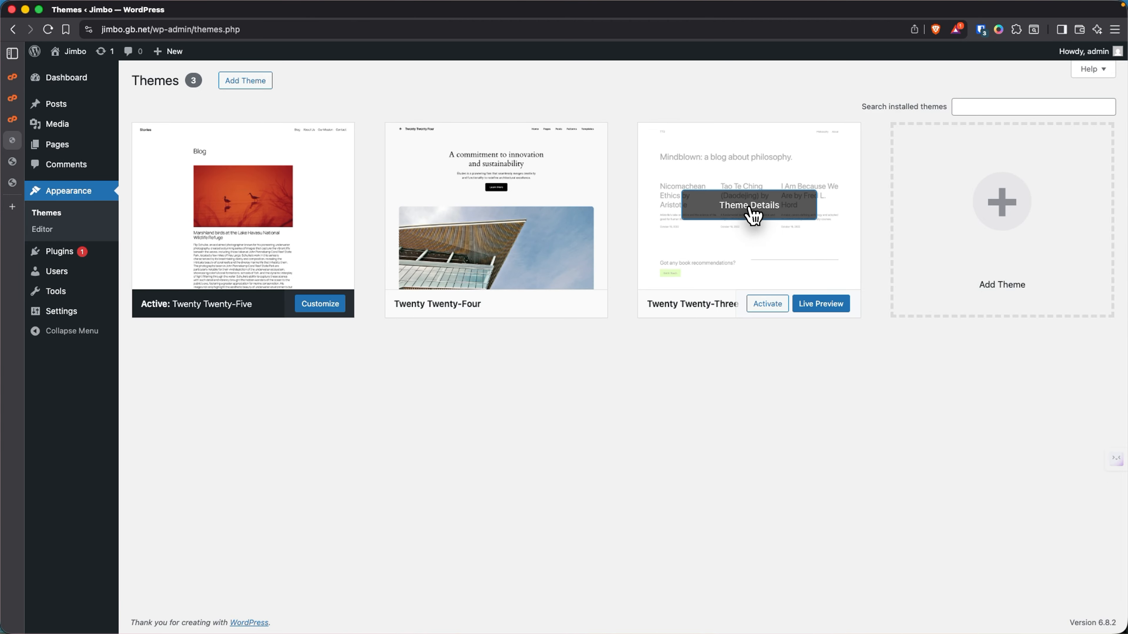
click(753, 216)
- Delete the Twenty Twenty-Three theme and confirm its removal
click(646, 604)
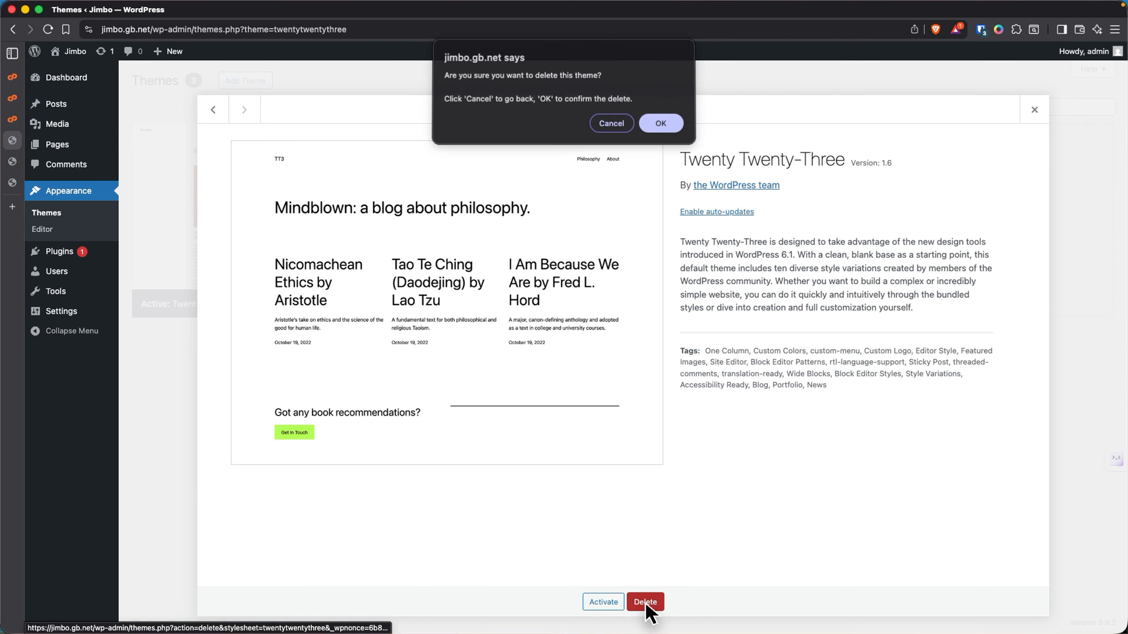
click(661, 124)
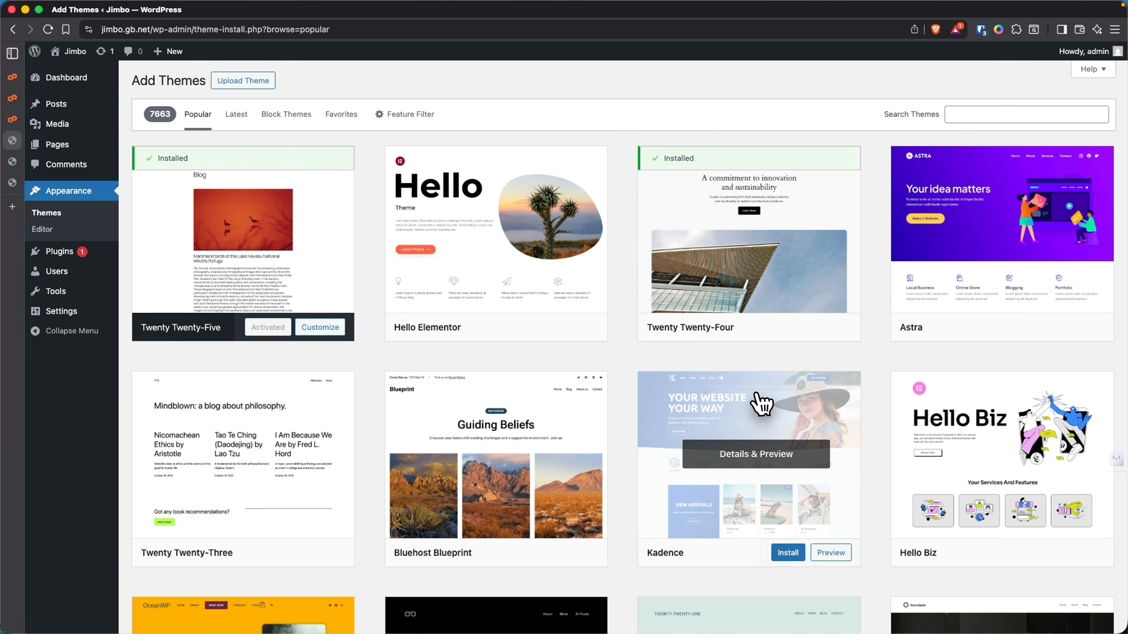
- Install the Astra theme from the Popular list and activate it
mouse_move(984, 231)
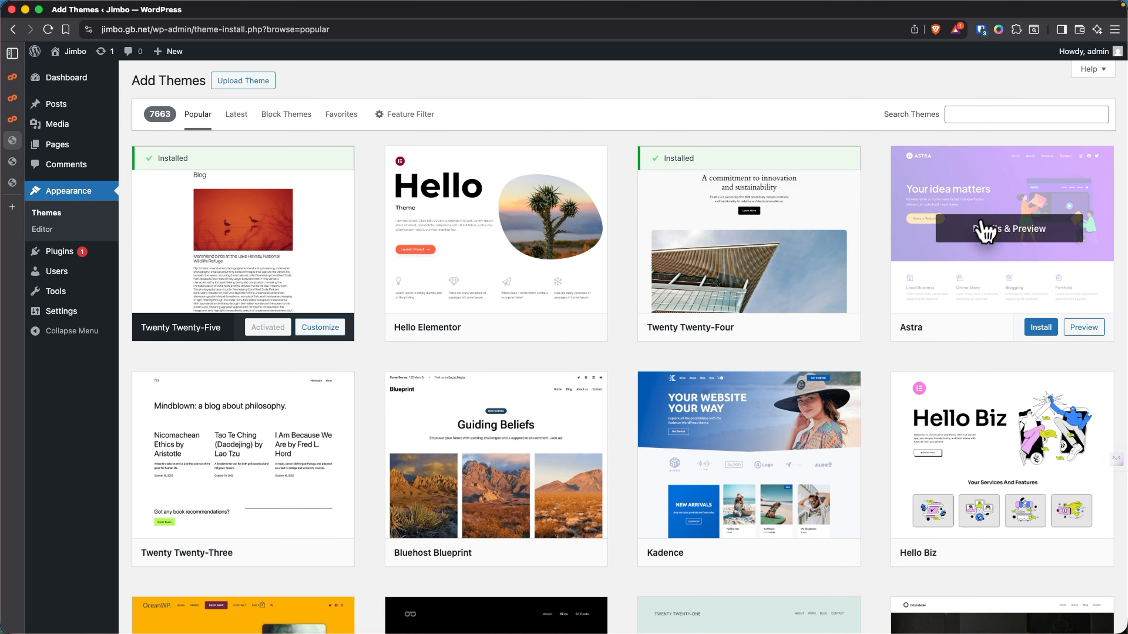
click(1038, 327)
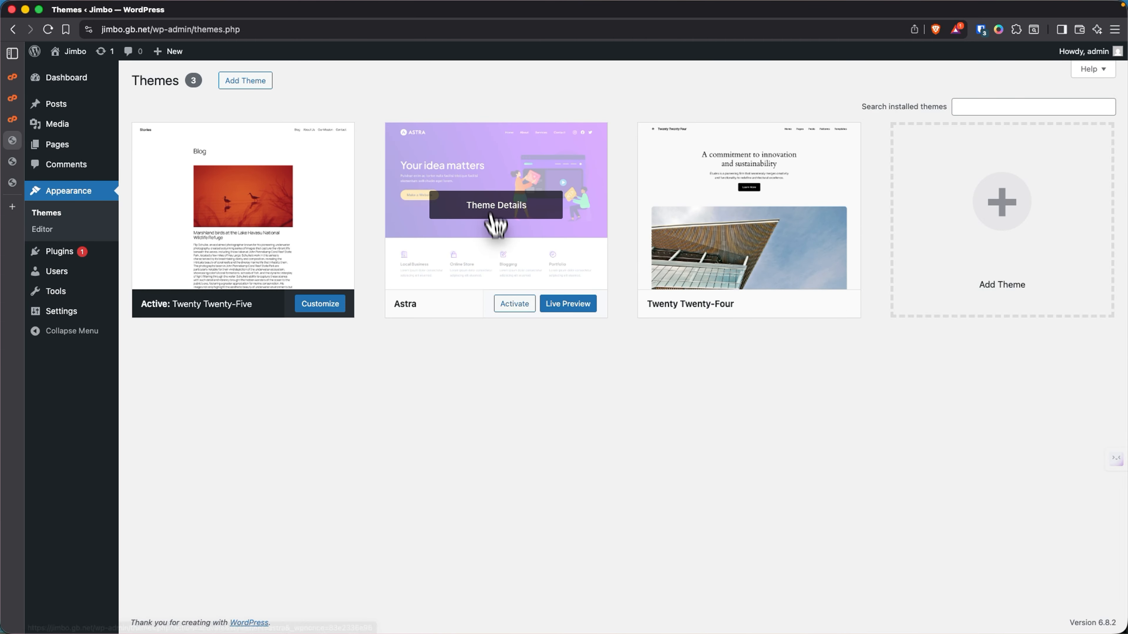
click(515, 304)
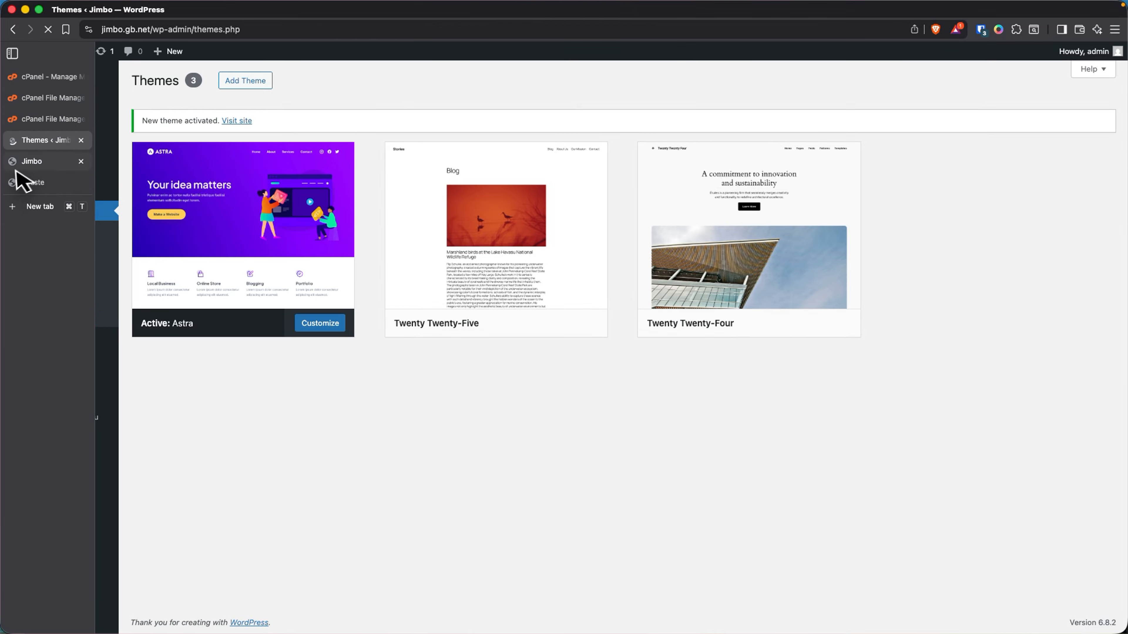
click(18, 183)
click(25, 166)
right_click(274, 138)
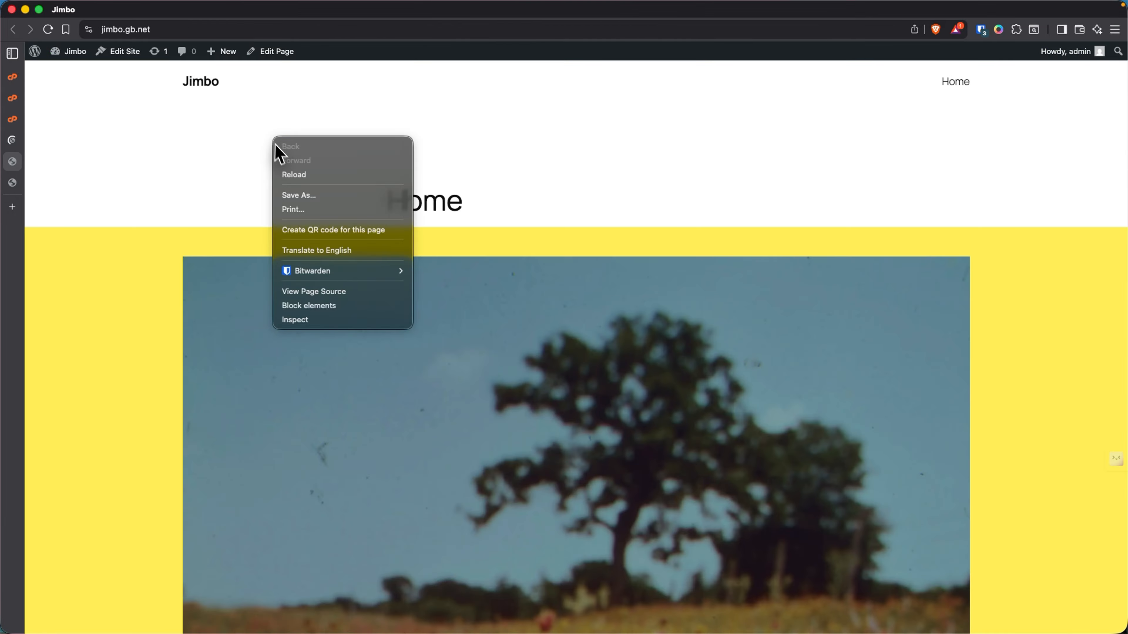
click(293, 175)
scroll(269, 186, down, 15)
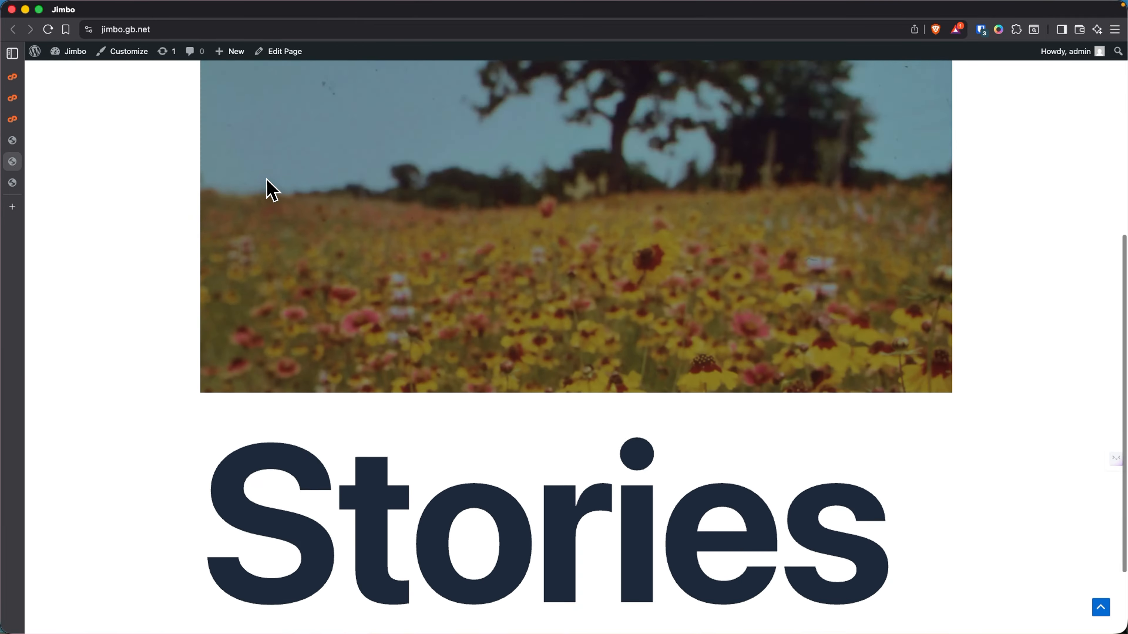
scroll(271, 189, up, 10)
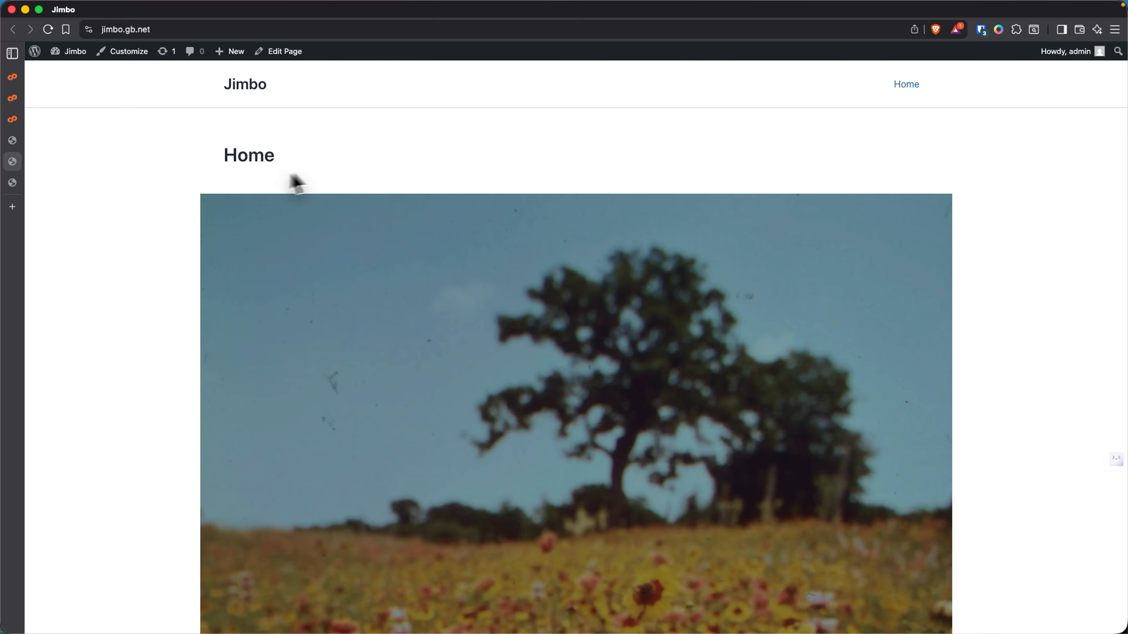
mouse_move(25, 118)
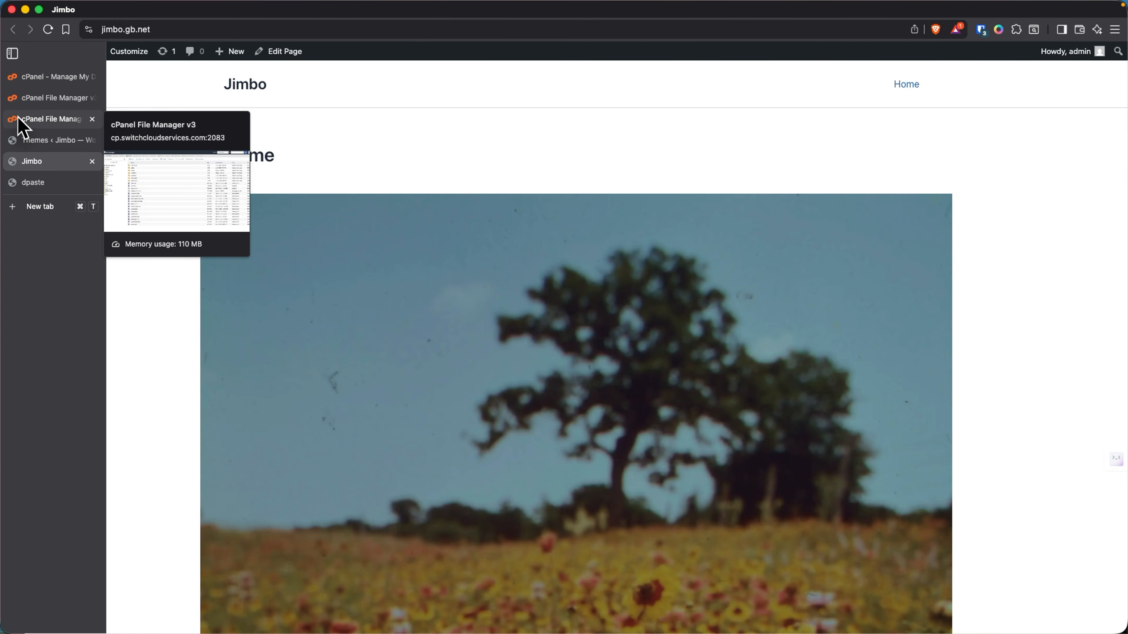
click(20, 140)
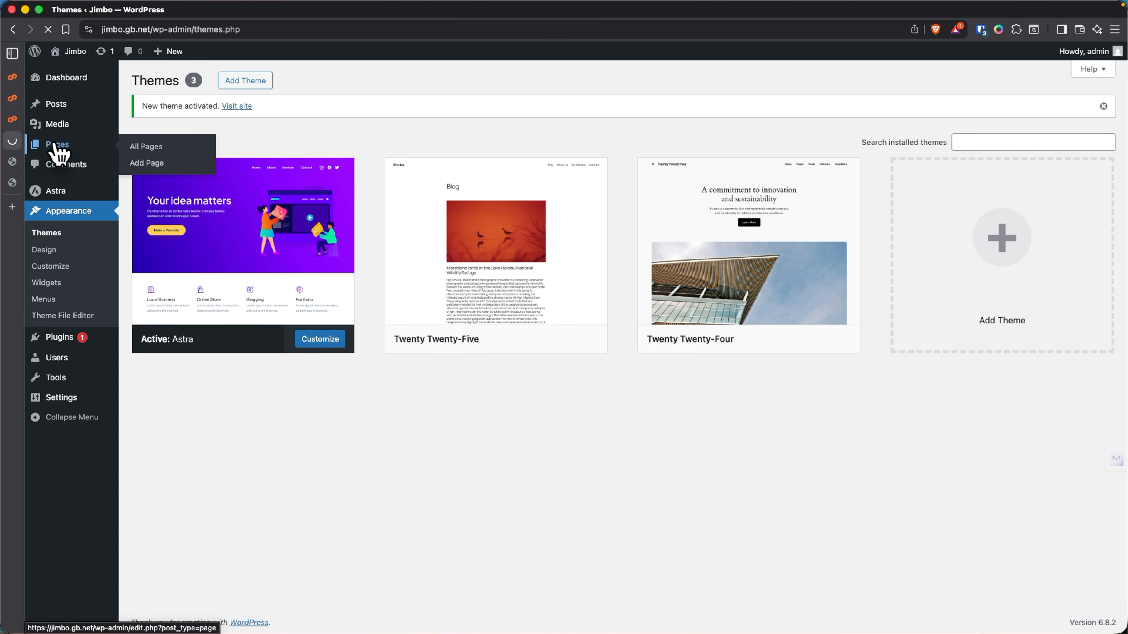
- Create a new page titled Services with paragraphs Talent Placement and Digital Skills Training
click(58, 153)
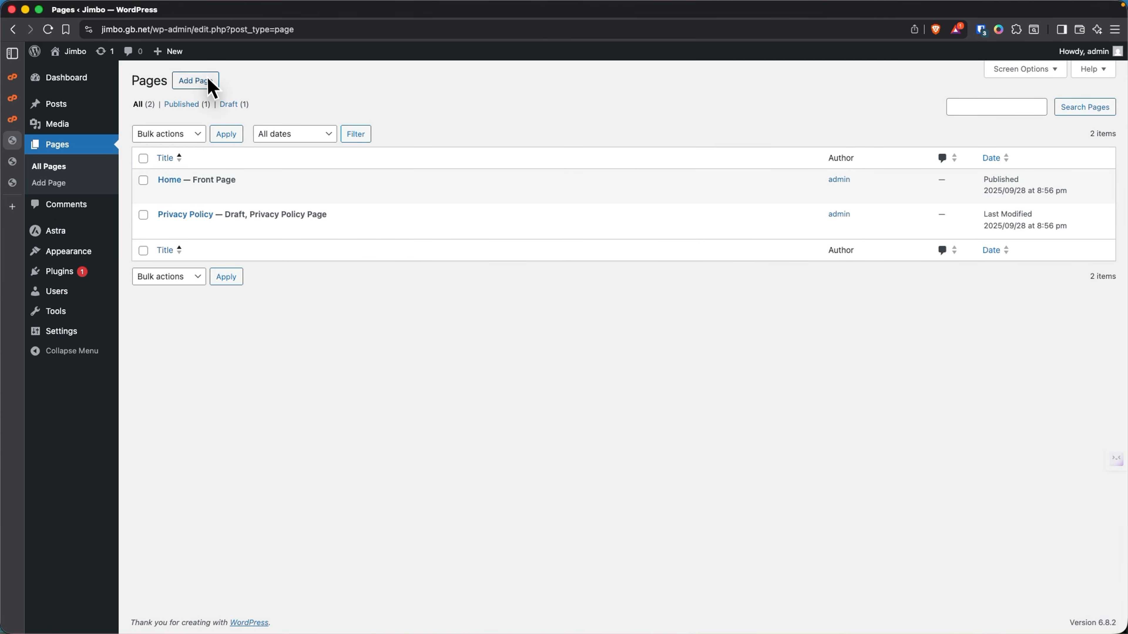
click(208, 80)
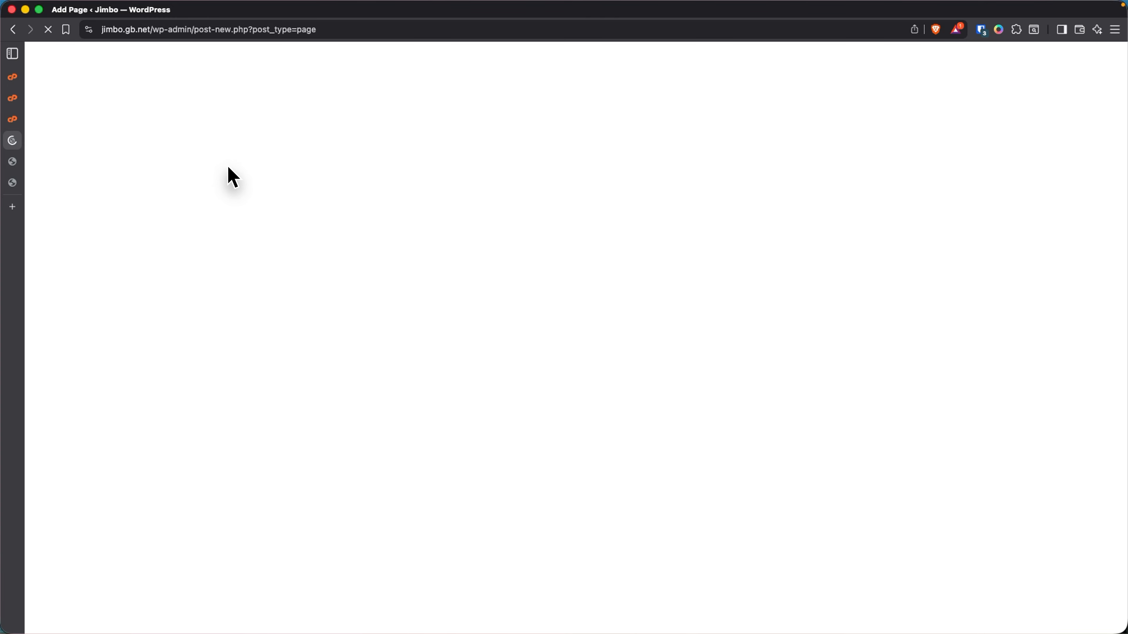
text(Services)
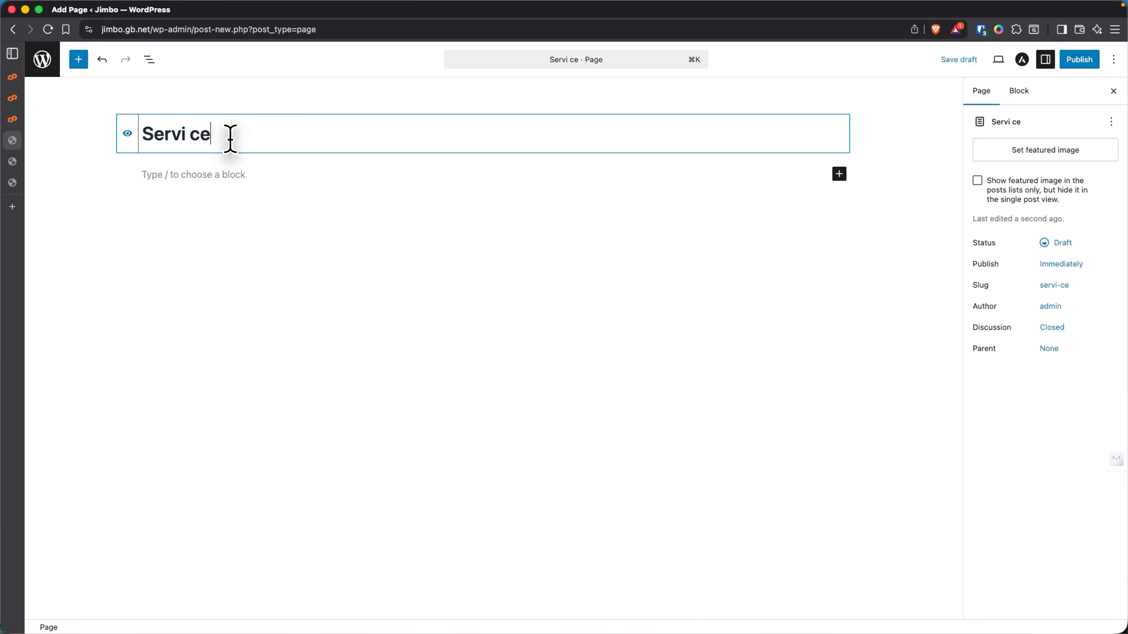
click(229, 171)
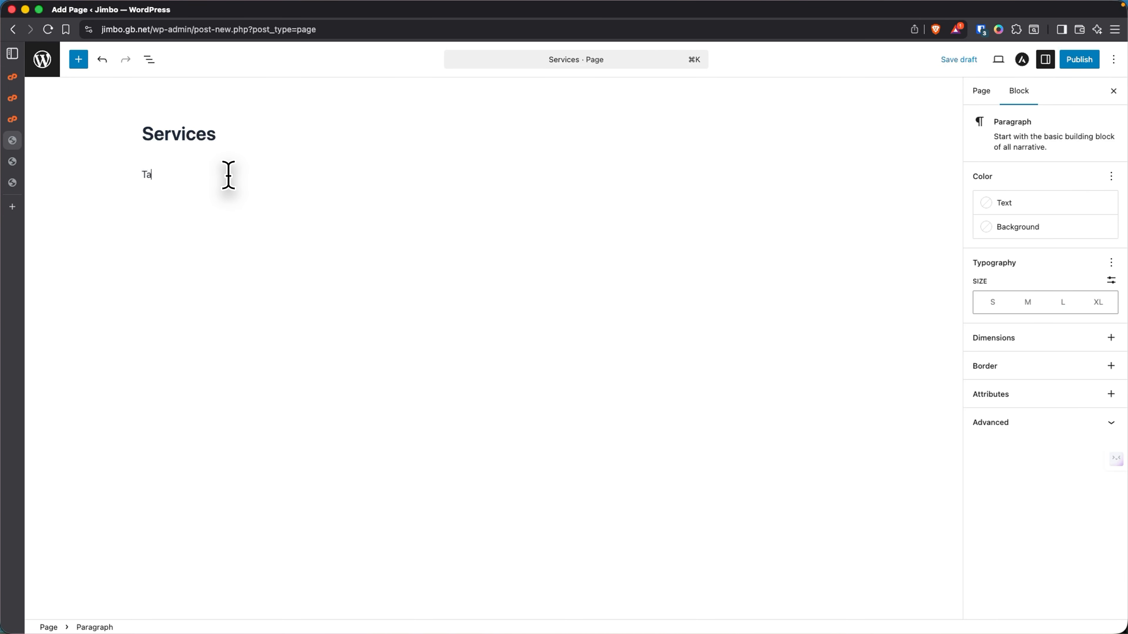
text(Talent)
text(Placement Digital Skills Training)
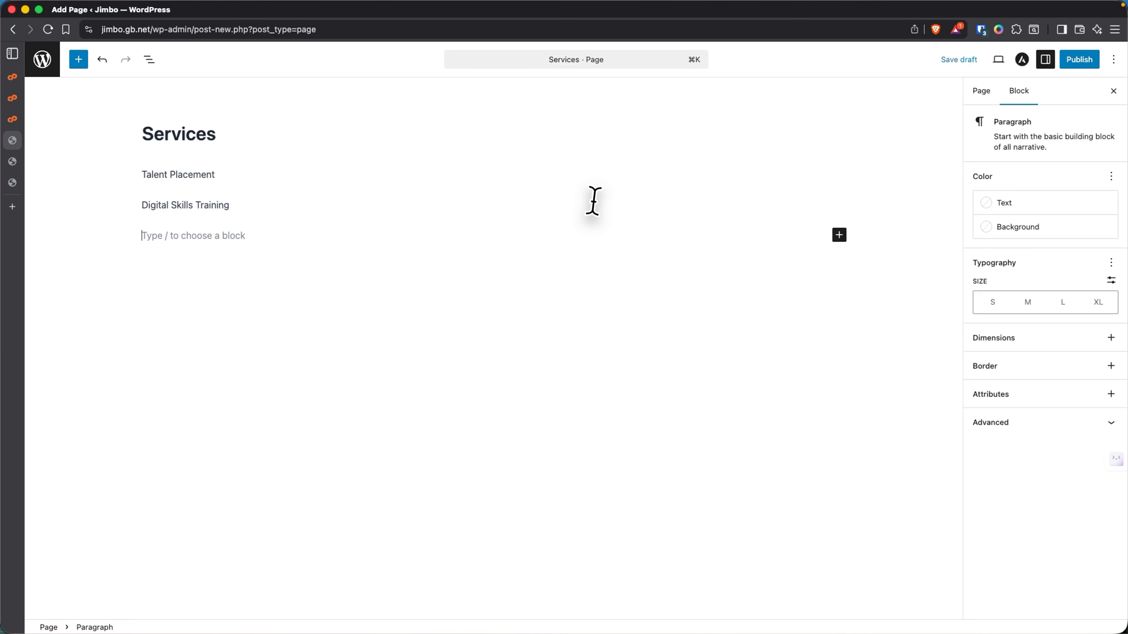
- Publish the Services page, then select the empty paragraph below the service names
click(1066, 62)
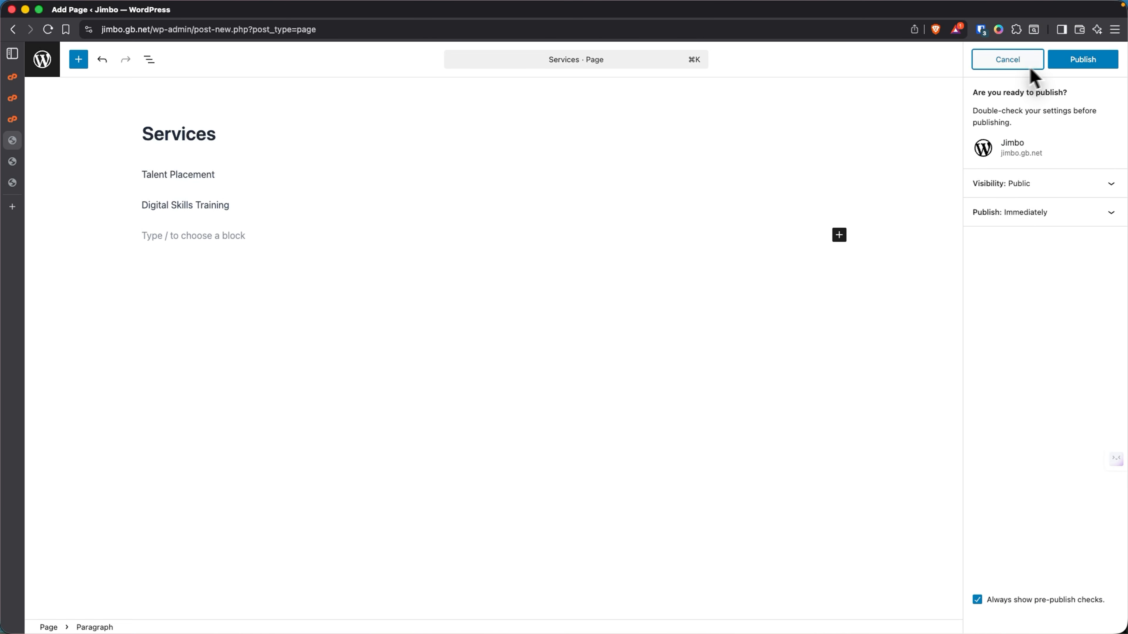
click(1087, 66)
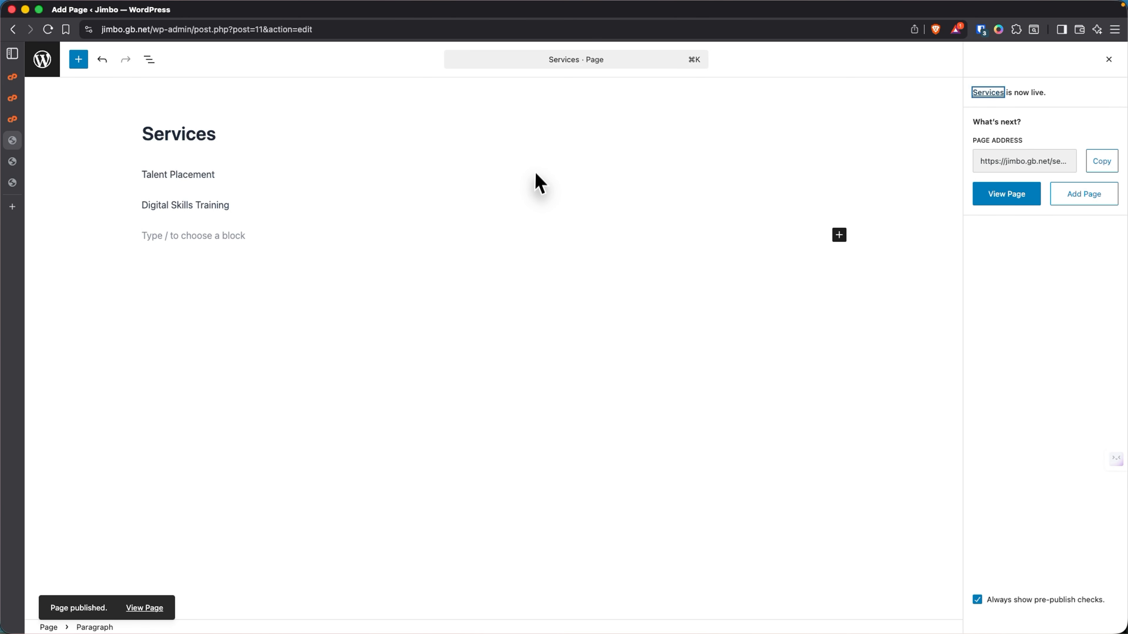
click(233, 208)
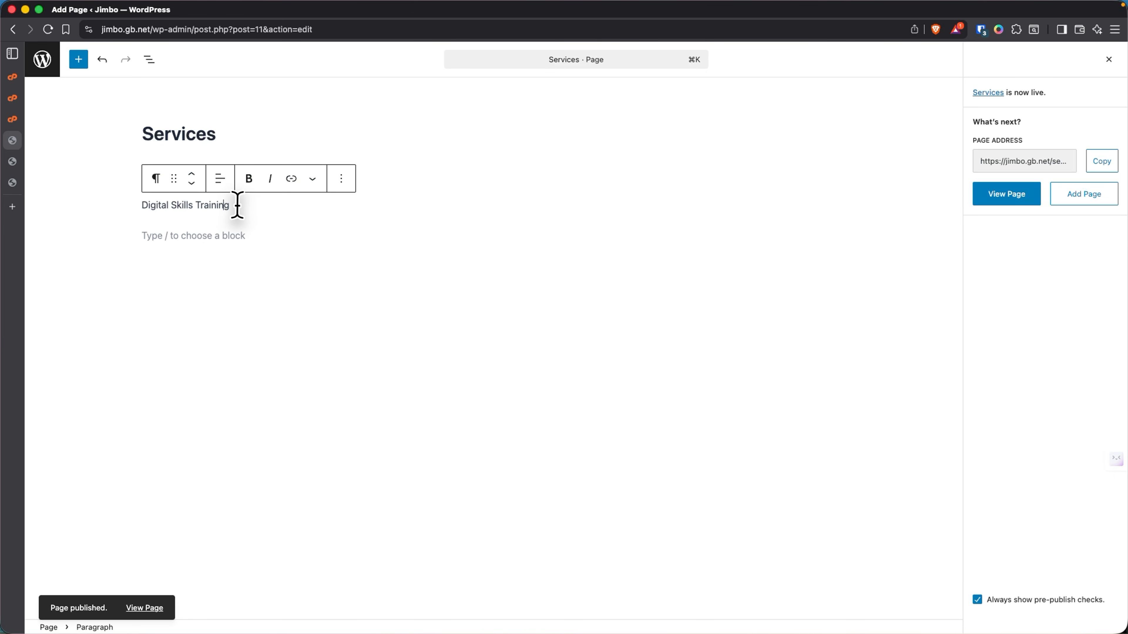
click(145, 233)
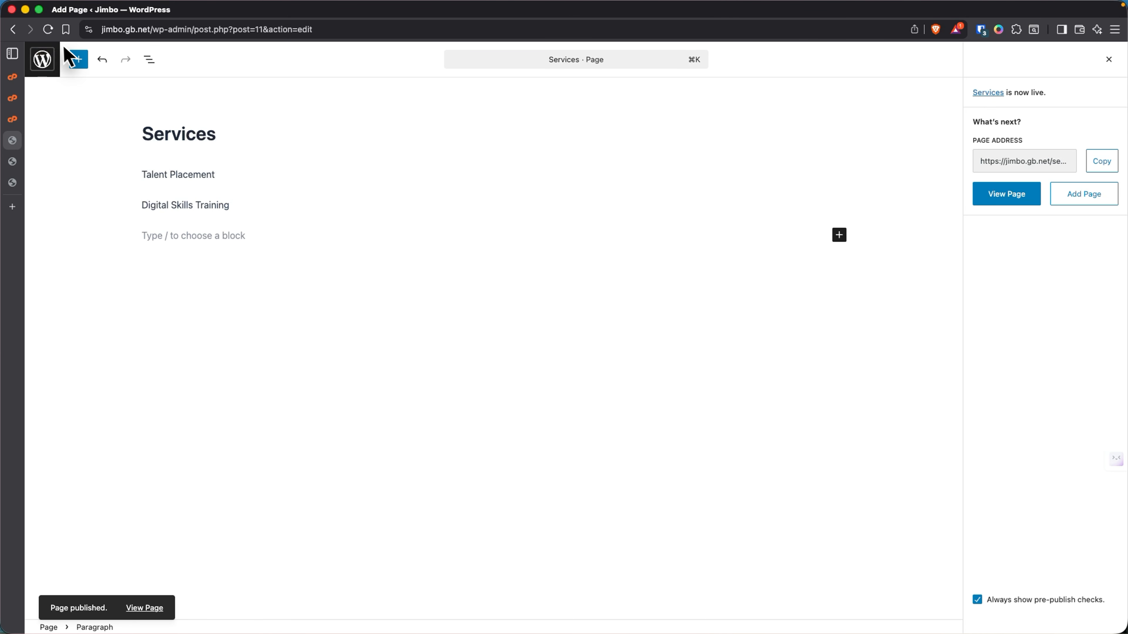
- Insert a Group block below the services and switch it to the Row layout
click(80, 62)
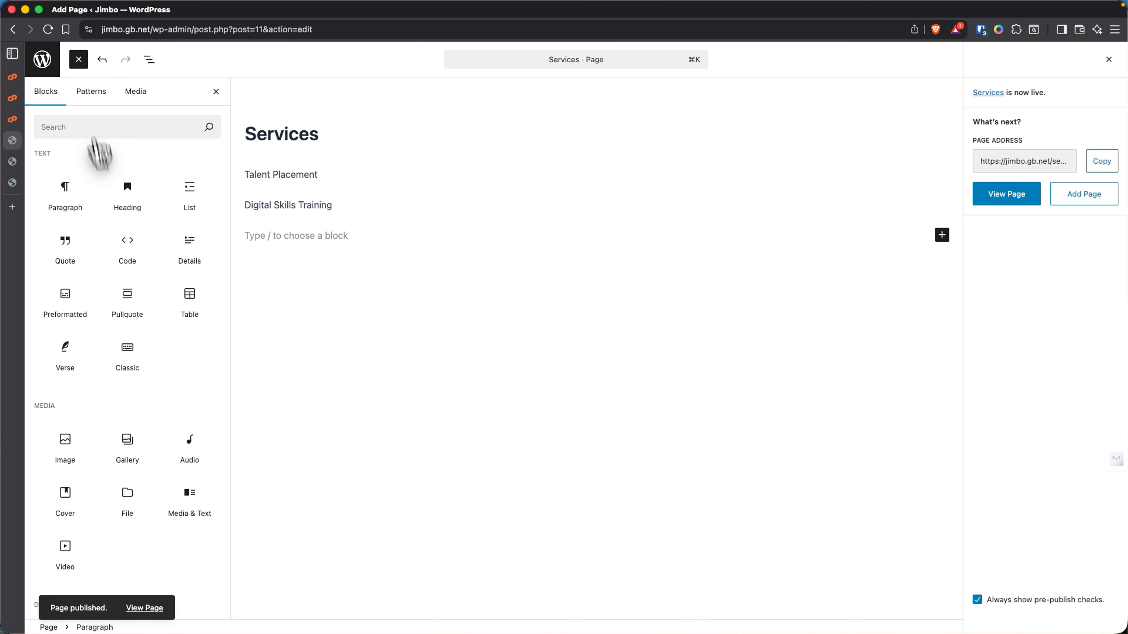
click(75, 128)
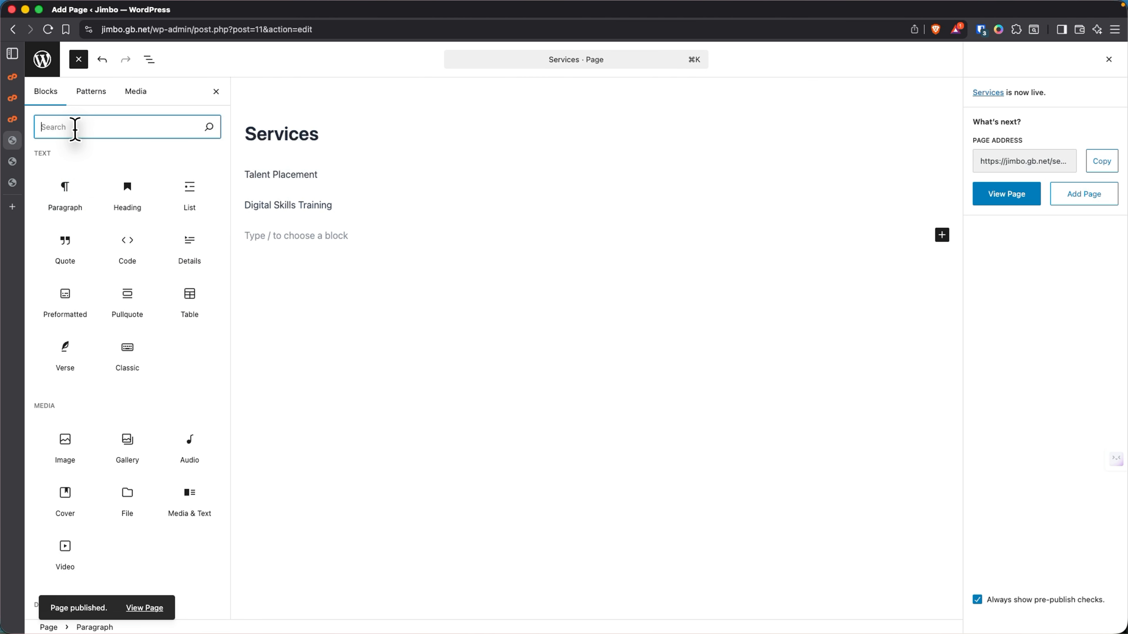
text(Group)
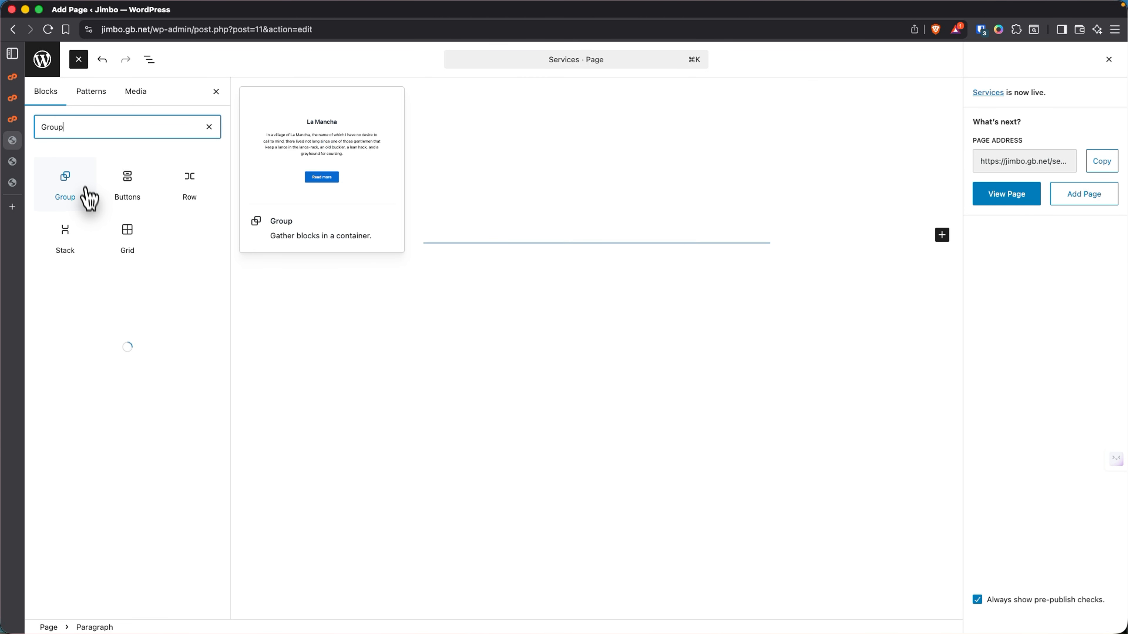
click(73, 198)
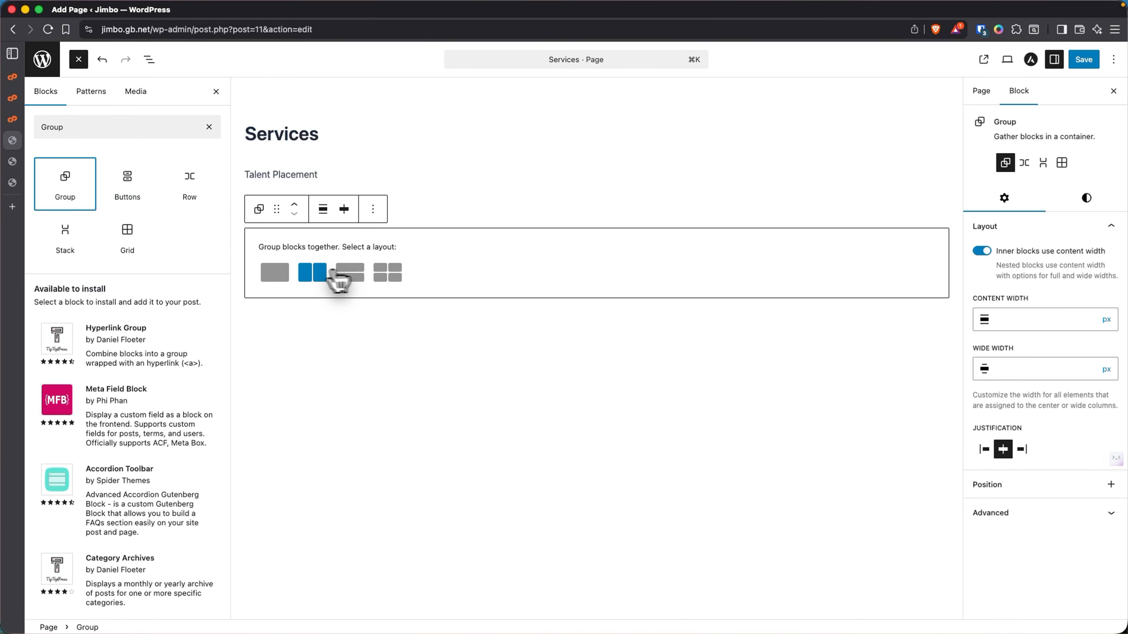
click(314, 275)
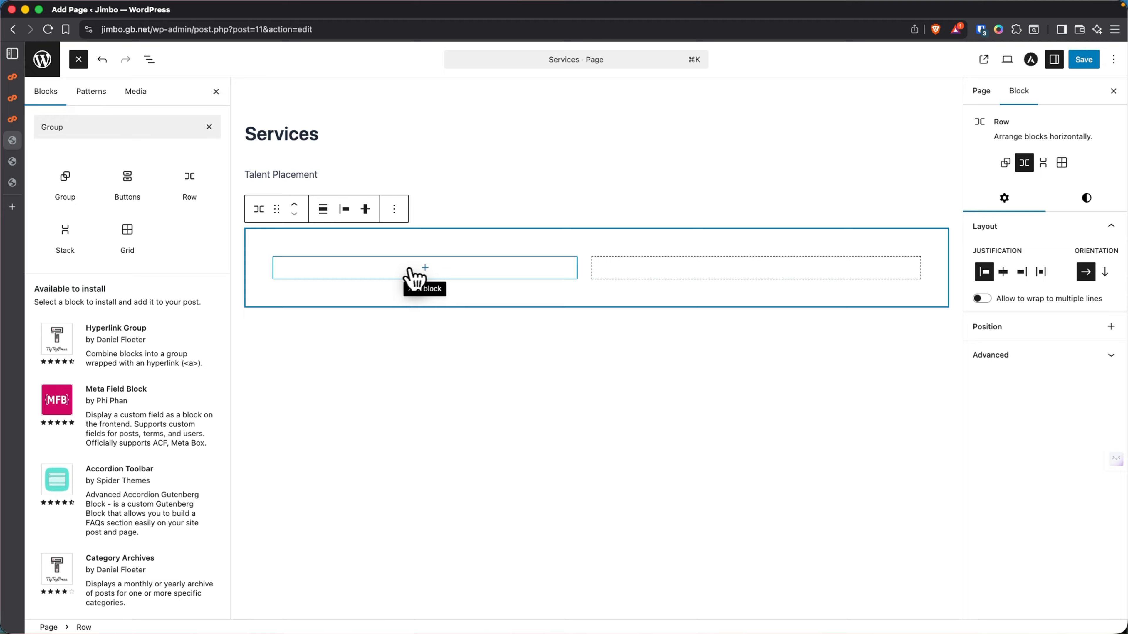
- Add a paragraph in the row's first slot reading 'This is the description of the Talent Placement'
click(425, 268)
click(425, 268)
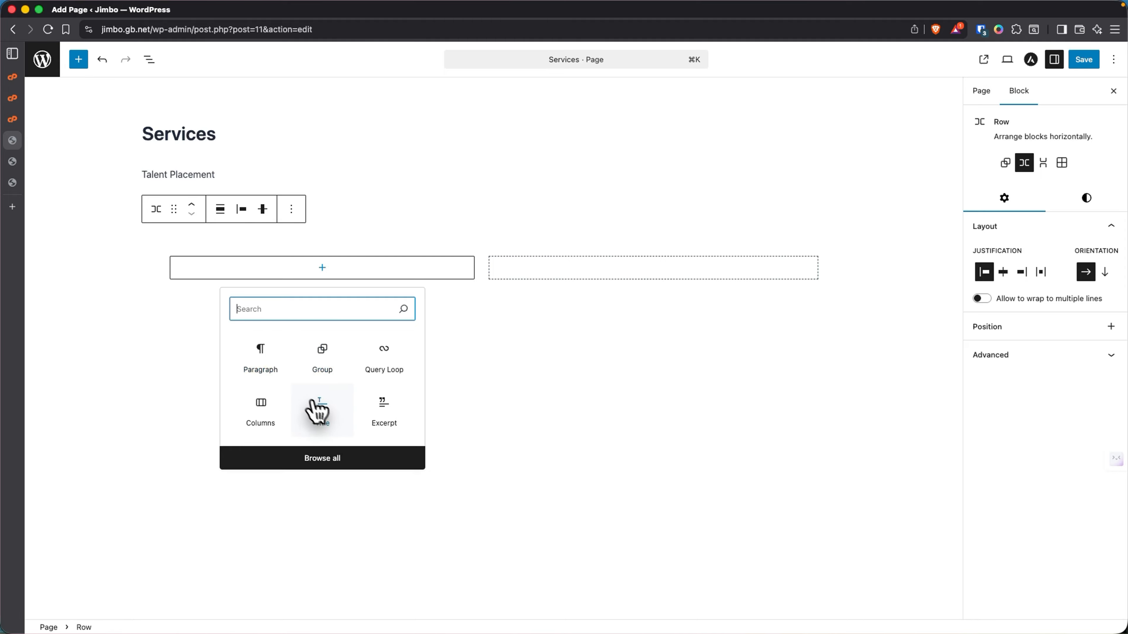
click(269, 372)
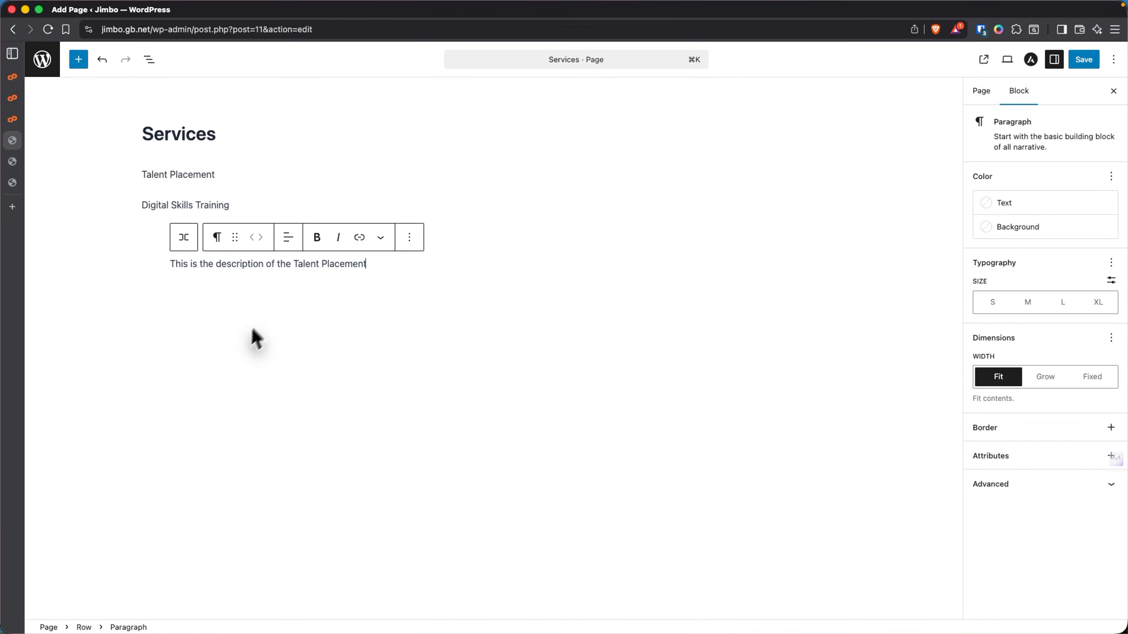
click(262, 280)
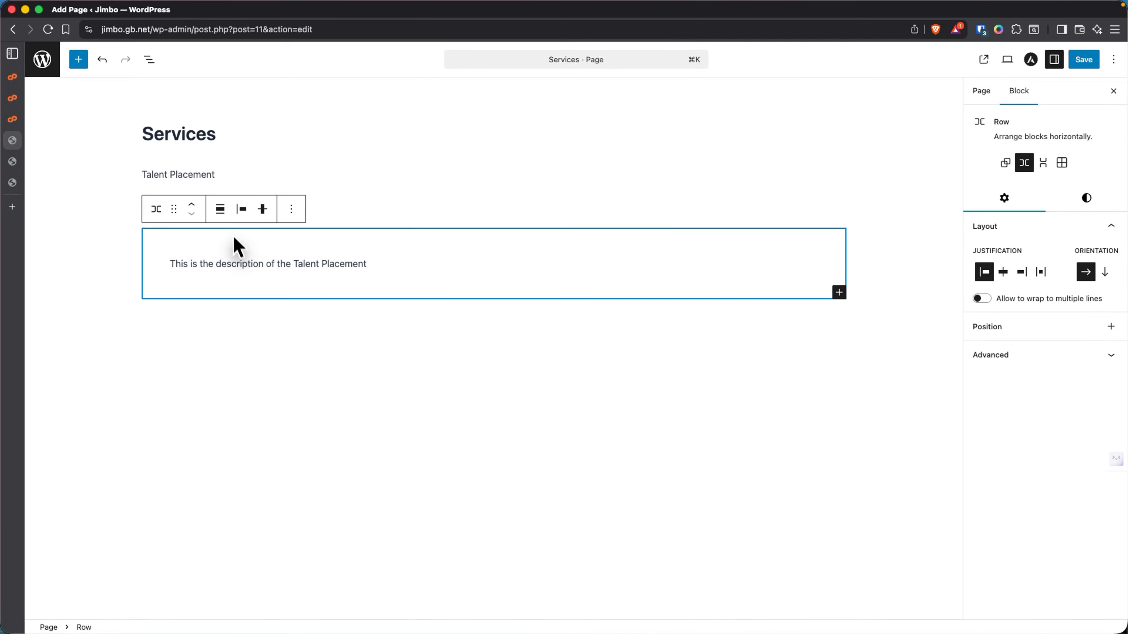
- Duplicate the Talent Placement description paragraph inside the row using List View
click(149, 60)
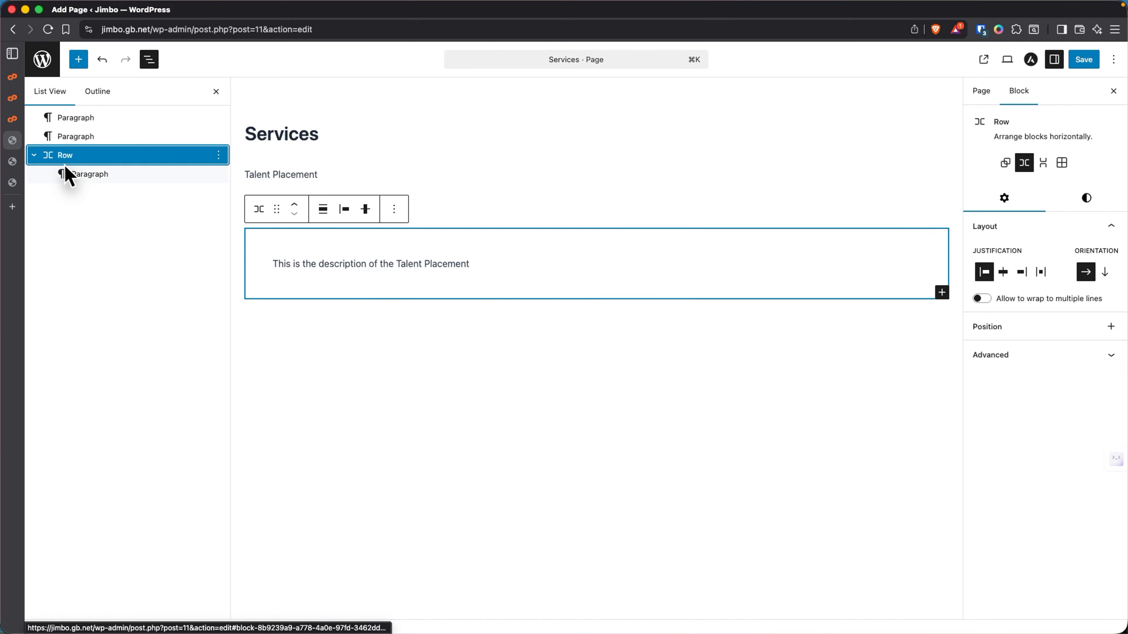
click(91, 177)
right_click(90, 179)
click(115, 252)
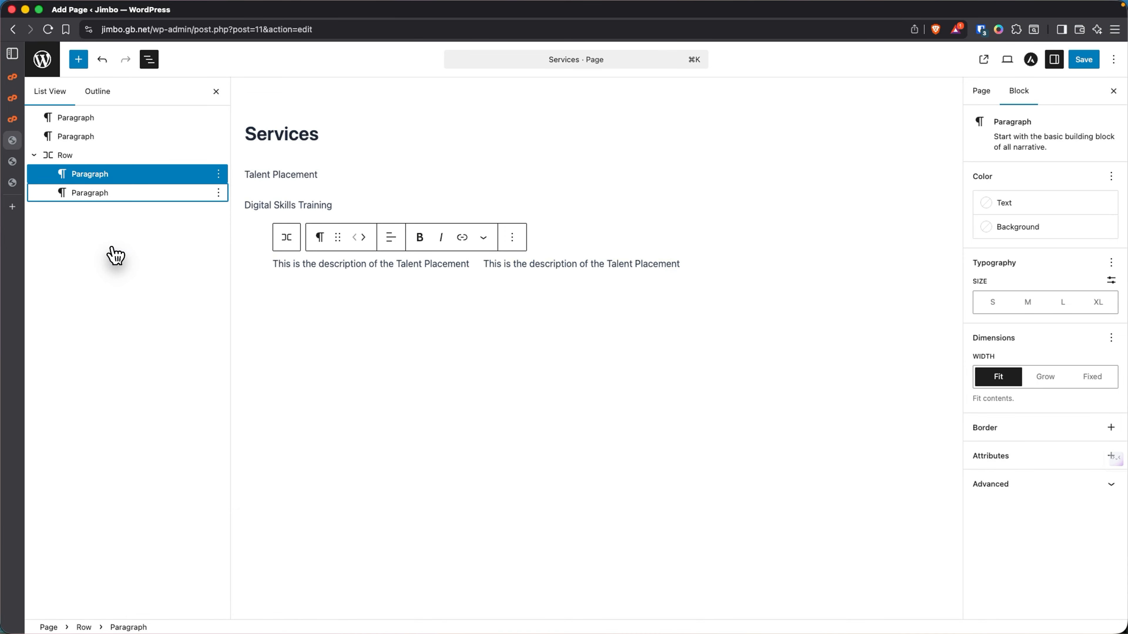
- Check the two side-by-side description paragraphs by selecting each in turn
click(96, 196)
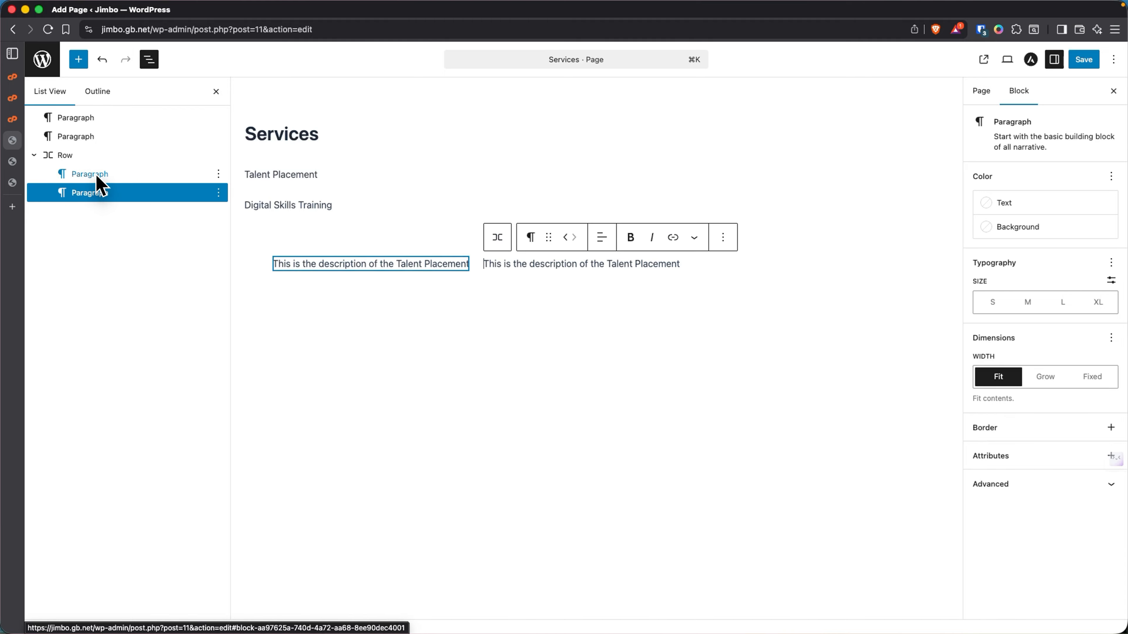
click(97, 177)
click(93, 198)
click(91, 177)
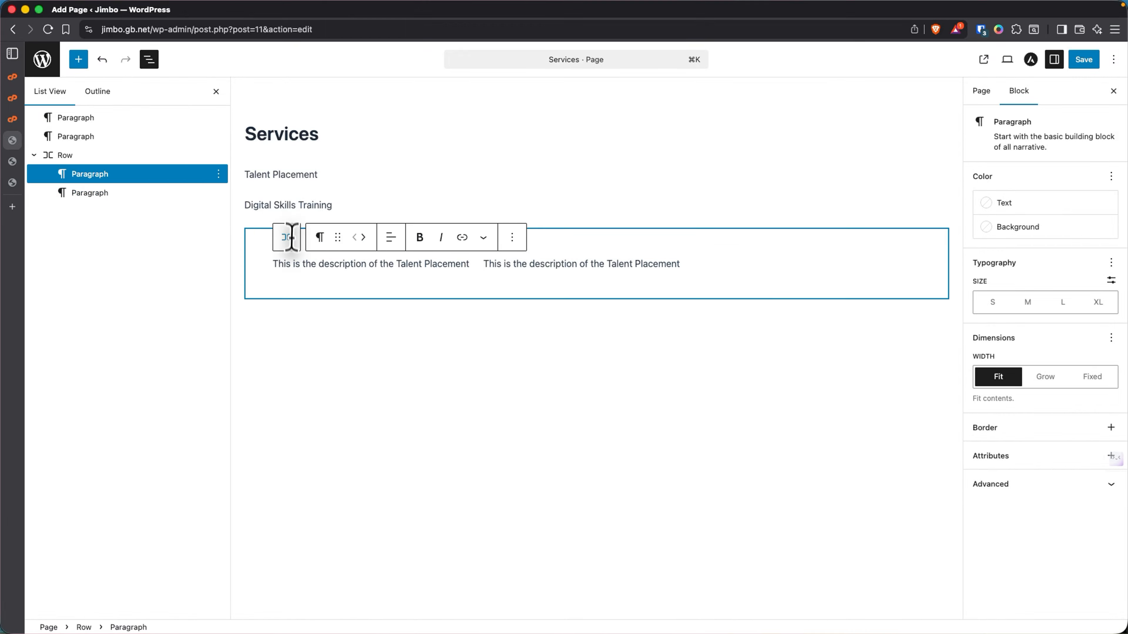
click(485, 267)
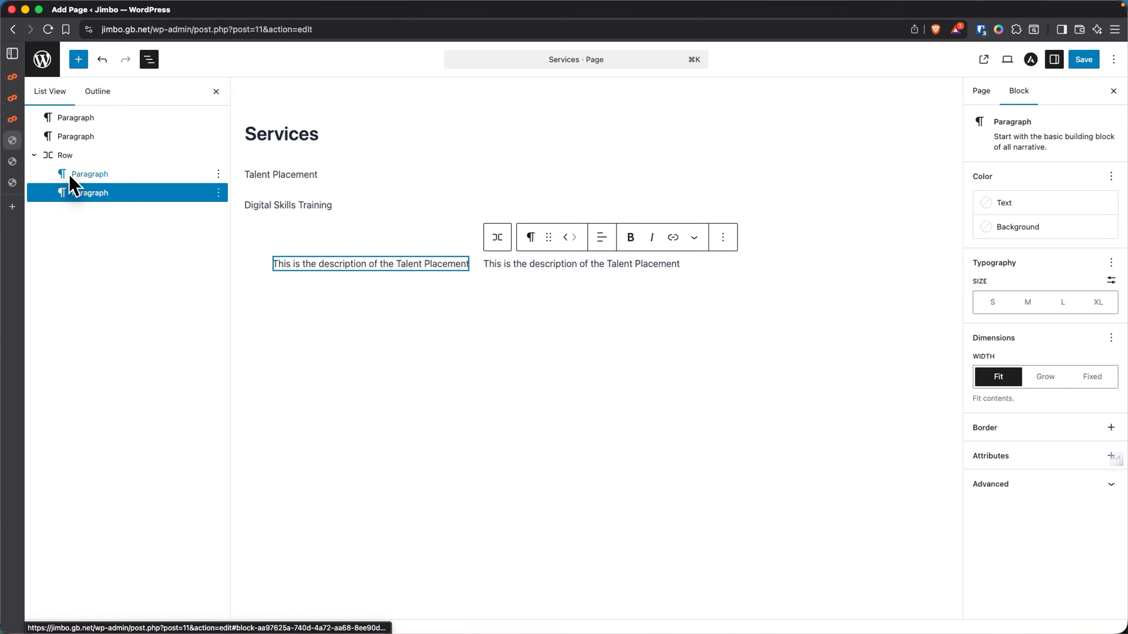
click(78, 59)
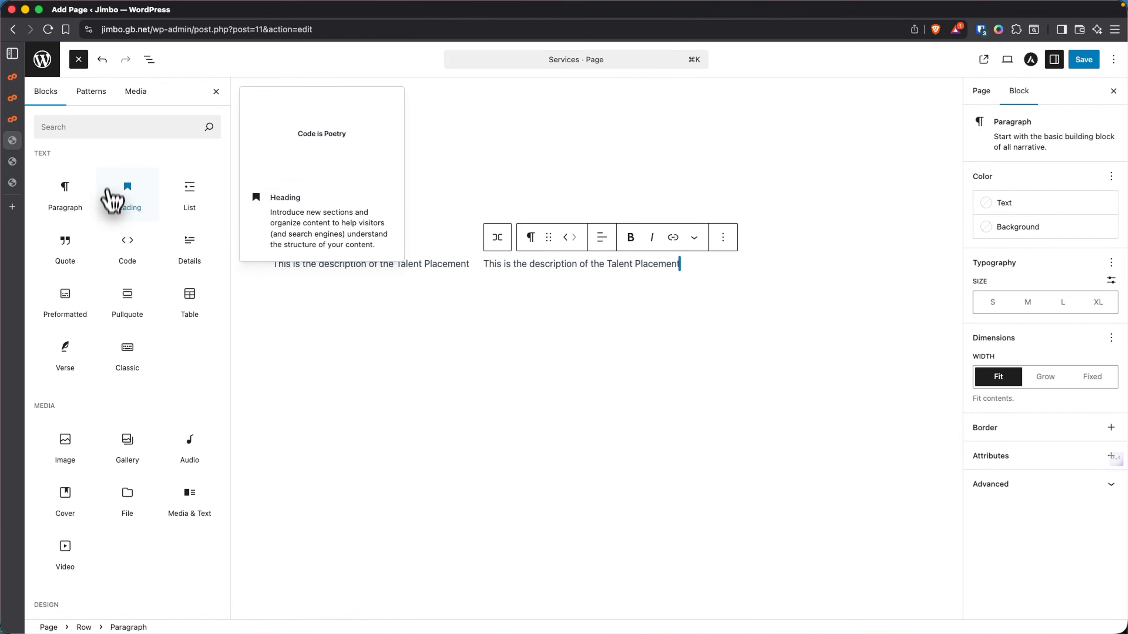
- Insert a Columns block with the single 100 column layout
click(103, 128)
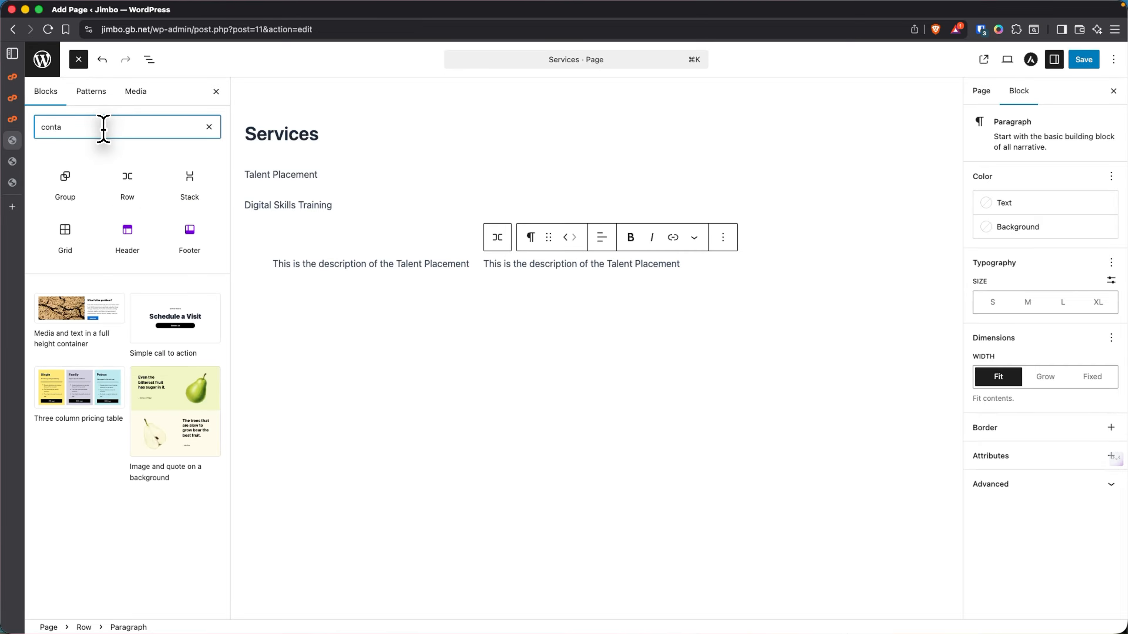
key(BackSpace)
key(BackSpace)
key(BackSpace)
key(BackSpace)
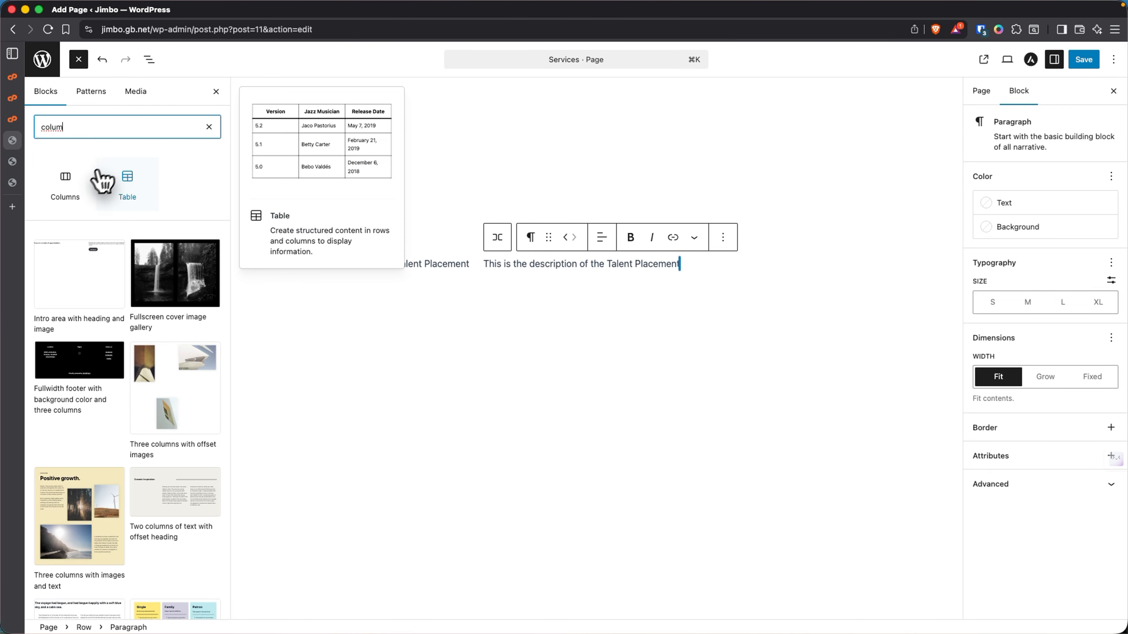
click(68, 183)
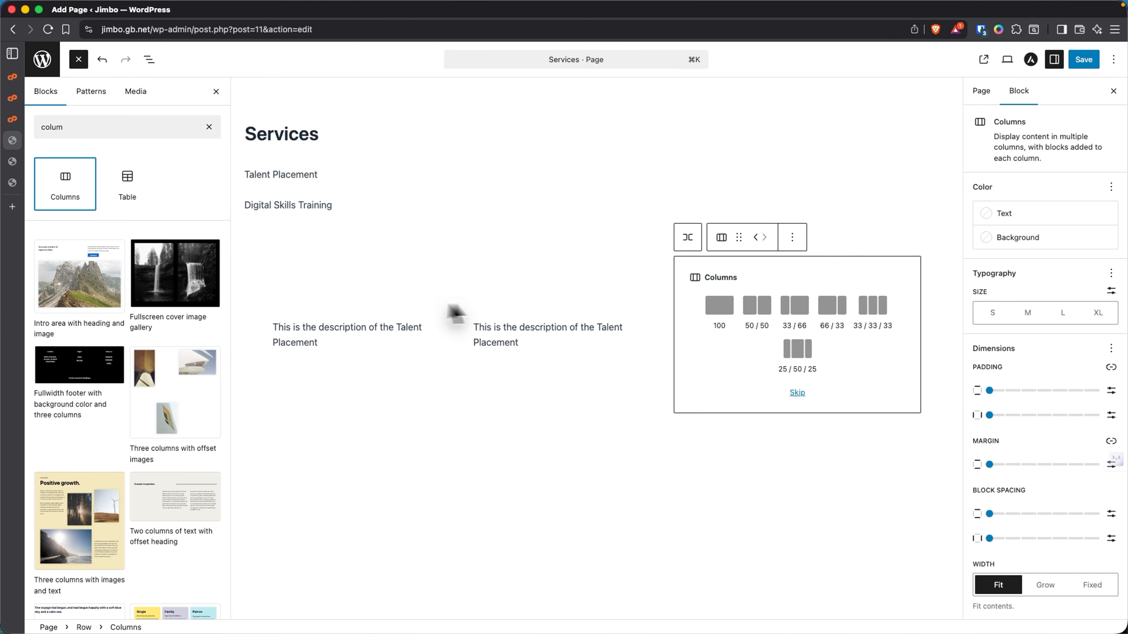
click(717, 311)
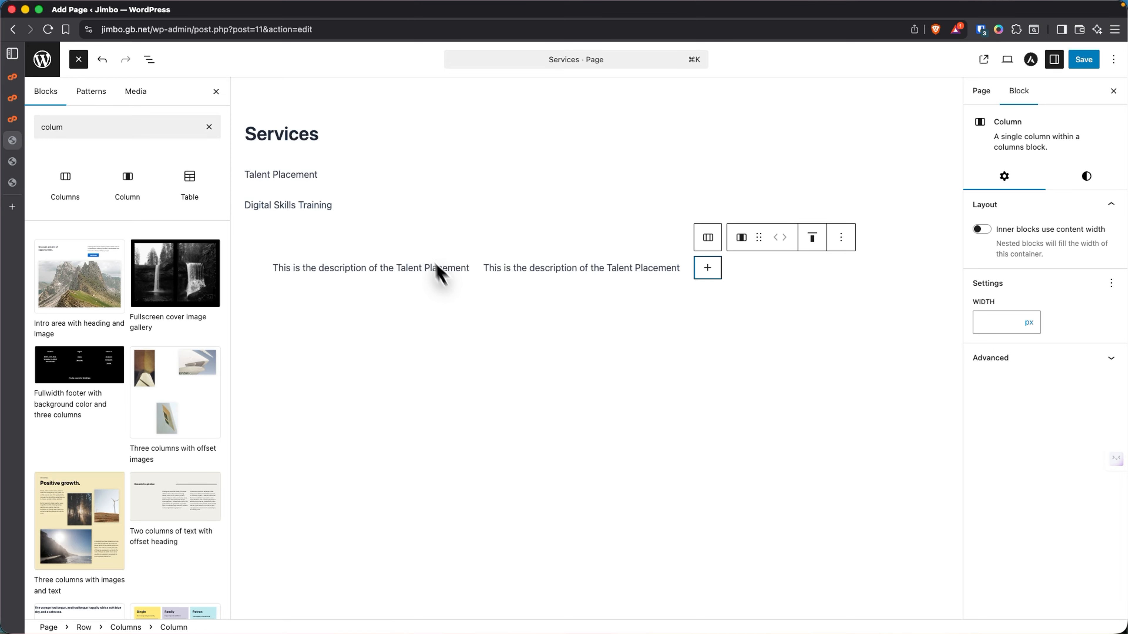
- Move a description paragraph into the column and duplicate the column via List View
click(155, 64)
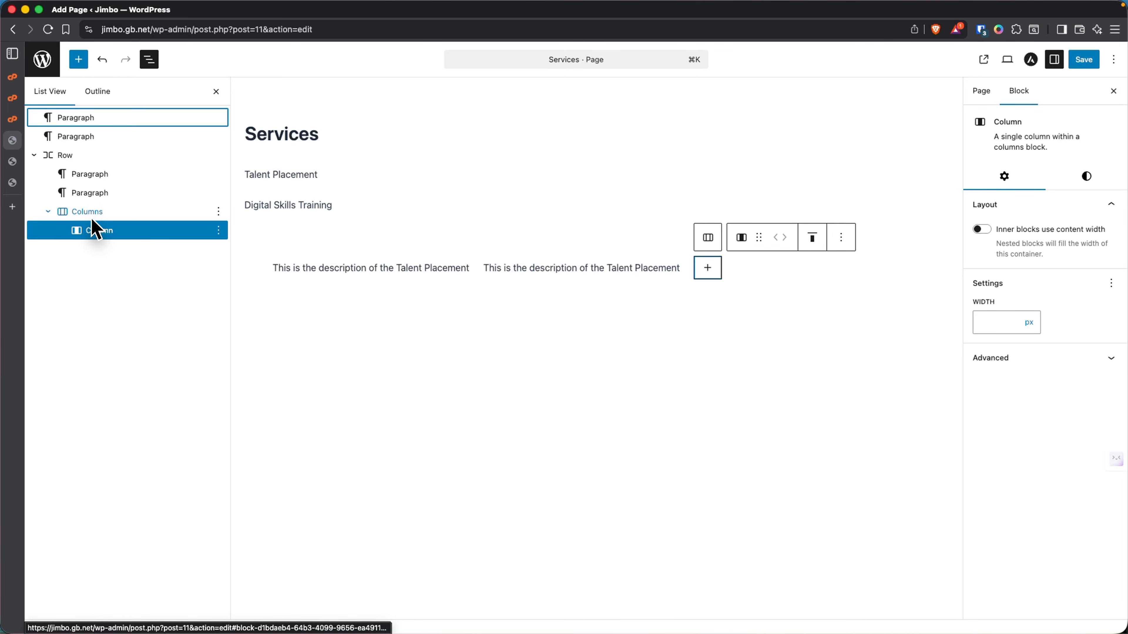
drag(94, 229, 80, 174)
drag(88, 218, 93, 214)
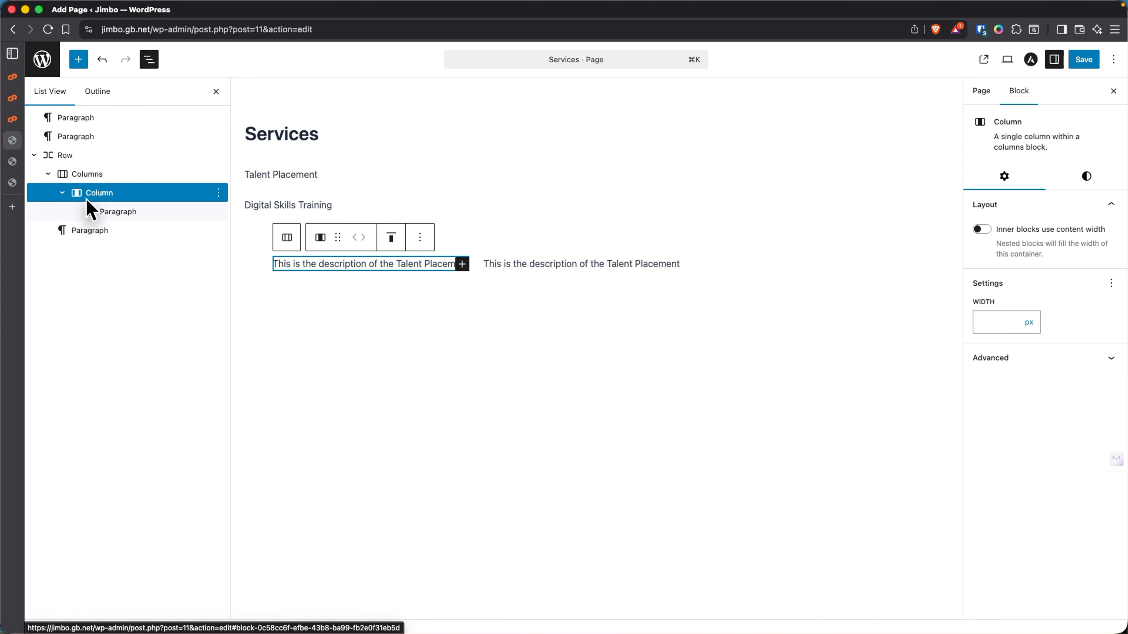
right_click(93, 200)
click(116, 256)
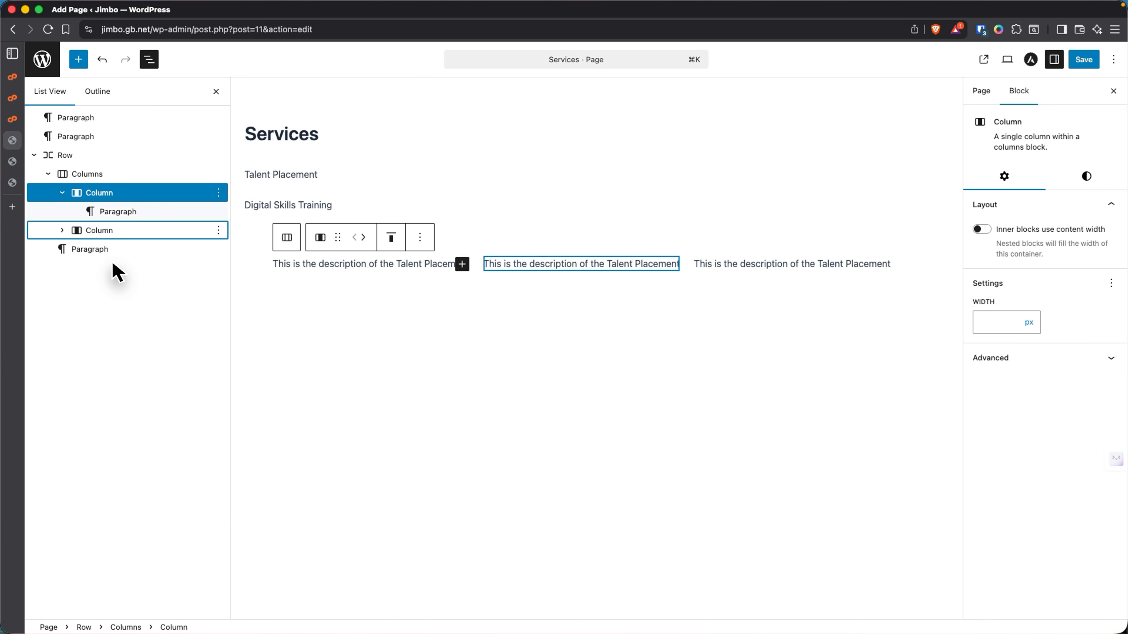
- Delete the leftover third description paragraph and verify each column holds one paragraph
click(100, 252)
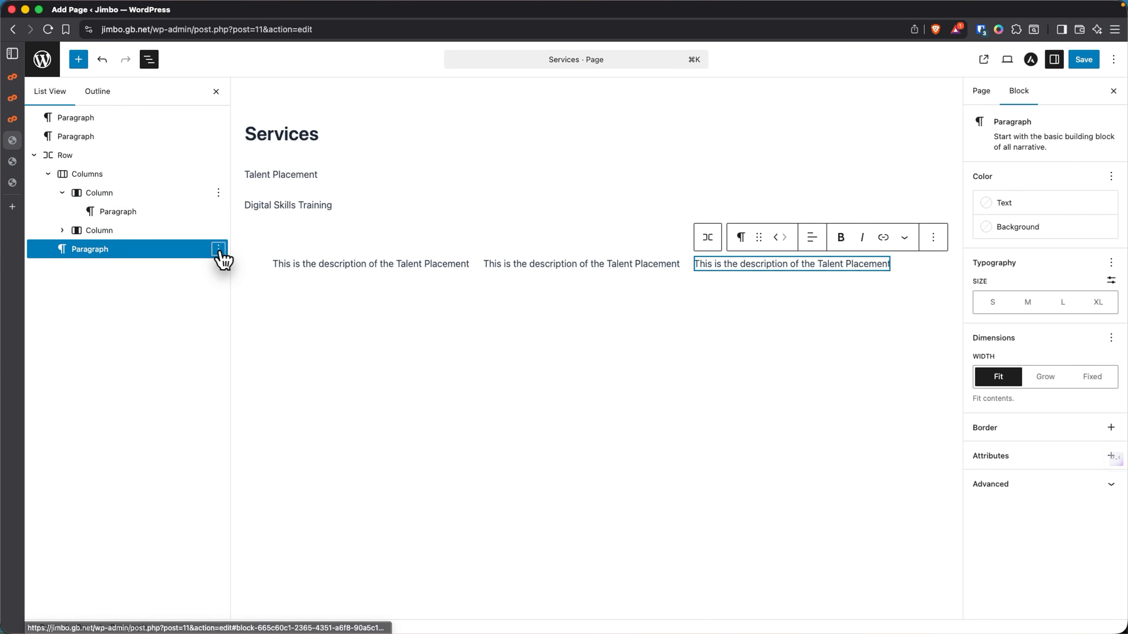
click(218, 249)
click(232, 593)
click(99, 193)
click(102, 211)
click(103, 248)
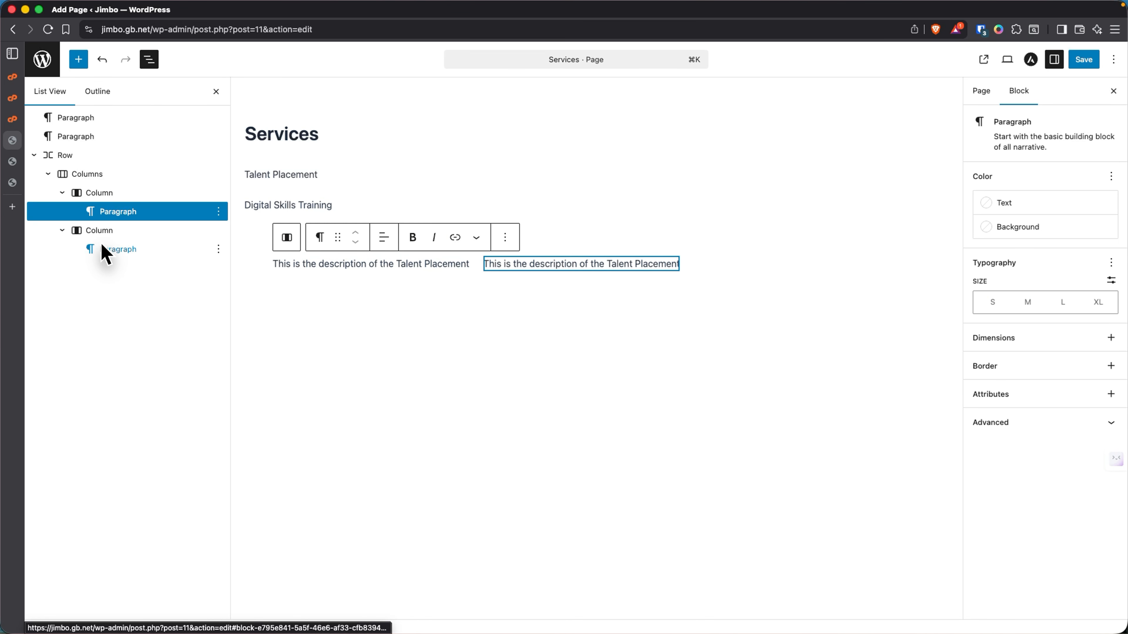
click(103, 232)
click(103, 196)
- Rename the first column to Left
right_click(104, 200)
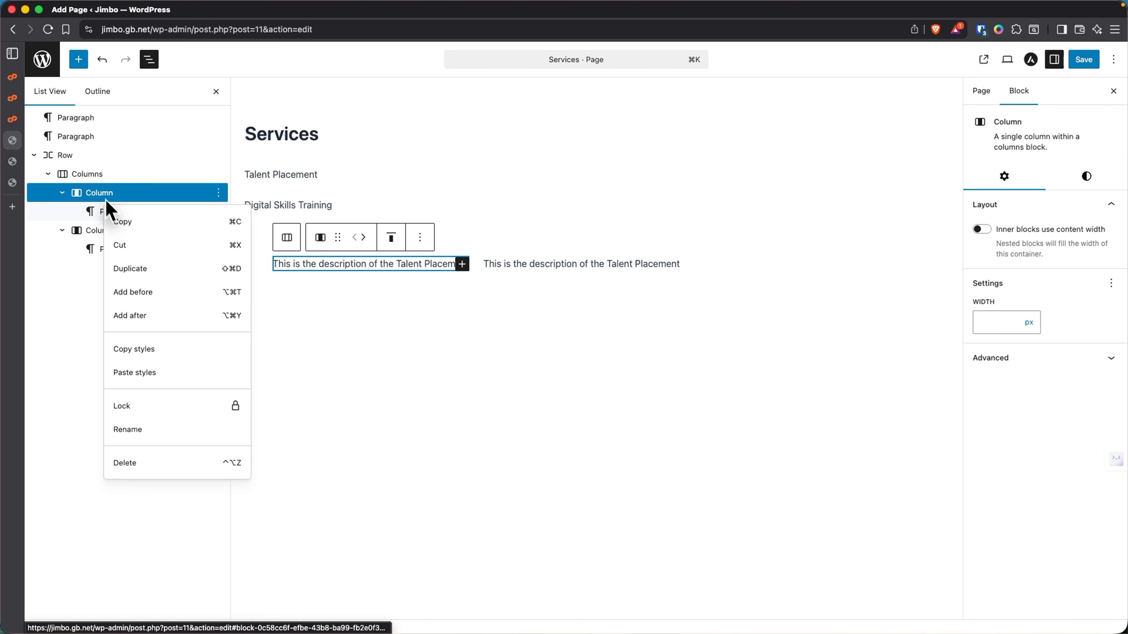
click(133, 429)
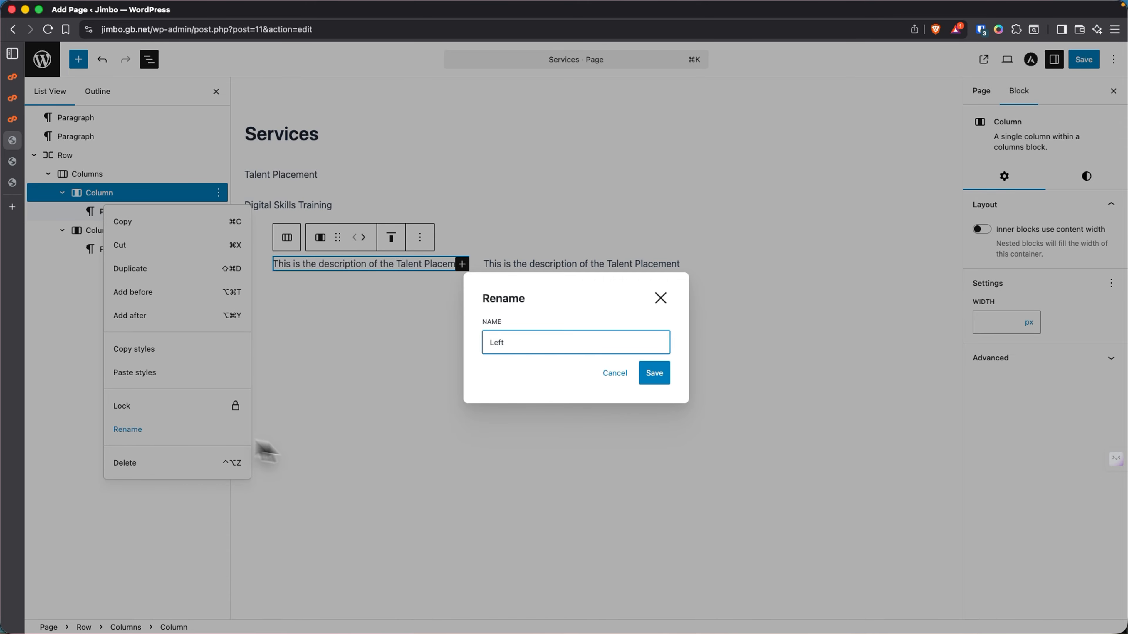
click(654, 375)
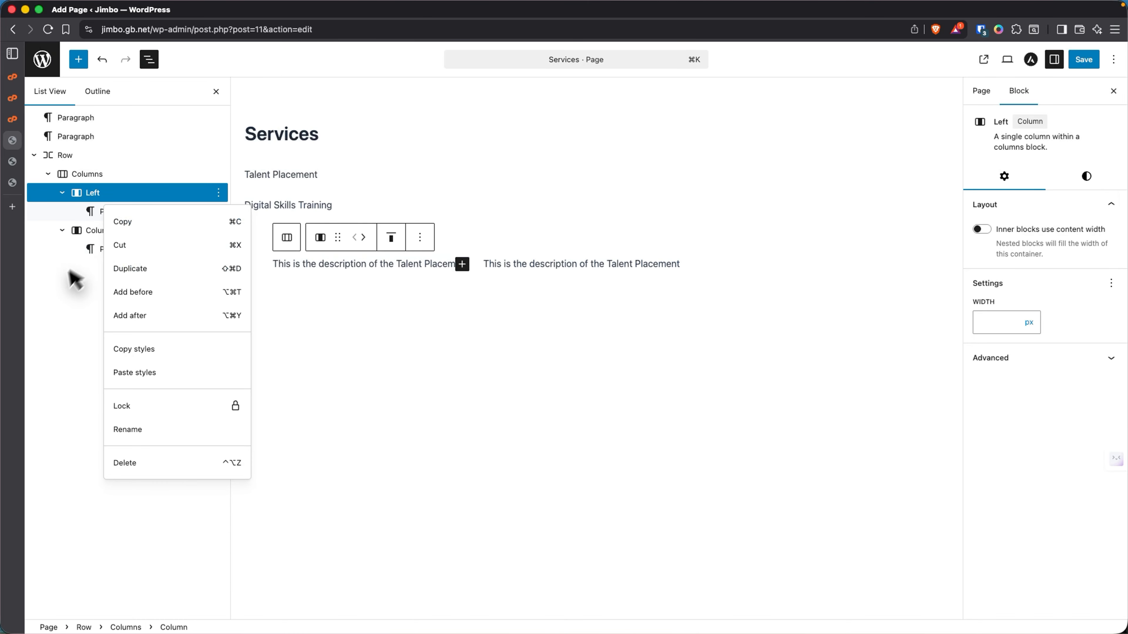
click(78, 273)
- Rename the second column to Right
click(105, 232)
right_click(106, 236)
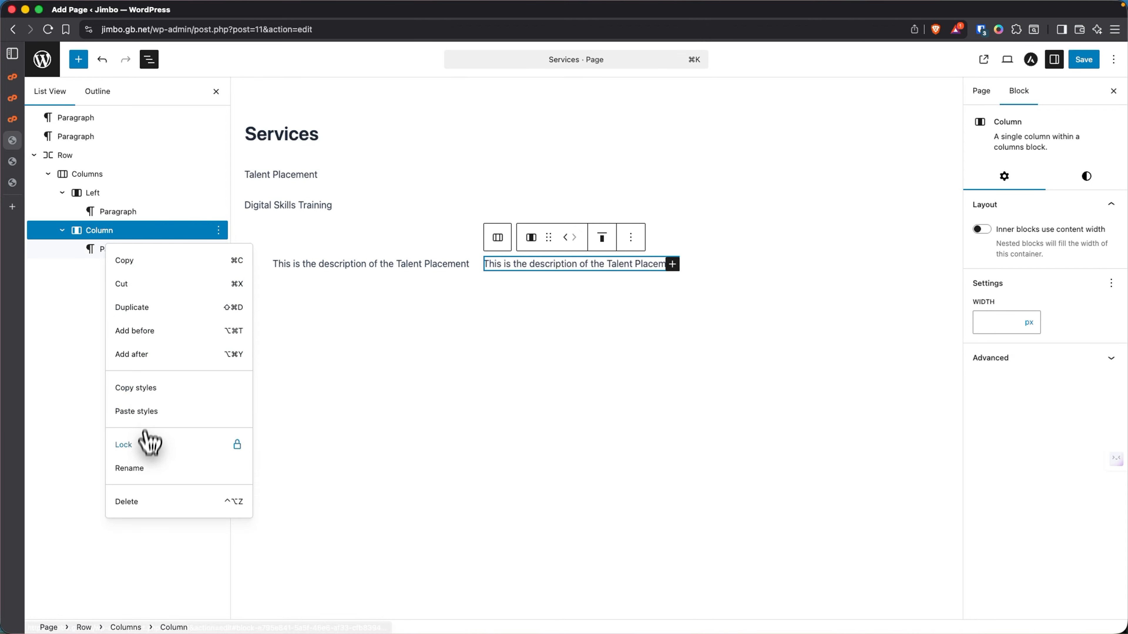
click(142, 471)
text(Righ)
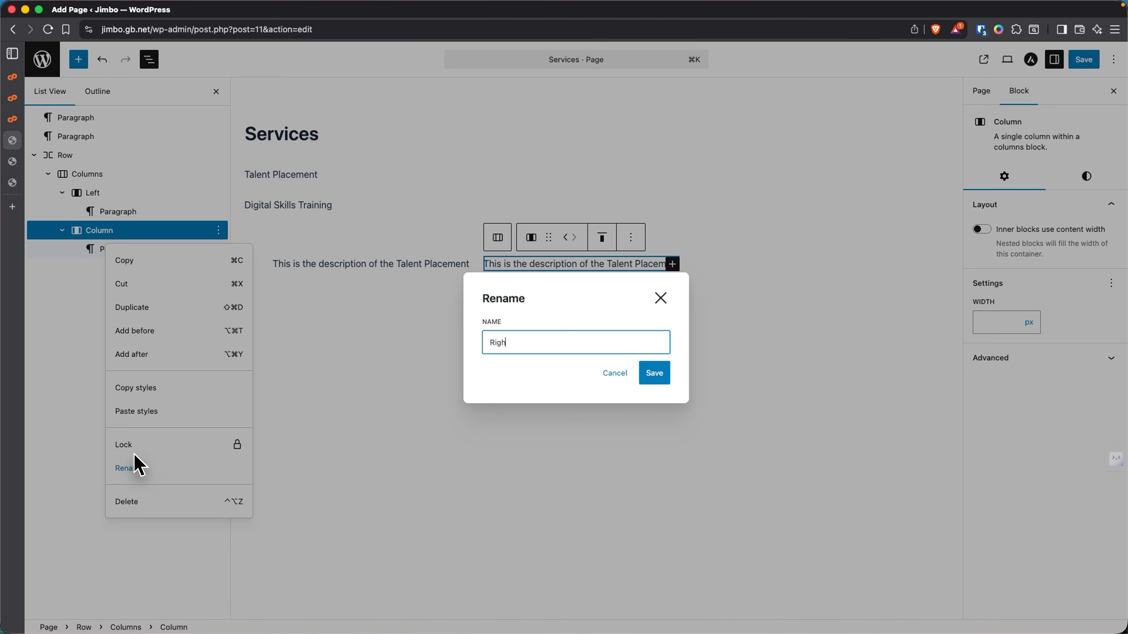
text(t)
key(Return)
click(340, 421)
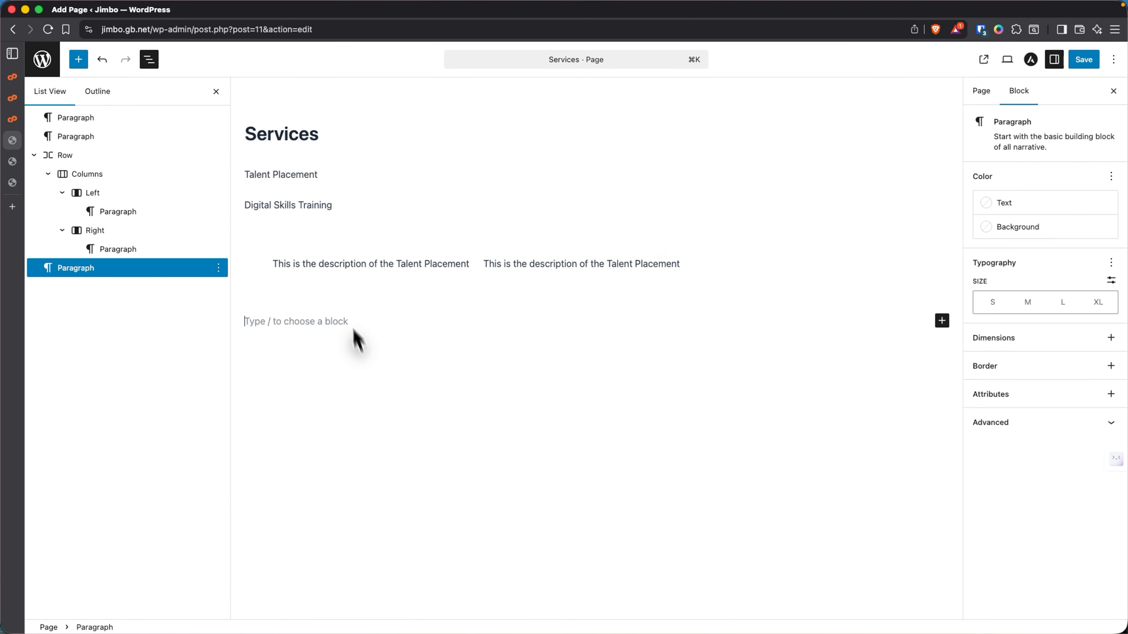
click(88, 233)
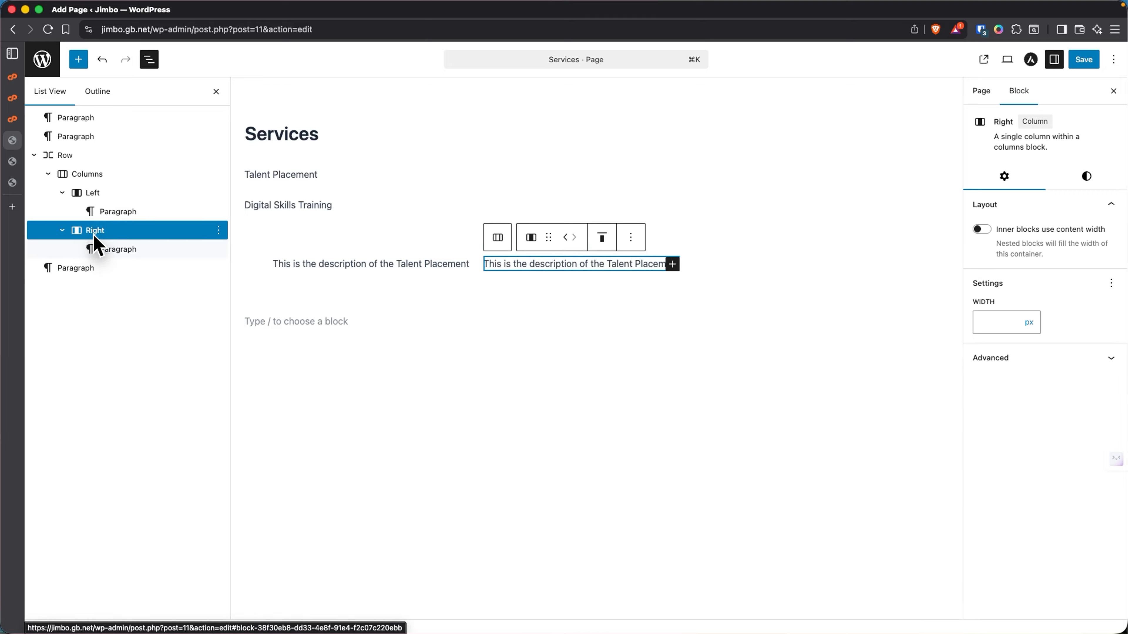
- Give the Right column an Alternate Brand blue background and white text
click(1086, 178)
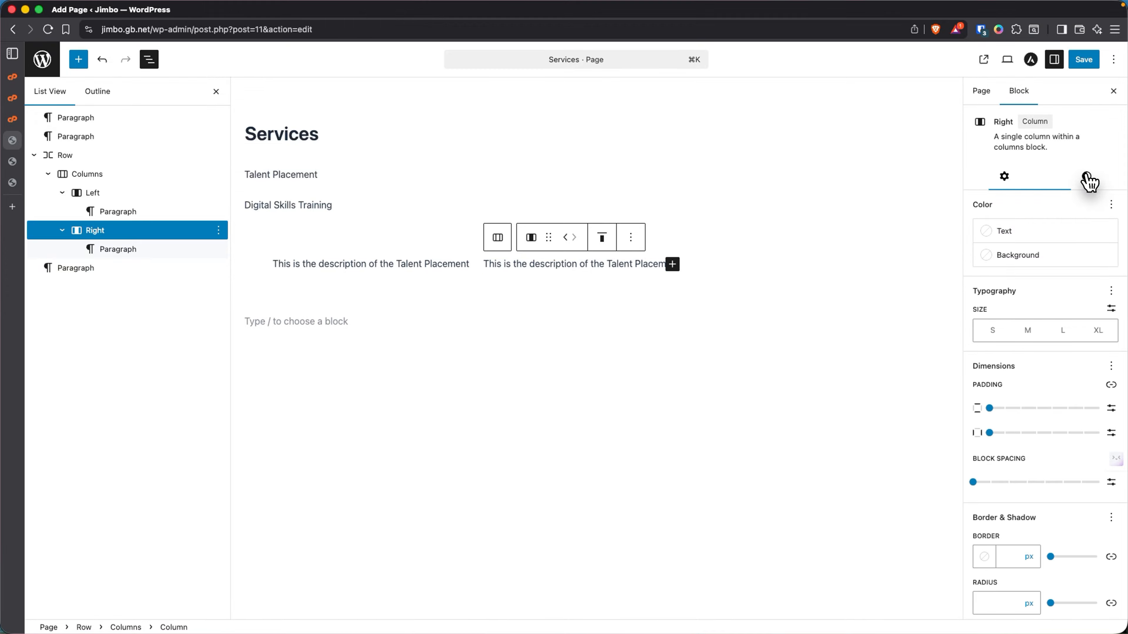
click(1021, 256)
click(840, 389)
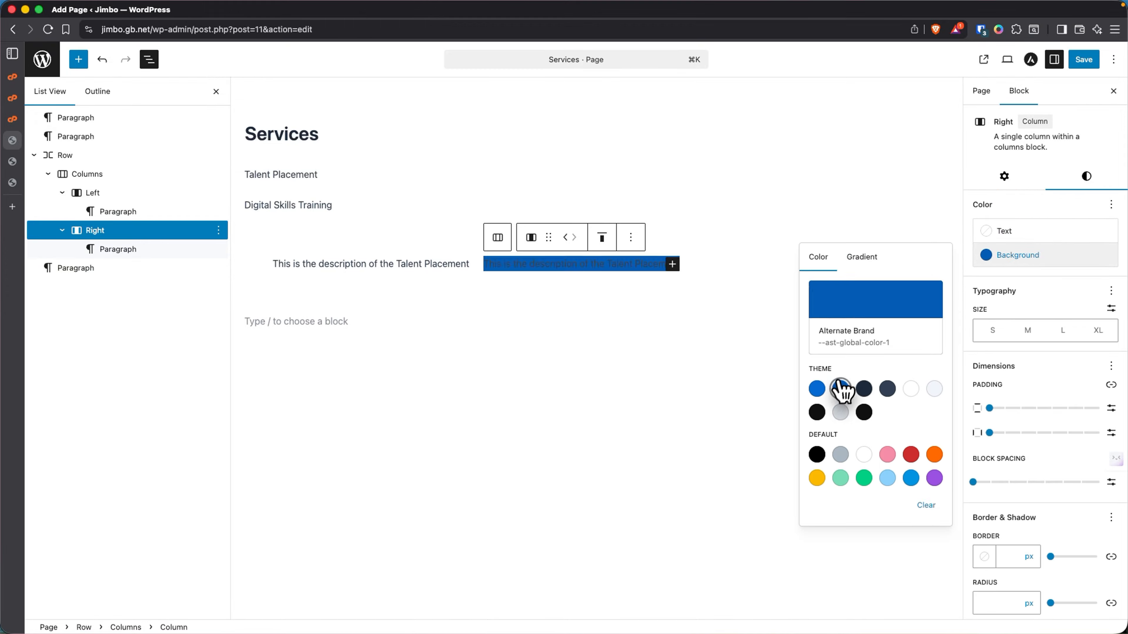
click(1020, 298)
click(988, 236)
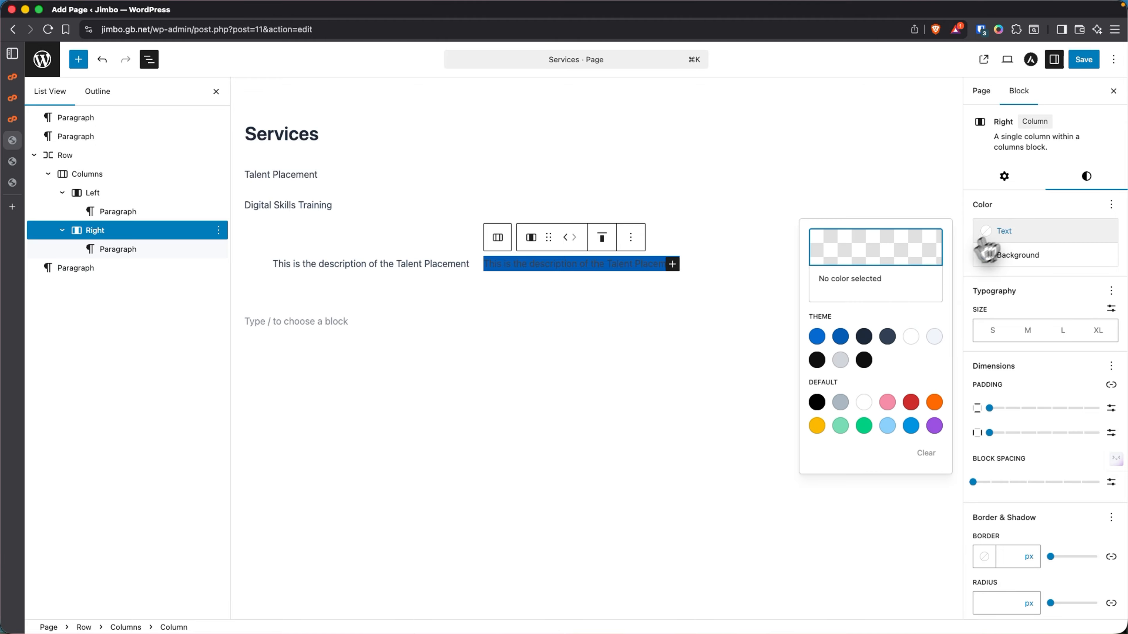
click(911, 337)
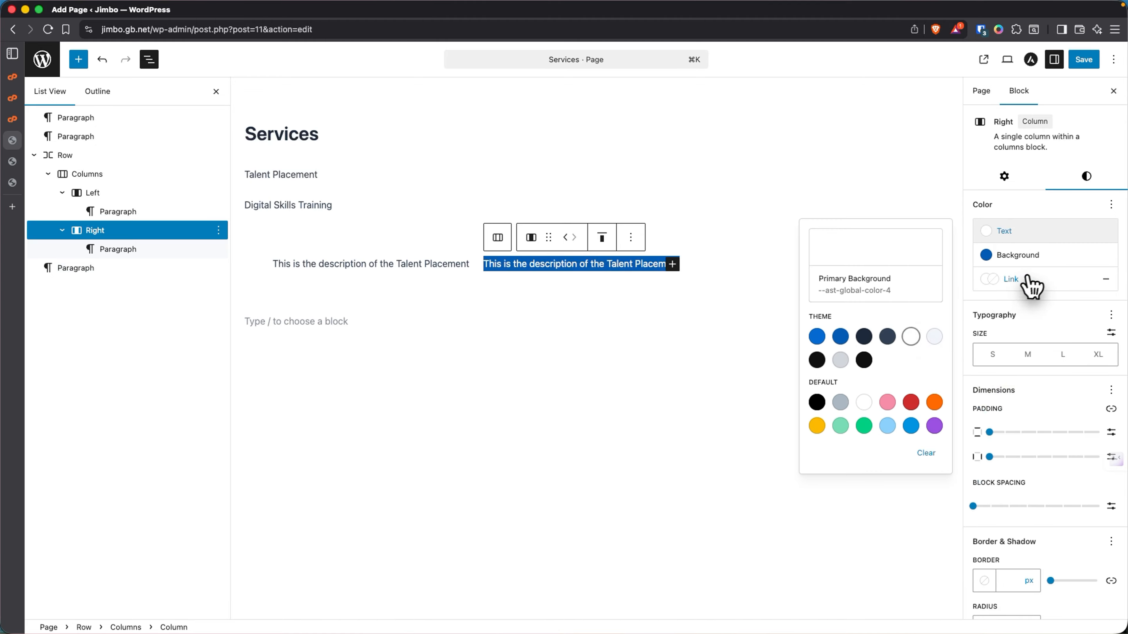
click(1032, 232)
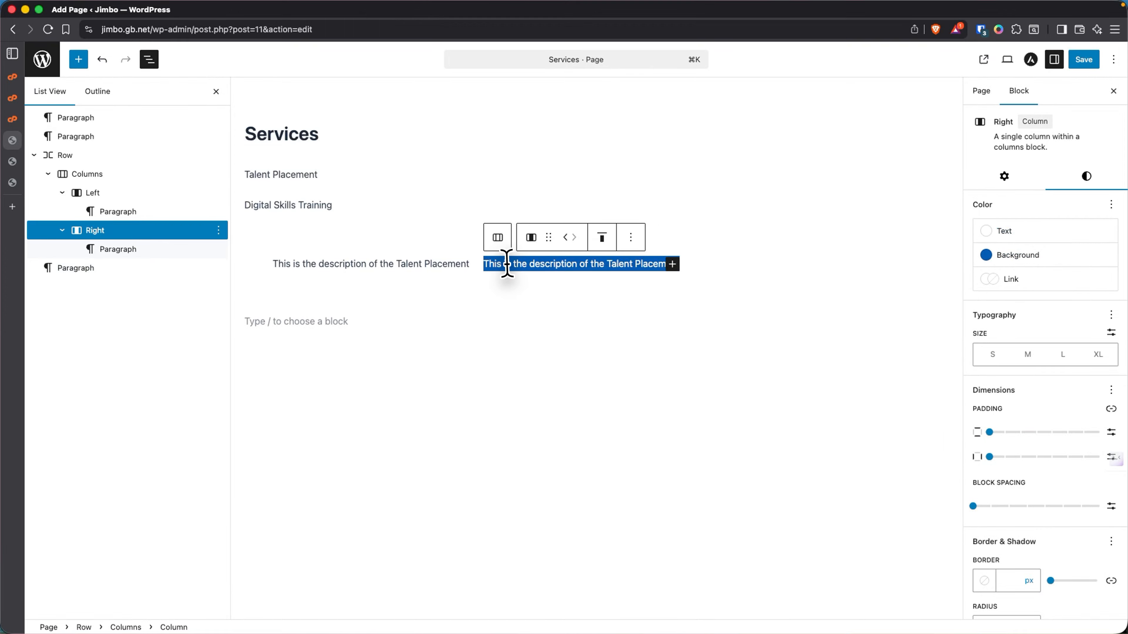
- Add X-Small padding around the Right column's content and review the columns
drag(990, 433, 1018, 457)
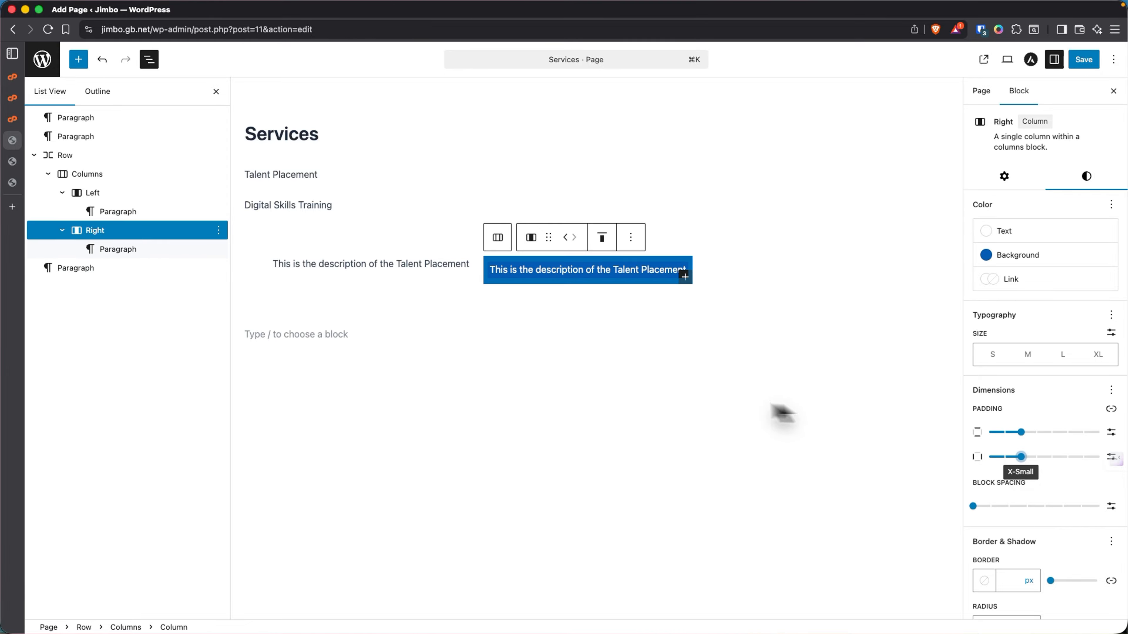
click(682, 393)
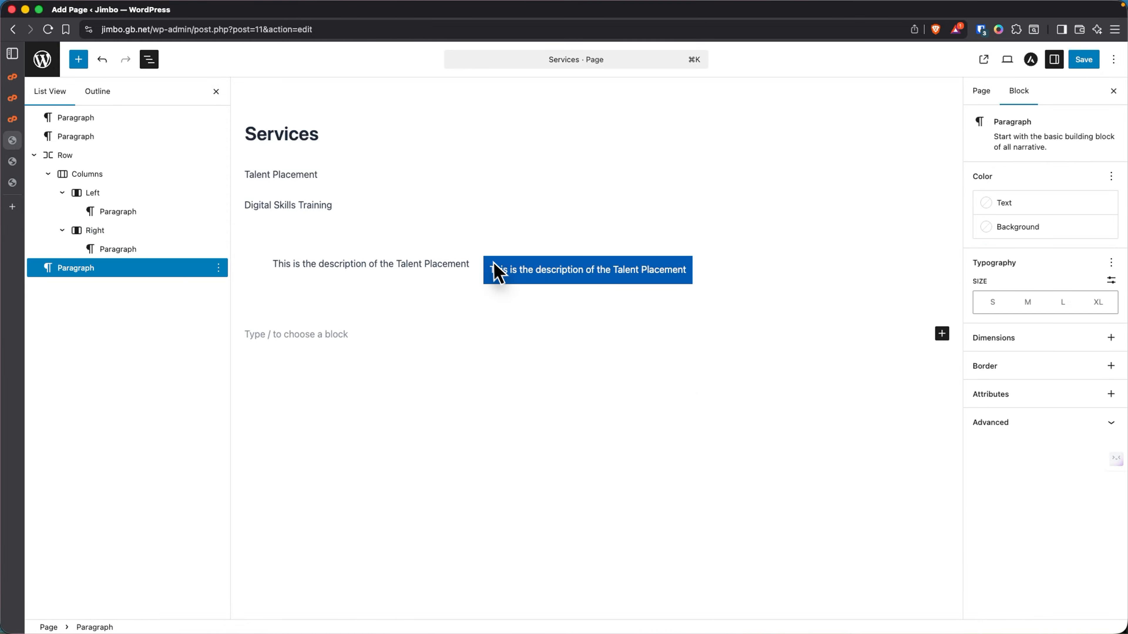
click(418, 264)
click(511, 266)
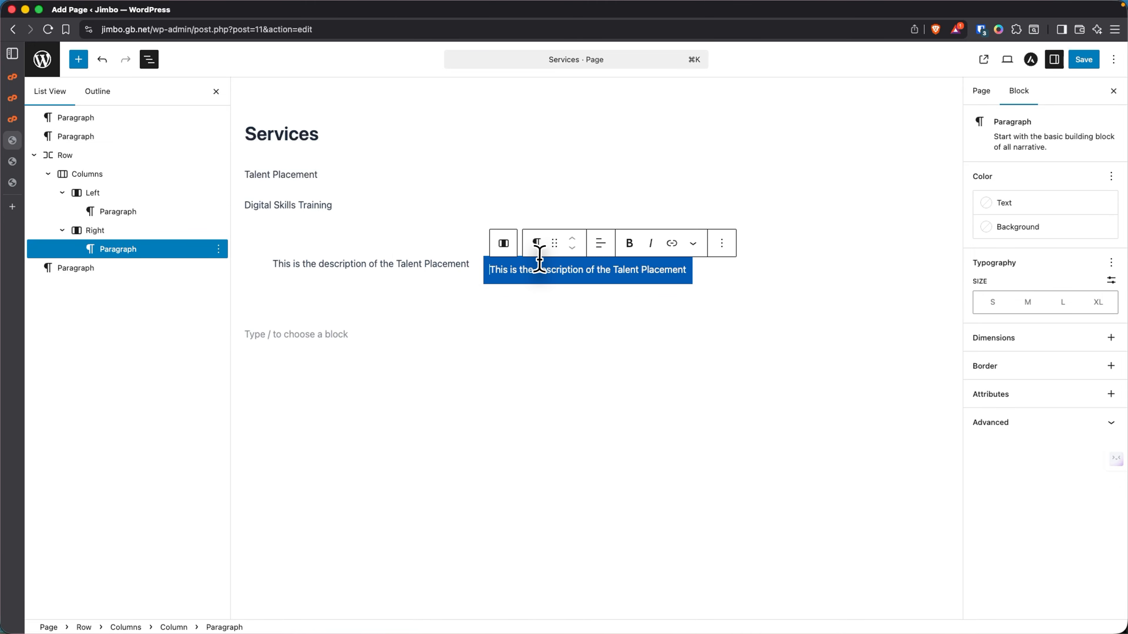
click(511, 302)
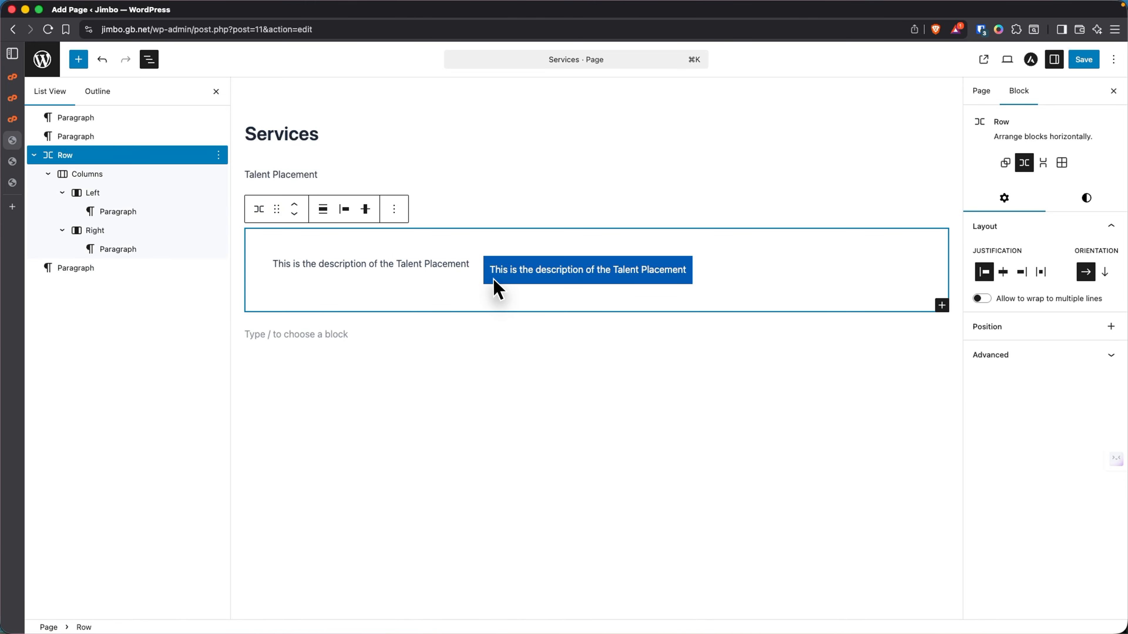
- Insert a heading 'Digital Skills Training' at the top of the Right column
click(79, 60)
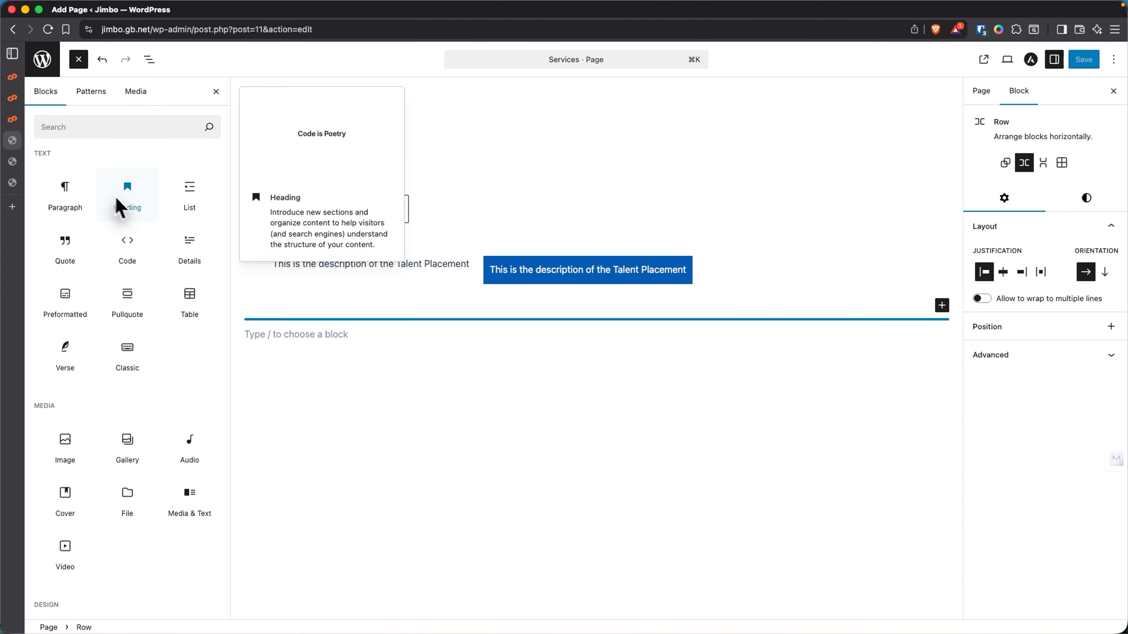
drag(139, 212, 511, 268)
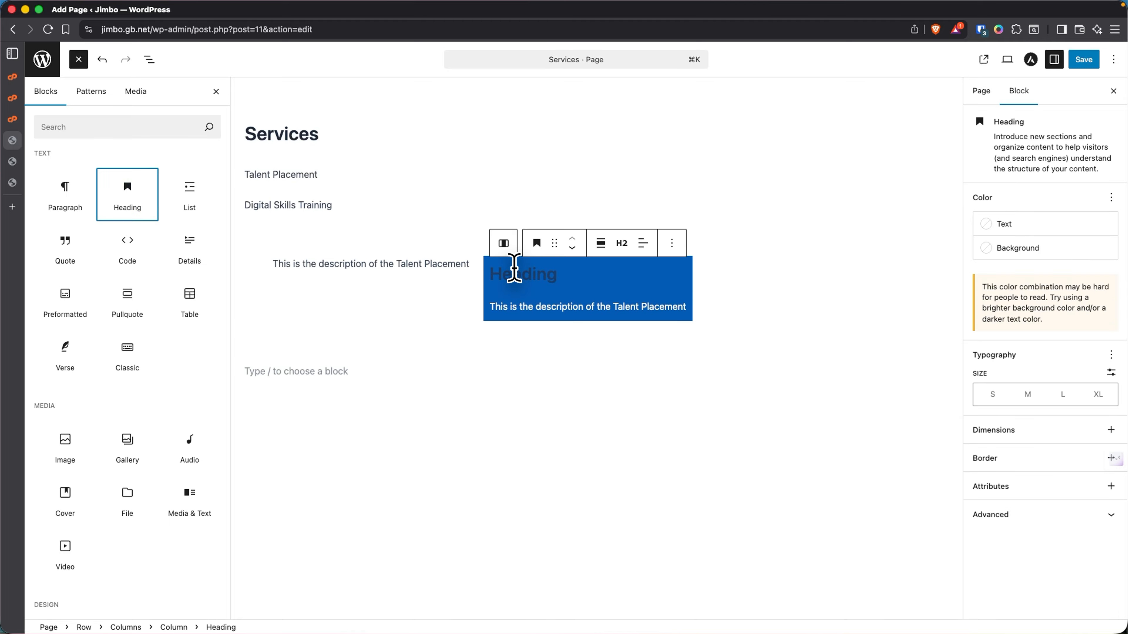
text(Digital Skills Training)
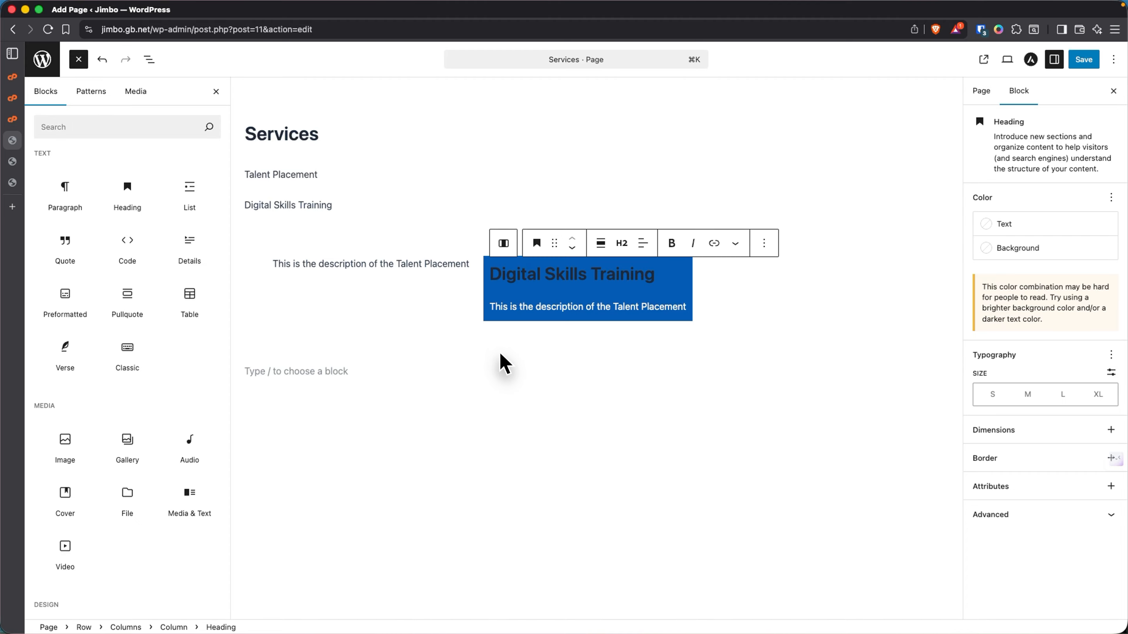
click(505, 306)
click(503, 271)
triple_click(567, 272)
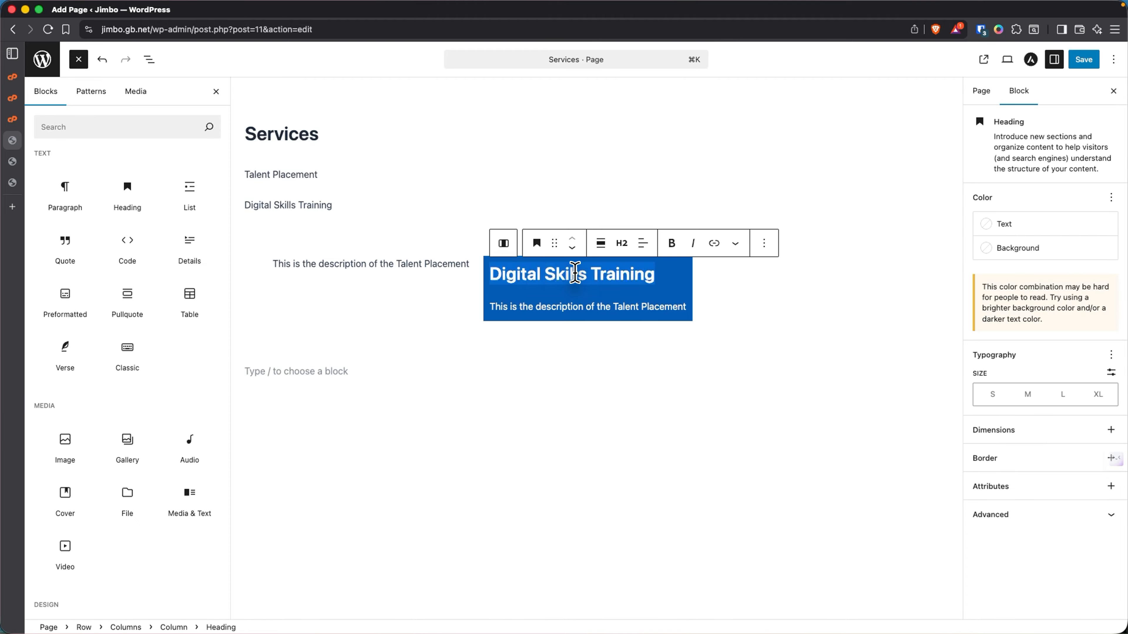
drag(537, 274, 530, 273)
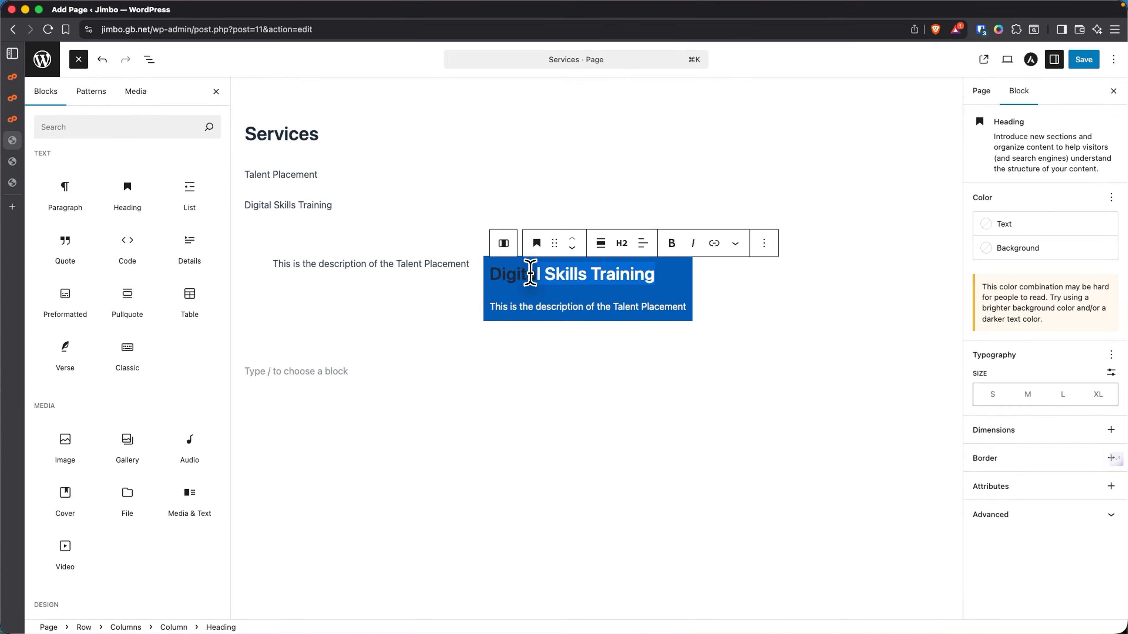
click(529, 273)
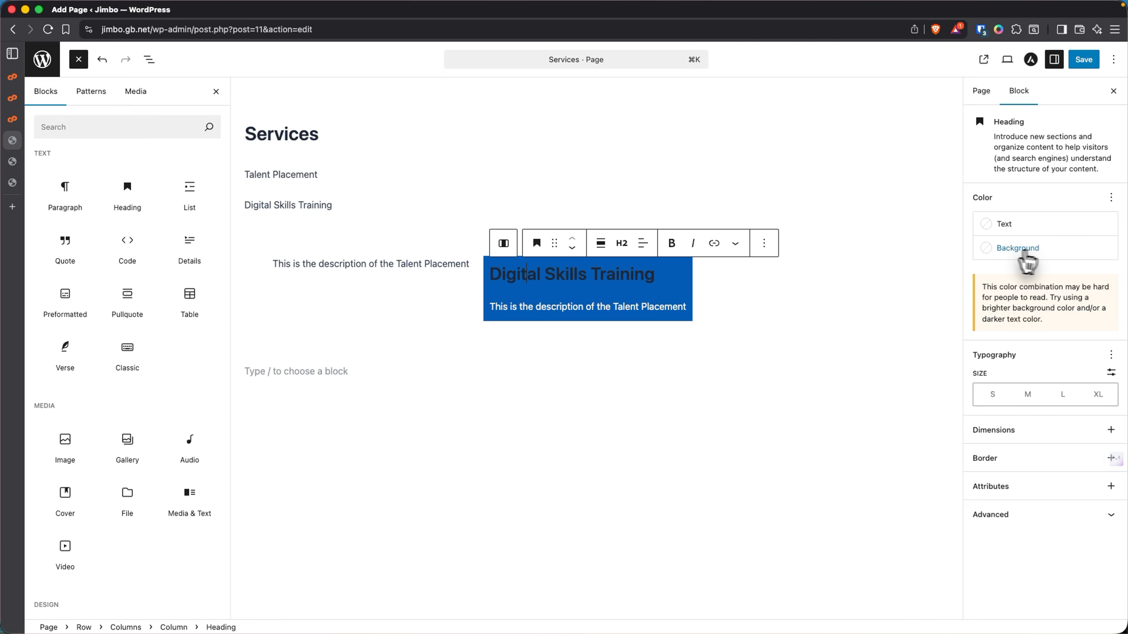
- Make the Digital Skills Training heading pale cyan blue and centre-aligned
click(991, 224)
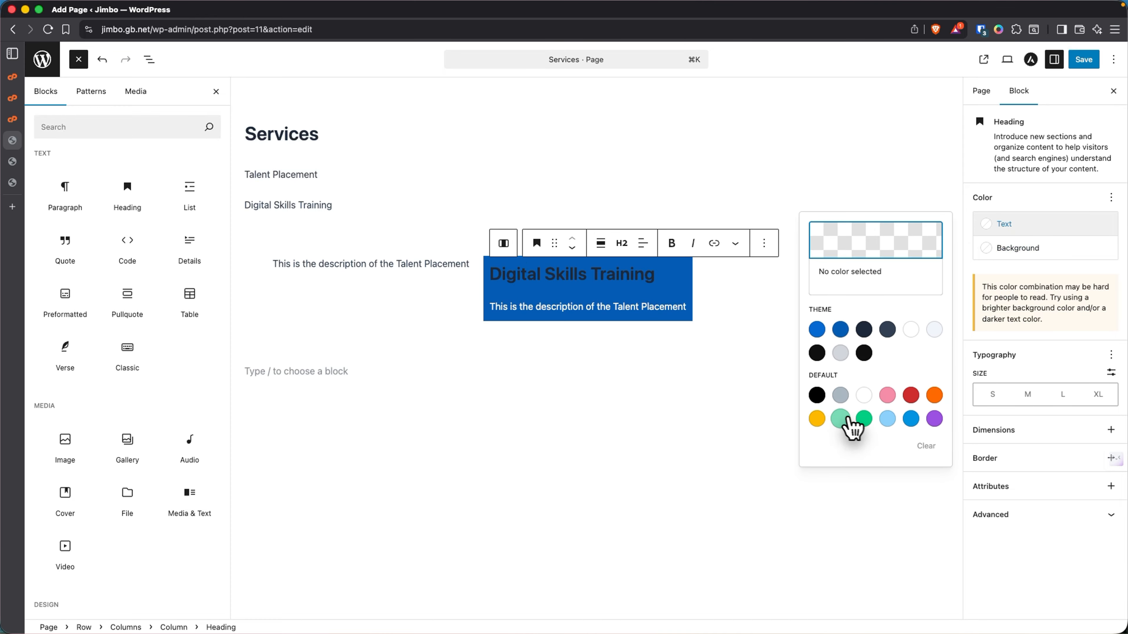
click(887, 418)
click(643, 243)
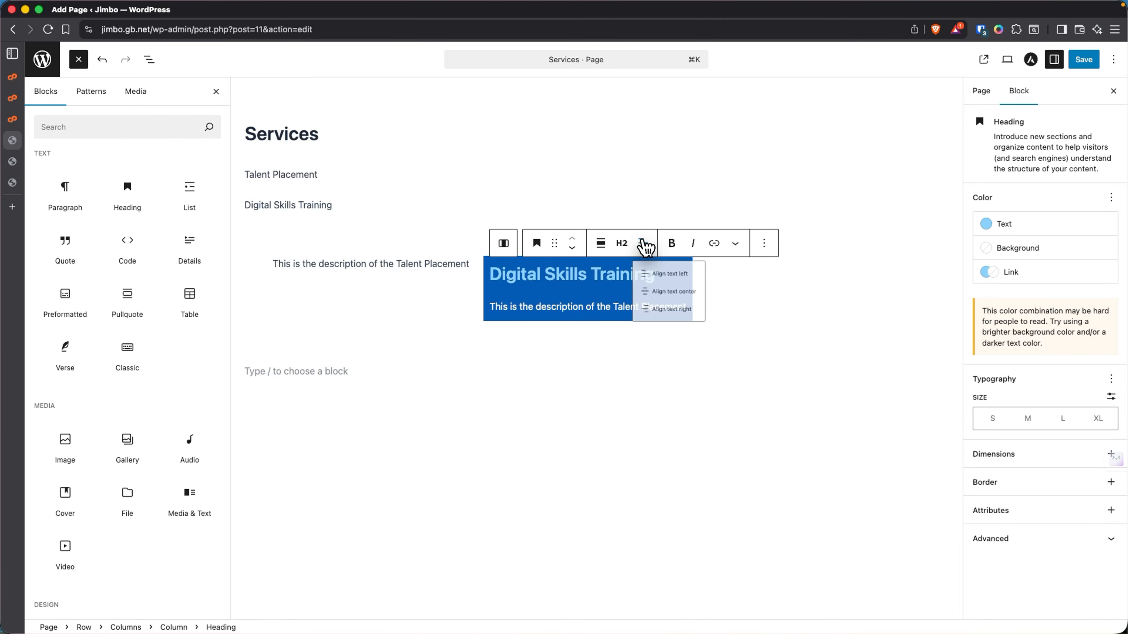
click(661, 305)
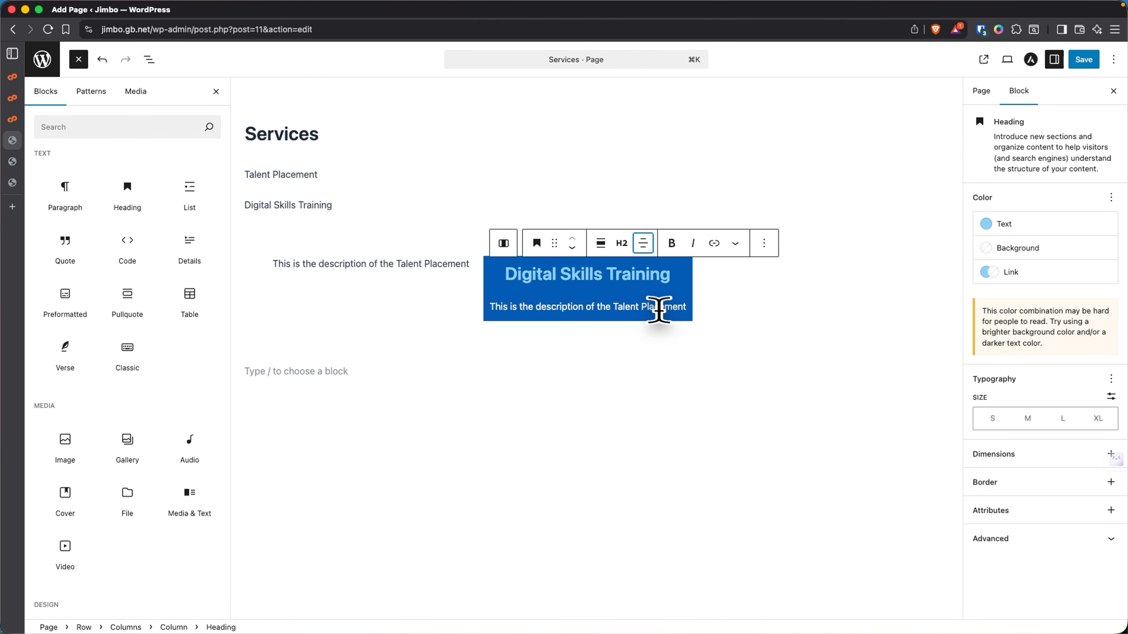
click(587, 372)
click(413, 265)
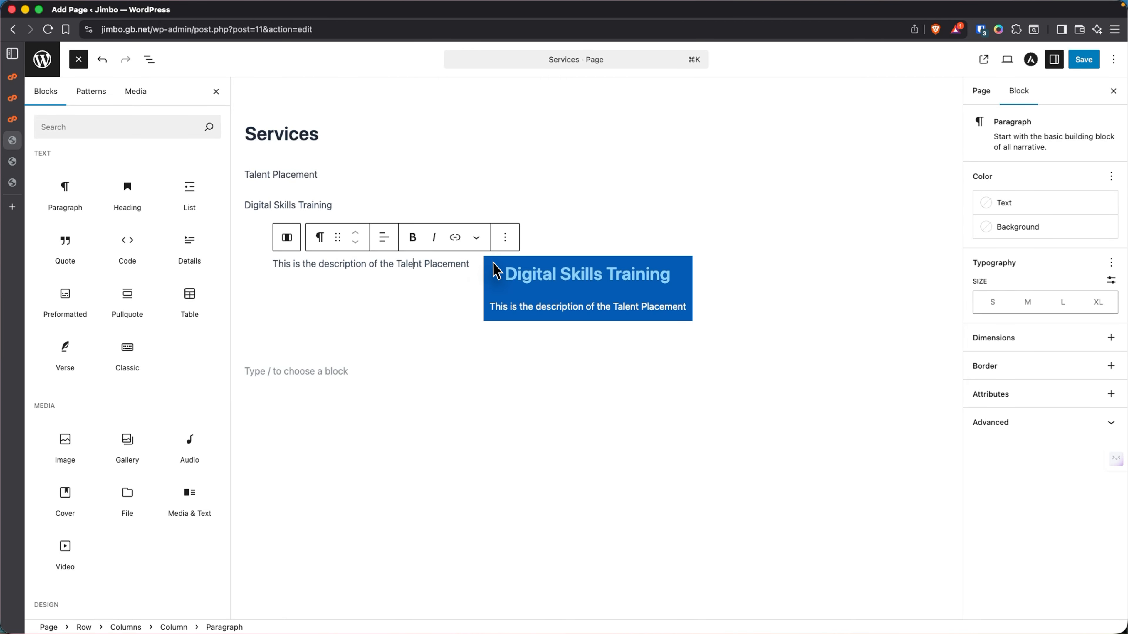
click(497, 271)
- Copy the styles of the right Digital Skills Training column
click(631, 237)
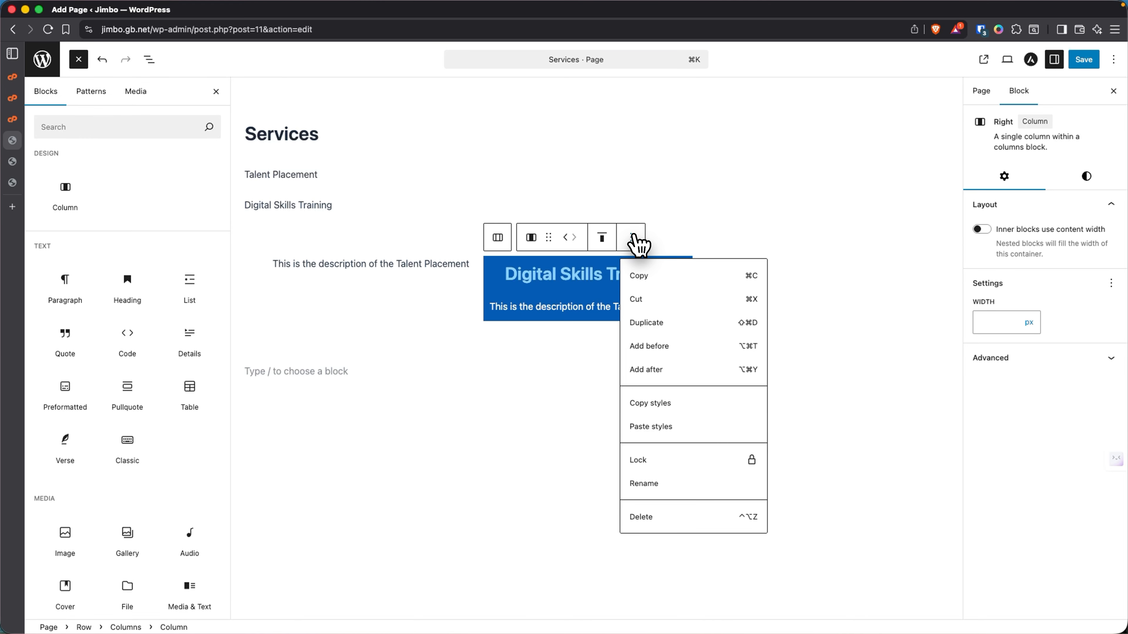
click(675, 239)
click(624, 271)
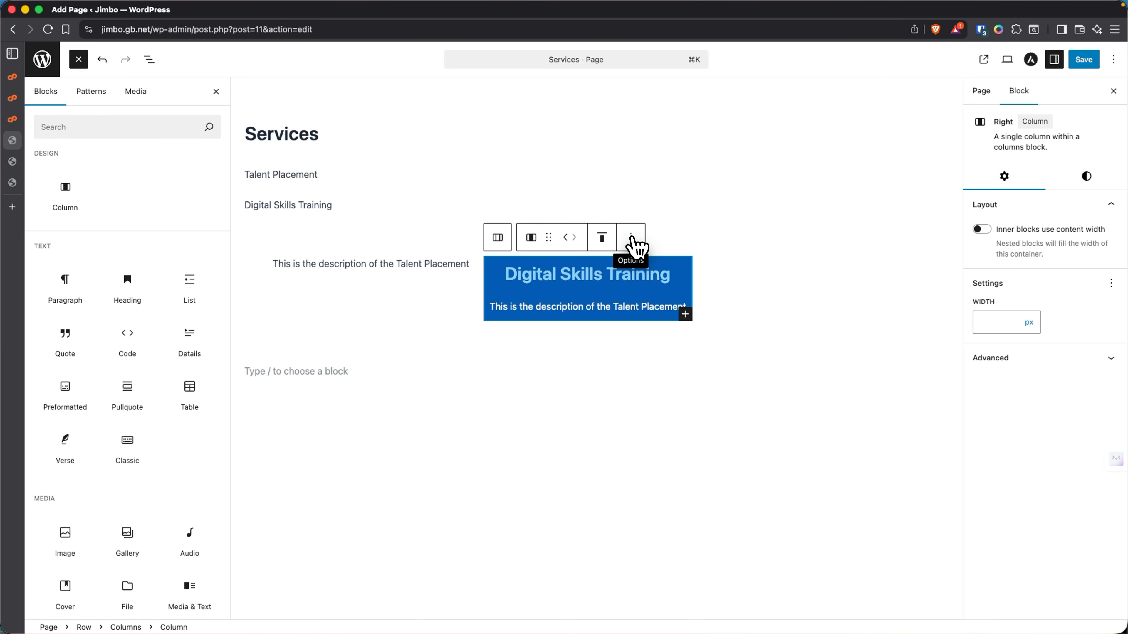
click(633, 240)
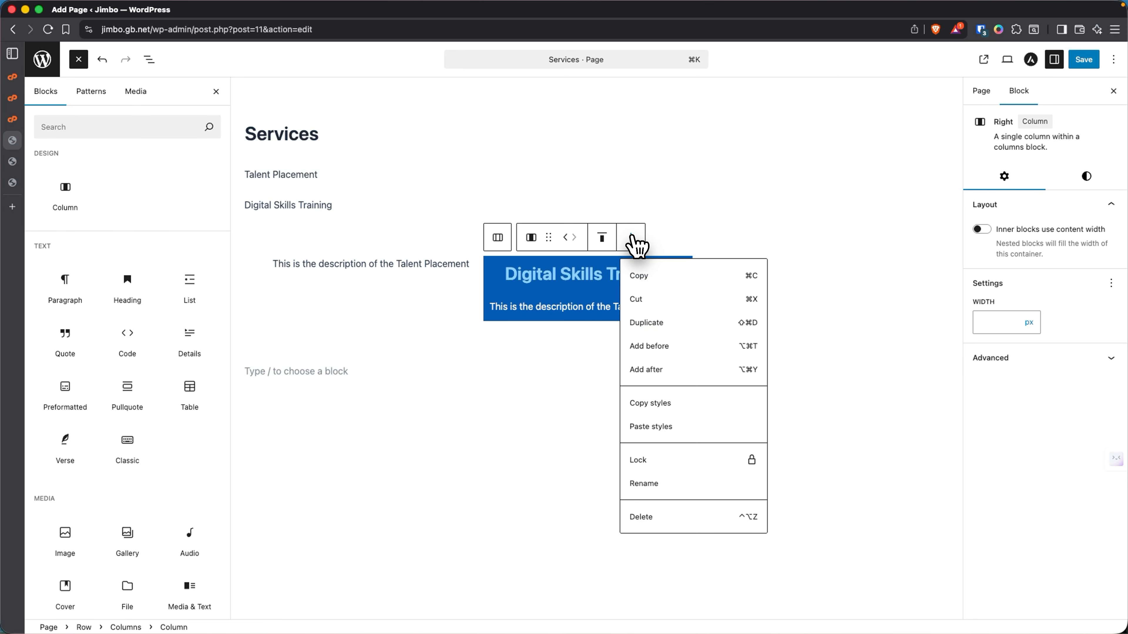
click(651, 403)
- Paste those styles onto the left Talent Placement column, allowing clipboard access
click(361, 284)
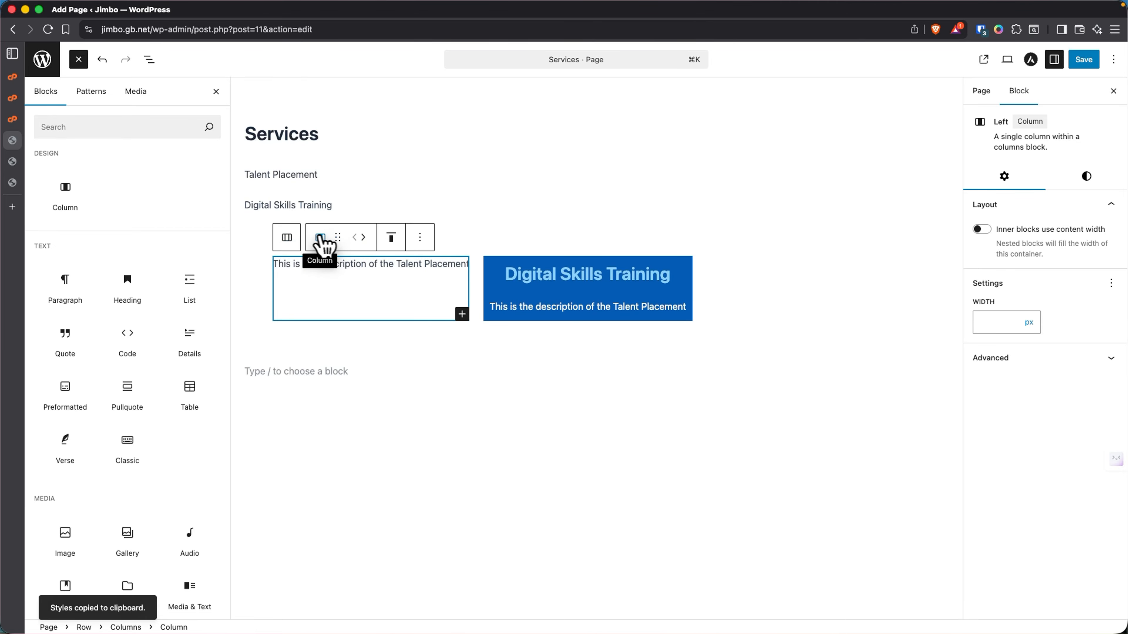
click(421, 240)
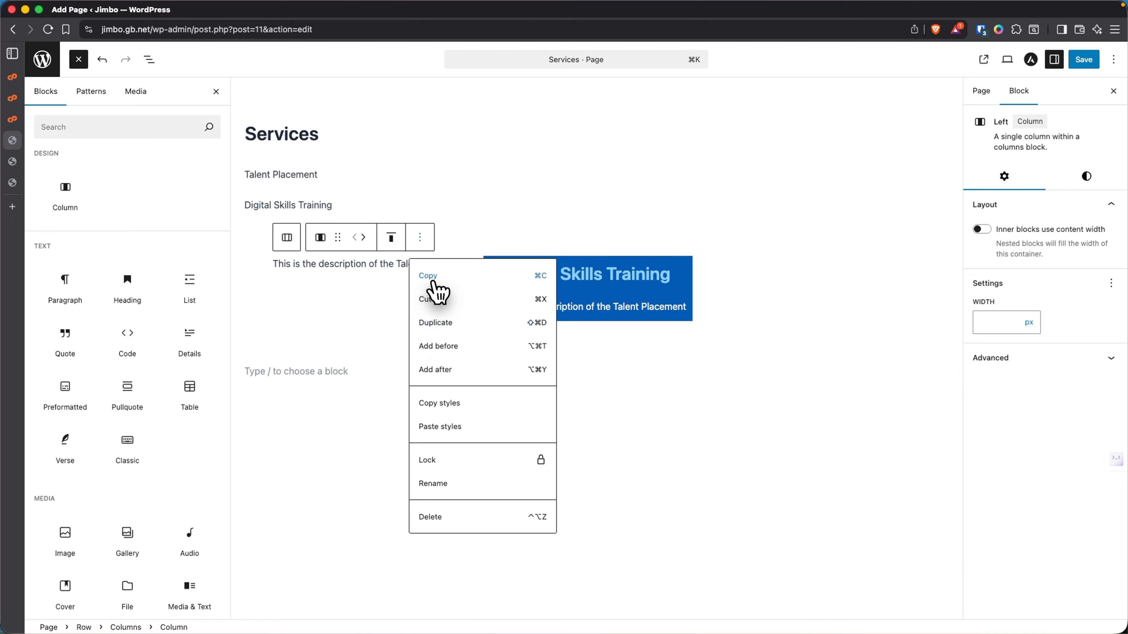
click(442, 428)
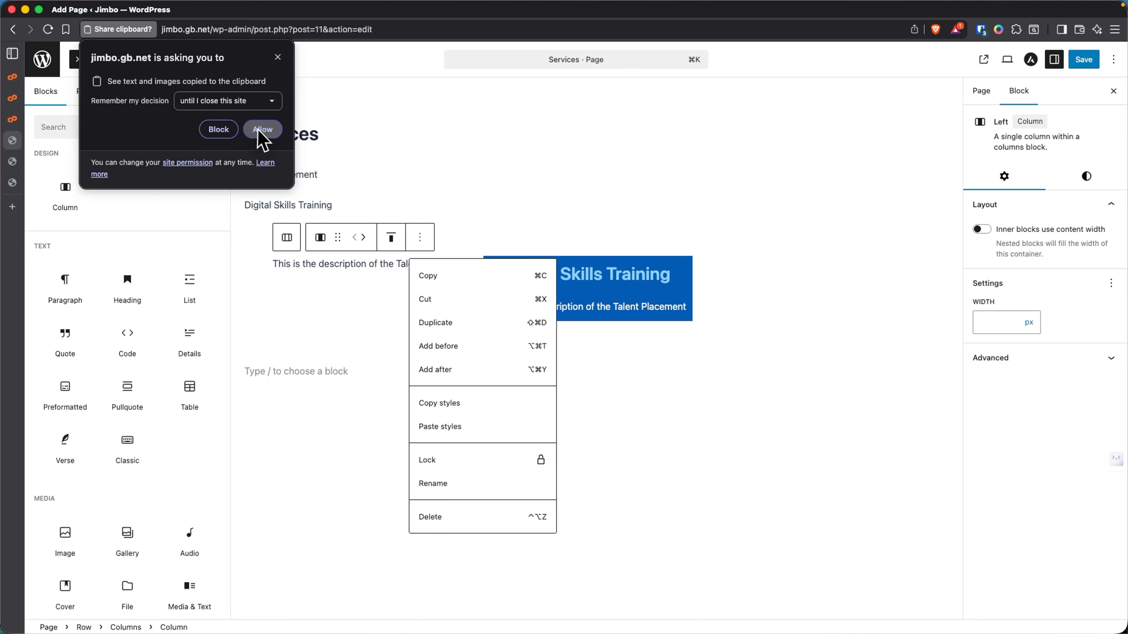
click(263, 130)
click(335, 369)
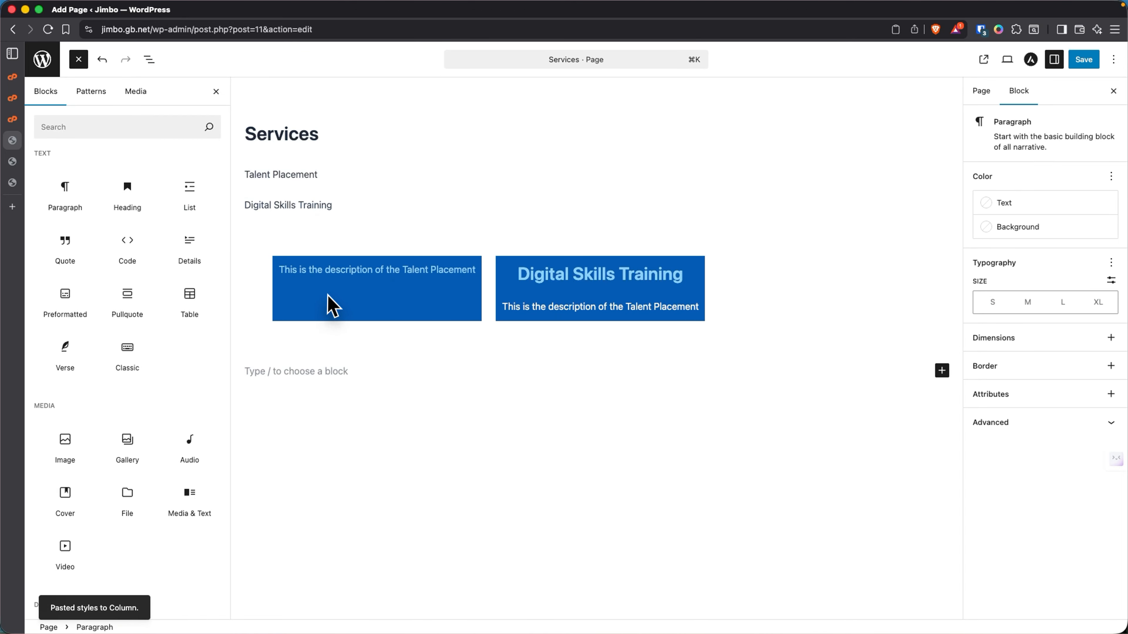
- Add a 'Talent Placement' heading to the left column and colour it pale cyan blue
click(276, 271)
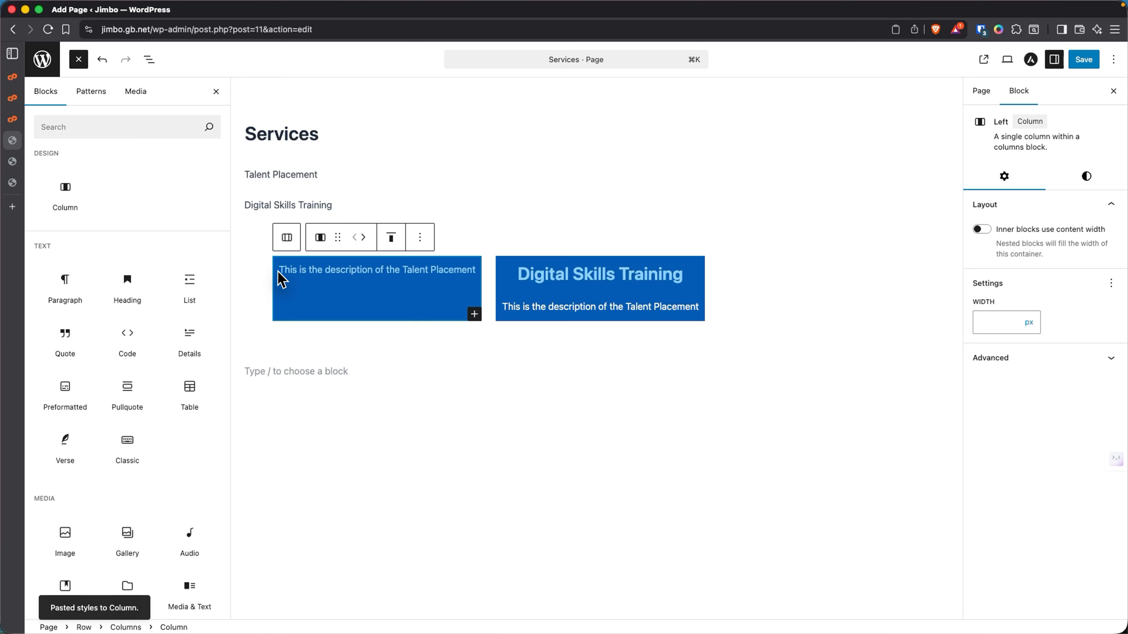
click(281, 269)
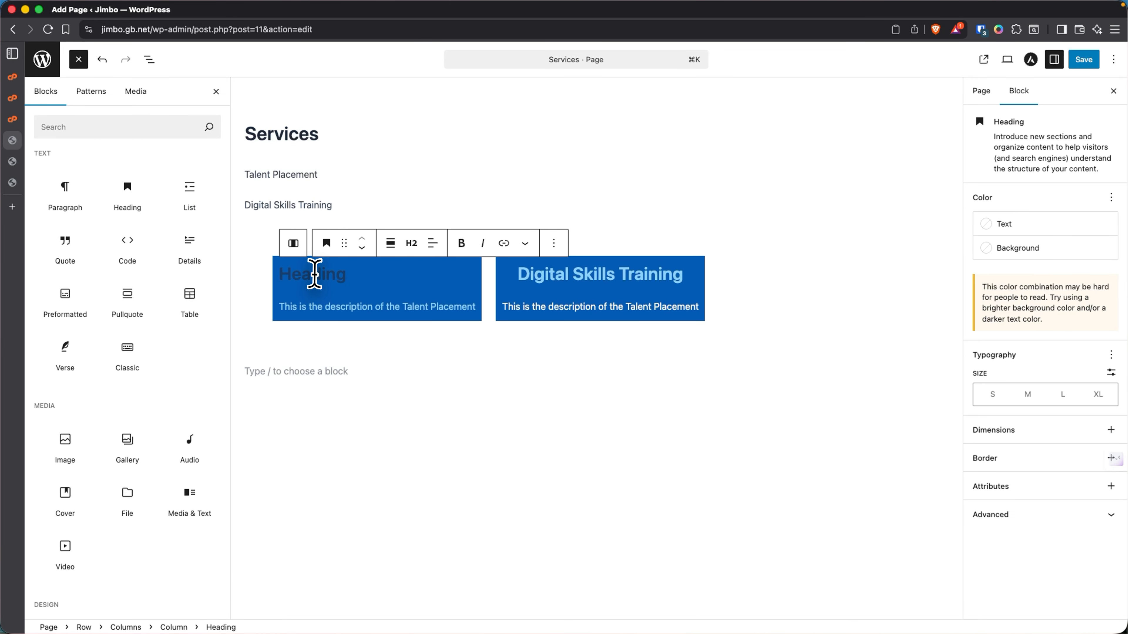
text(Talent Placement)
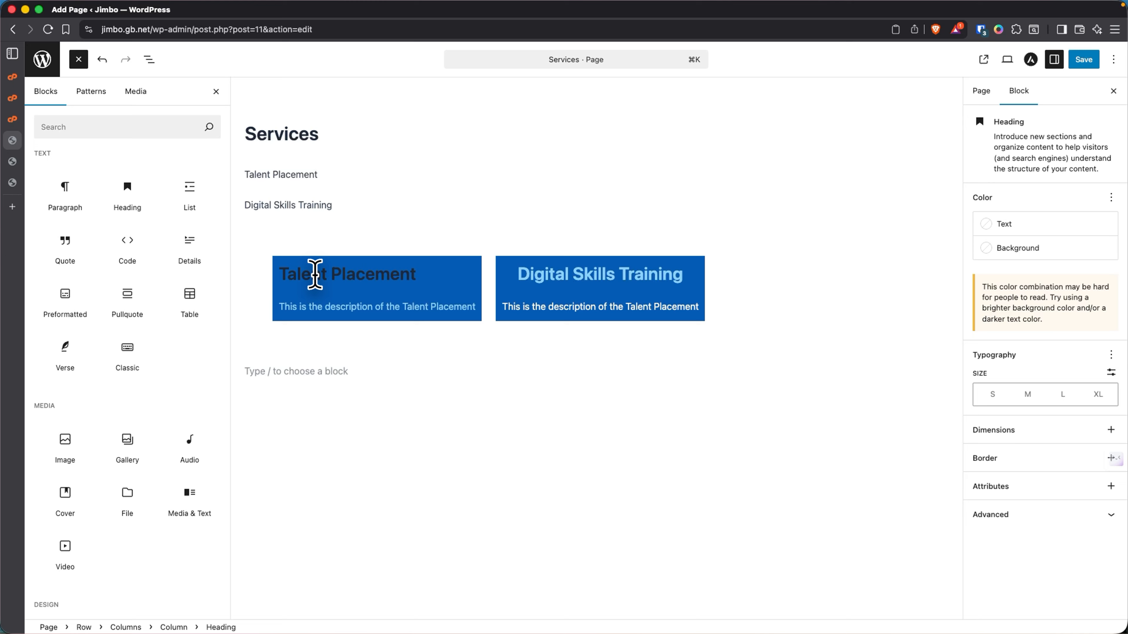
click(1003, 224)
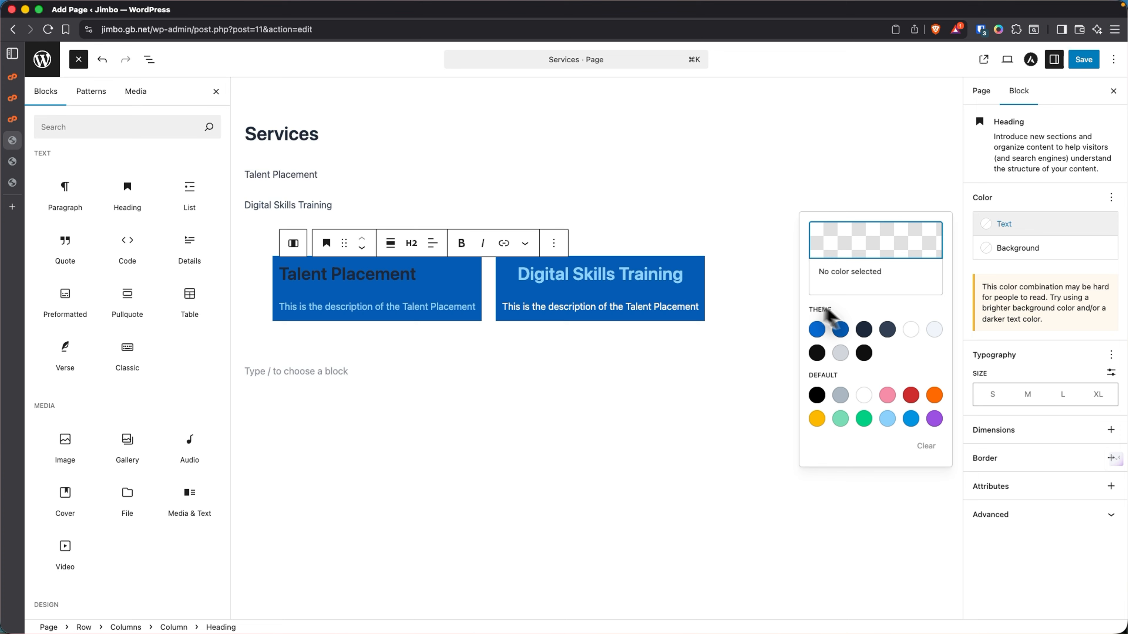
click(888, 419)
click(633, 406)
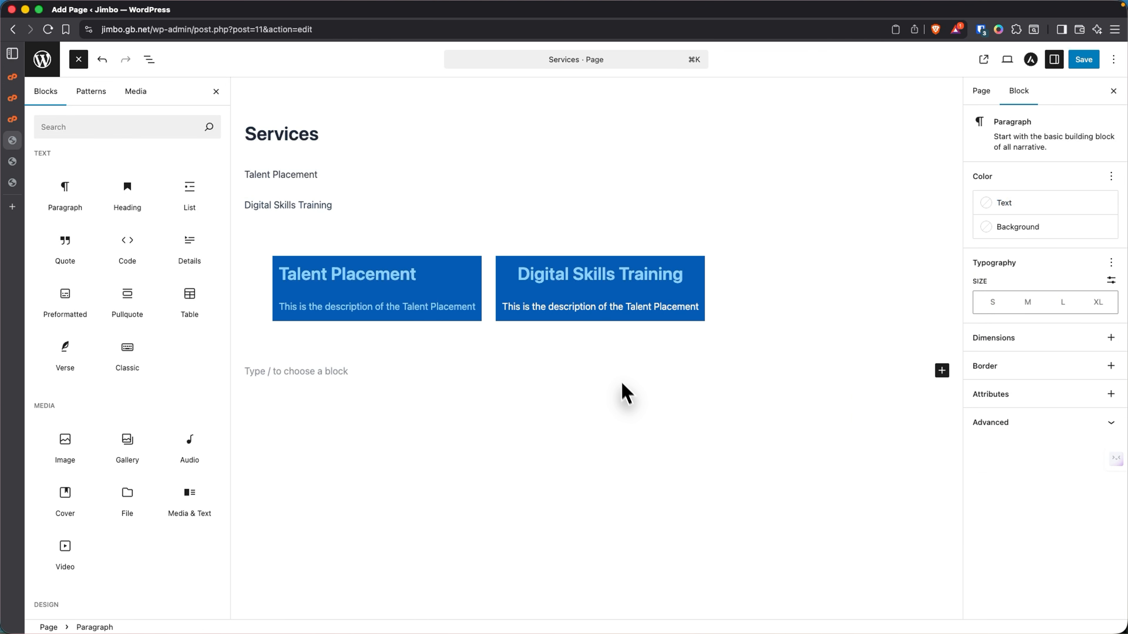
- Make the left column's description text white
click(415, 307)
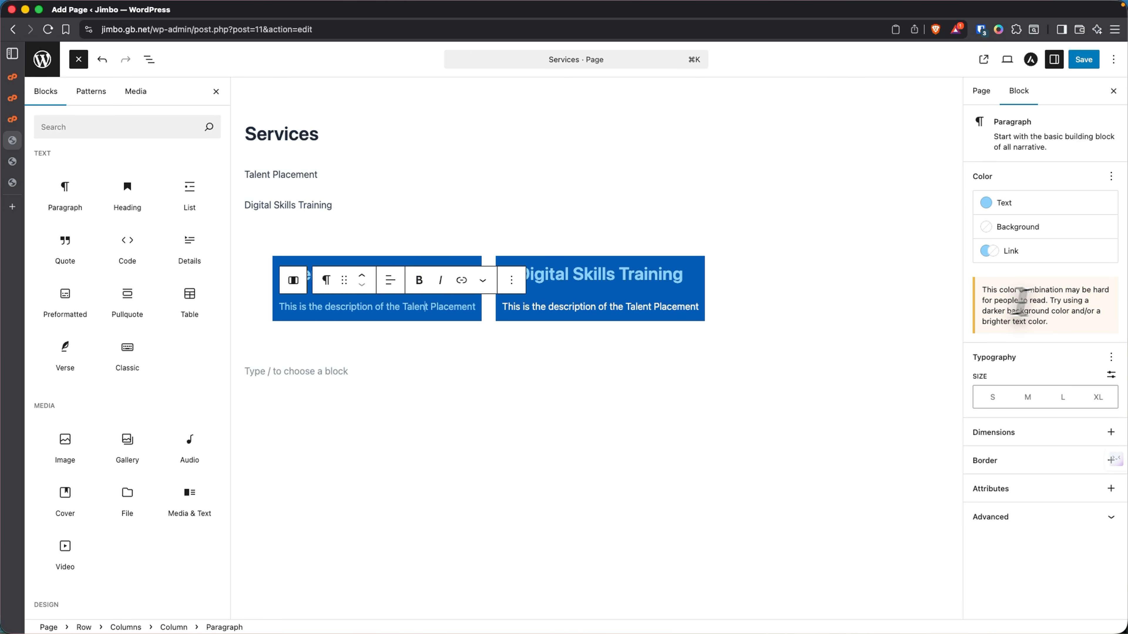
click(994, 205)
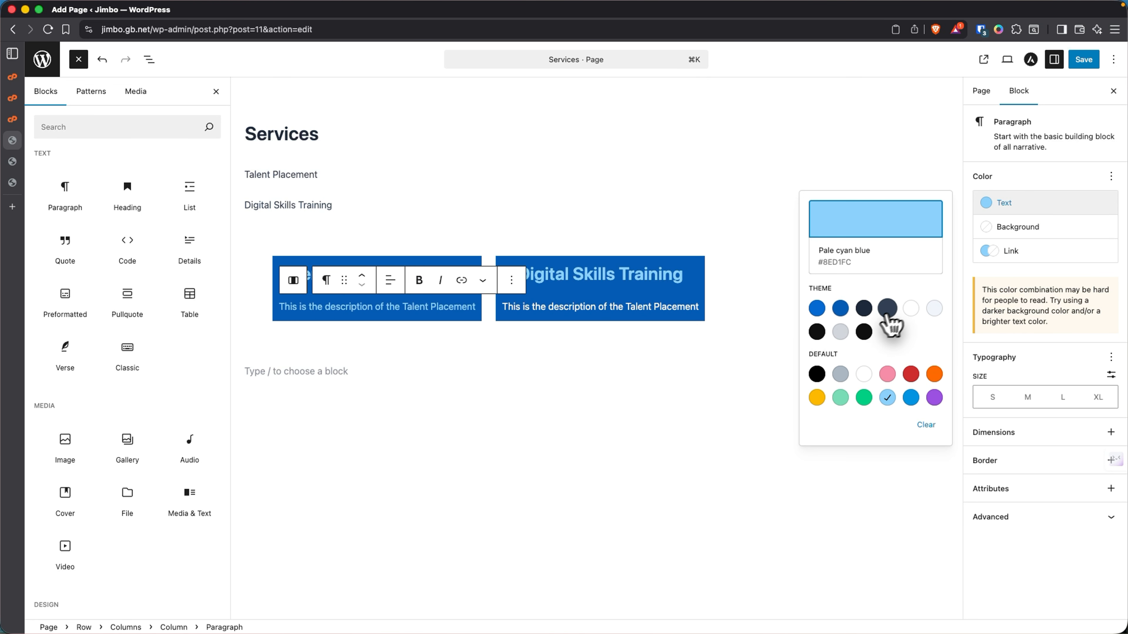
click(911, 308)
click(531, 371)
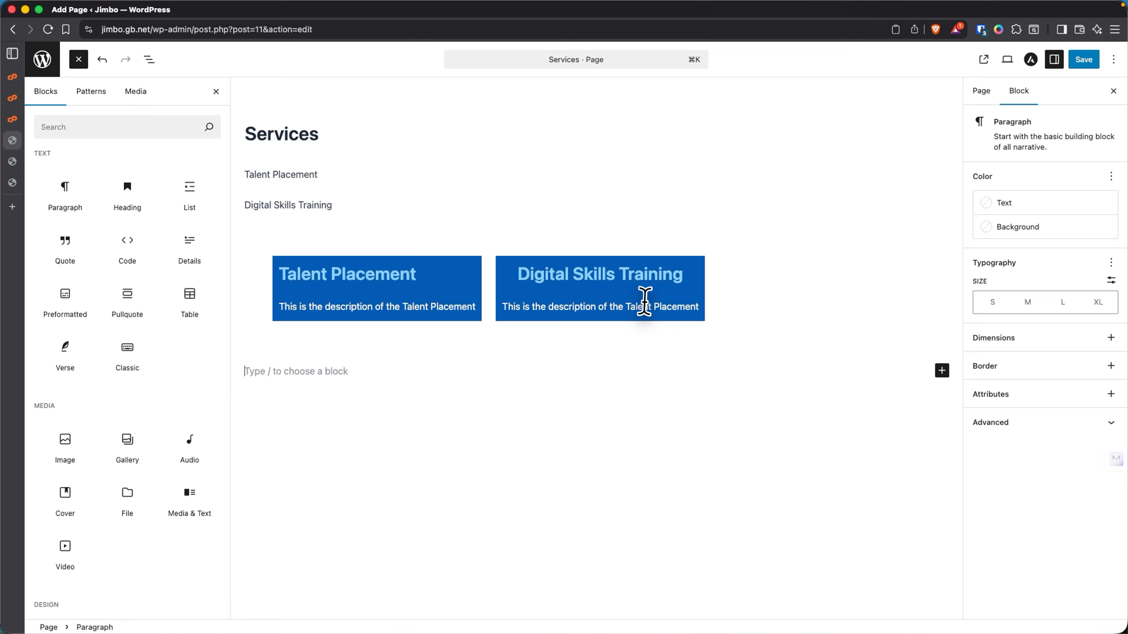
- Replace 'Talent' in the right description with 'digital skills training'
double_click(637, 307)
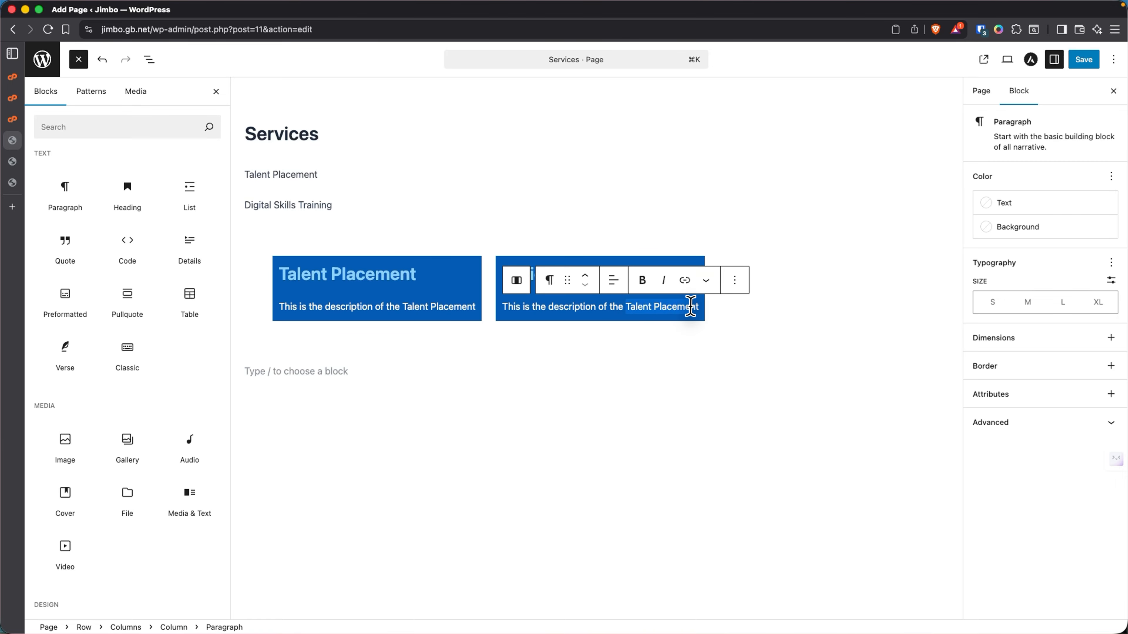
text(digi)
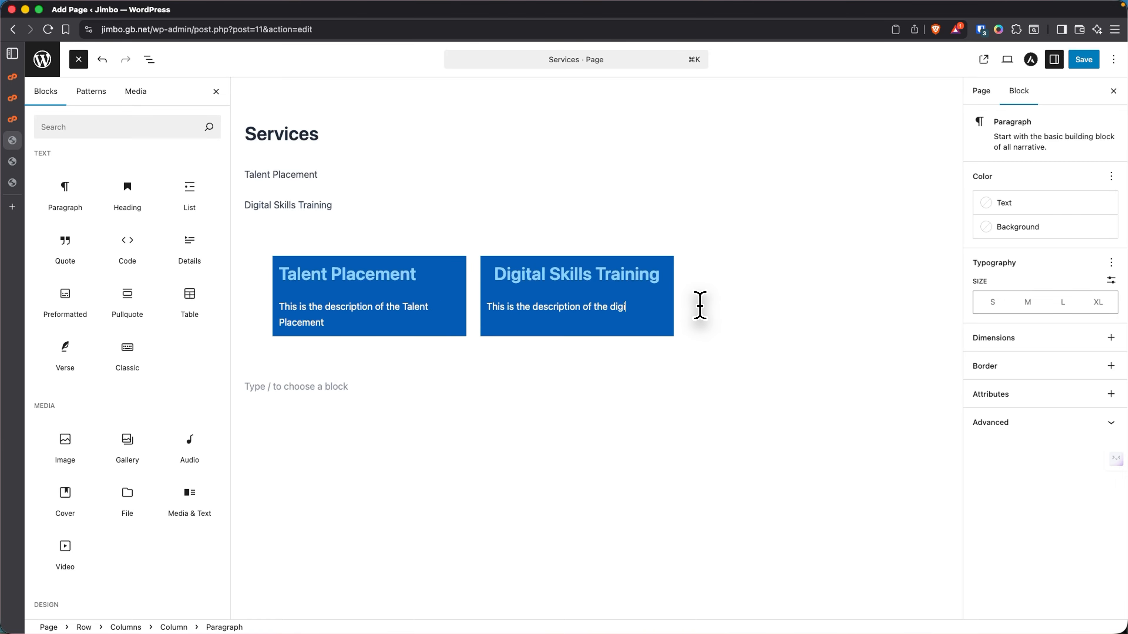
text(tal skill)
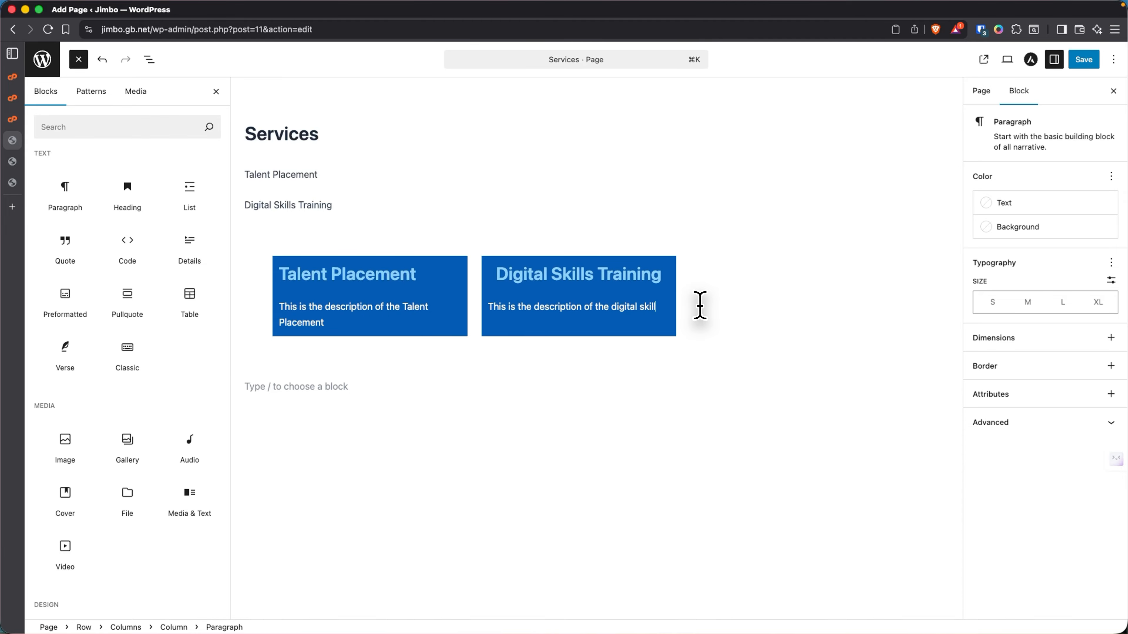
text(s training)
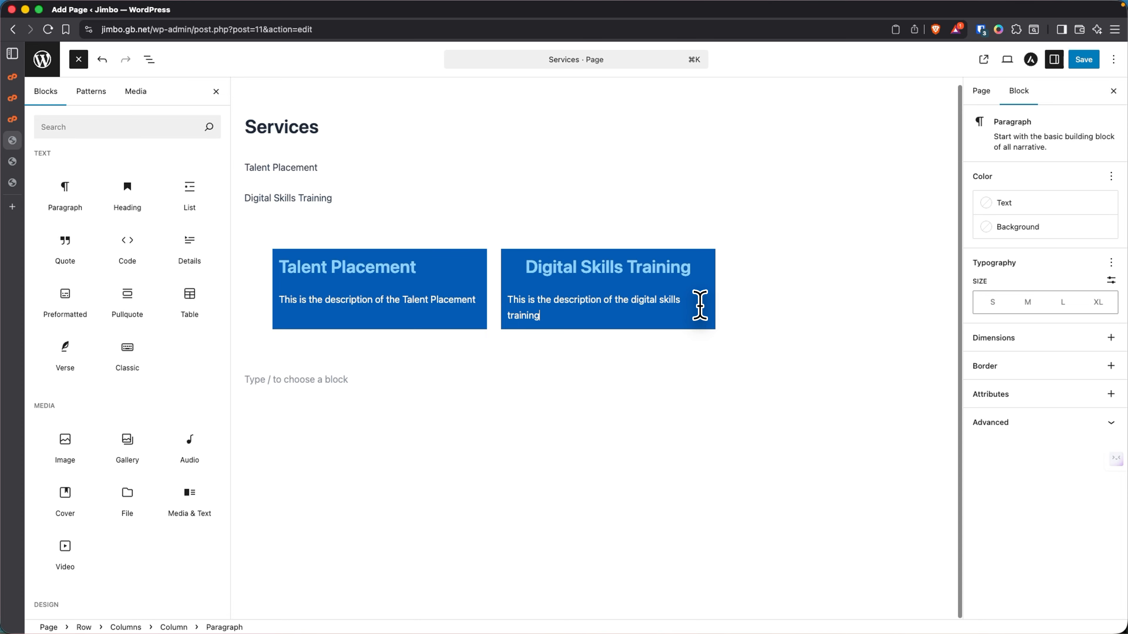
click(764, 276)
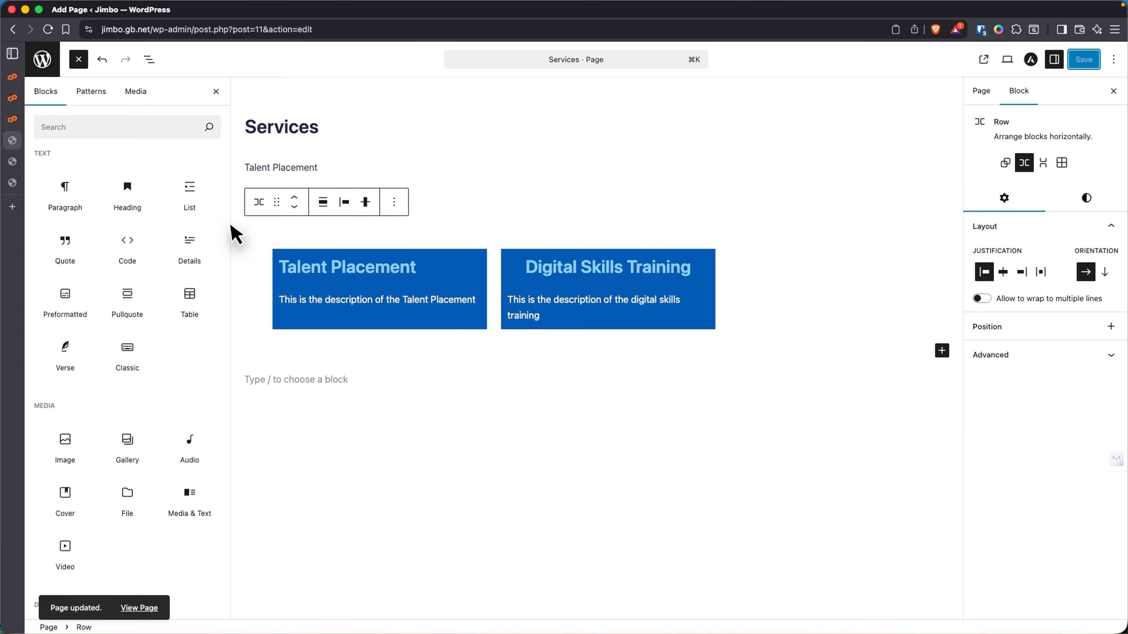
- Delete the plain Talent Placement and Digital Skills Training lines above the columns, then save
drag(355, 198, 248, 158)
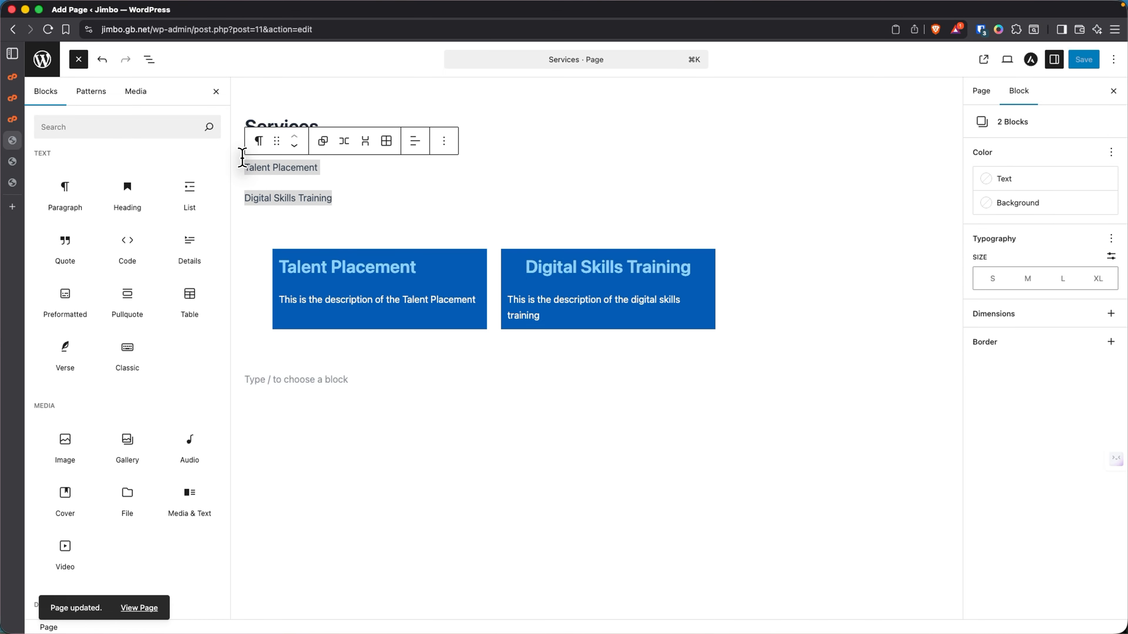
key(BackSpace)
key(BackSpace)
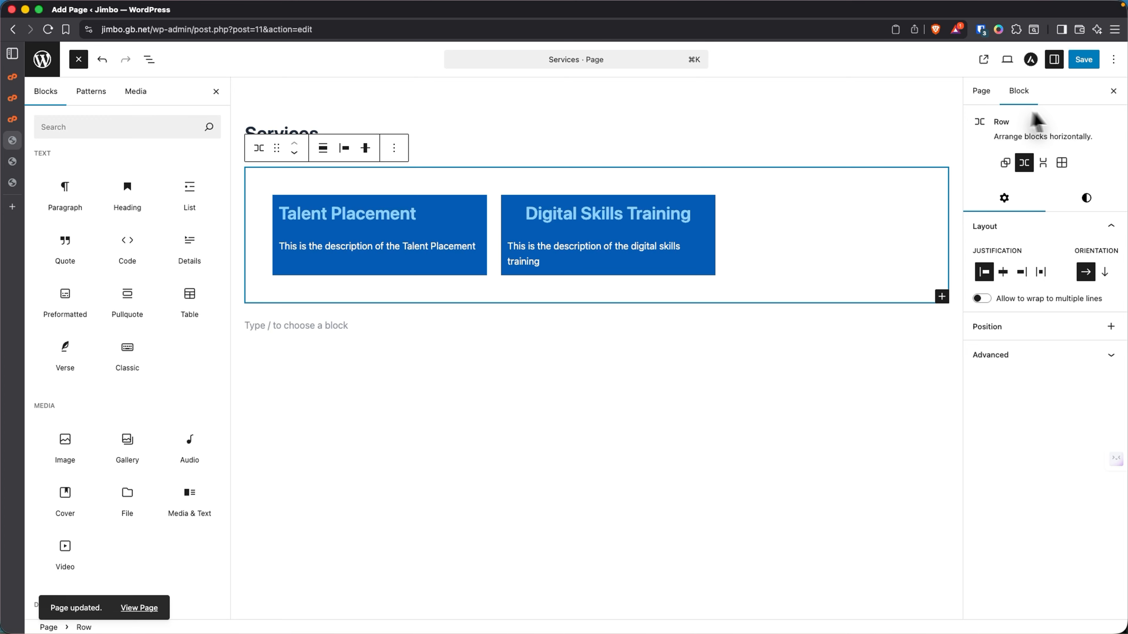
click(1083, 62)
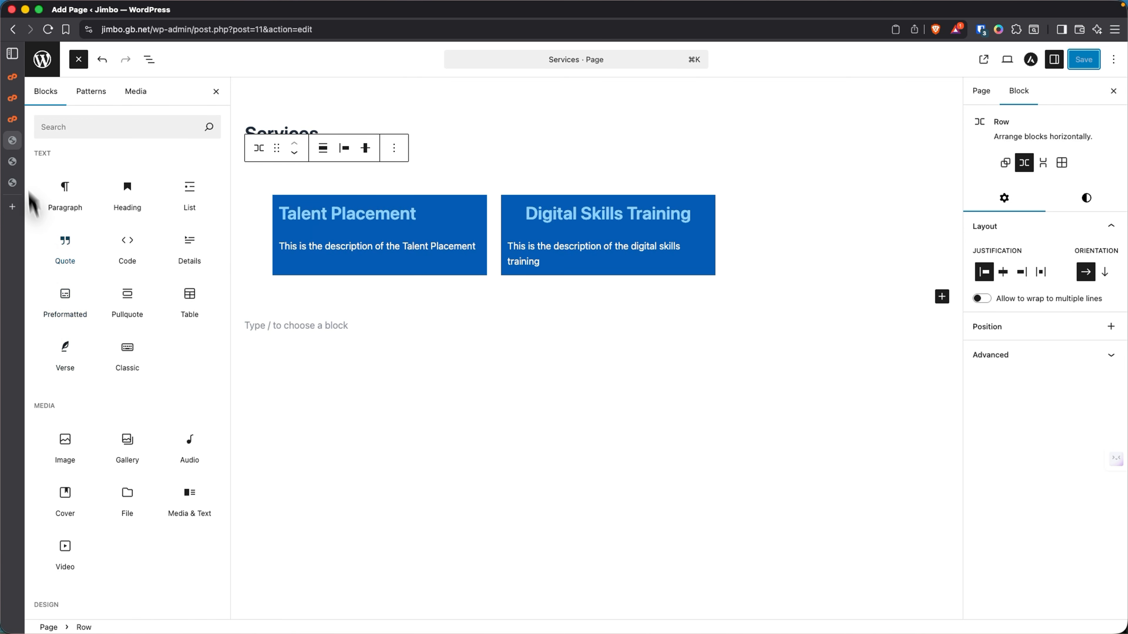
- Reload the live Jimbo site's Home page to show the Services link
click(39, 167)
right_click(349, 155)
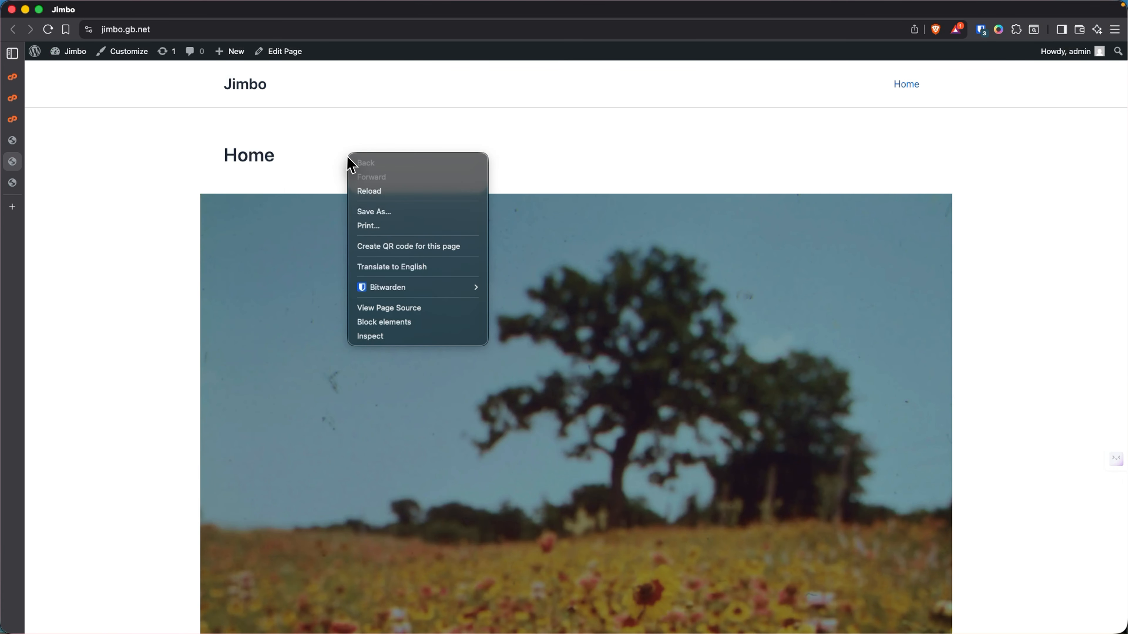
click(369, 191)
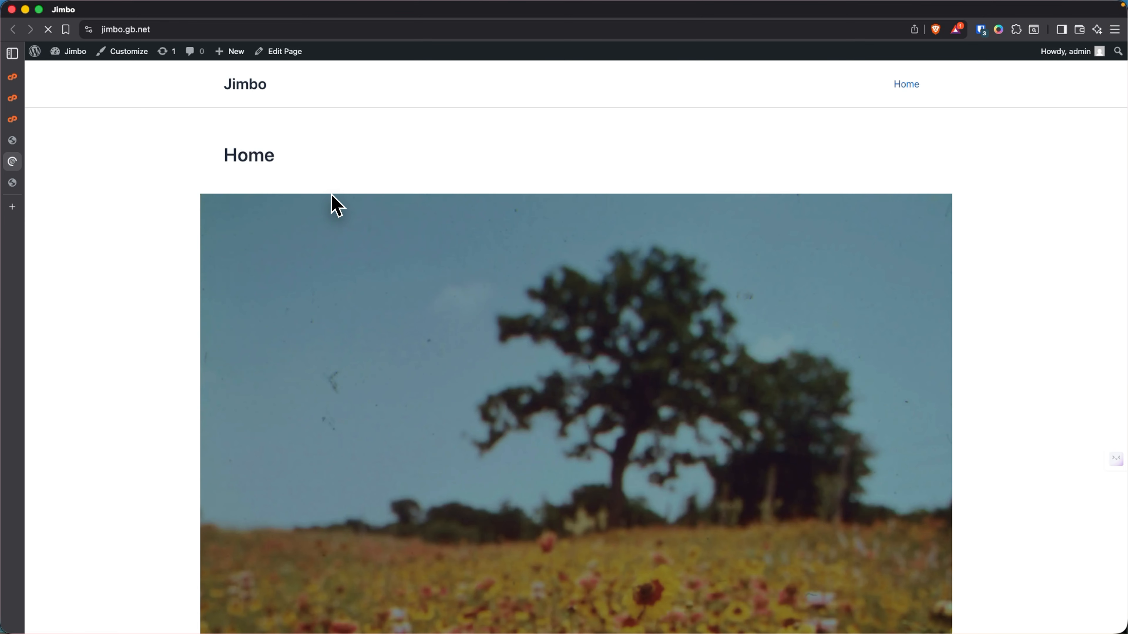
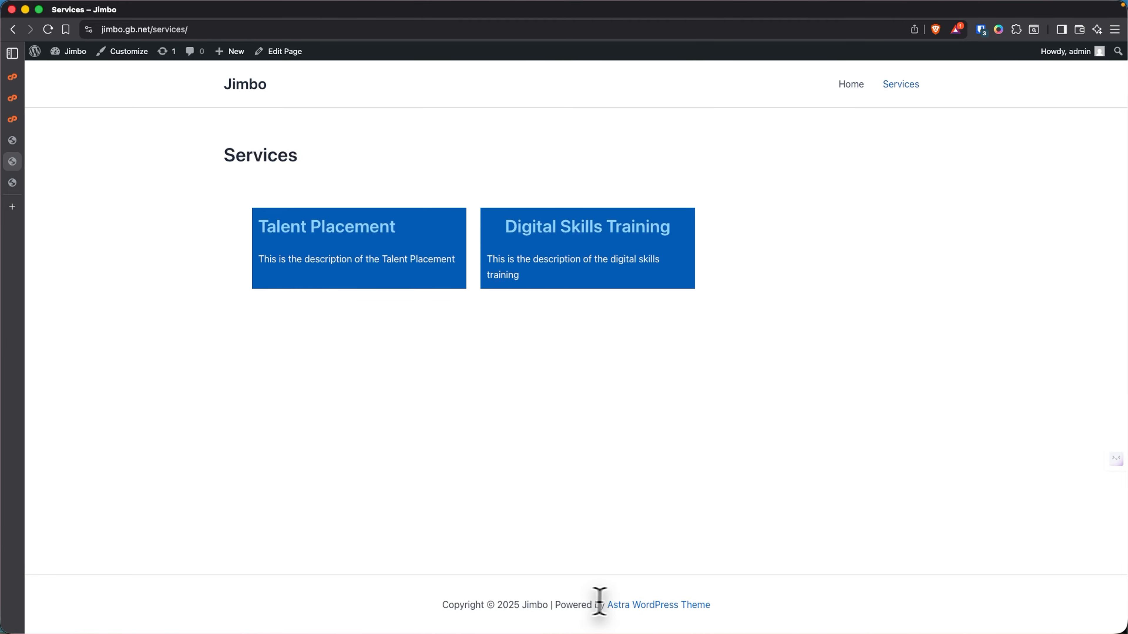
- Open the Astra theme Customizer from the WordPress admin
click(18, 141)
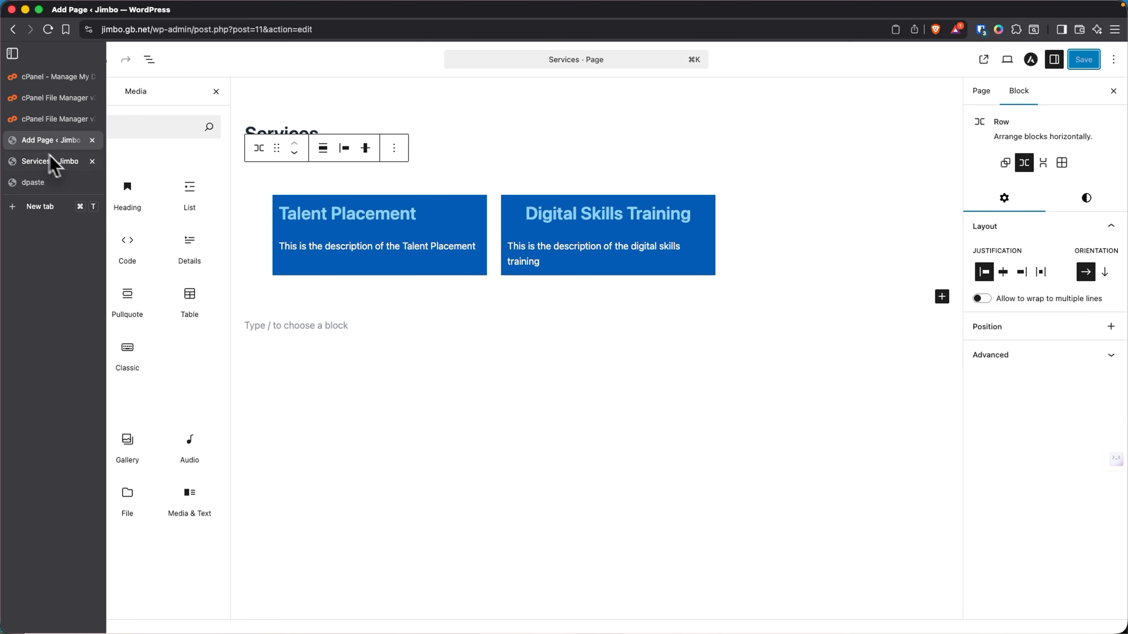
click(45, 55)
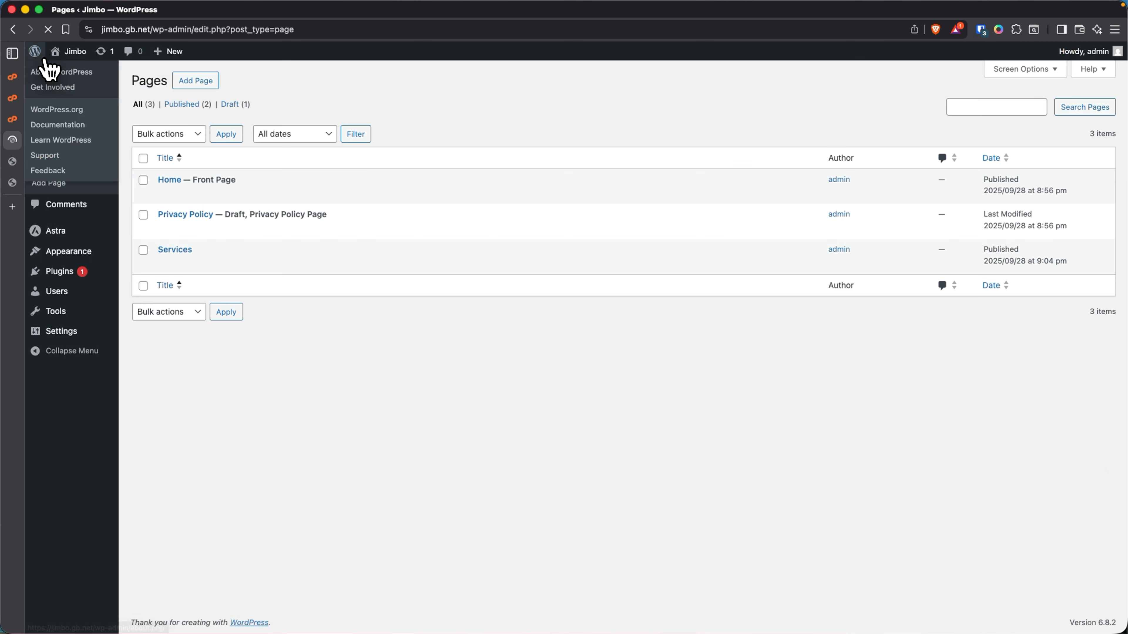
mouse_move(67, 233)
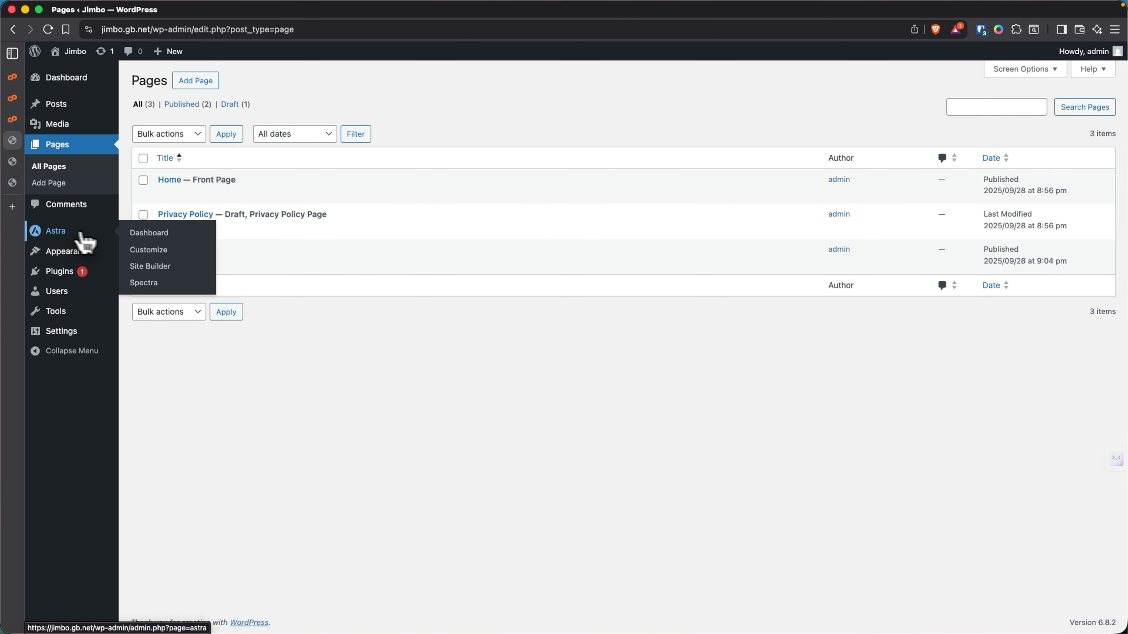
click(154, 257)
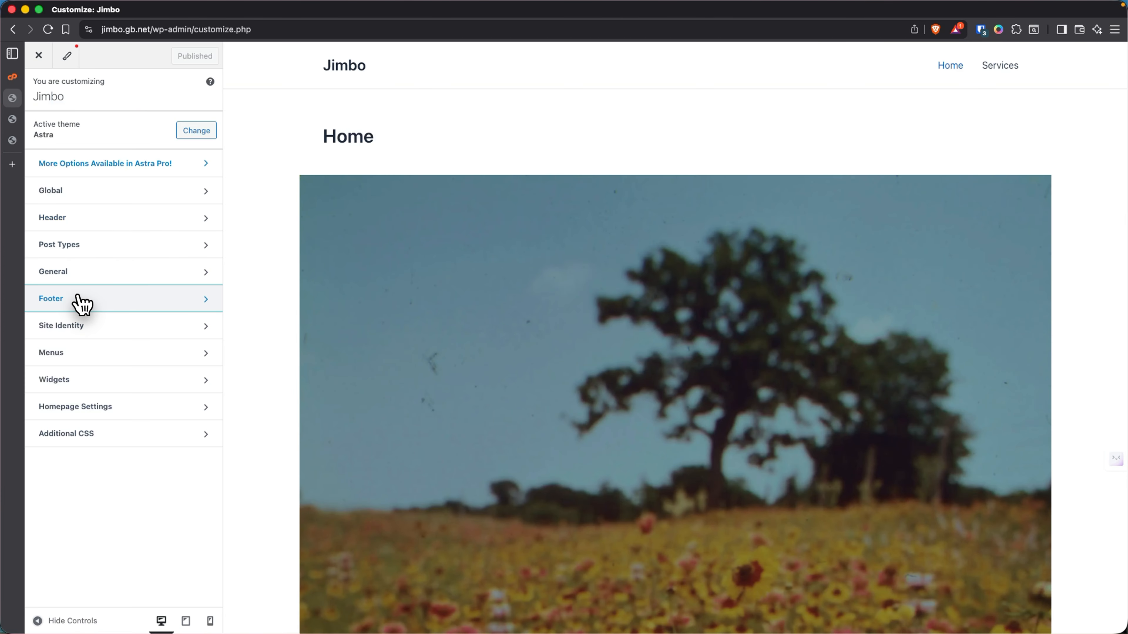
- Delete 'Powered by [theme_author]' from the footer Copyright text and publish
click(80, 299)
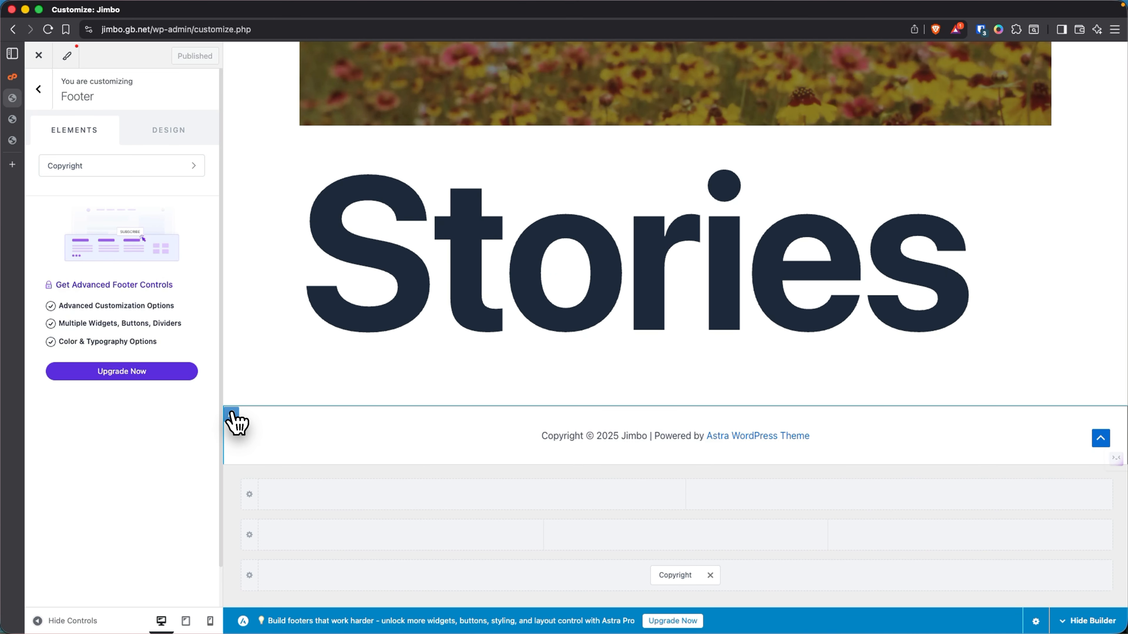
click(232, 415)
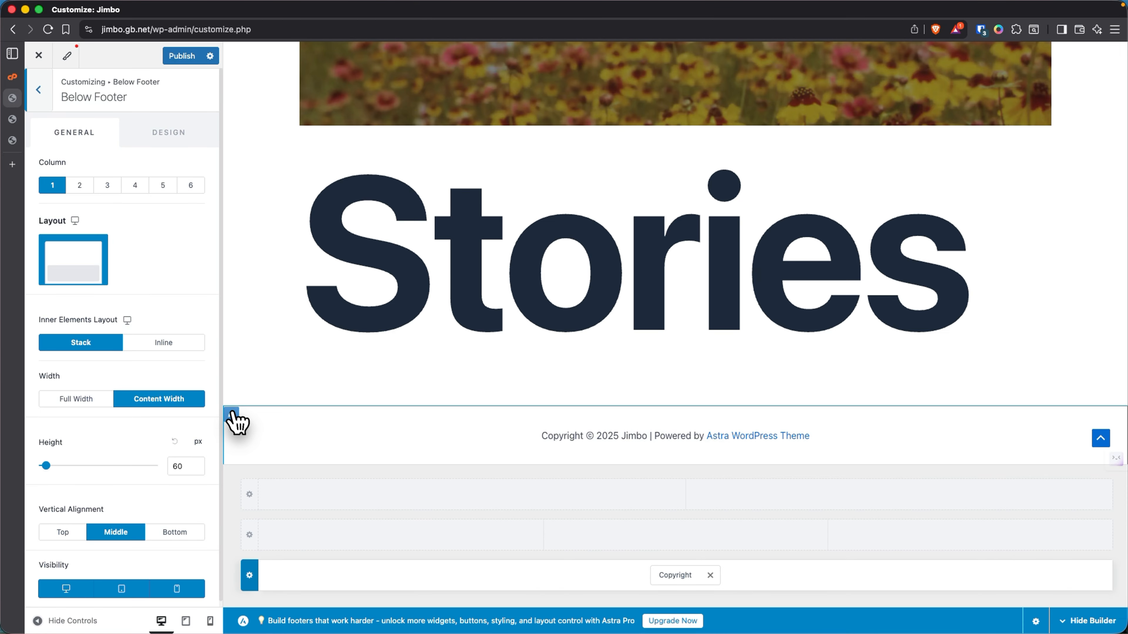
scroll(102, 427, down, 1)
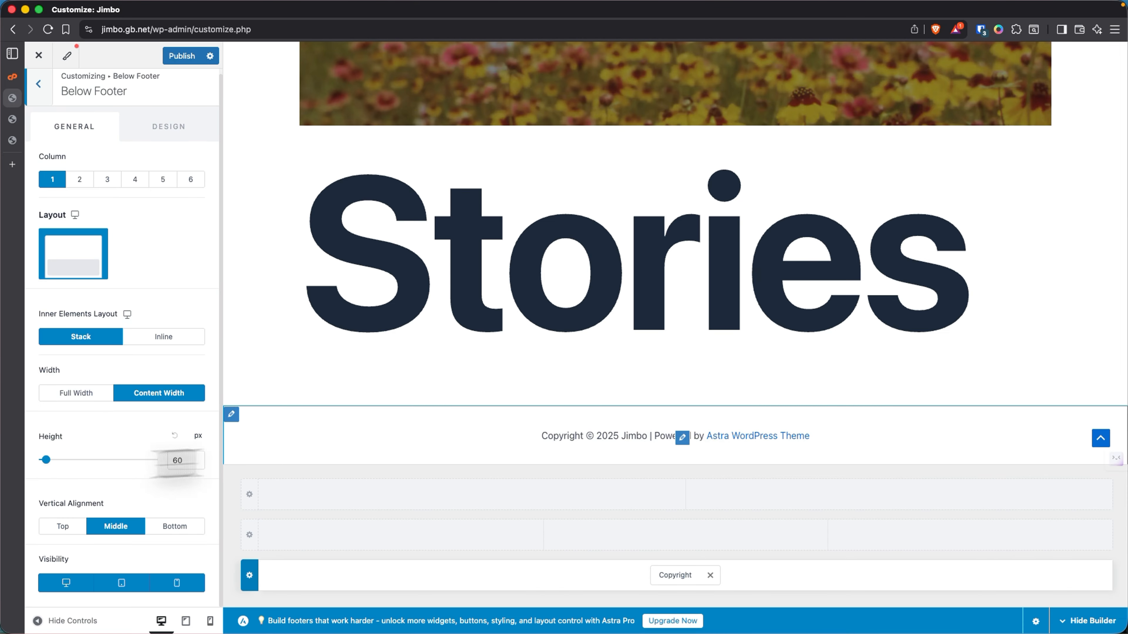
click(683, 438)
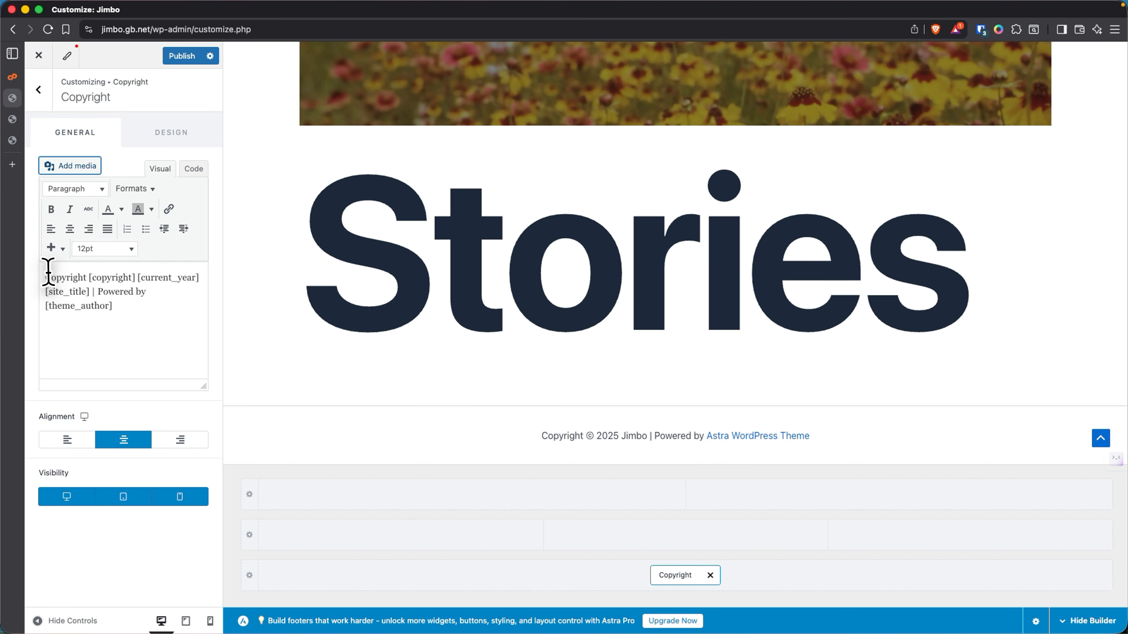
drag(98, 292, 150, 308)
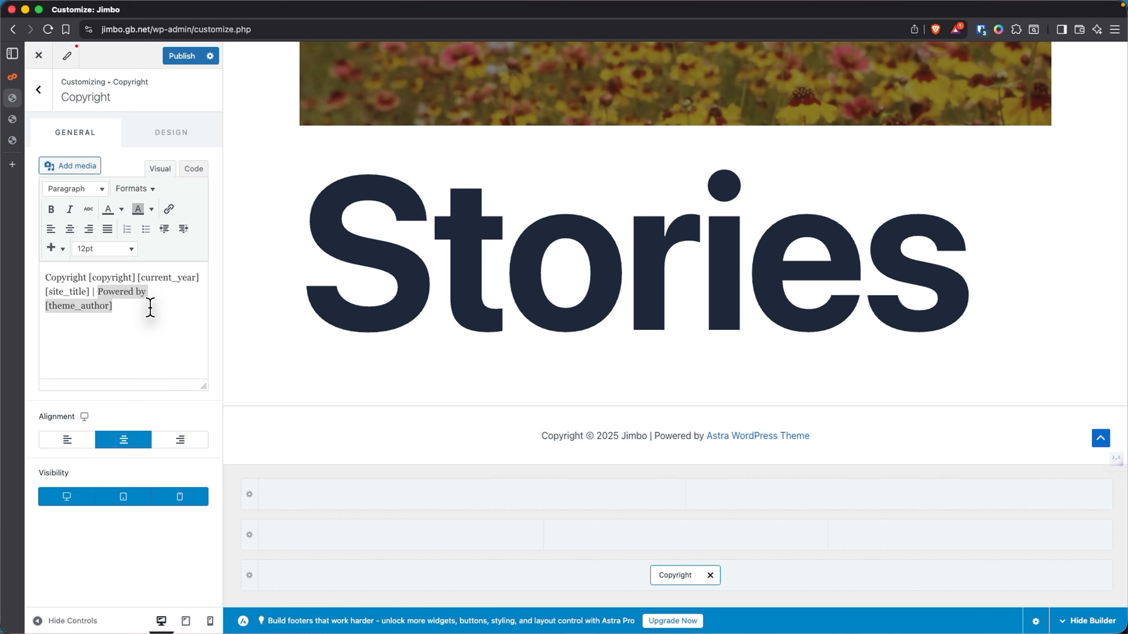
key(BackSpace)
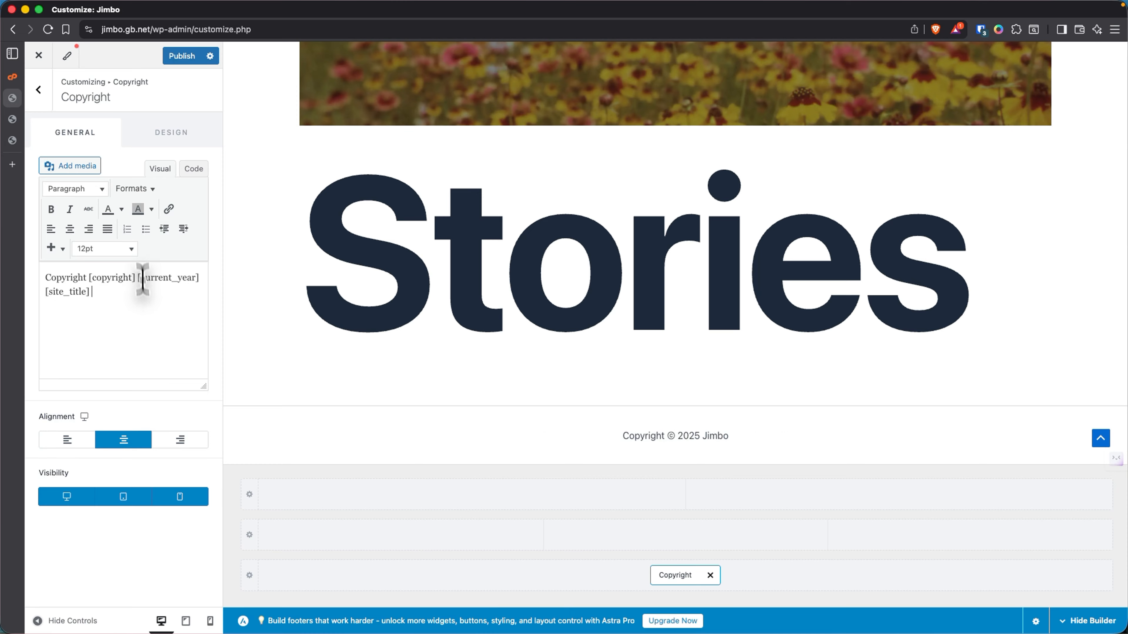
click(176, 56)
- Review the footer design options, then go back to the Header settings
click(39, 90)
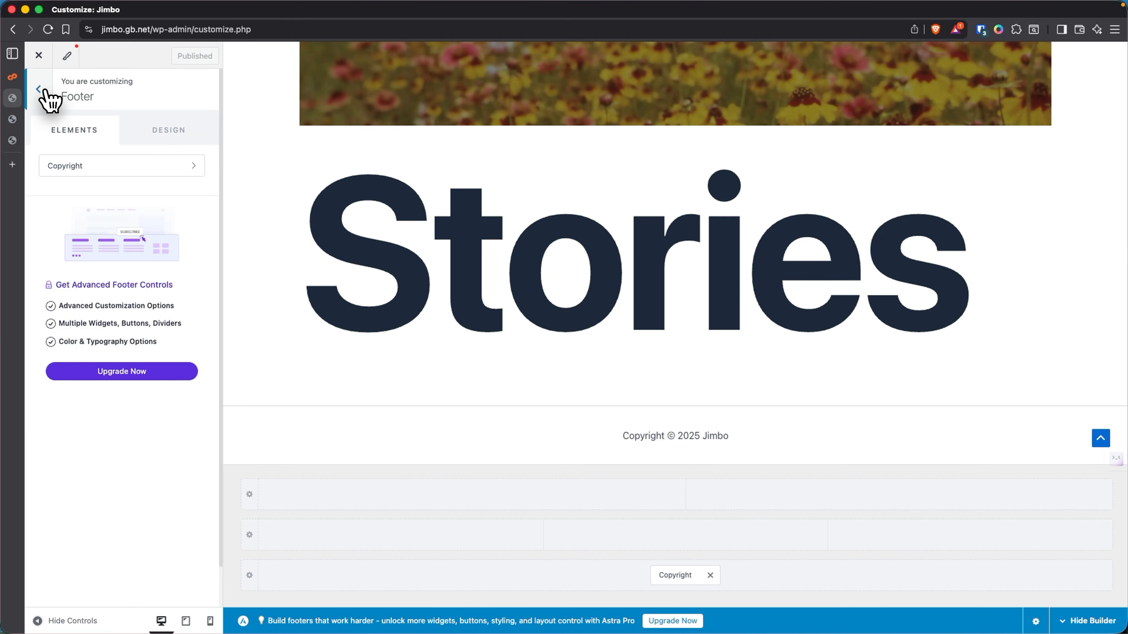
click(188, 143)
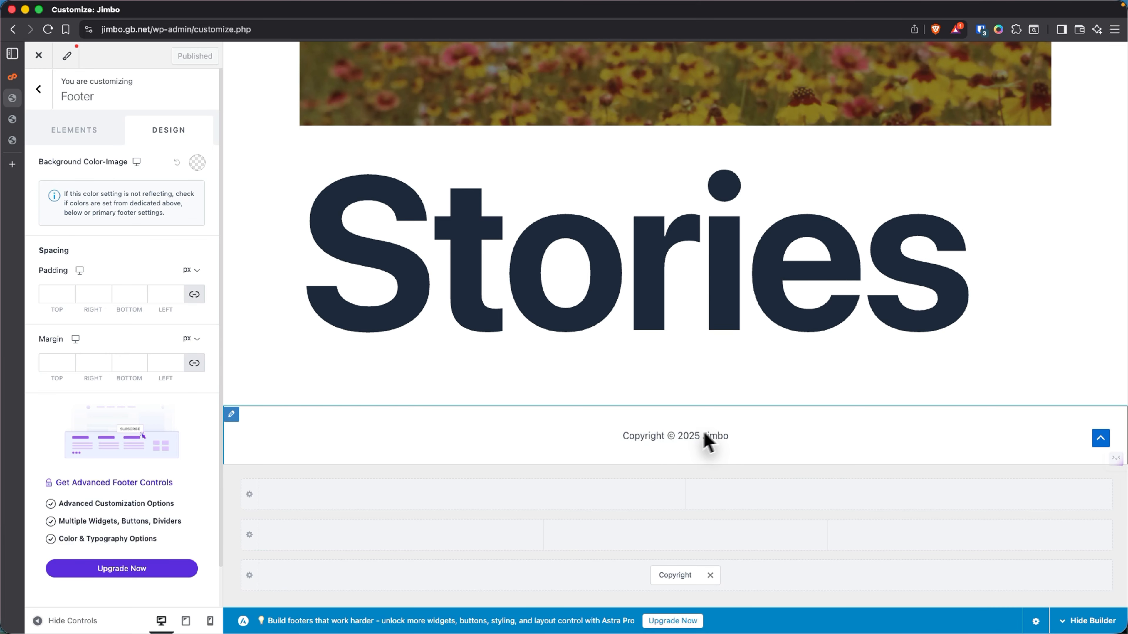
scroll(536, 308, up, 4)
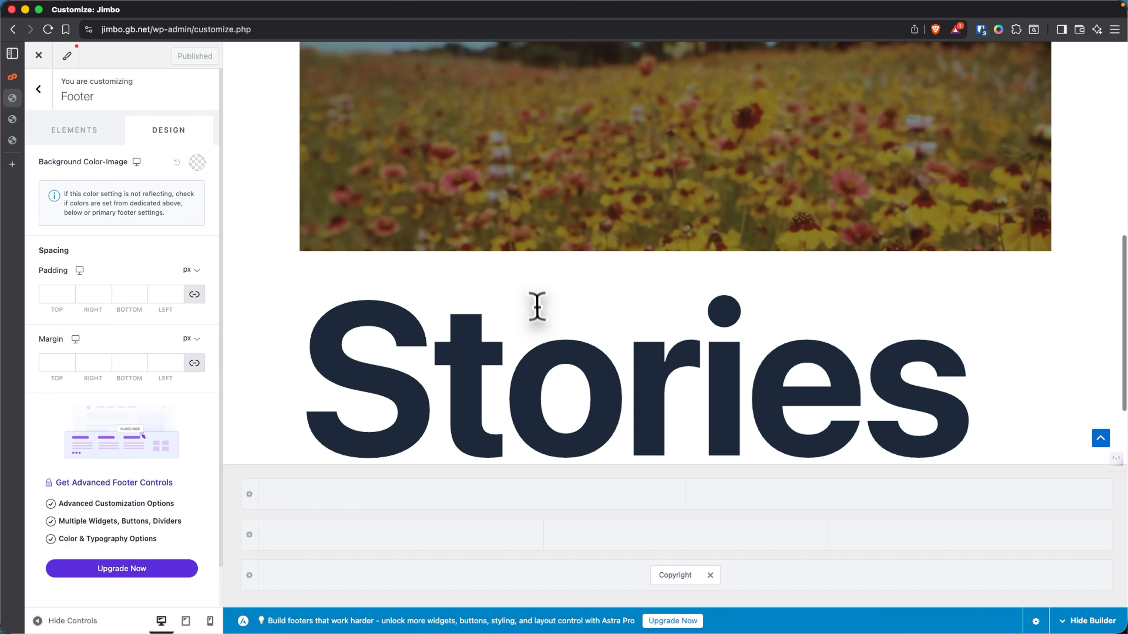
scroll(584, 407, down, 5)
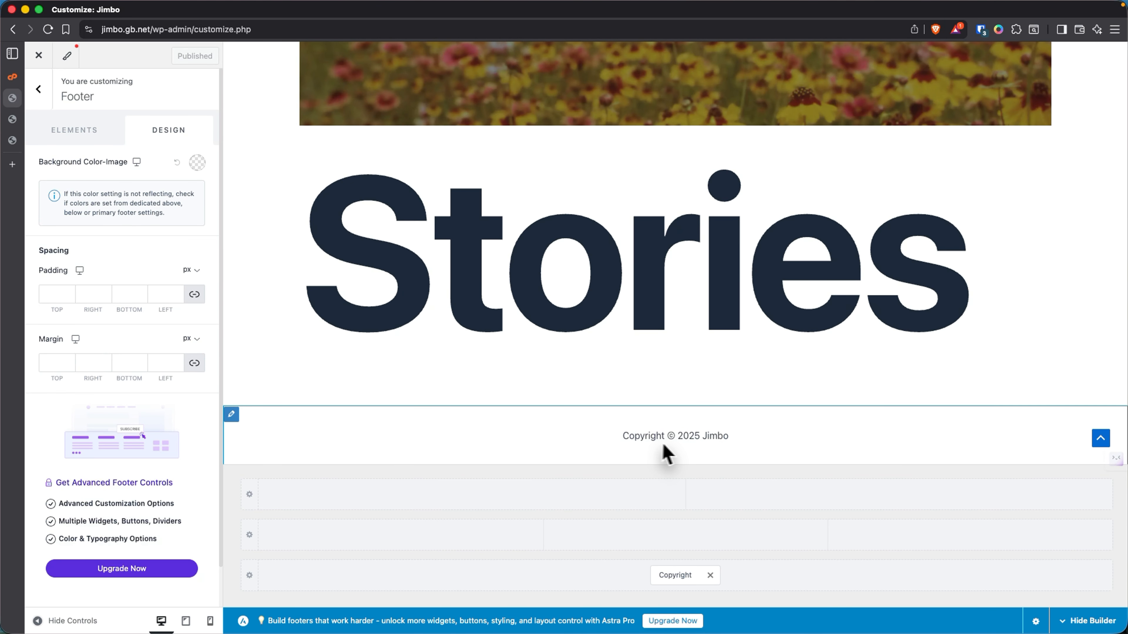
click(75, 130)
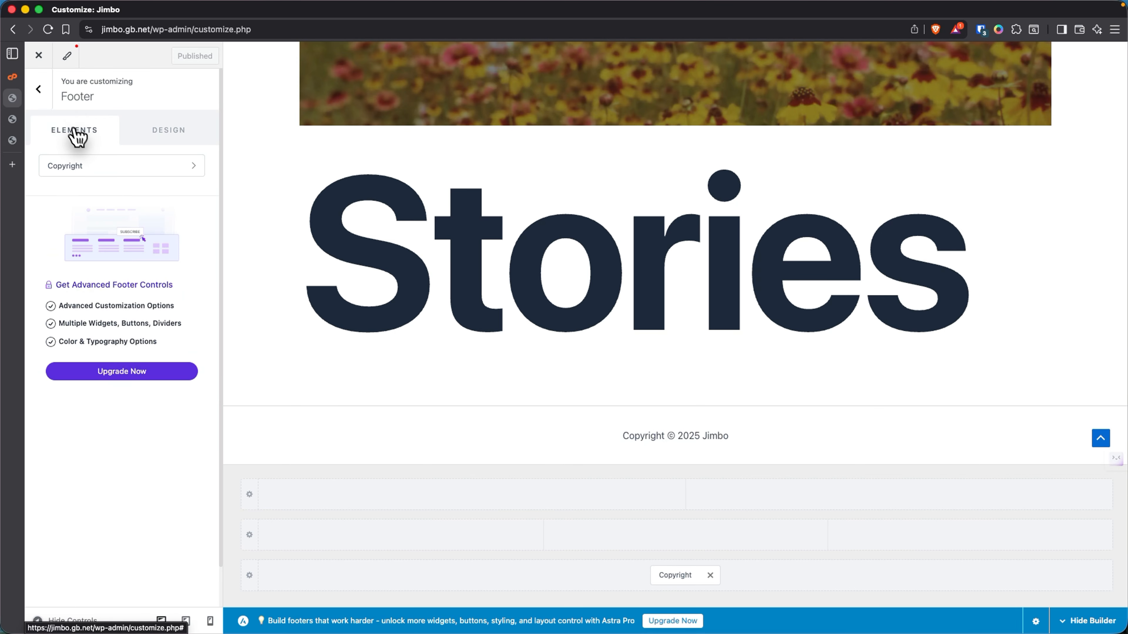
click(39, 89)
click(96, 220)
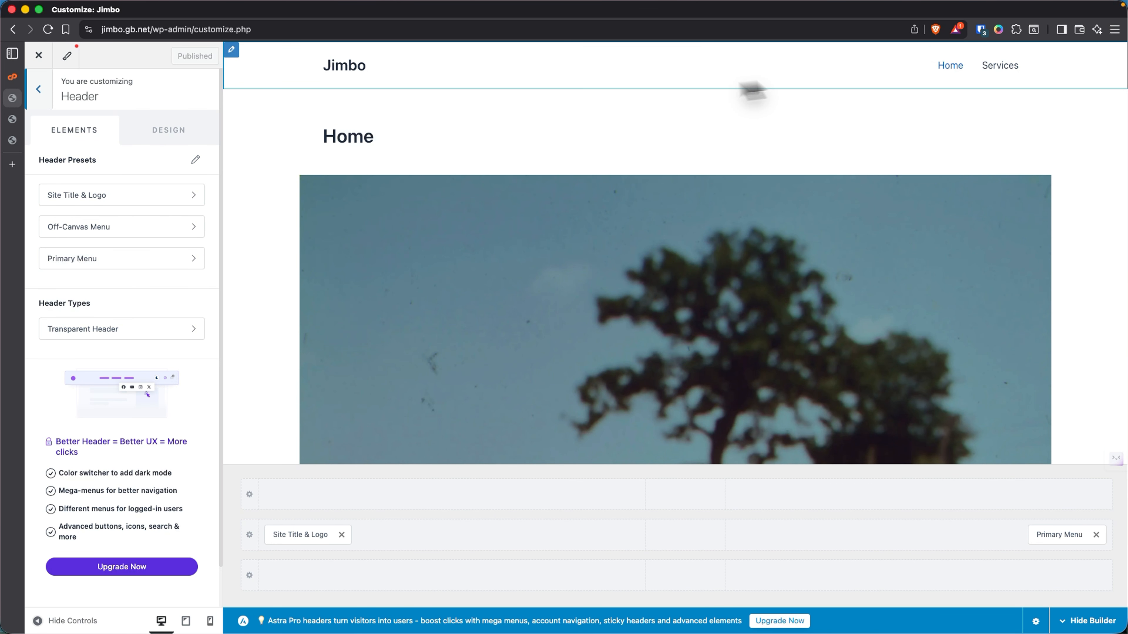
- Switch off Inline Logo & Site Title in the Site Title & Logo settings
click(78, 197)
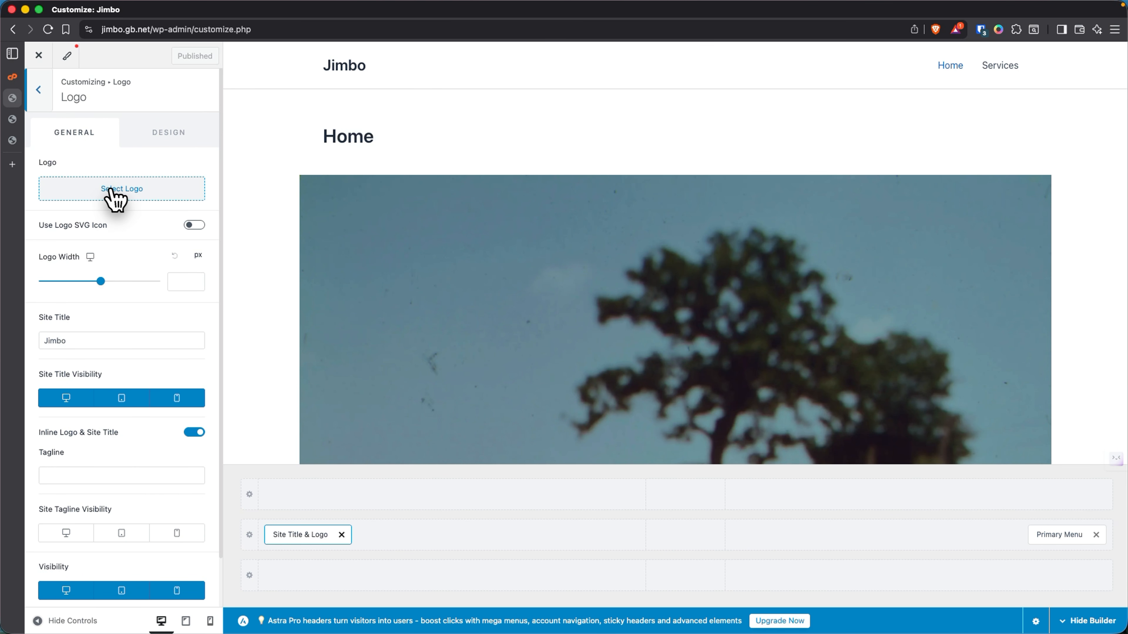
click(82, 339)
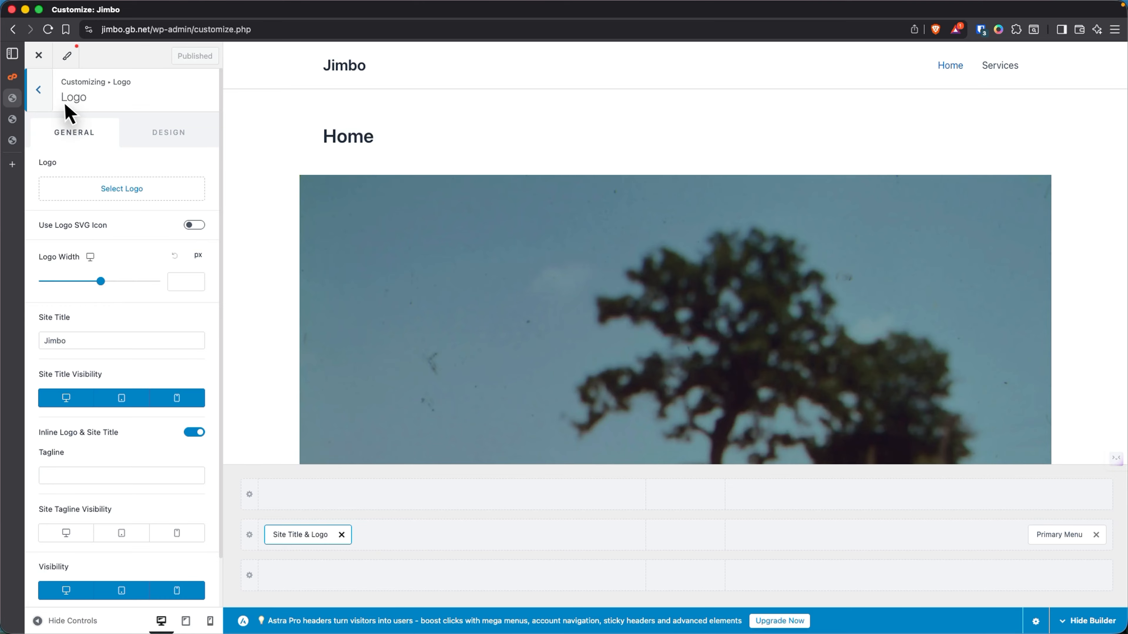
click(48, 95)
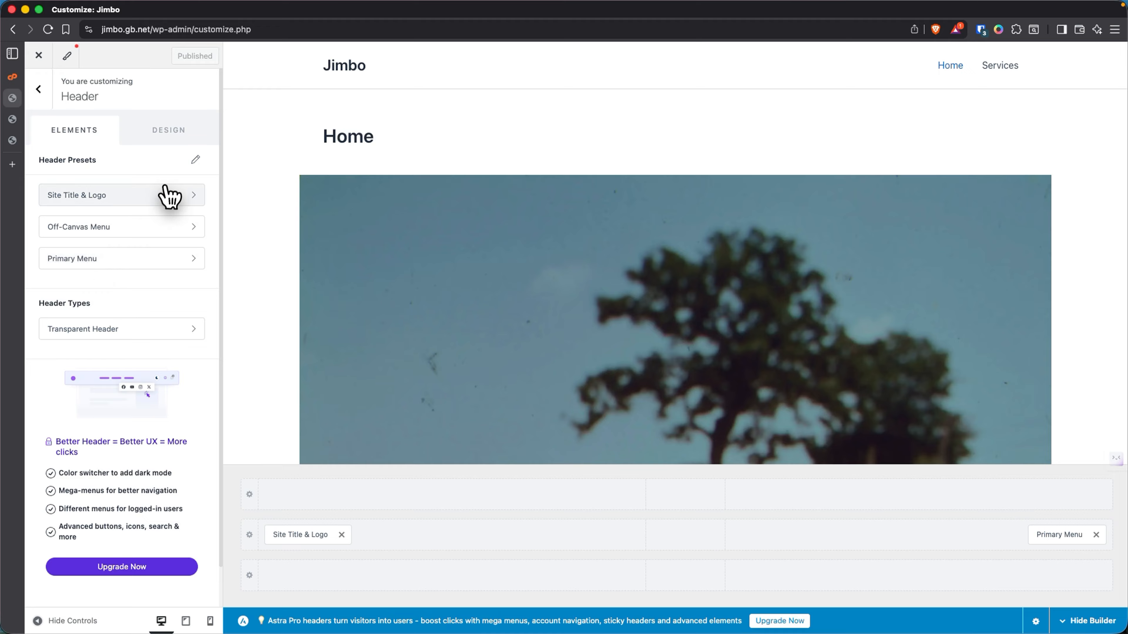
click(165, 195)
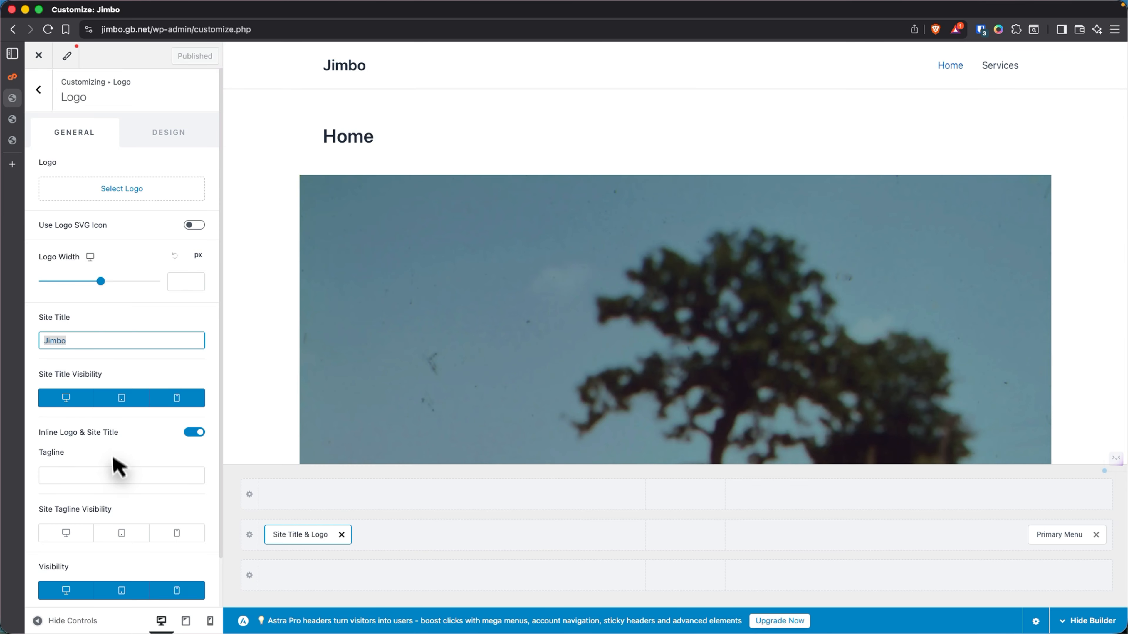
click(196, 434)
click(195, 435)
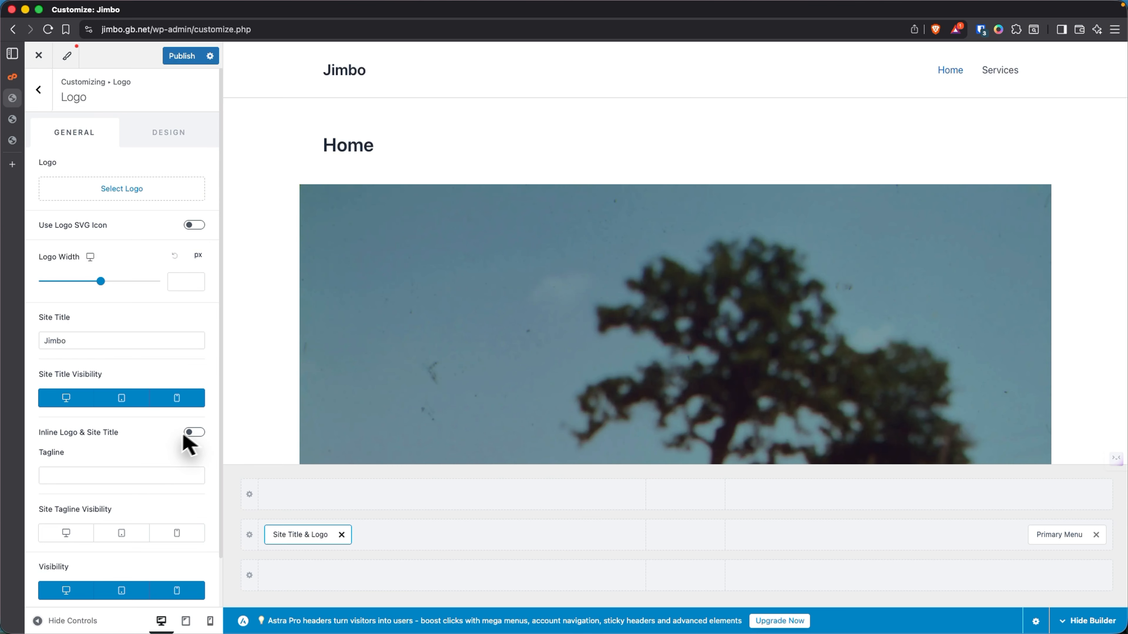
key(Escape)
- Publish the header change and exit the Customizer to the Pages list
click(39, 55)
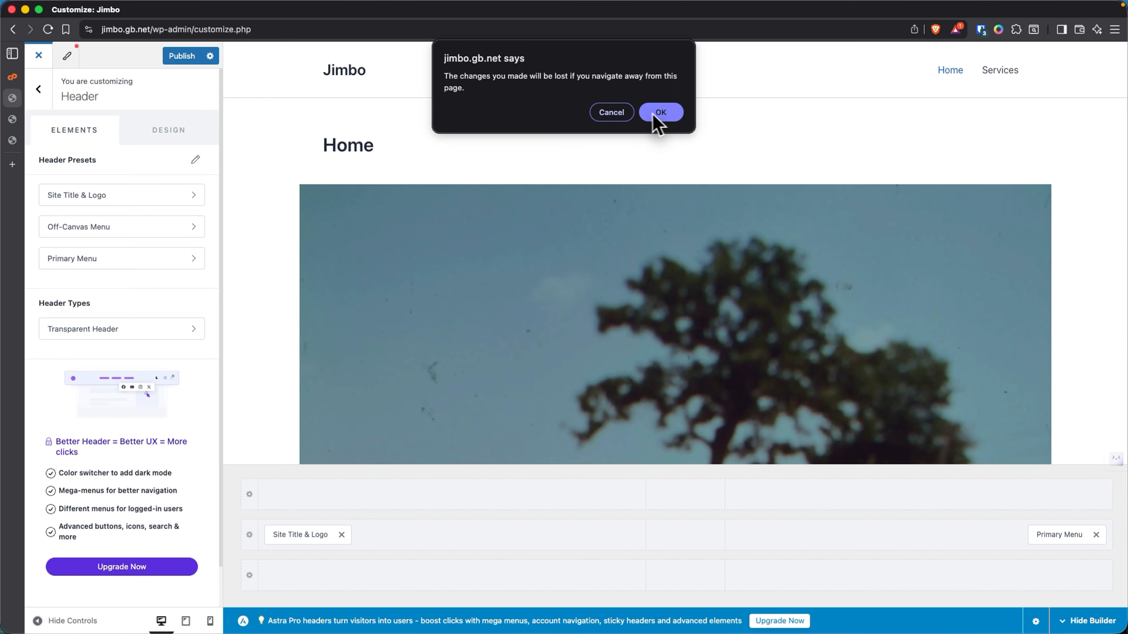
click(627, 114)
click(186, 57)
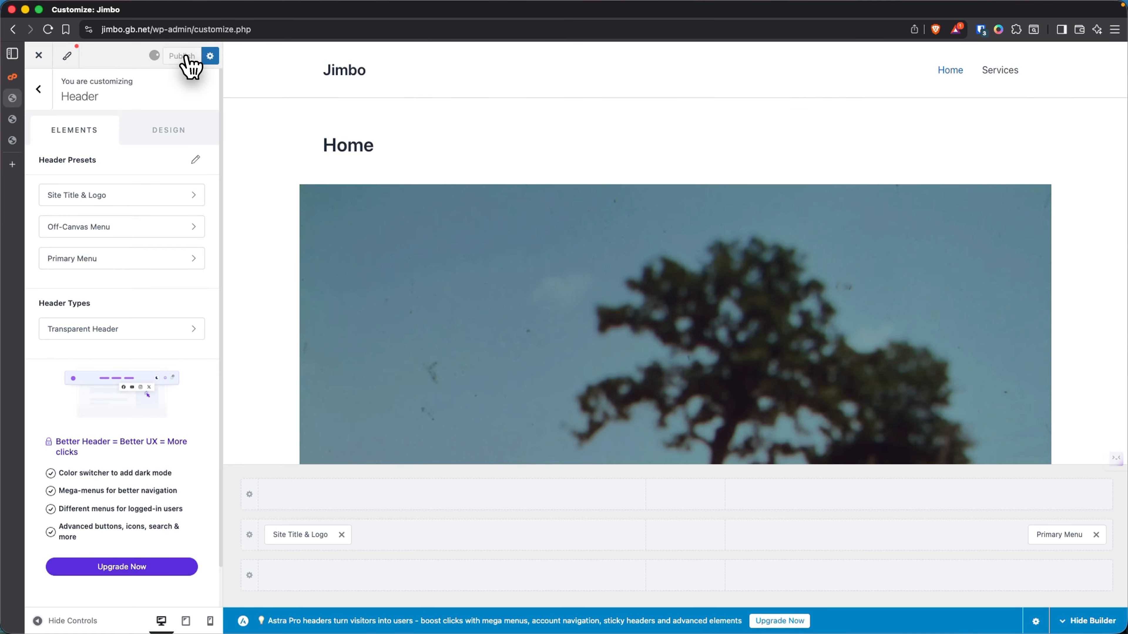
click(39, 90)
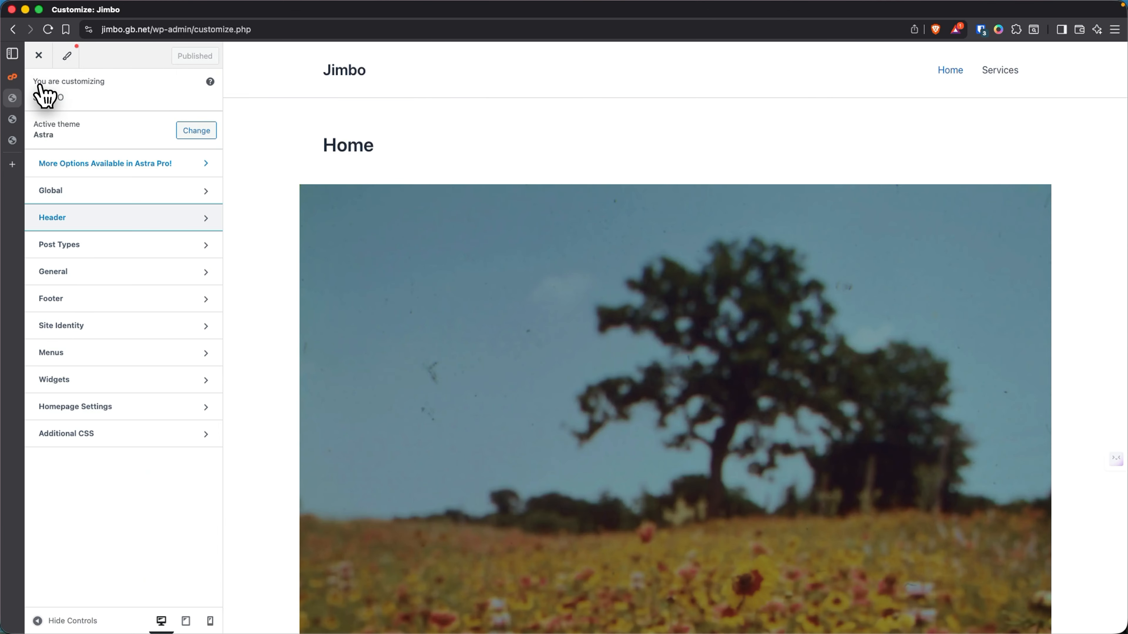
click(44, 62)
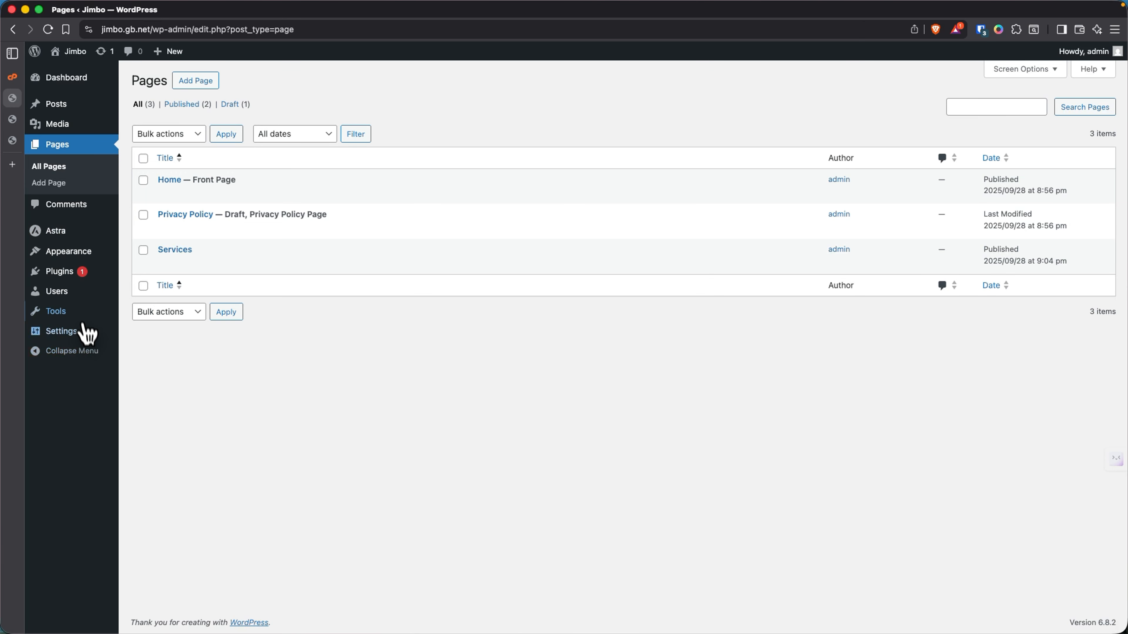
- Open the Settings pages, then switch to the live Services – Jimbo tab
mouse_move(63, 338)
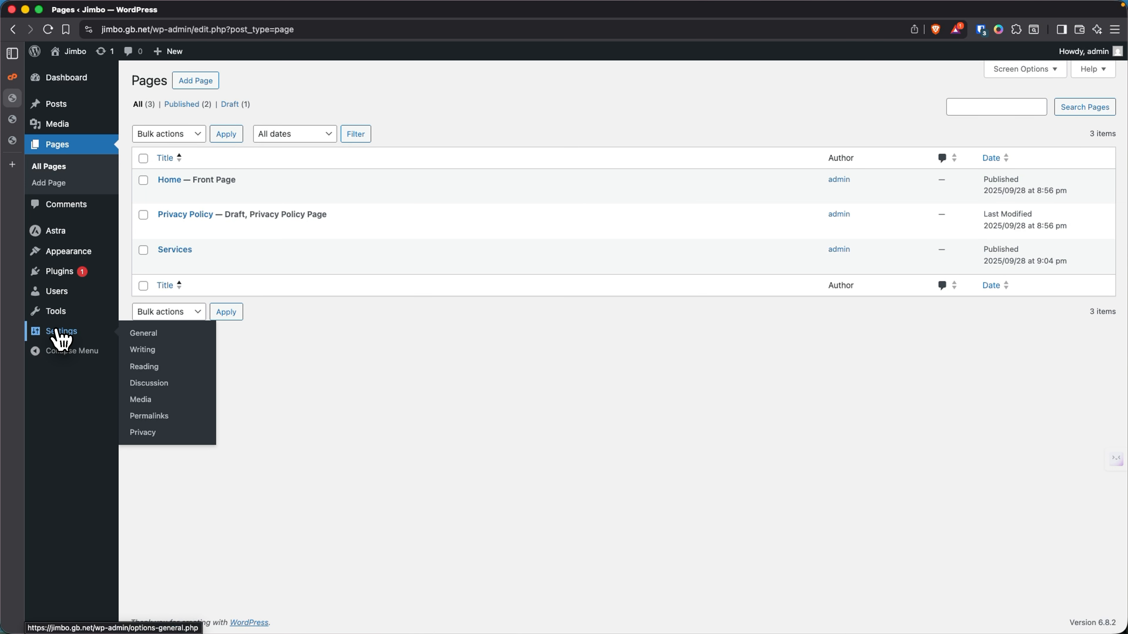
click(144, 367)
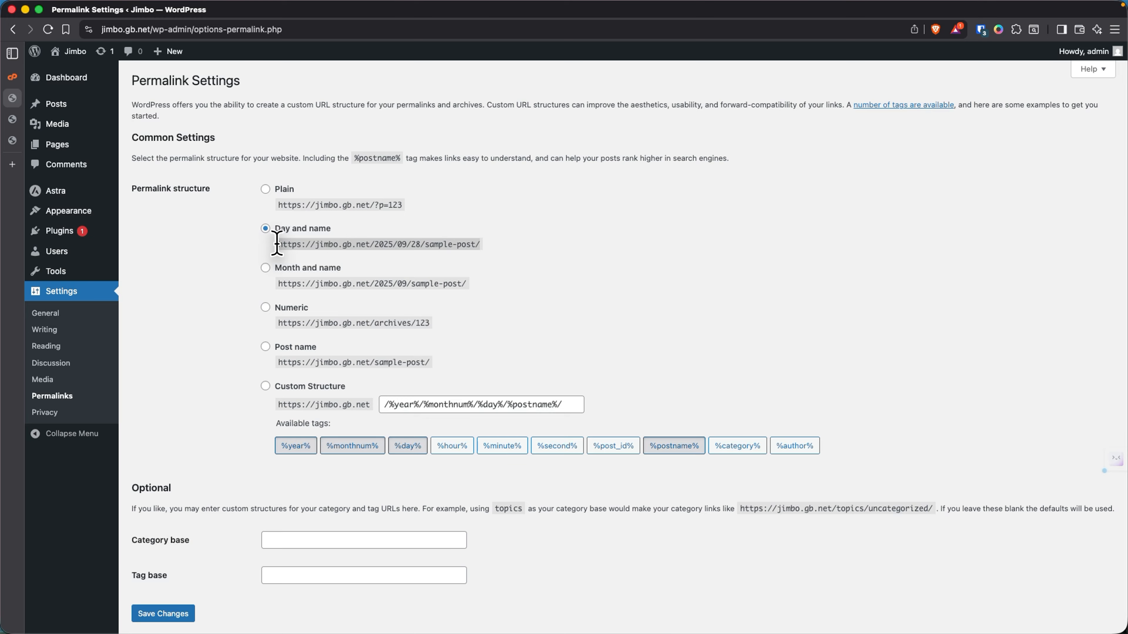
click(16, 141)
click(21, 120)
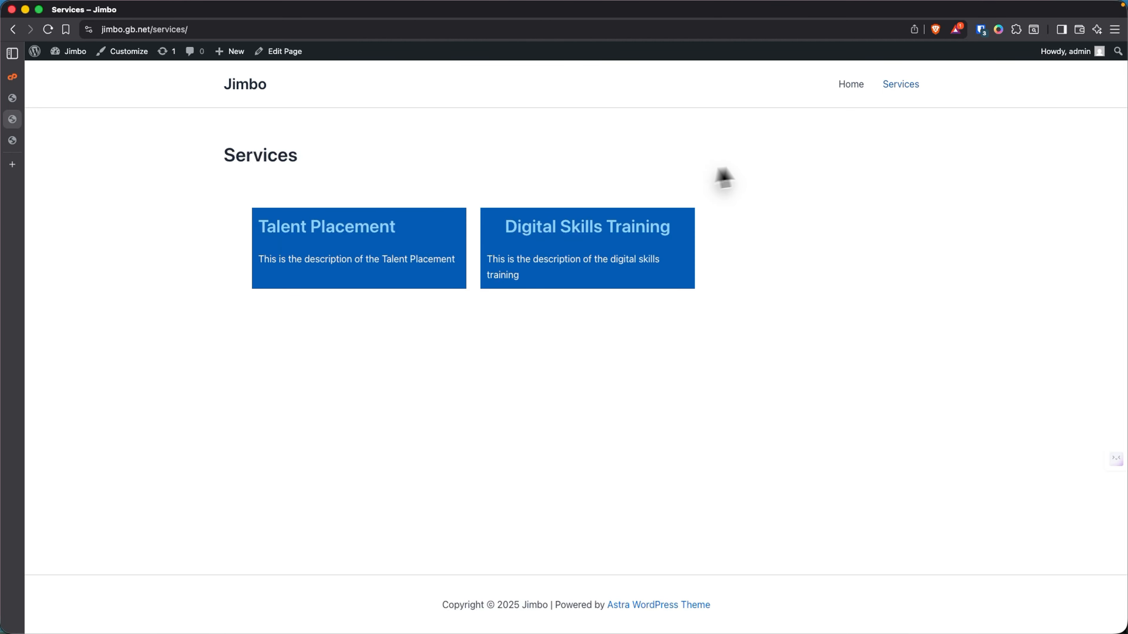
- Look over the live site's Home page
click(851, 87)
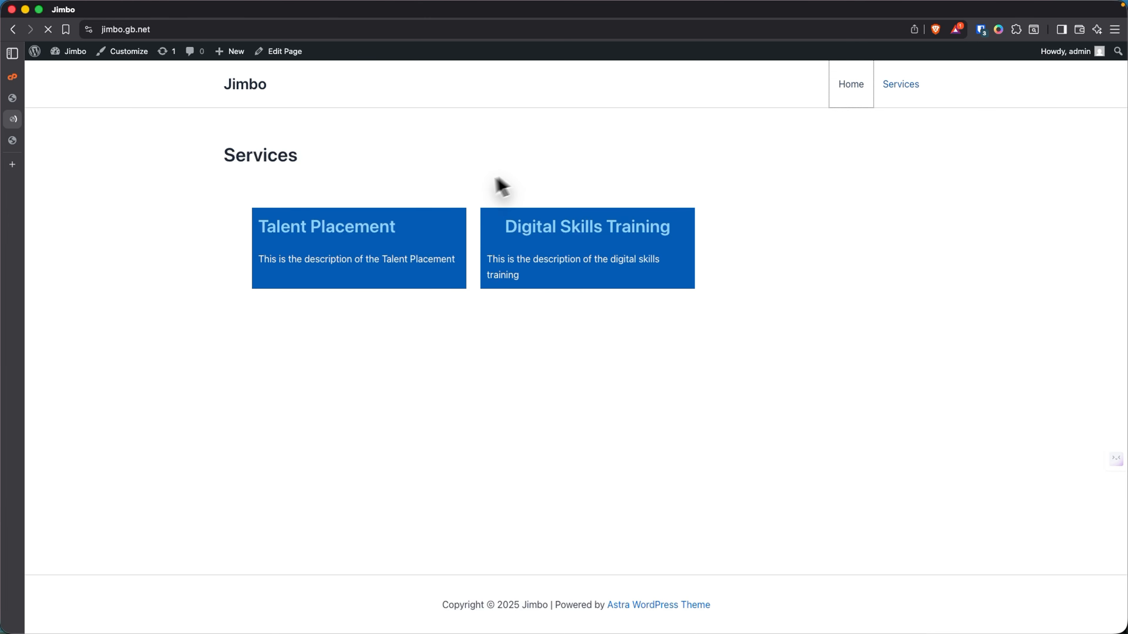
scroll(354, 280, down, 5)
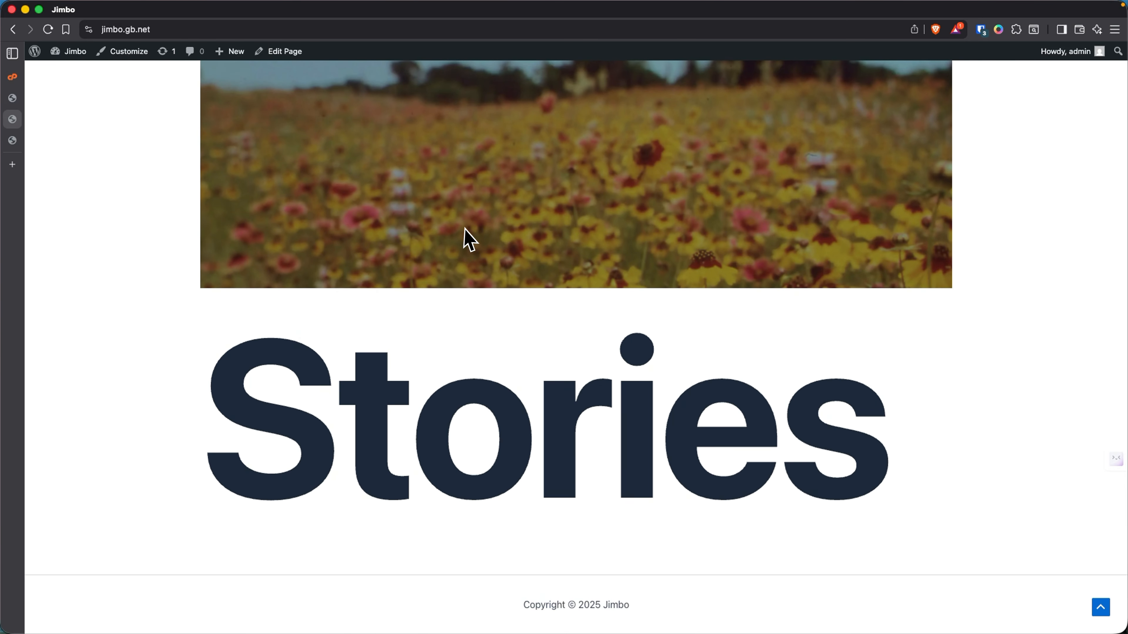
scroll(470, 239, up, 5)
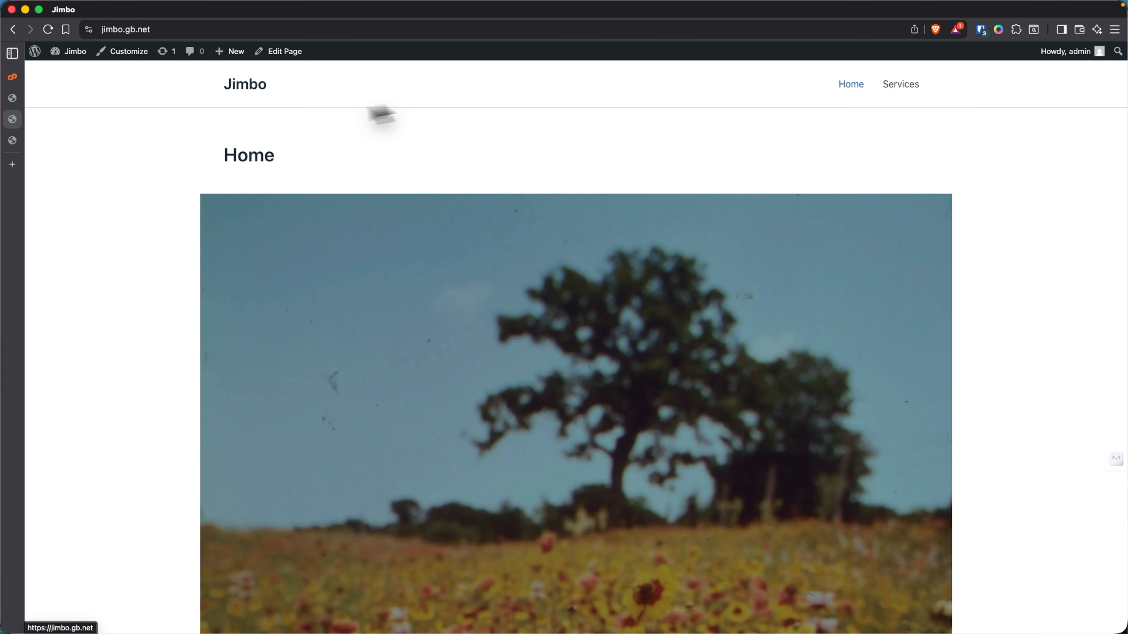
mouse_move(20, 145)
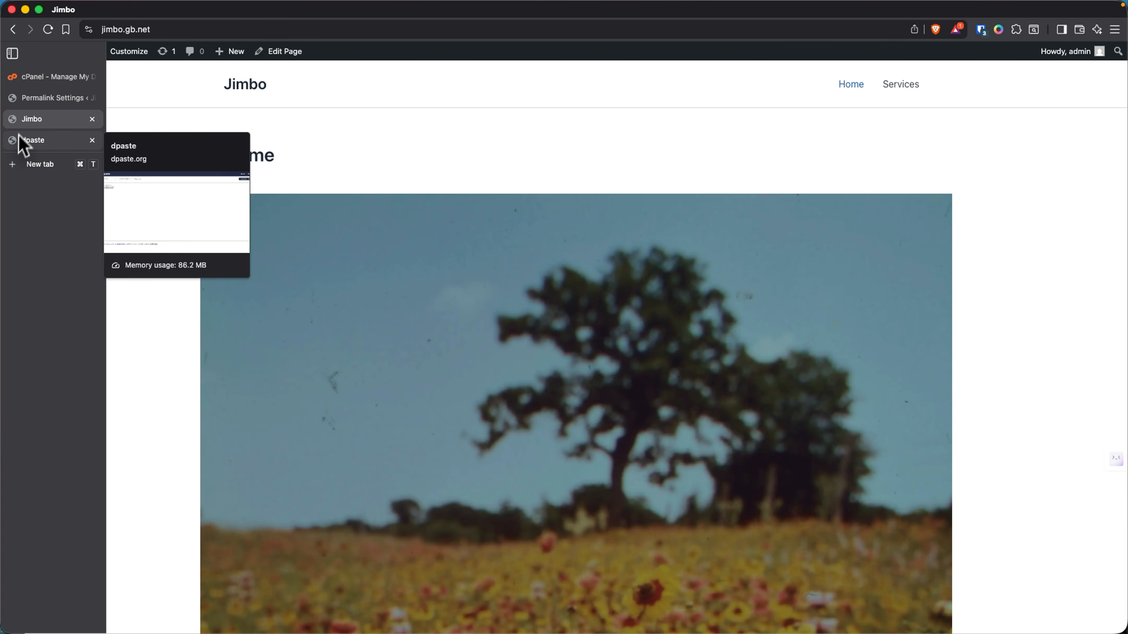
- Set the permalink structure to Post name and save it
click(37, 99)
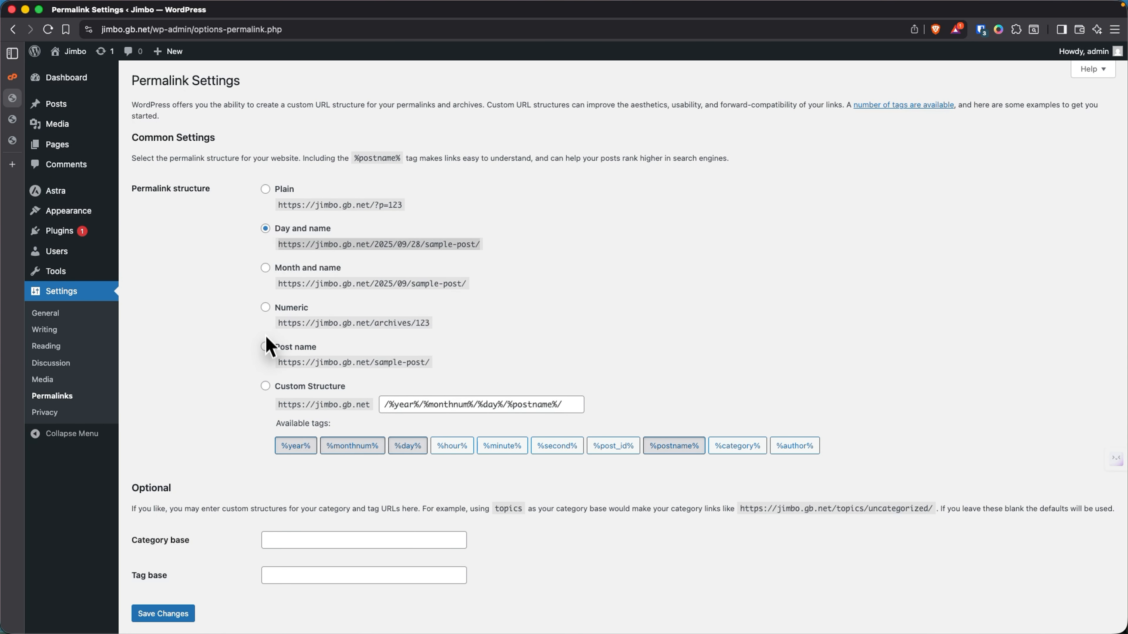
click(265, 347)
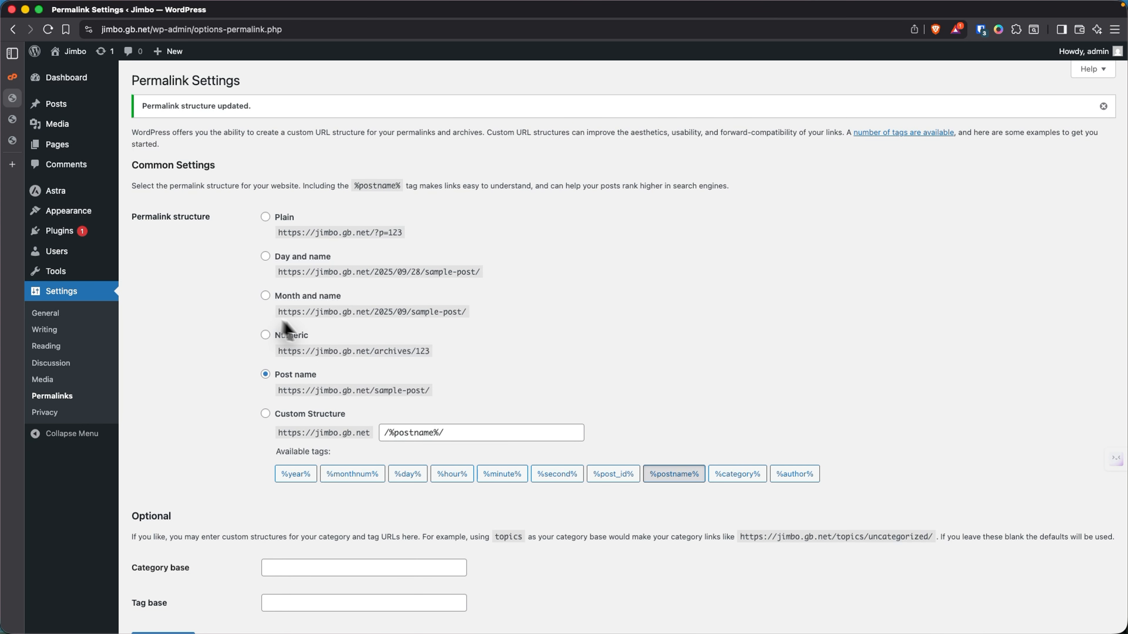
mouse_move(1074, 52)
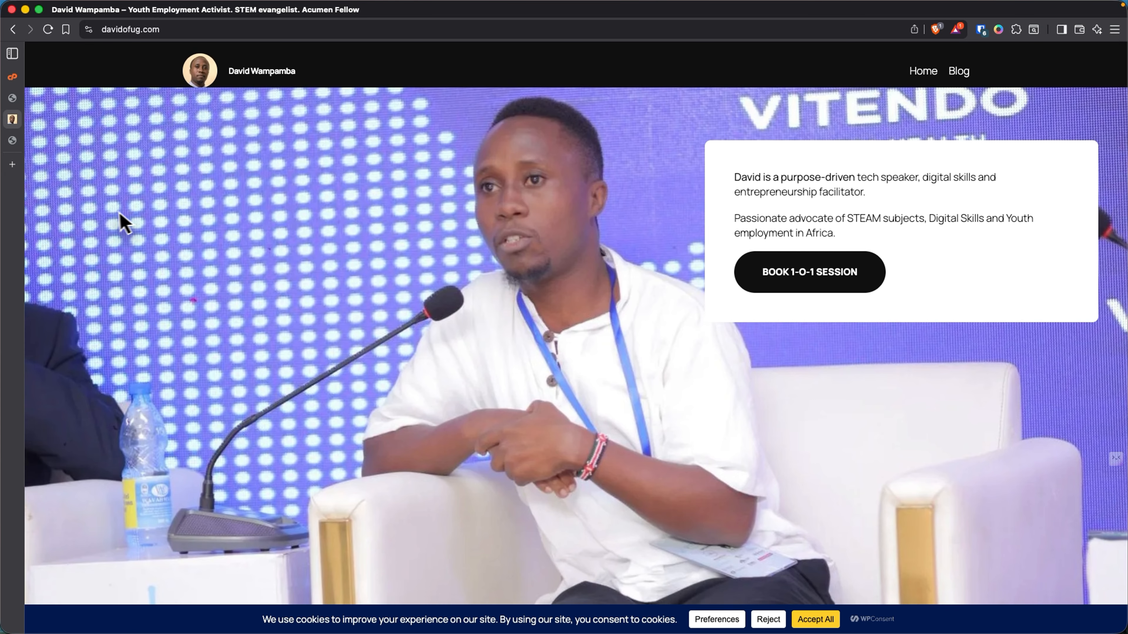
- Log out of the WordPress admin and move to another website's tab
mouse_move(41, 142)
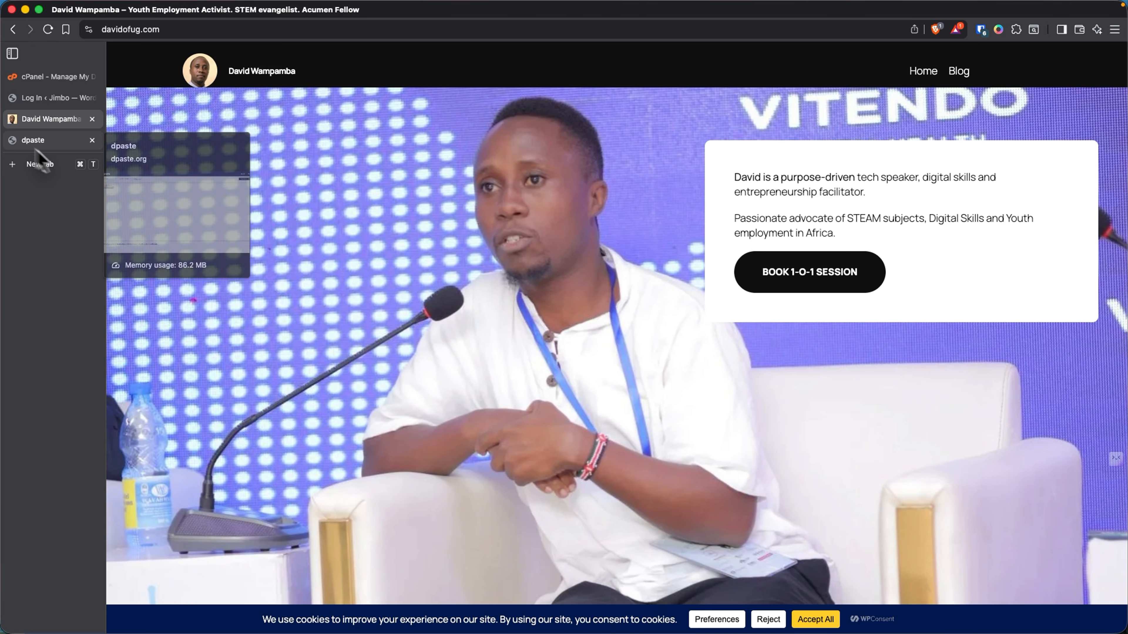